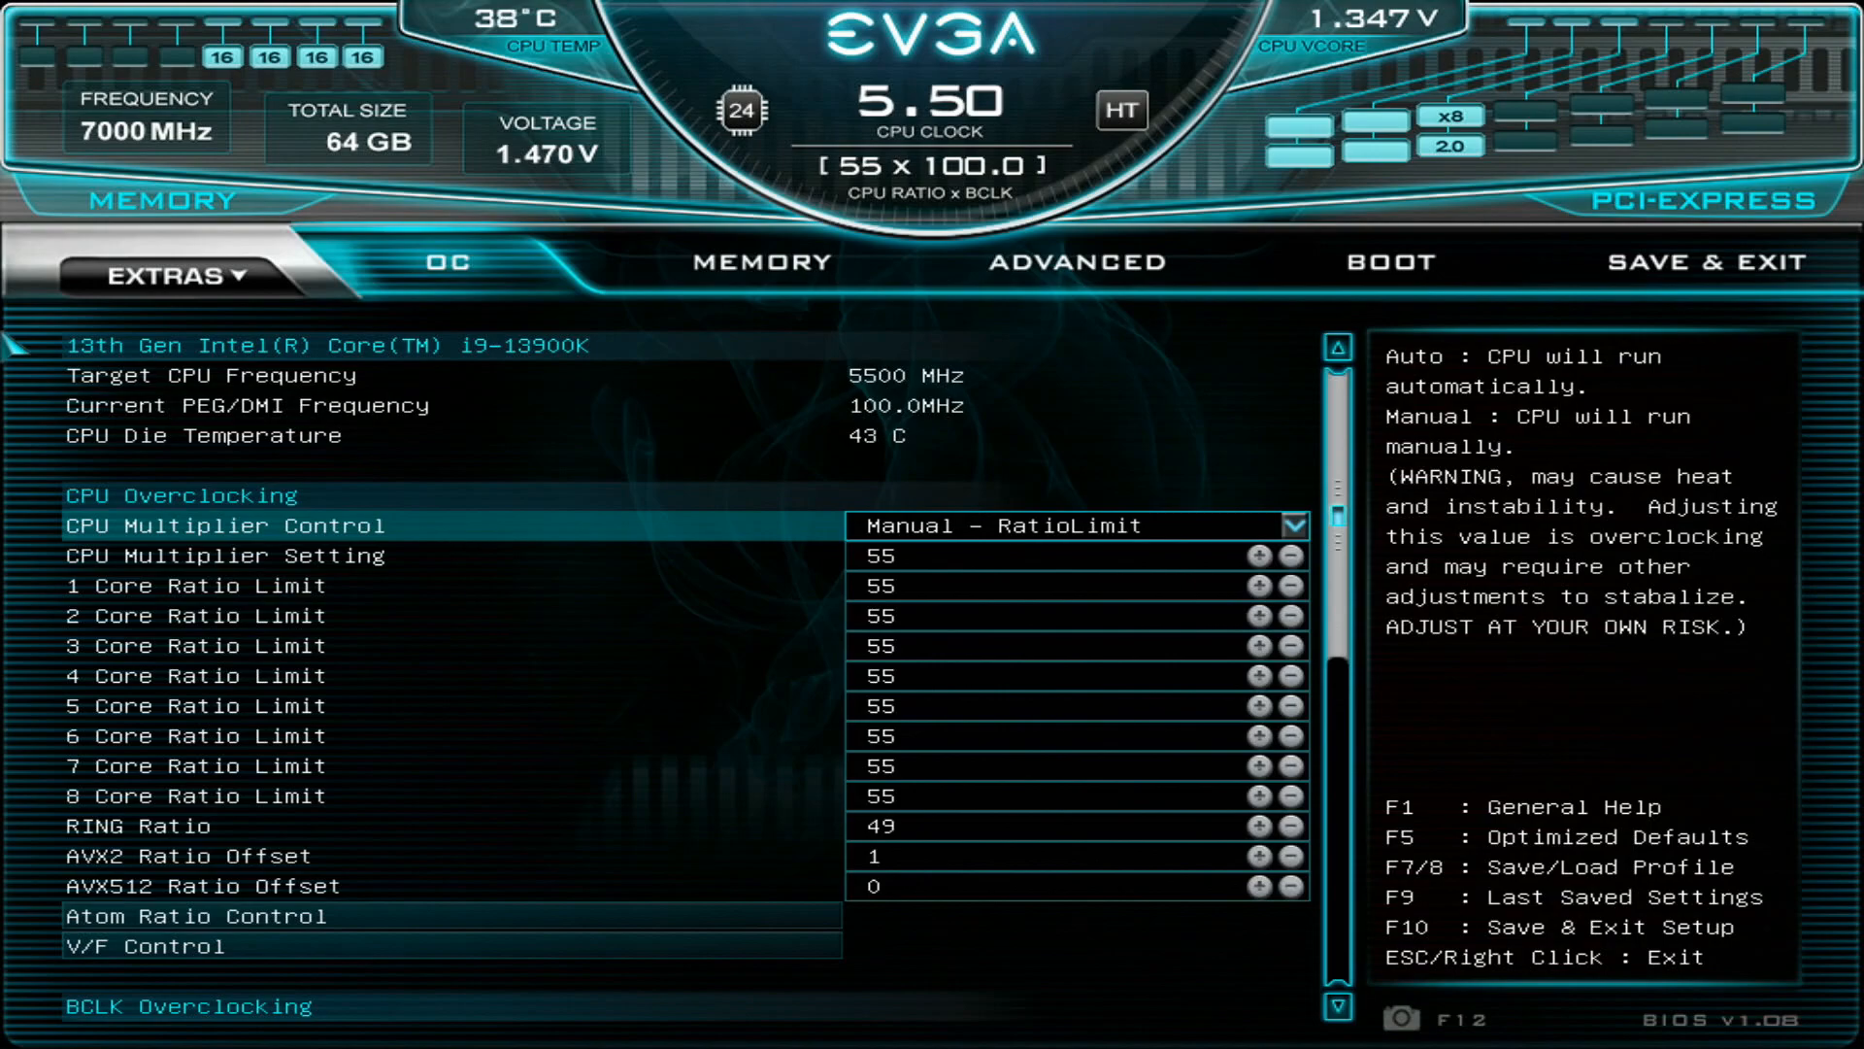
# - Examine the CPU Multiplier Control mode and the per-core ratio limits in the CPU Overclocking section
pyautogui.press('Down')
pyautogui.press('Down')
pyautogui.press('Down')
pyautogui.press('Down')
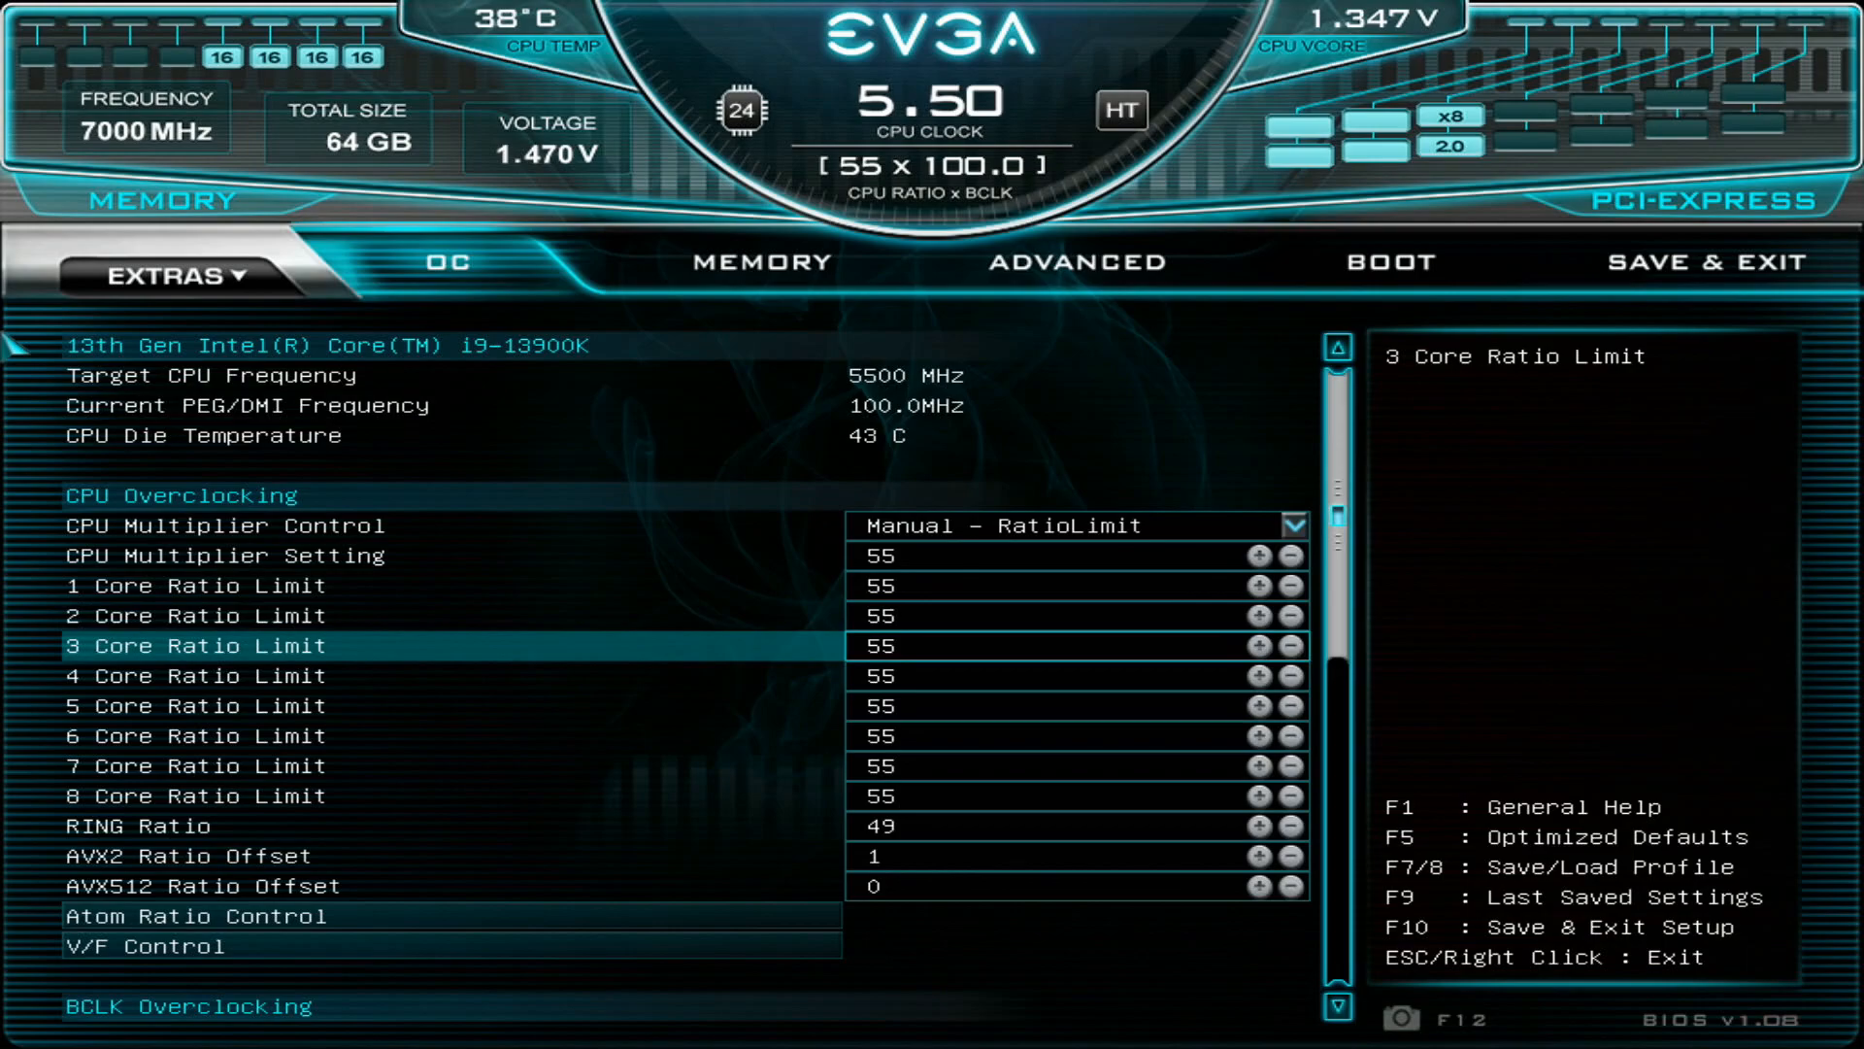
pyautogui.press('Down')
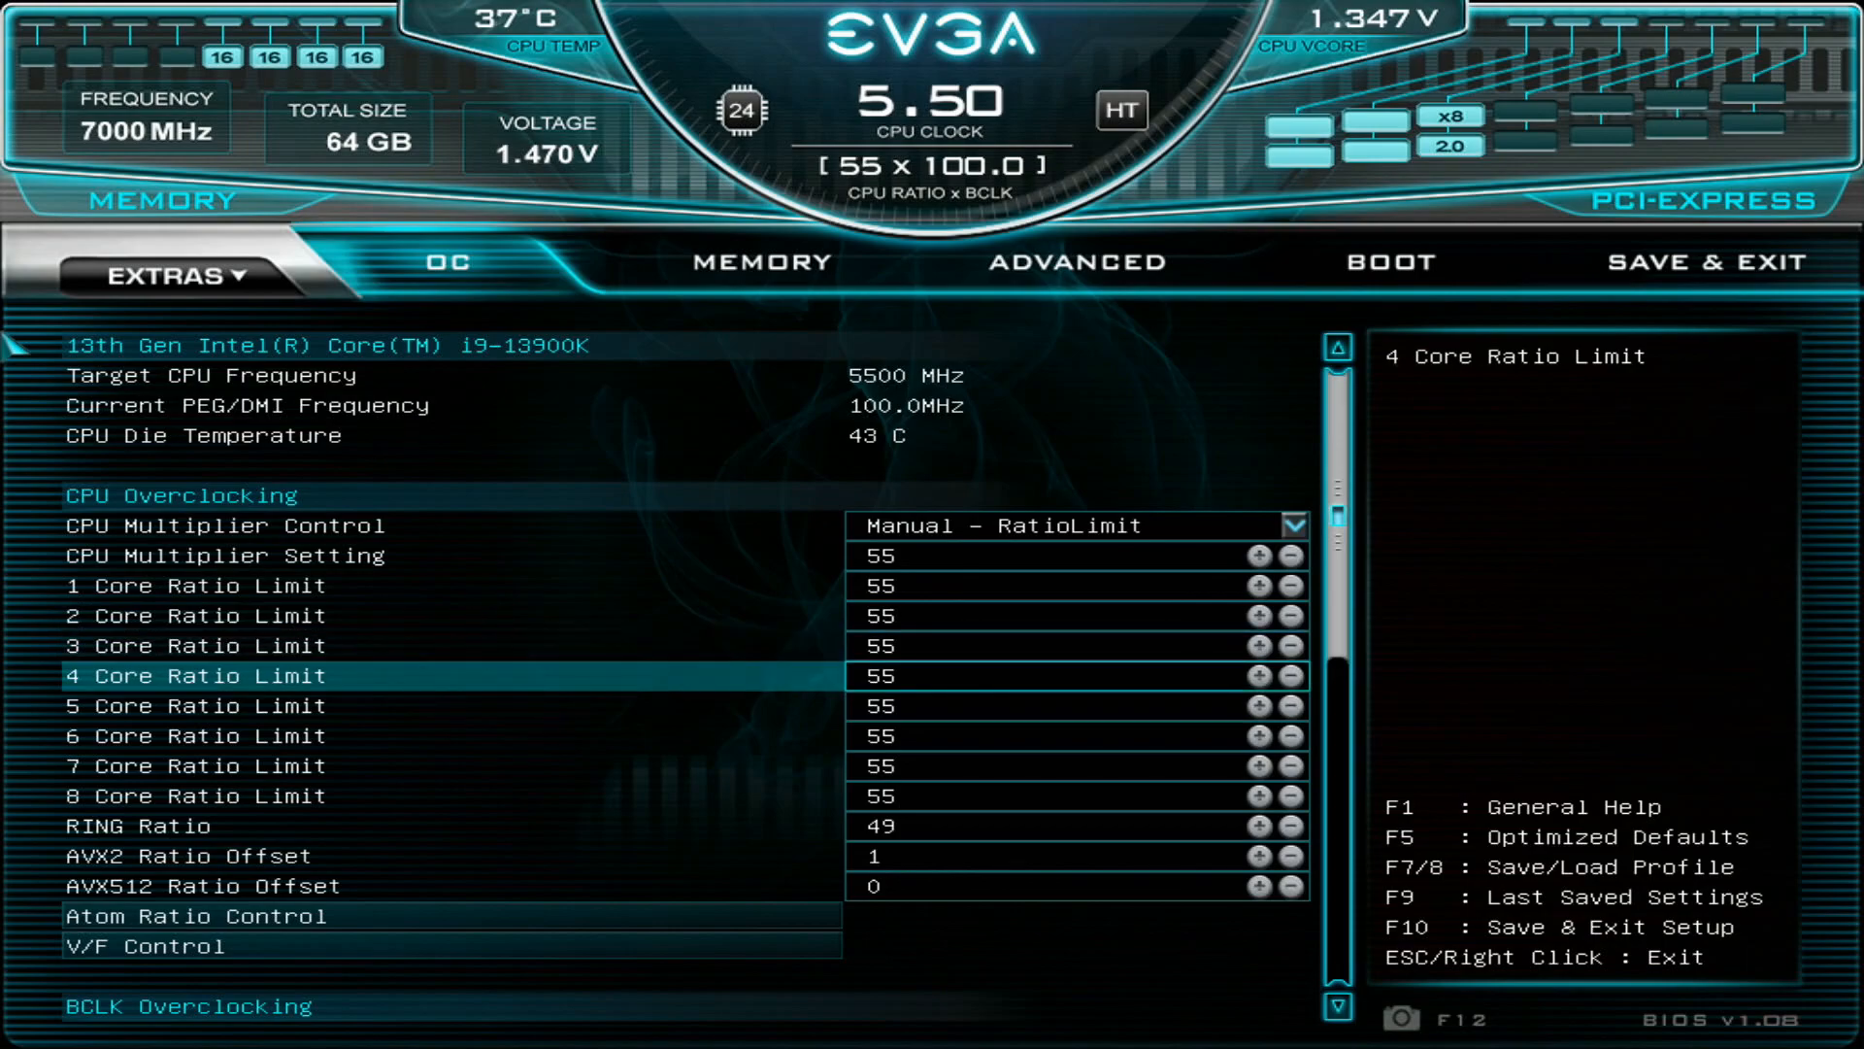
pyautogui.press('Up')
pyautogui.press('Up')
pyautogui.press('Up')
pyautogui.press('Up')
pyautogui.press('Up')
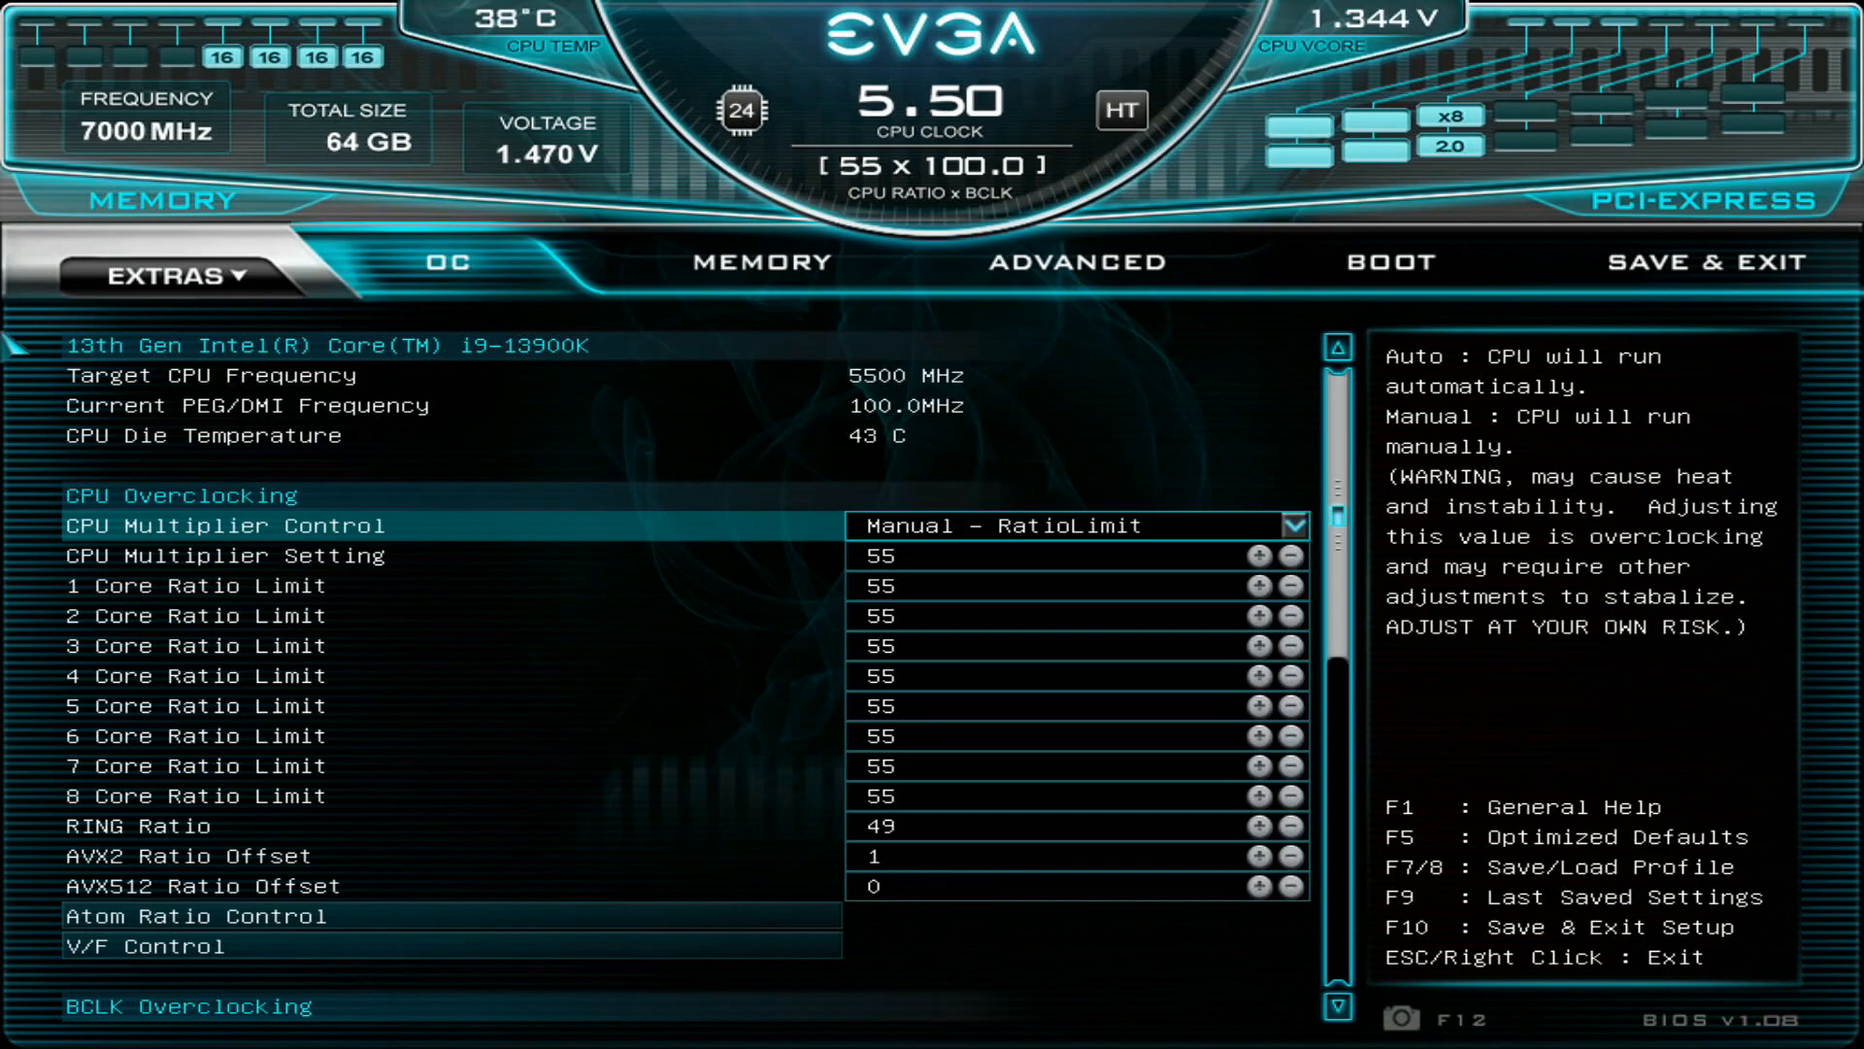
# - View the Atom Ratio Control settings with the efficiency-core ratio limits and L2 voltage, and return to the CPU overclocking list
pyautogui.press('Down')
pyautogui.press('Down')
pyautogui.press('Down')
pyautogui.press('Down')
pyautogui.press('Down')
pyautogui.press('Down')
pyautogui.press('Down')
pyautogui.press('Down')
pyautogui.press('Down')
pyautogui.press('Down')
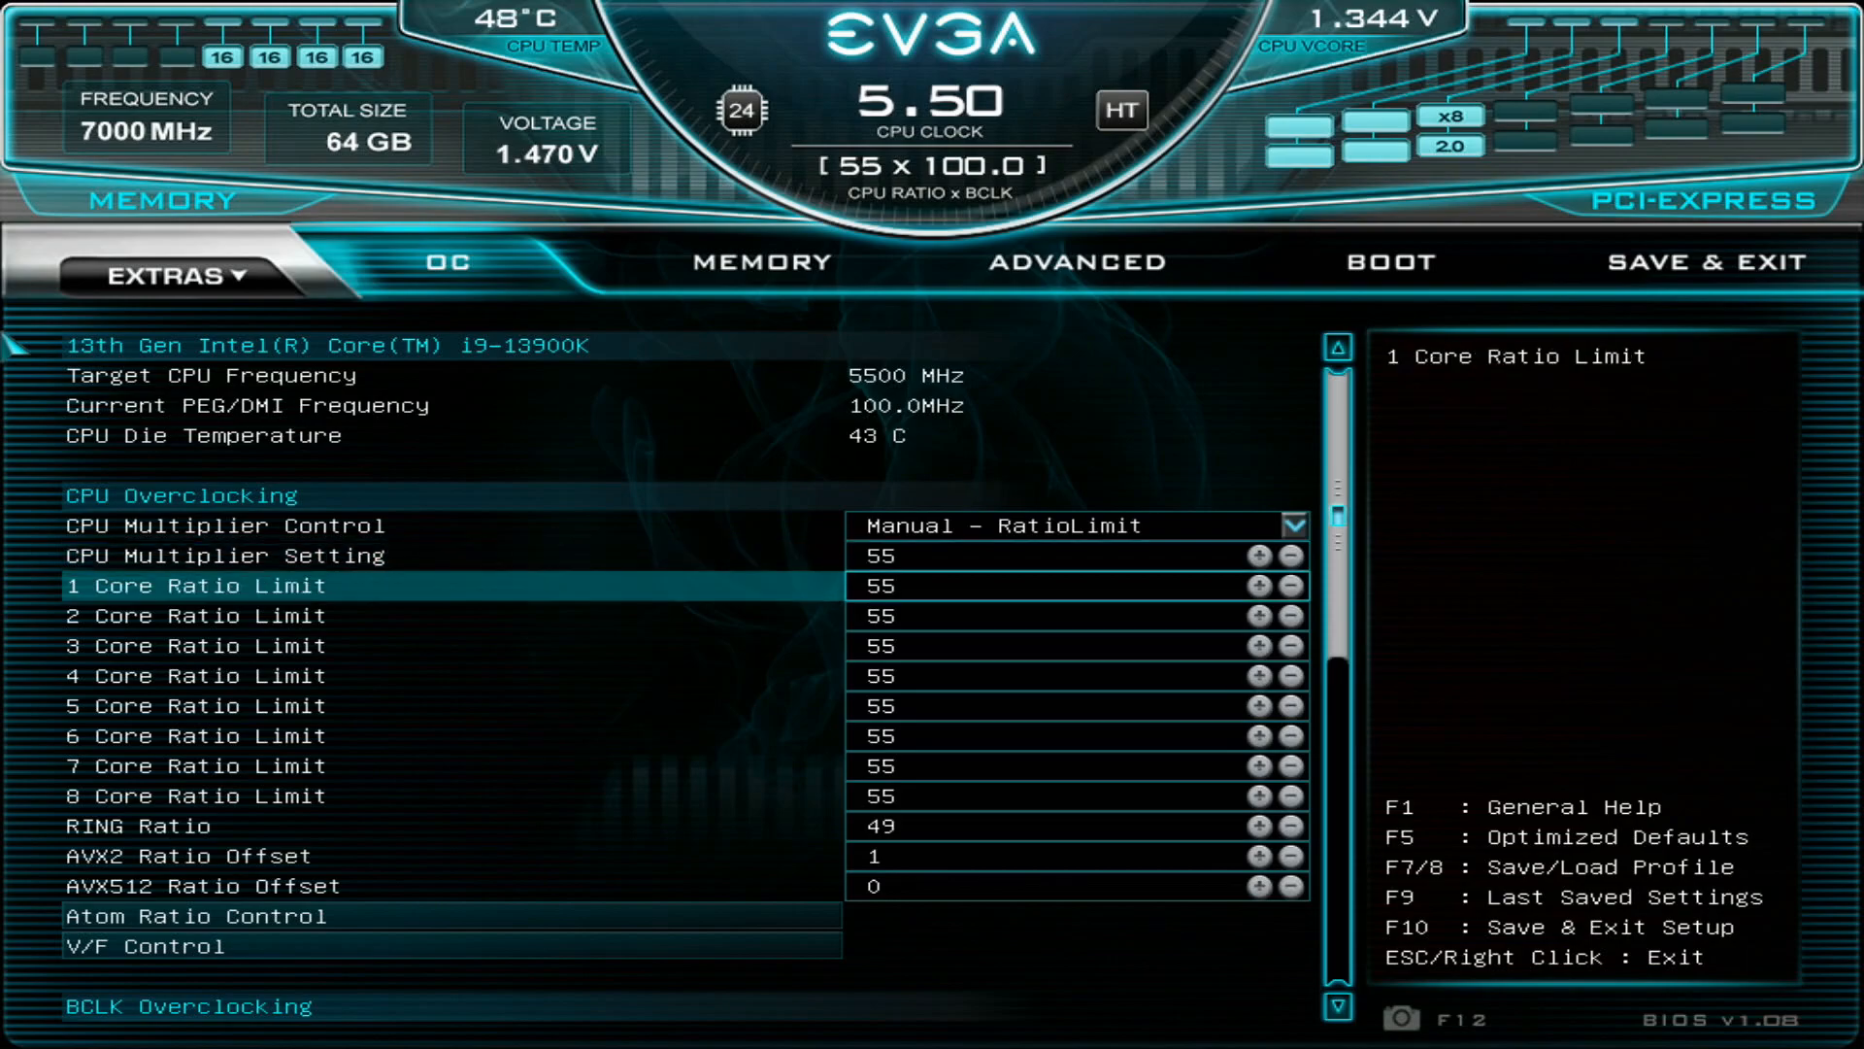
pyautogui.press('Down')
pyautogui.press('Down')
pyautogui.press('Down')
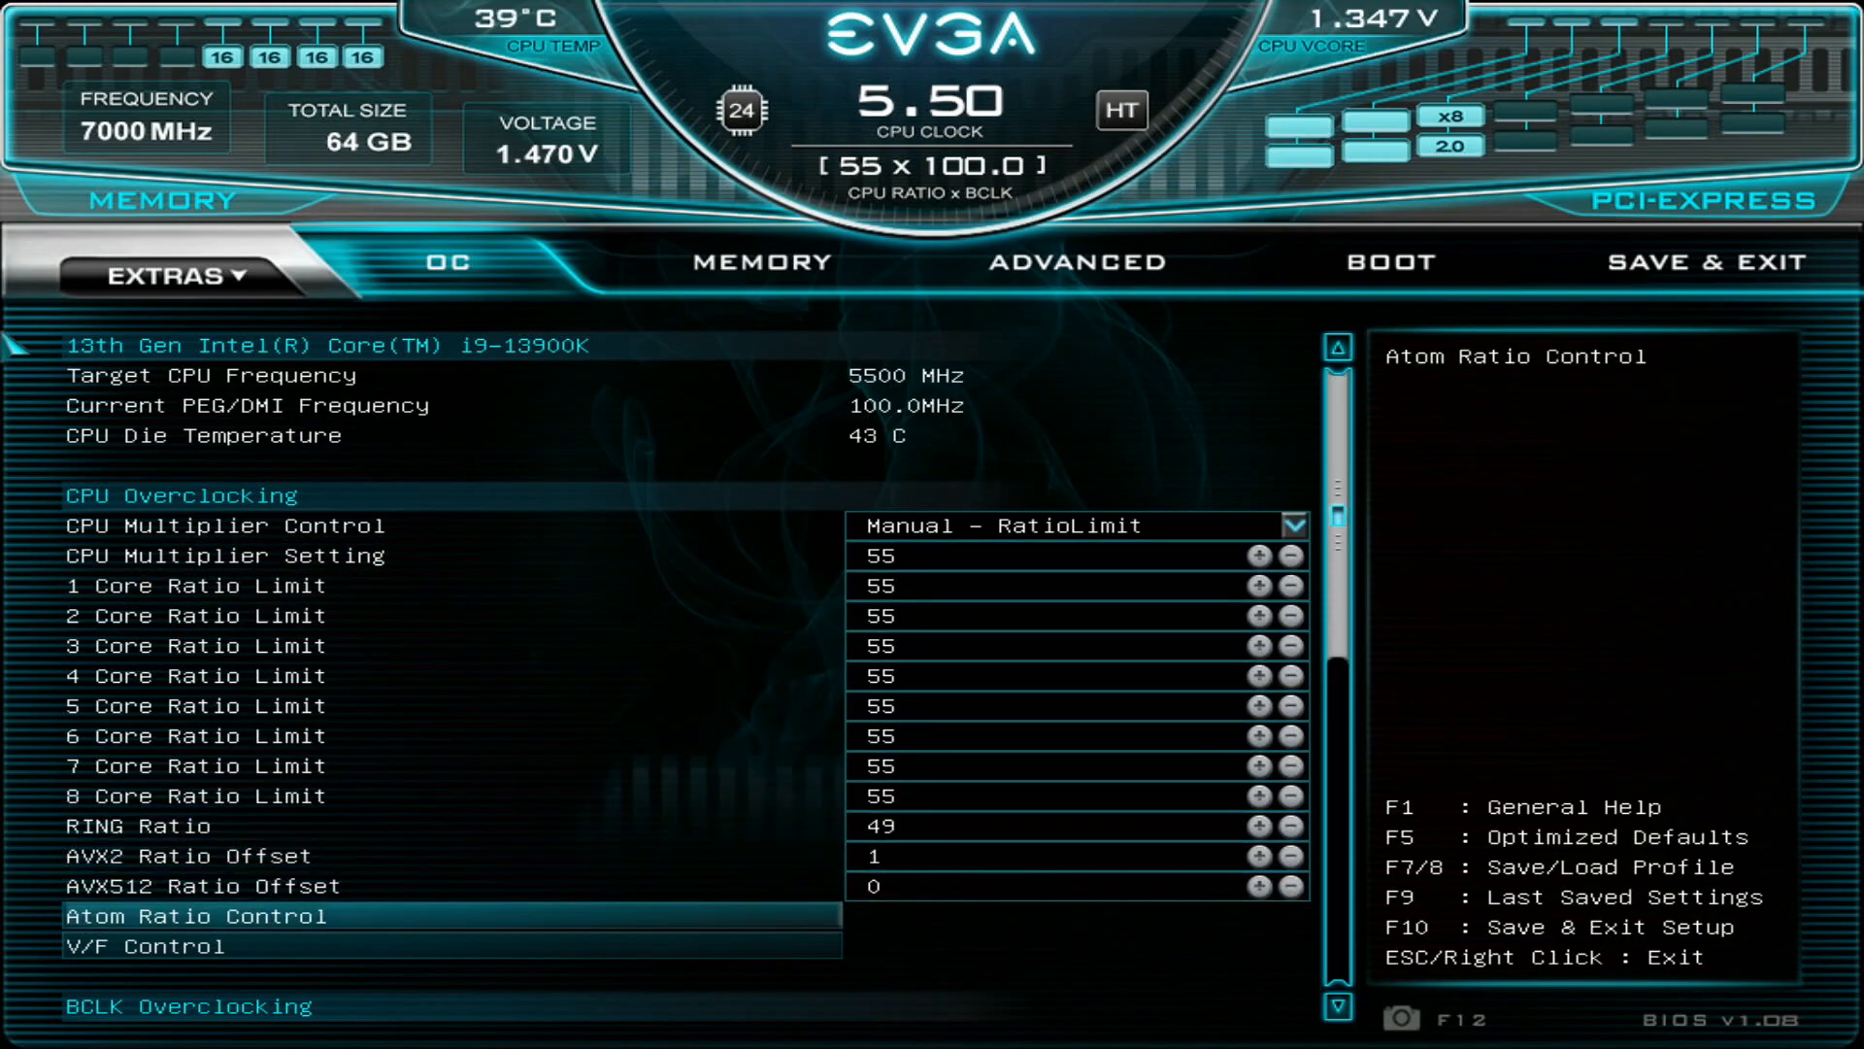
pyautogui.press('Return')
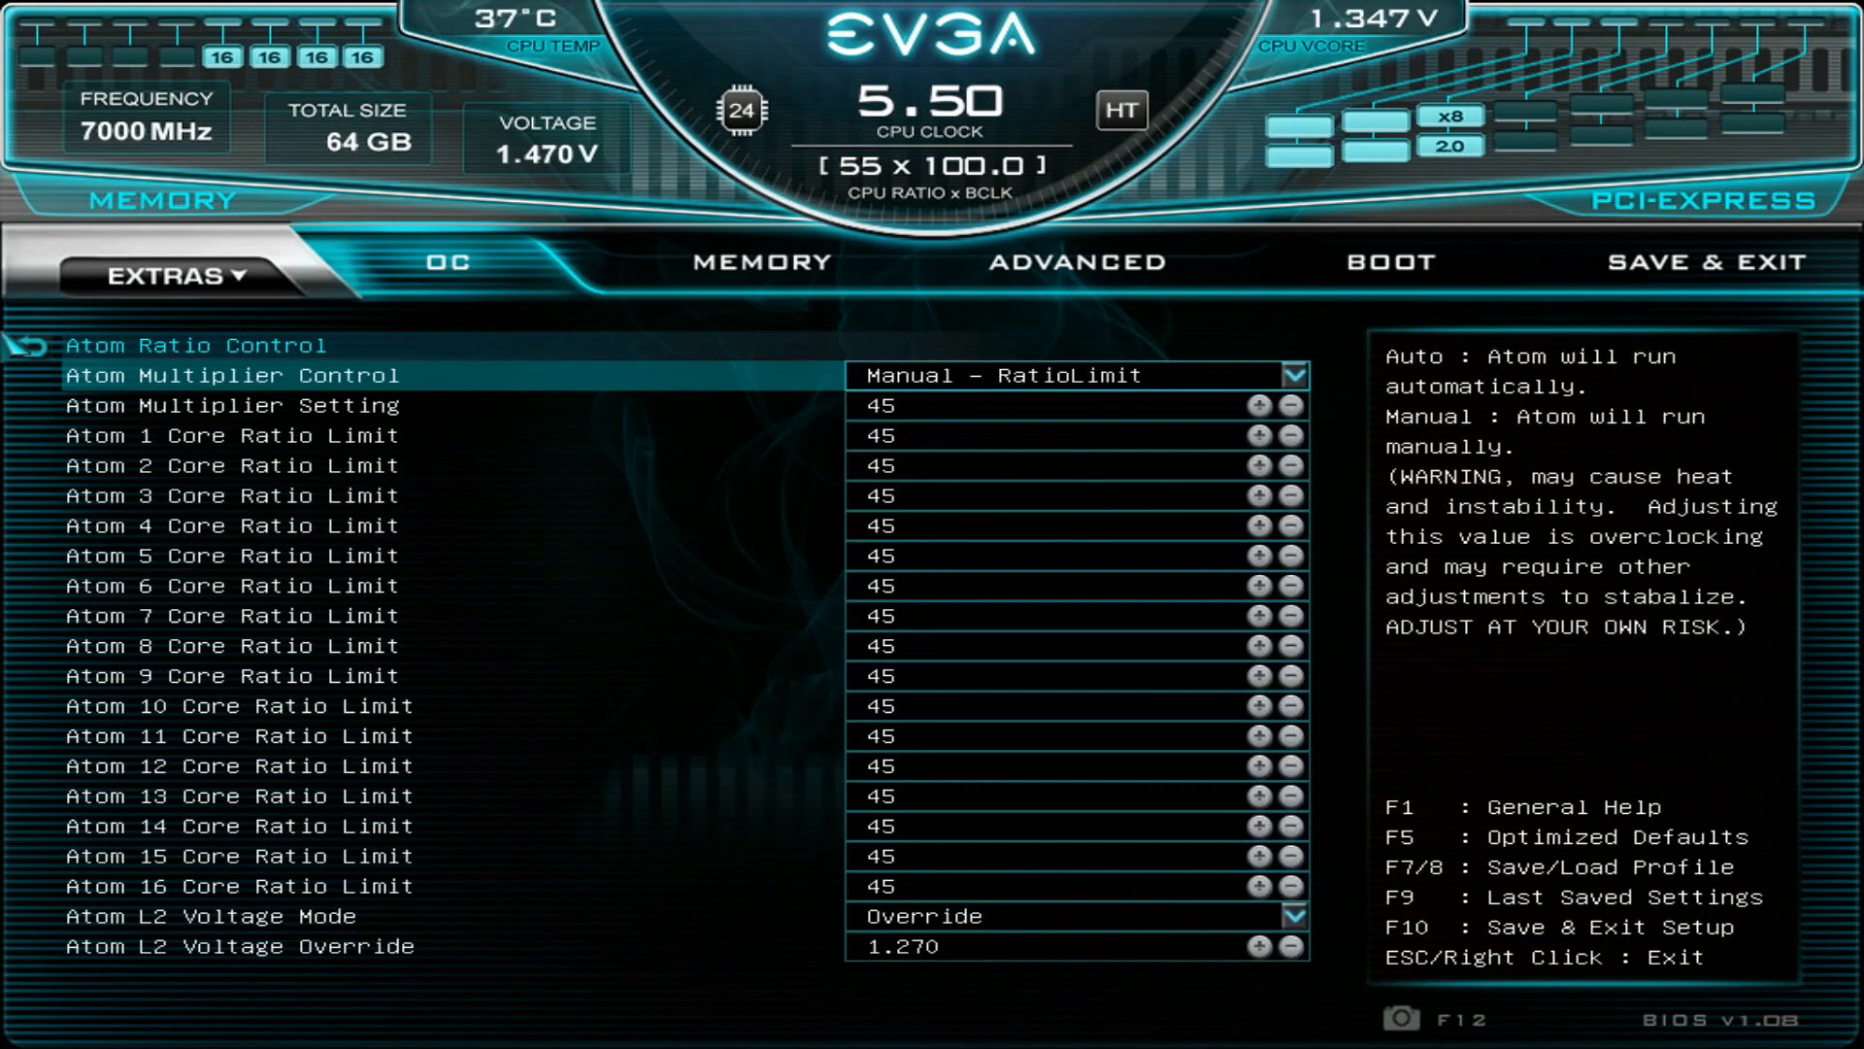
pyautogui.press('Escape')
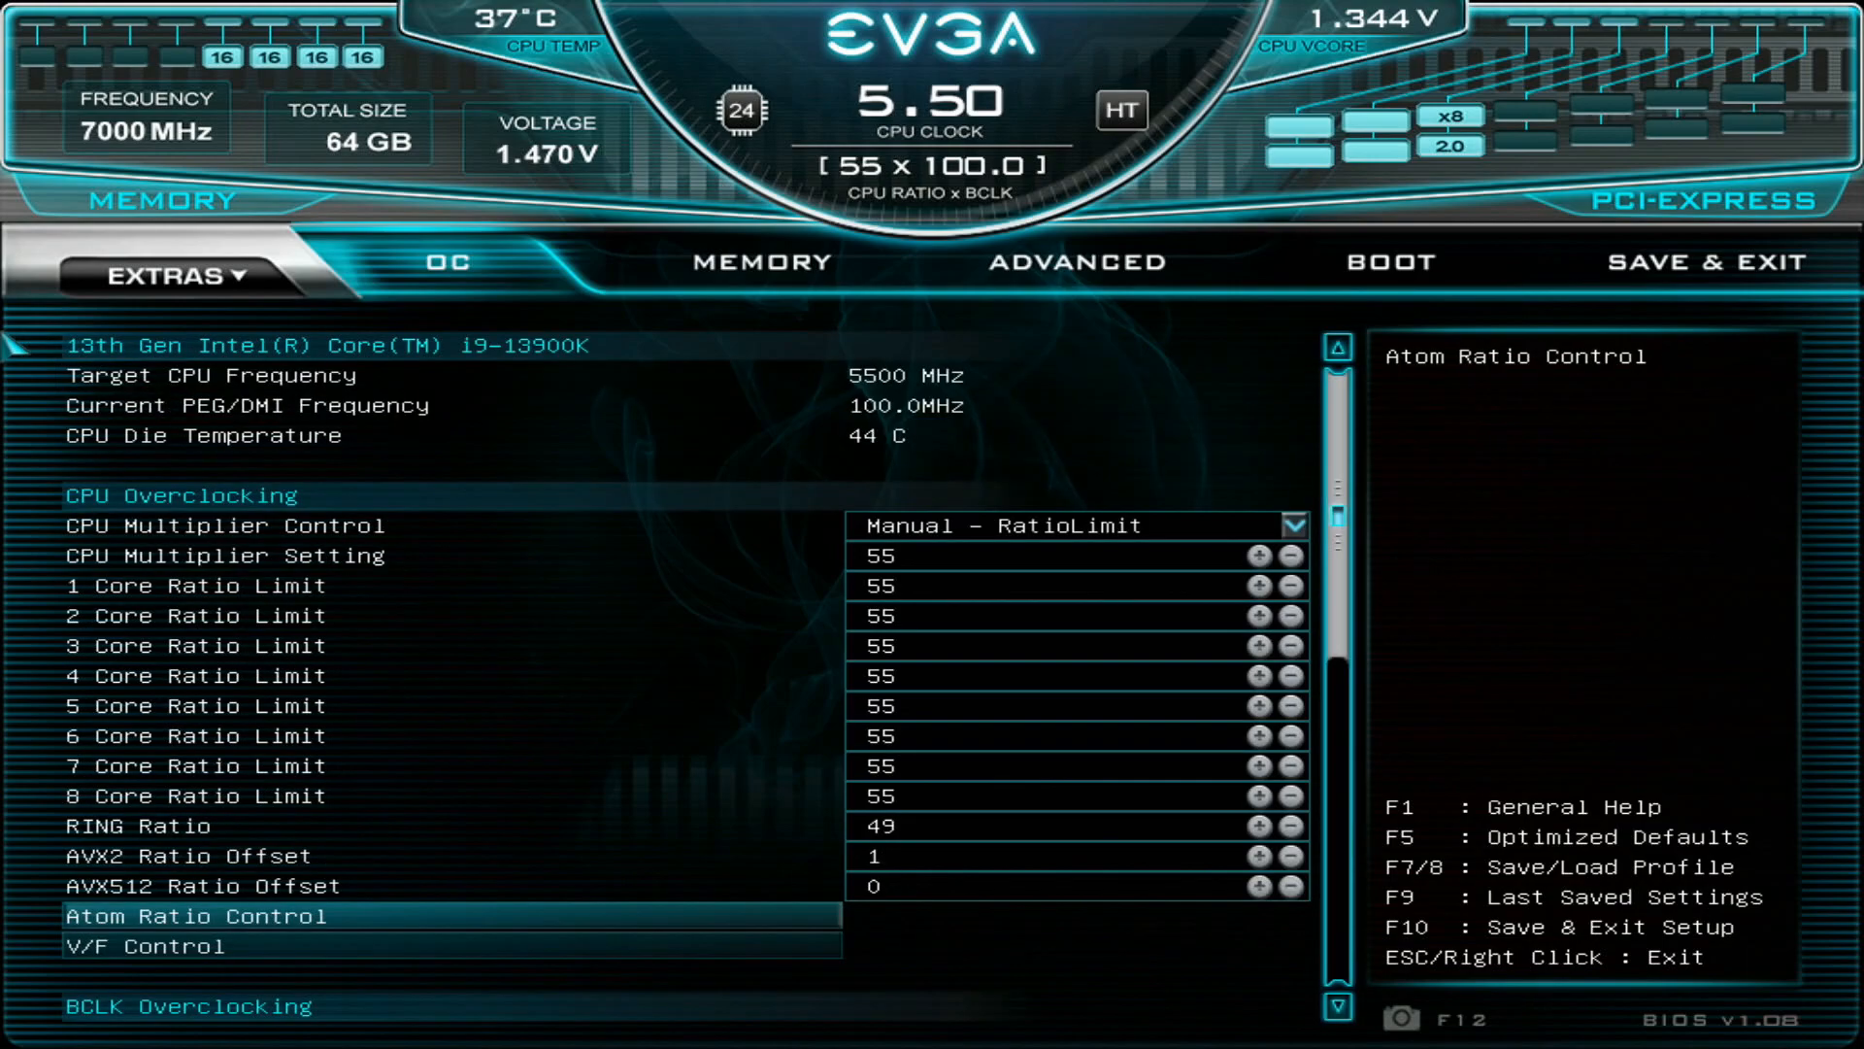
# - Revisit the per-core ratio limits and go to Extreme Voltage Mode in the Voltage Control section
pyautogui.press('Up')
pyautogui.press('Up')
pyautogui.press('Up')
pyautogui.press('Up')
pyautogui.press('Up')
pyautogui.press('Up')
pyautogui.press('Up')
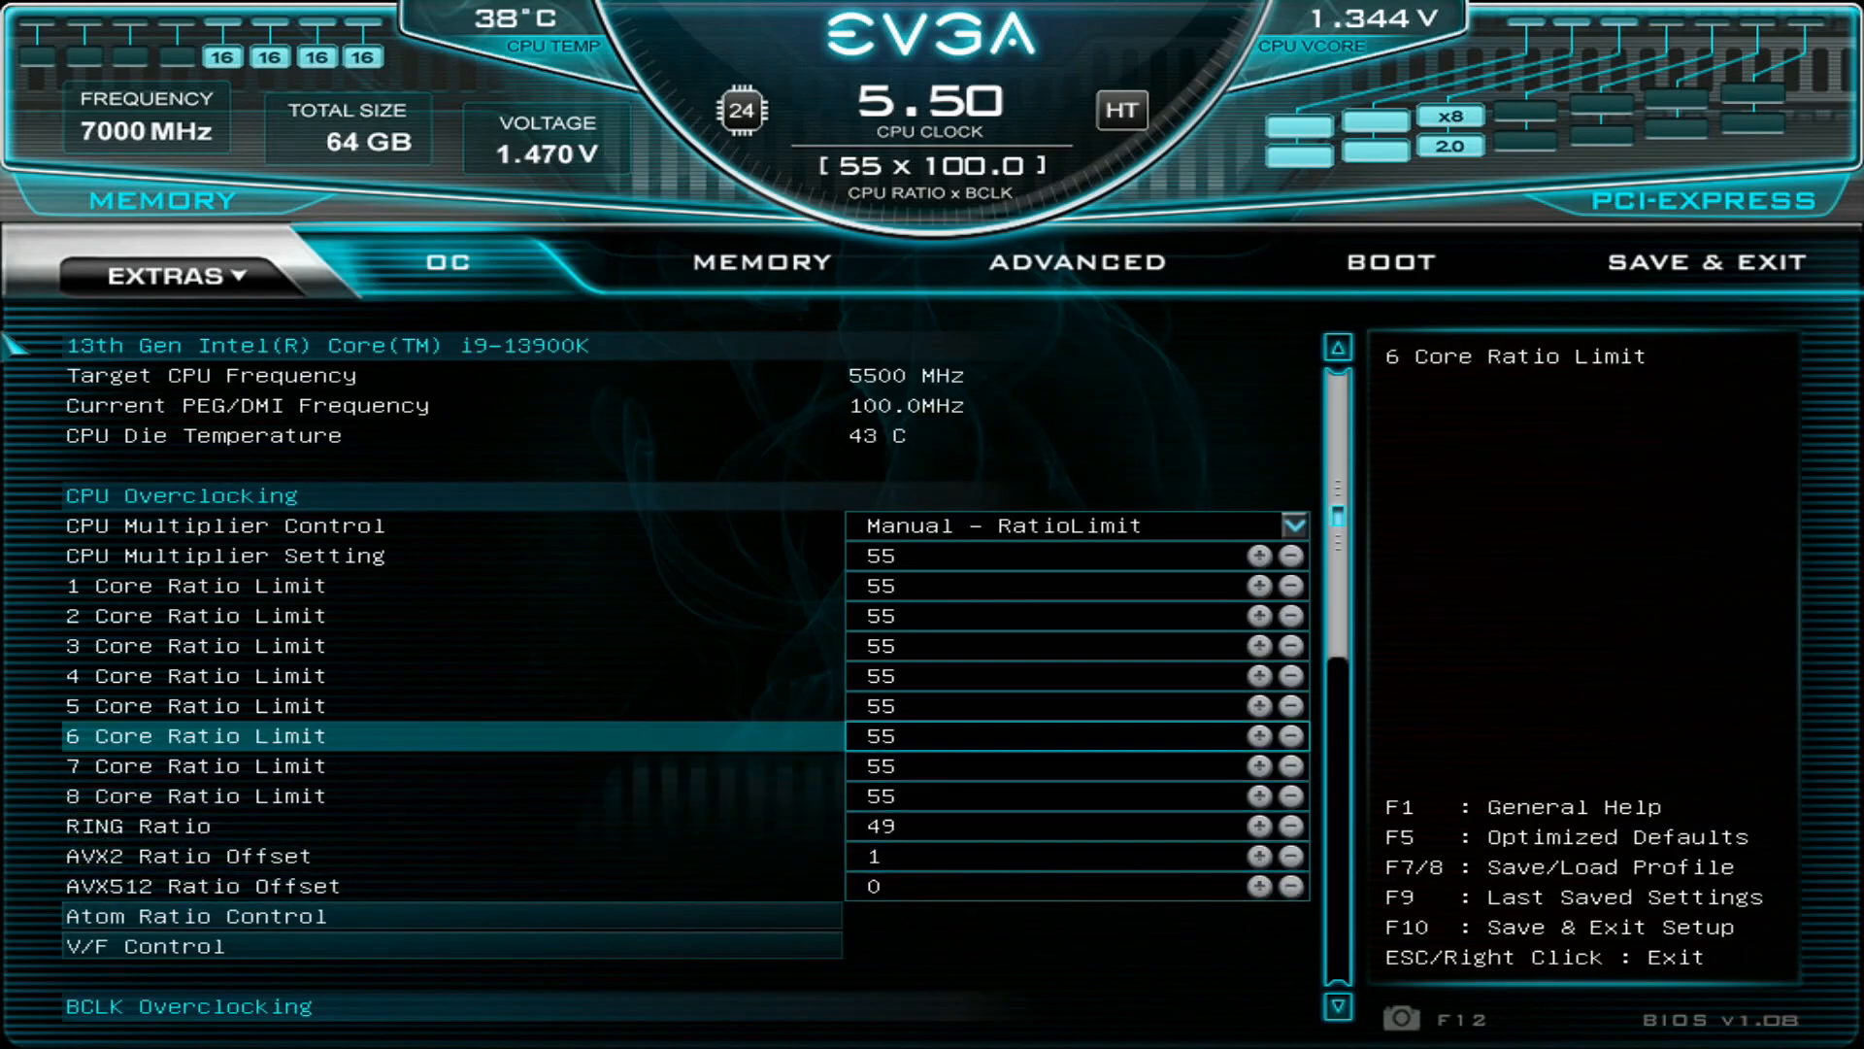
pyautogui.press('Down')
pyautogui.press('Down')
pyautogui.press('Down')
pyautogui.press('Down')
pyautogui.press('Down')
pyautogui.press('Down')
pyautogui.press('Down')
pyautogui.press('Down')
pyautogui.press('Down')
pyautogui.press('Down')
pyautogui.press('Down')
pyautogui.press('Down')
pyautogui.press('Down')
pyautogui.press('Down')
pyautogui.press('Down')
pyautogui.press('Down')
pyautogui.press('Down')
pyautogui.press('Down')
pyautogui.press('Down')
pyautogui.press('Down')
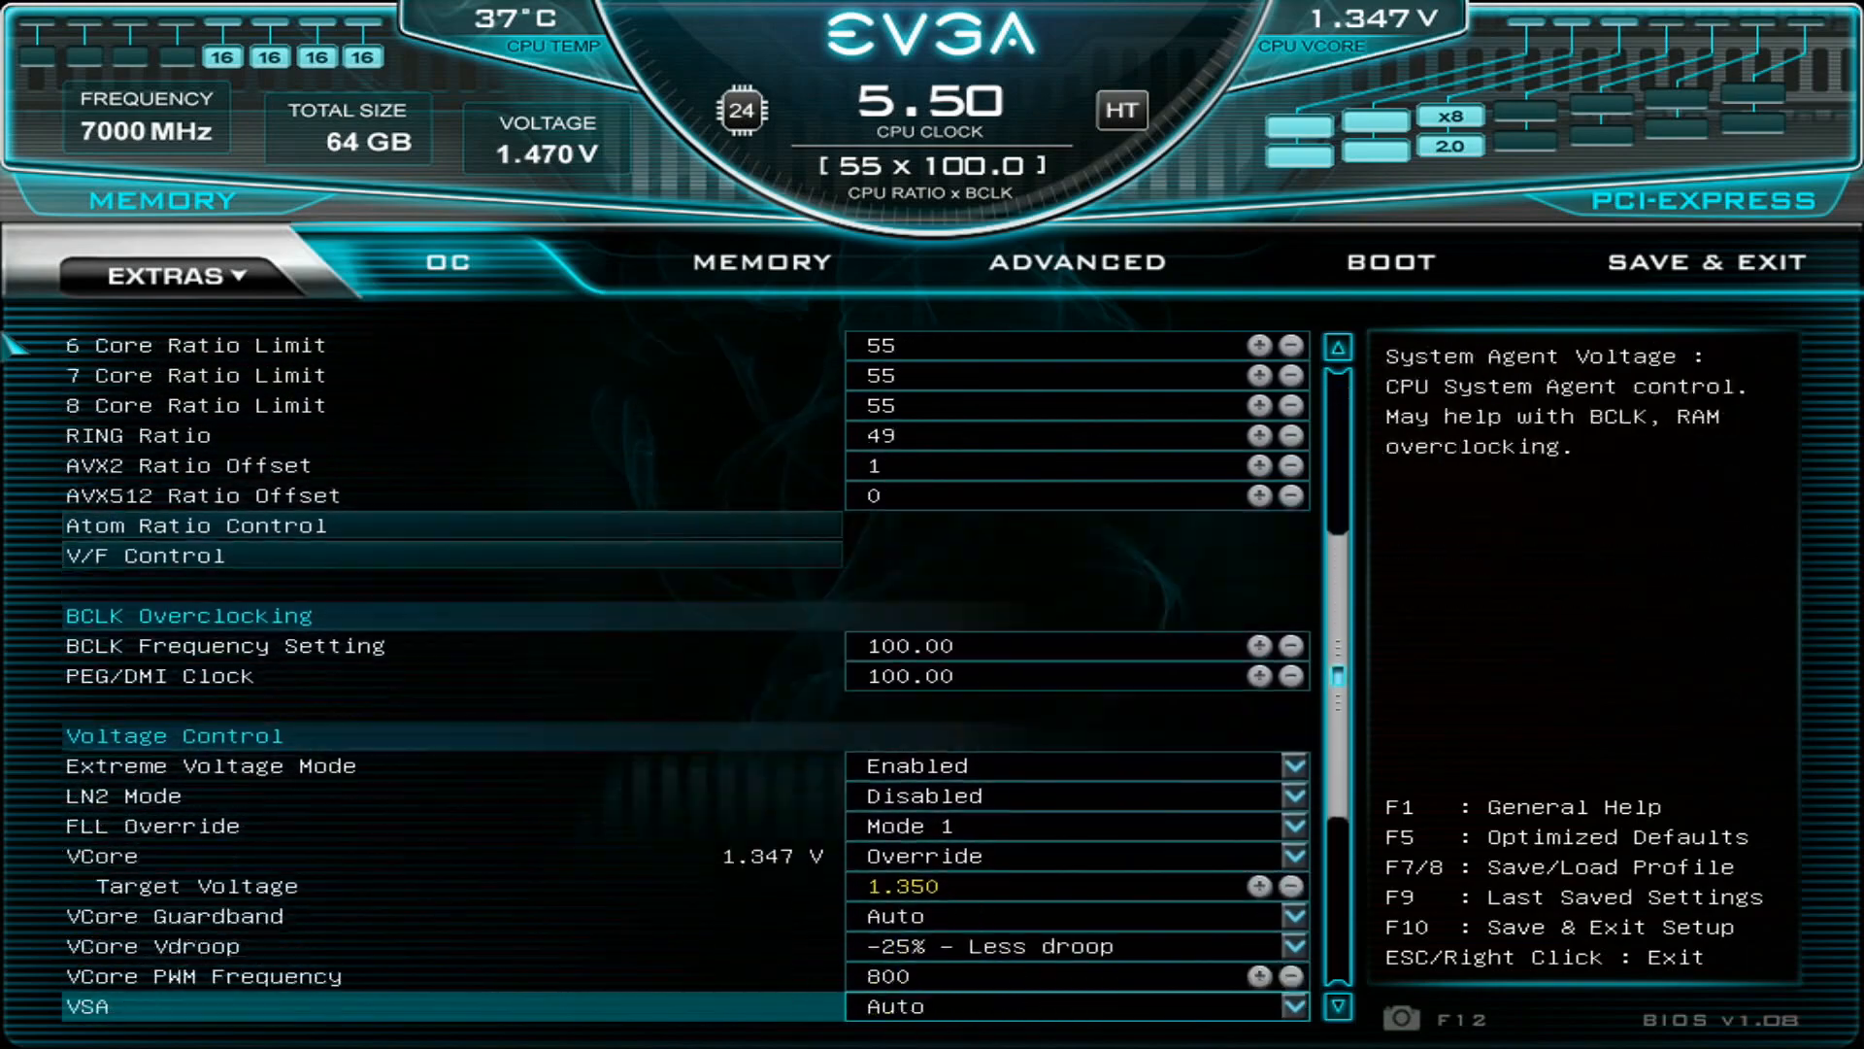
pyautogui.press('Up')
pyautogui.press('Up')
pyautogui.press('Up')
pyautogui.press('Up')
pyautogui.press('Up')
pyautogui.press('Up')
pyautogui.press('Up')
pyautogui.press('Up')
pyautogui.press('Up')
pyautogui.press('Up')
pyautogui.press('Up')
pyautogui.press('Up')
pyautogui.press('Up')
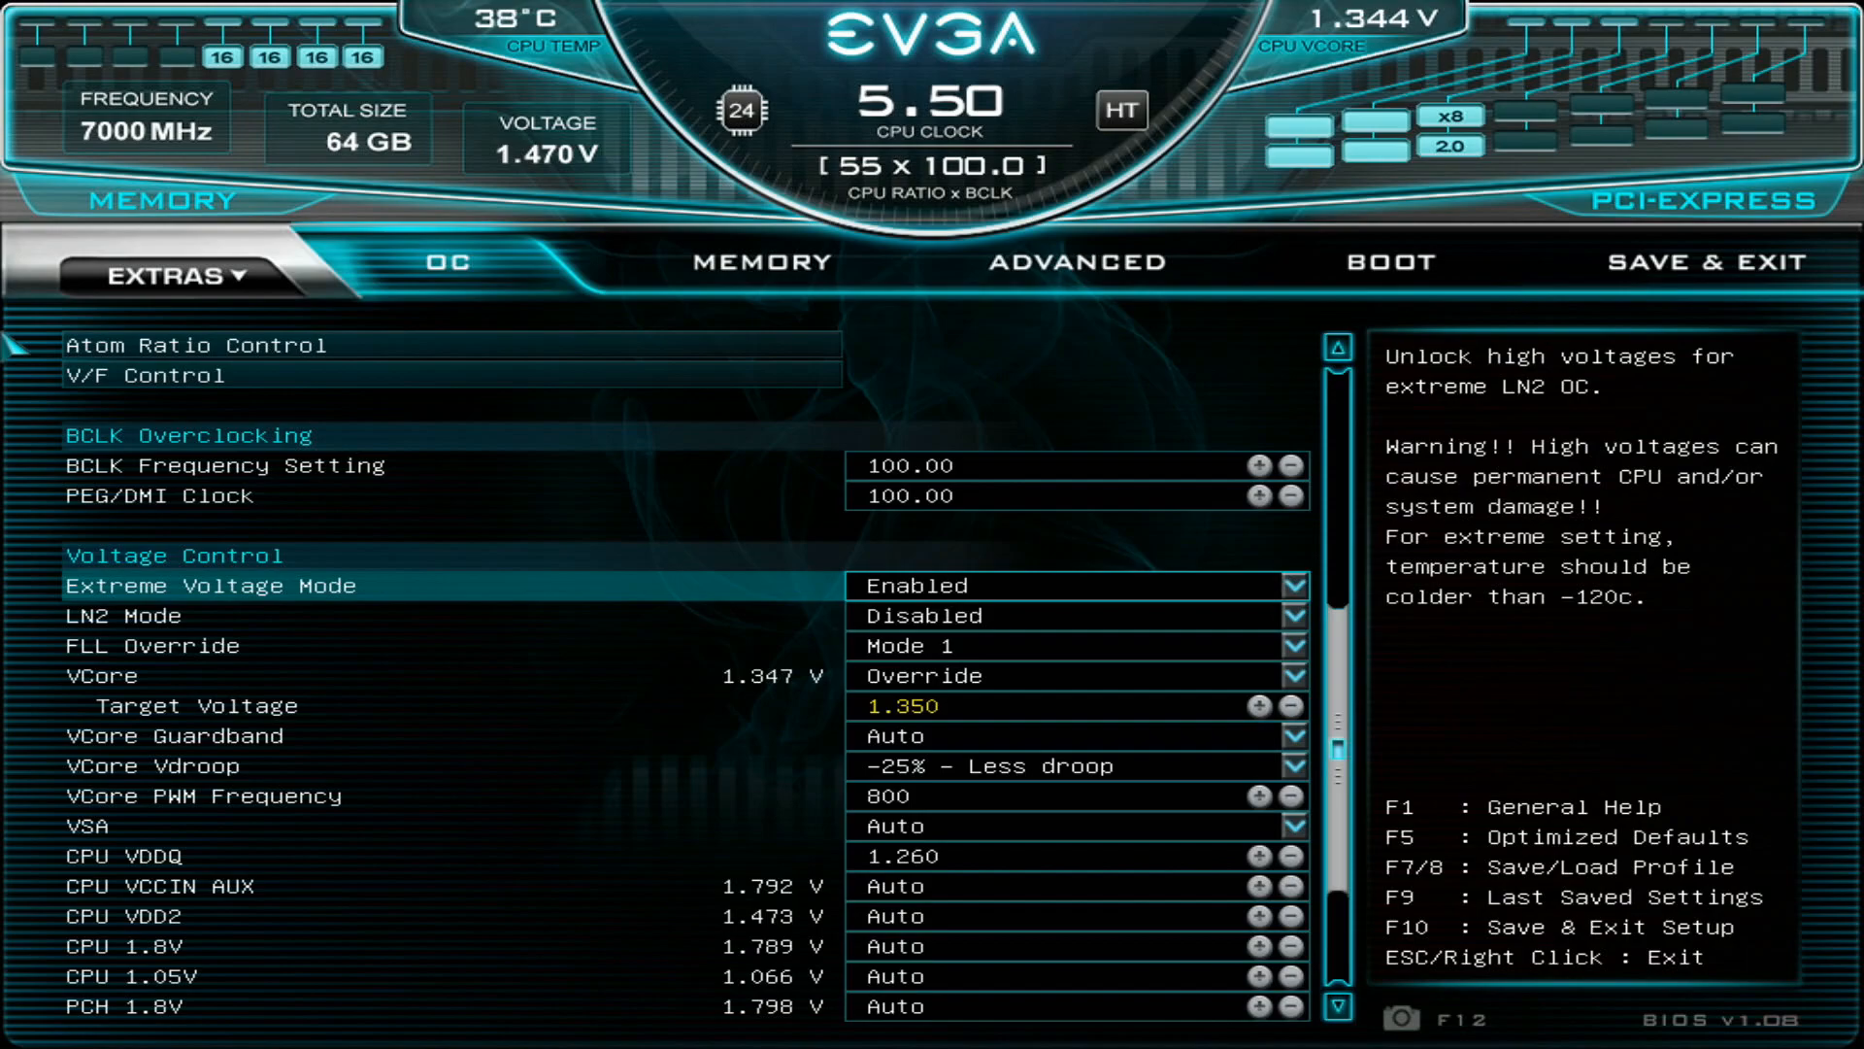
# - Examine the FLL Override, VCore mode, VCore Target Voltage and VCore Guardband settings
pyautogui.press('Down')
pyautogui.press('Down')
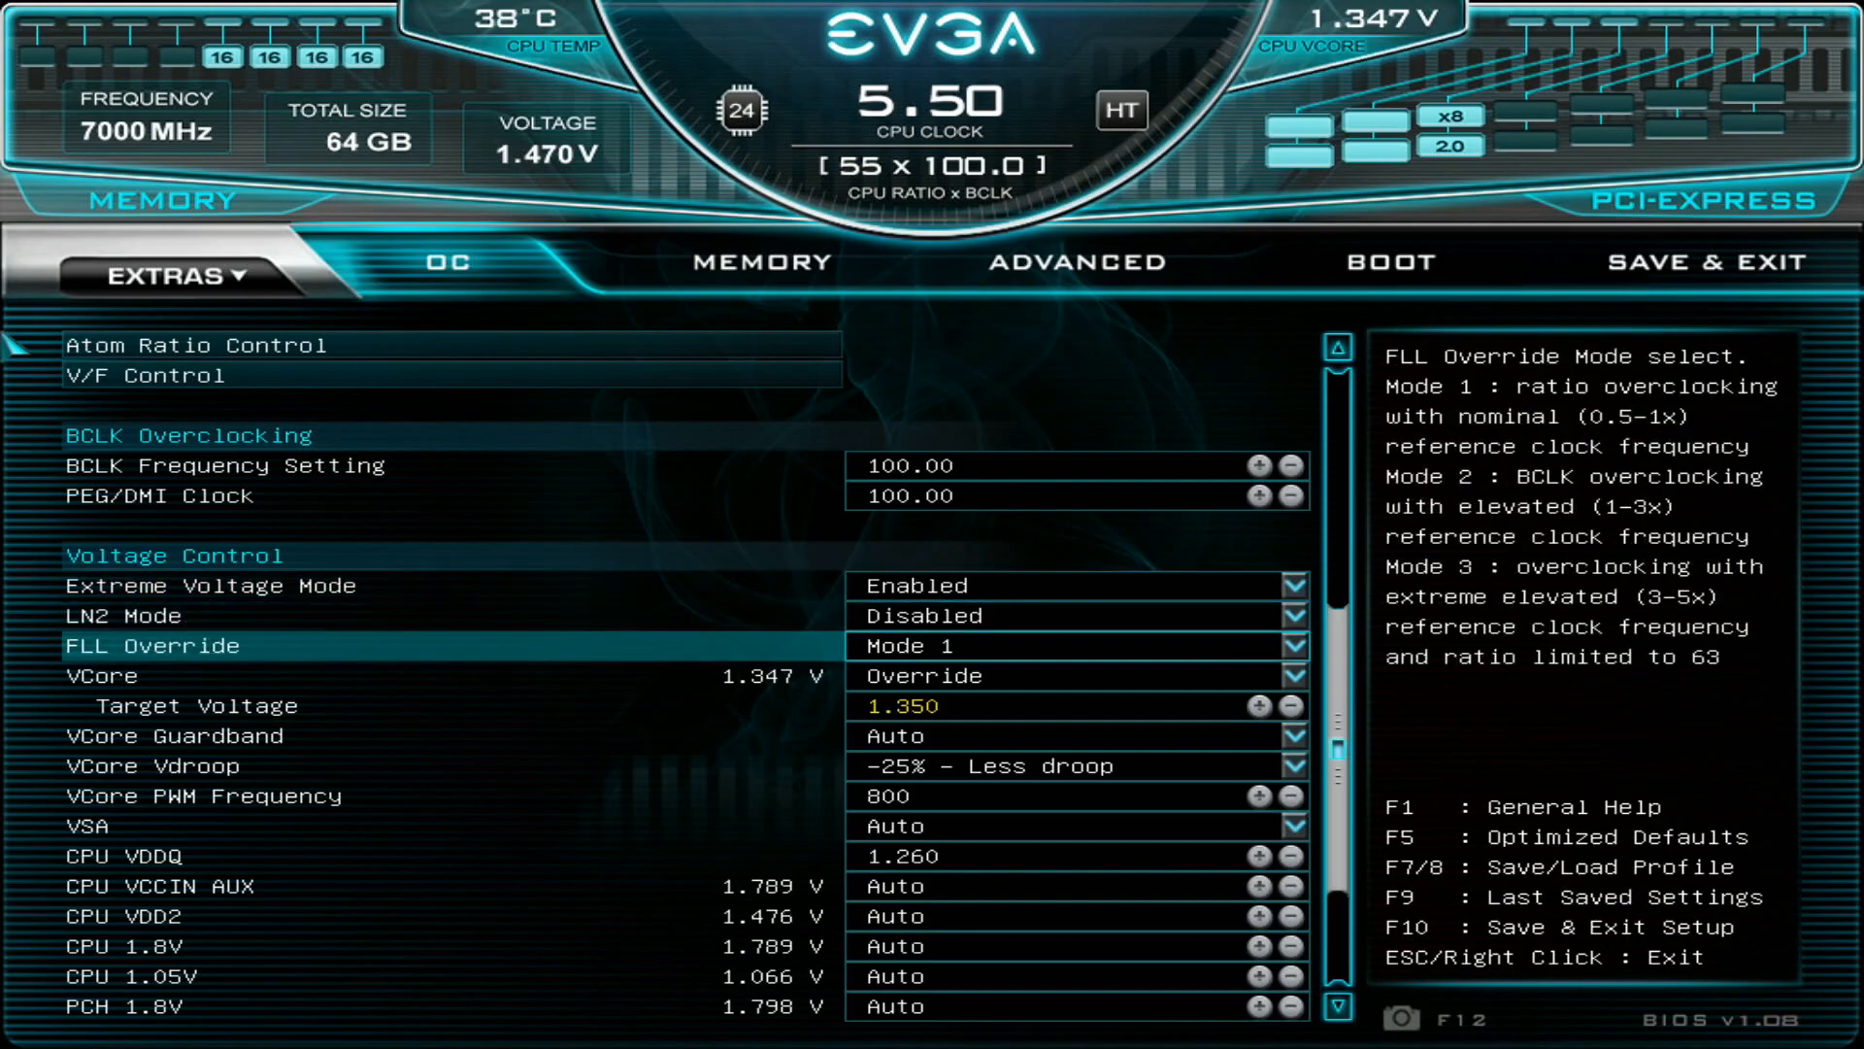
pyautogui.press('Down')
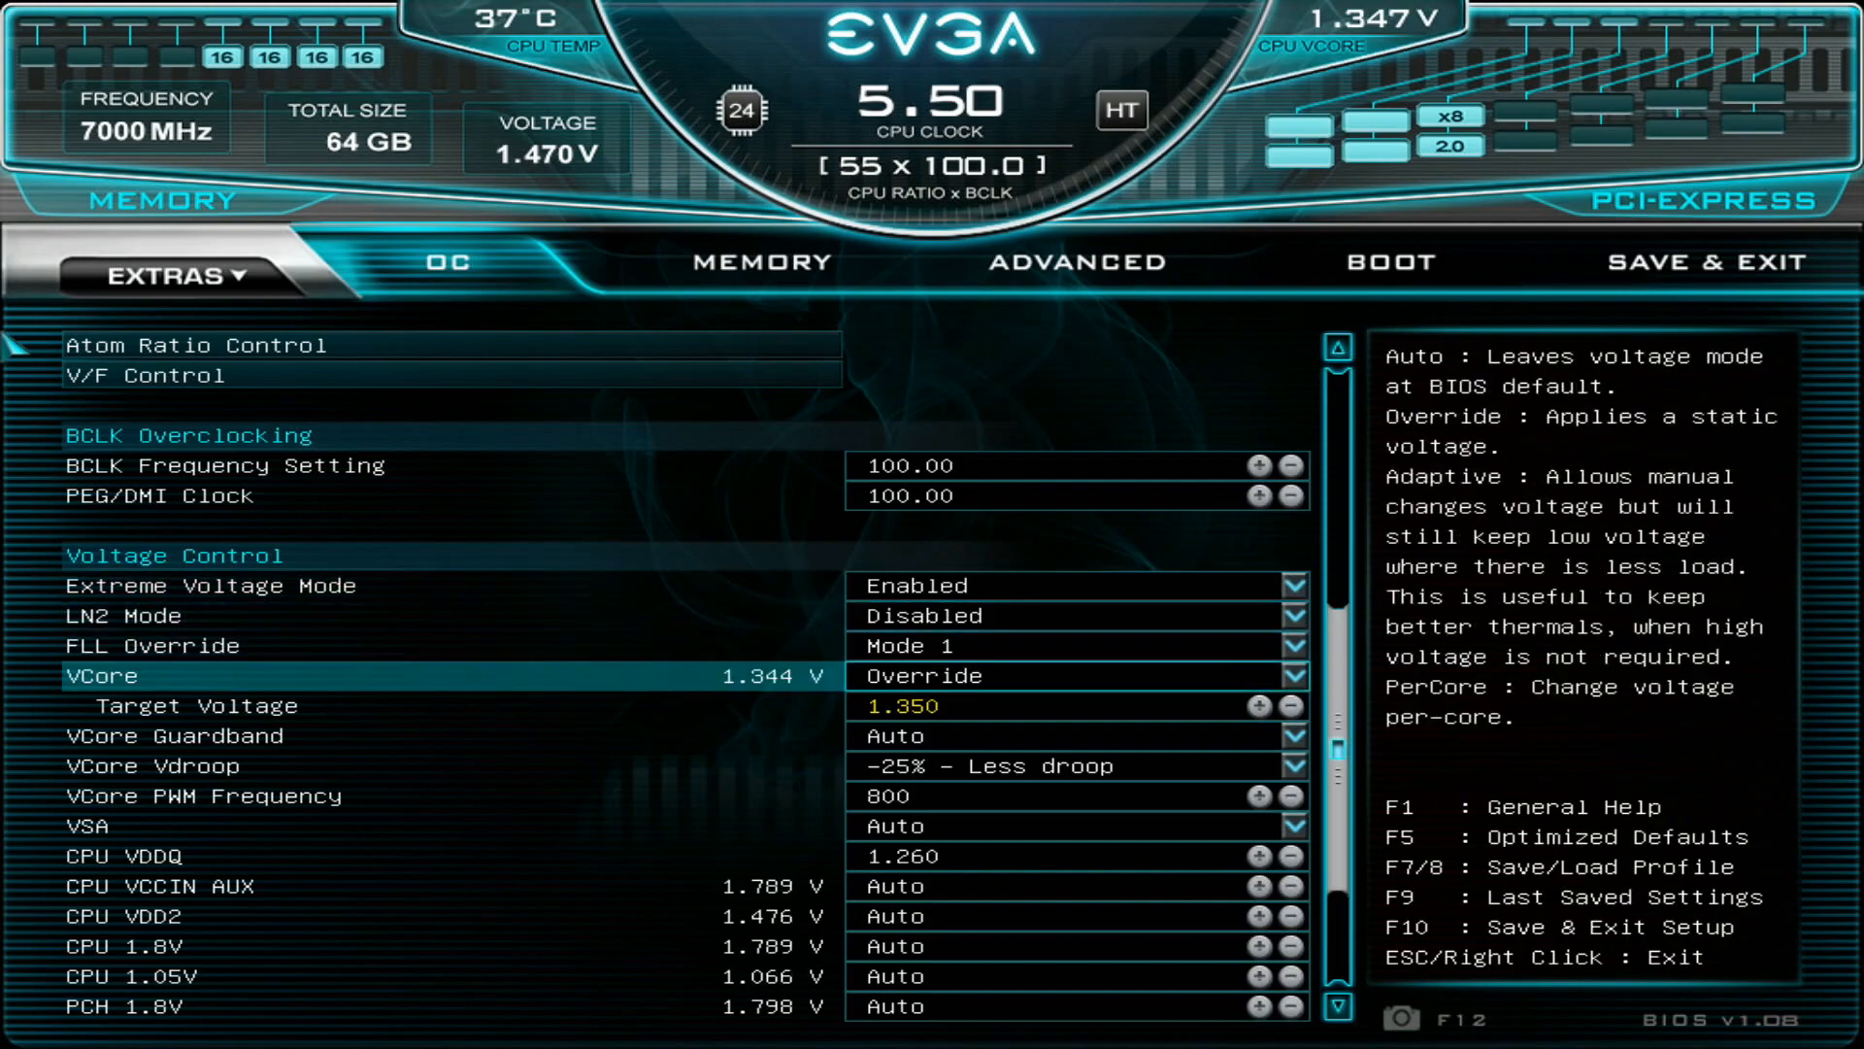
pyautogui.press('Up')
pyautogui.press('Down')
pyautogui.press('Down')
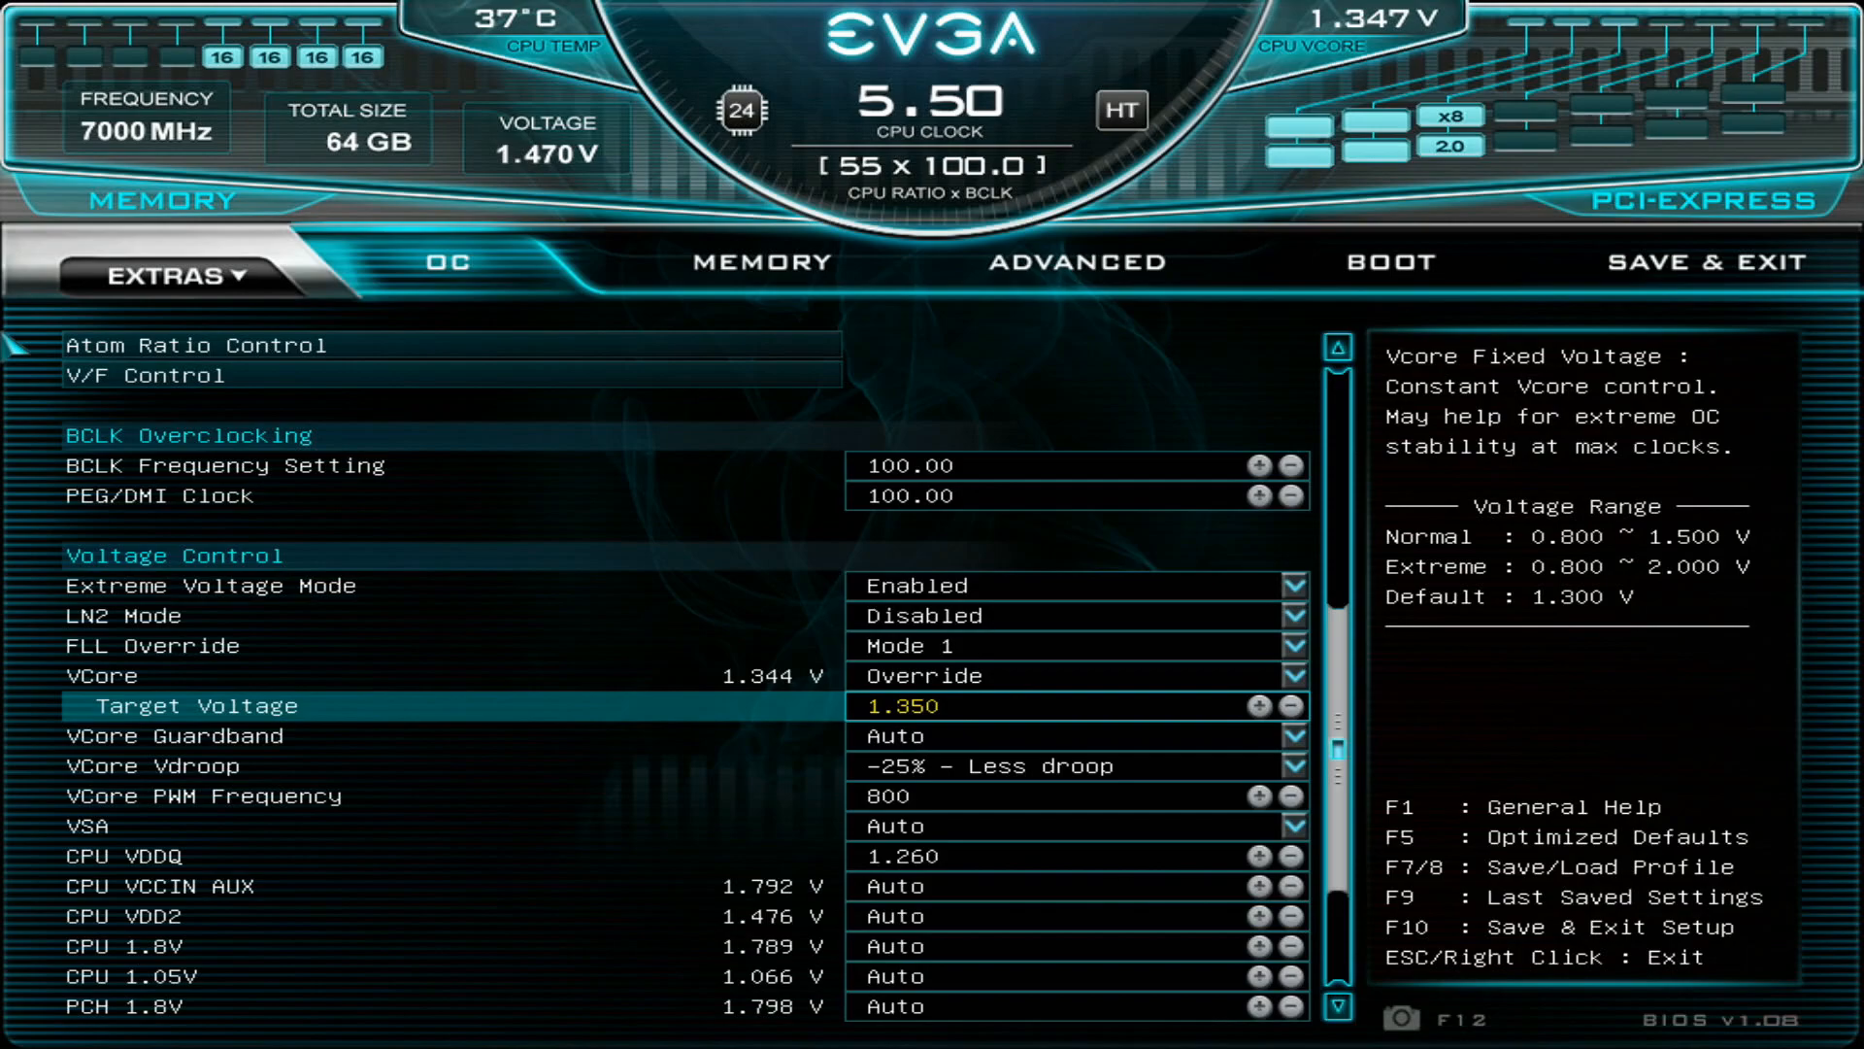
pyautogui.press('Down')
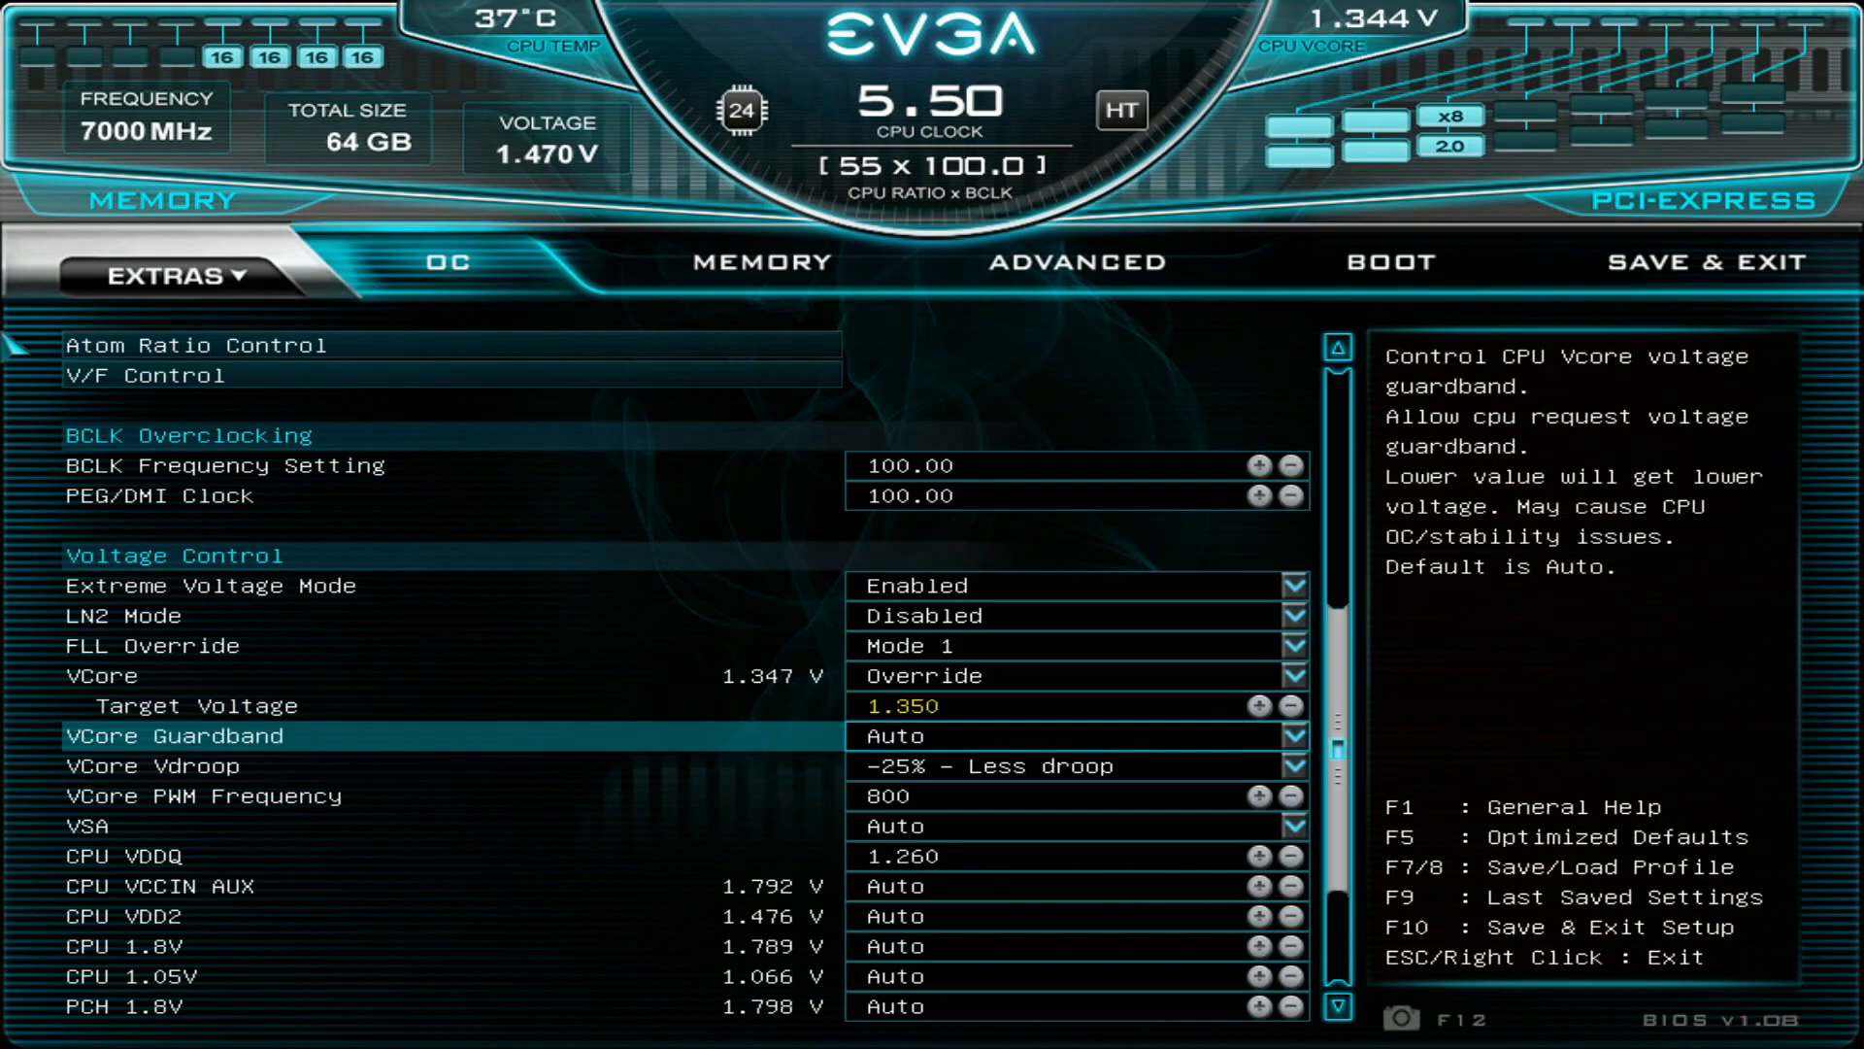
# - Look through the remaining voltage settings down to the PLL entries, and return to CPU VDDQ
pyautogui.press('Down')
pyautogui.press('Down')
pyautogui.press('Down')
pyautogui.press('Down')
pyautogui.press('Down')
pyautogui.press('Down')
pyautogui.press('Down')
pyautogui.press('Down')
pyautogui.press('Down')
pyautogui.press('Down')
pyautogui.press('Down')
pyautogui.press('Down')
pyautogui.press('Down')
pyautogui.press('Down')
pyautogui.press('Down')
pyautogui.press('Down')
pyautogui.press('Up')
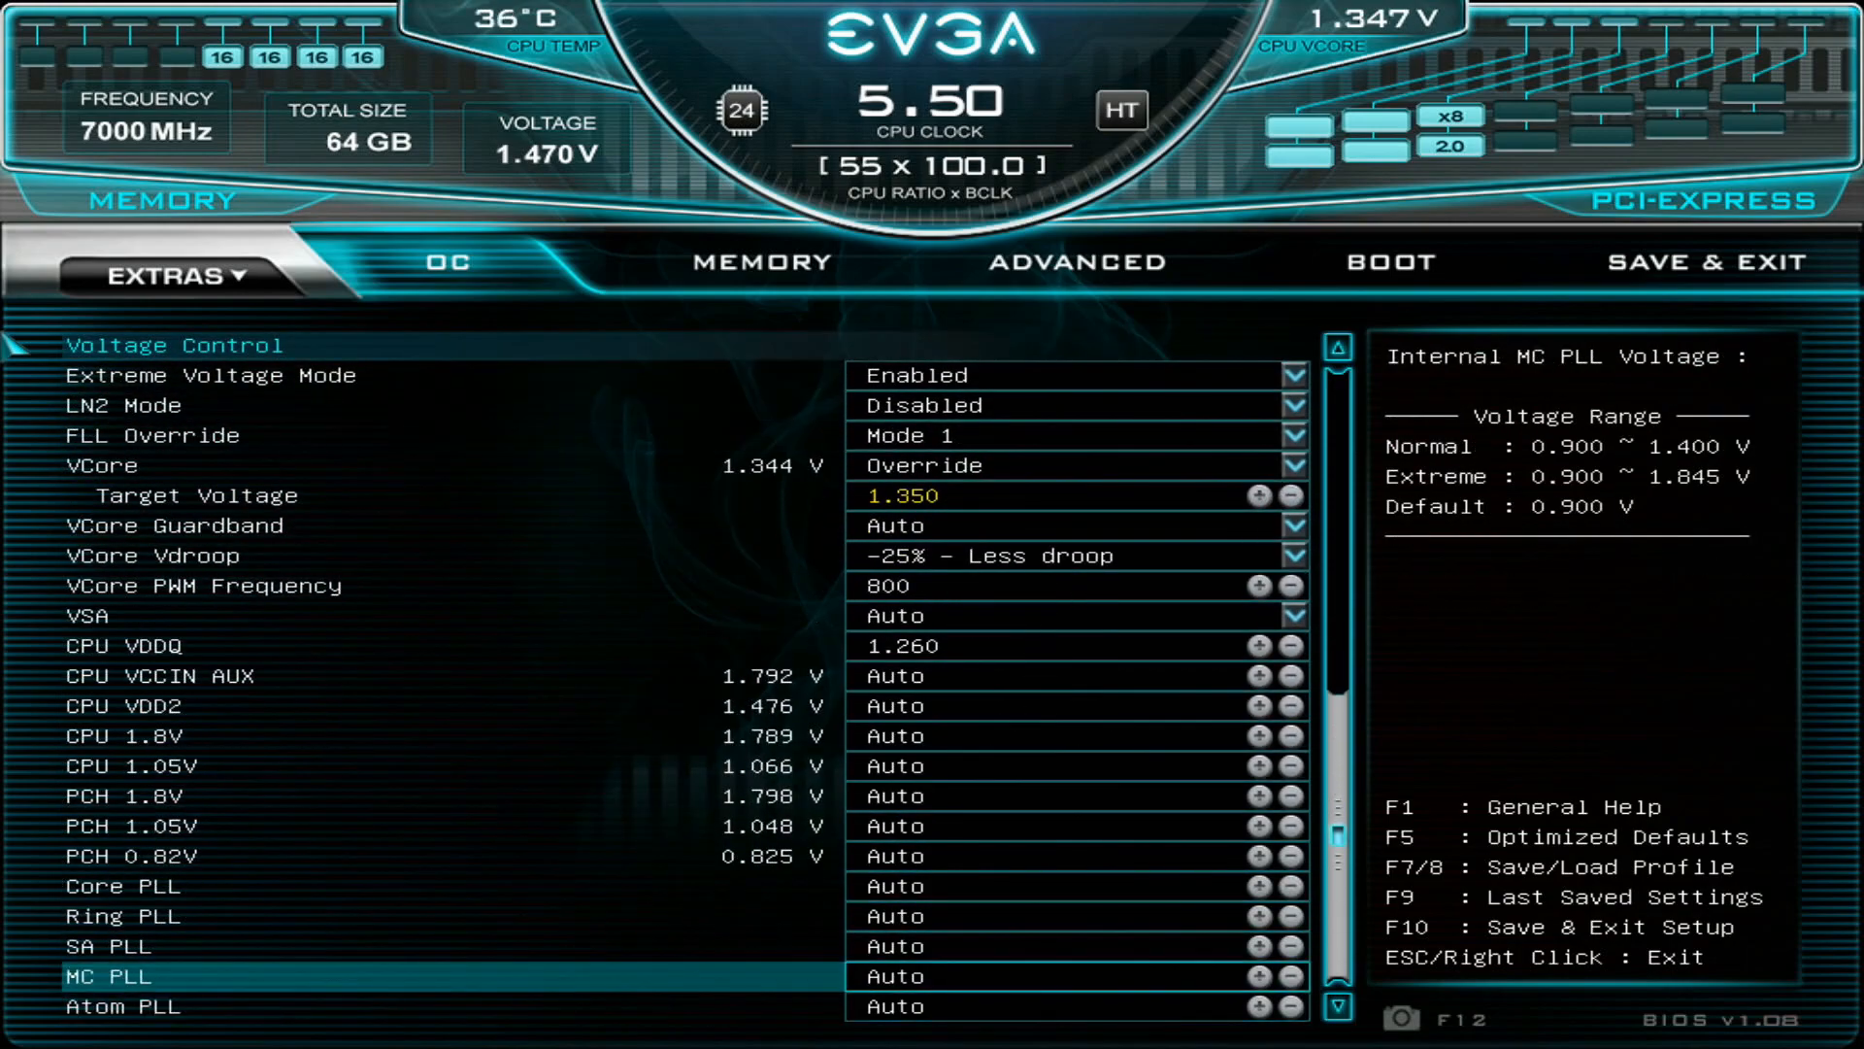
pyautogui.press('Up')
pyautogui.press('Up')
pyautogui.press('Up')
pyautogui.press('Up')
pyautogui.press('Up')
pyautogui.press('Up')
pyautogui.press('Up')
pyautogui.press('Up')
pyautogui.press('Up')
pyautogui.press('Up')
pyautogui.press('Up')
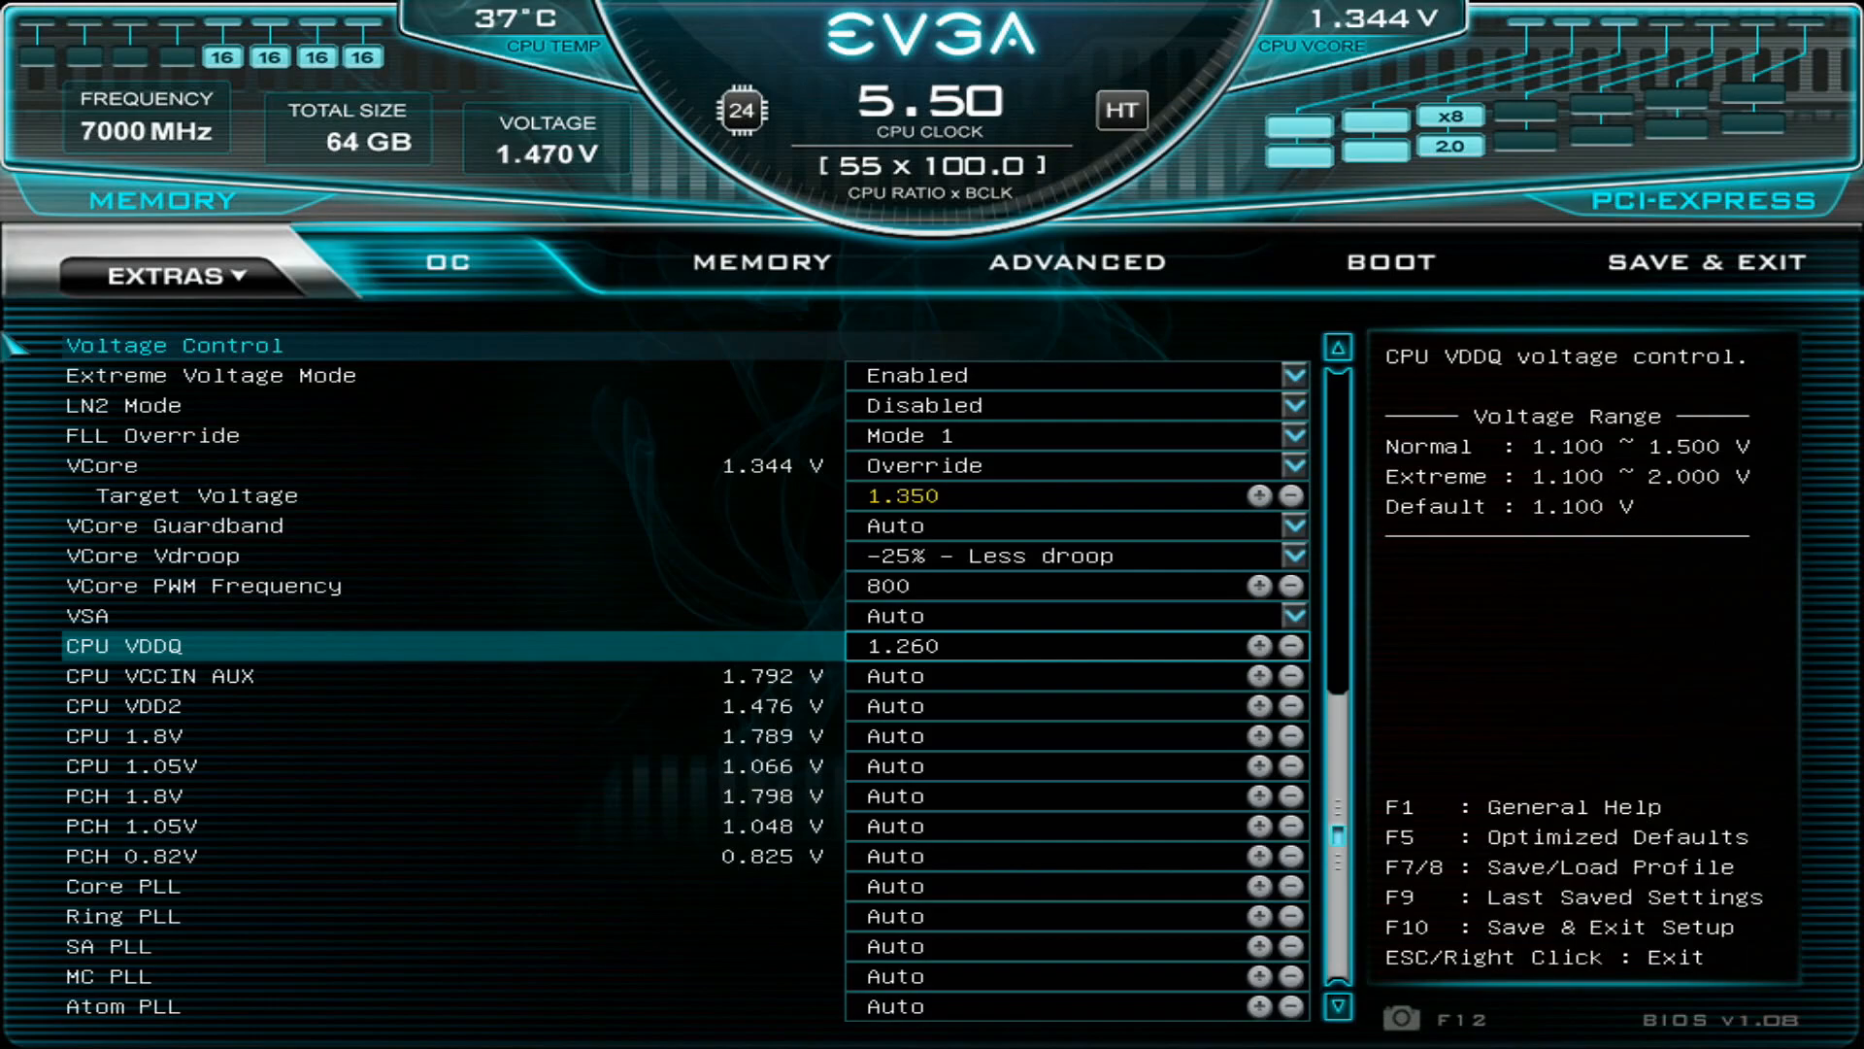
# - Examine the CPU and PCH voltage settings between CPU VDDQ and Core PLL
pyautogui.press('Down')
pyautogui.press('Down')
pyautogui.press('Down')
pyautogui.press('Down')
pyautogui.press('Down')
pyautogui.press('Down')
pyautogui.press('Down')
pyautogui.press('Down')
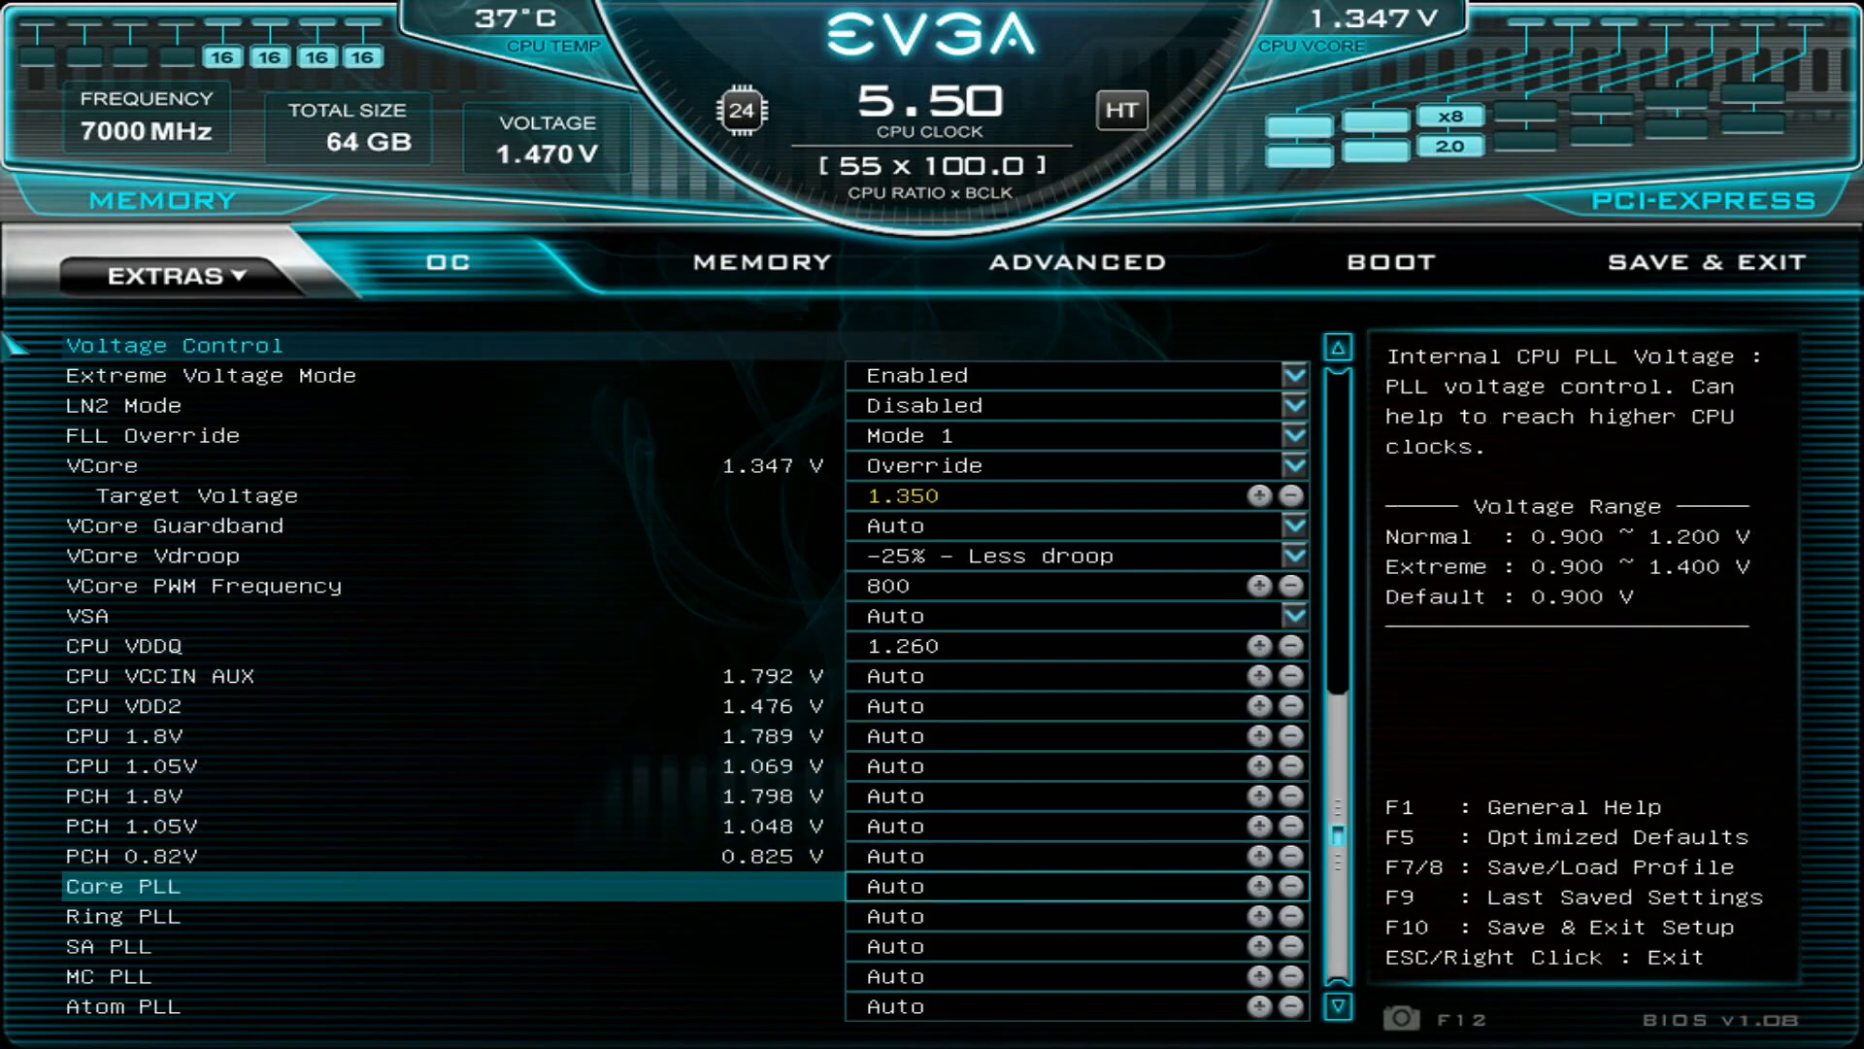
pyautogui.press('Up')
pyautogui.press('Up')
pyautogui.press('Up')
pyautogui.press('Up')
pyautogui.press('Up')
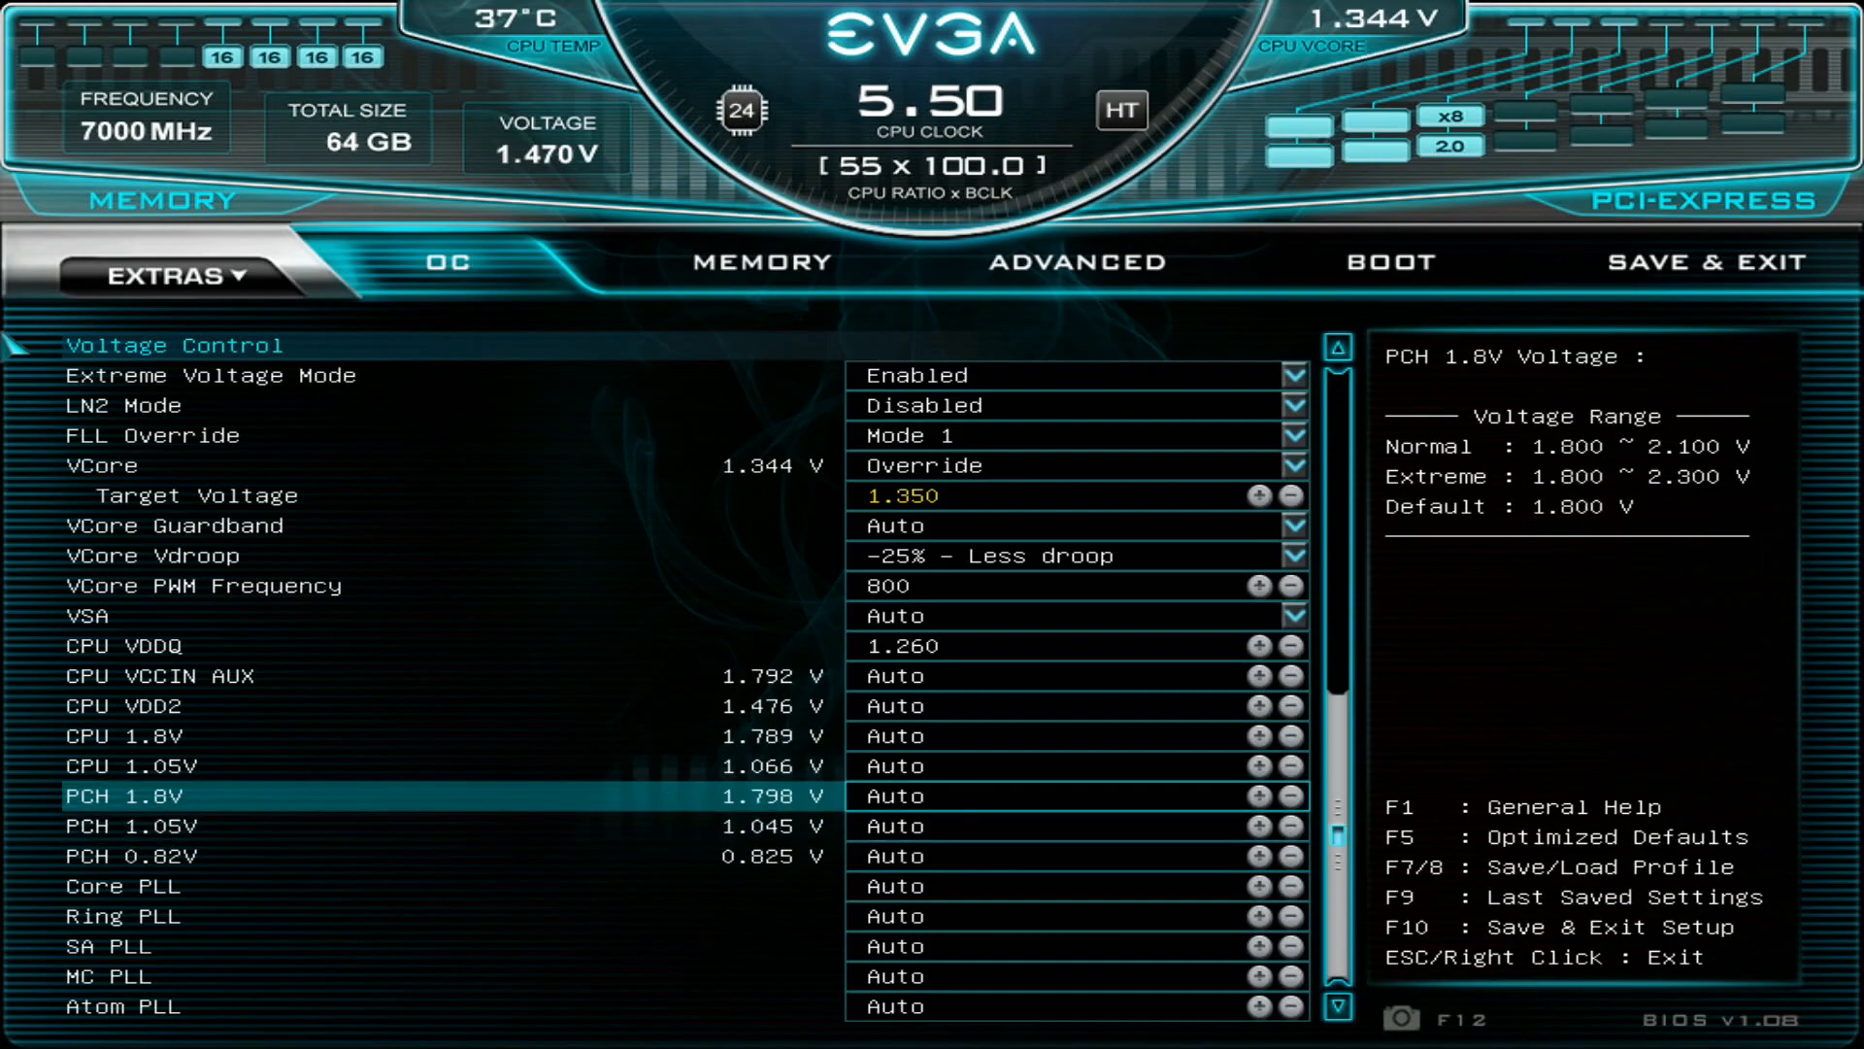
# - Show the memory settings and examine the Memory Profiles, Gear Mode and Memory Frequency options
pyautogui.press('Right')
pyautogui.press('Down')
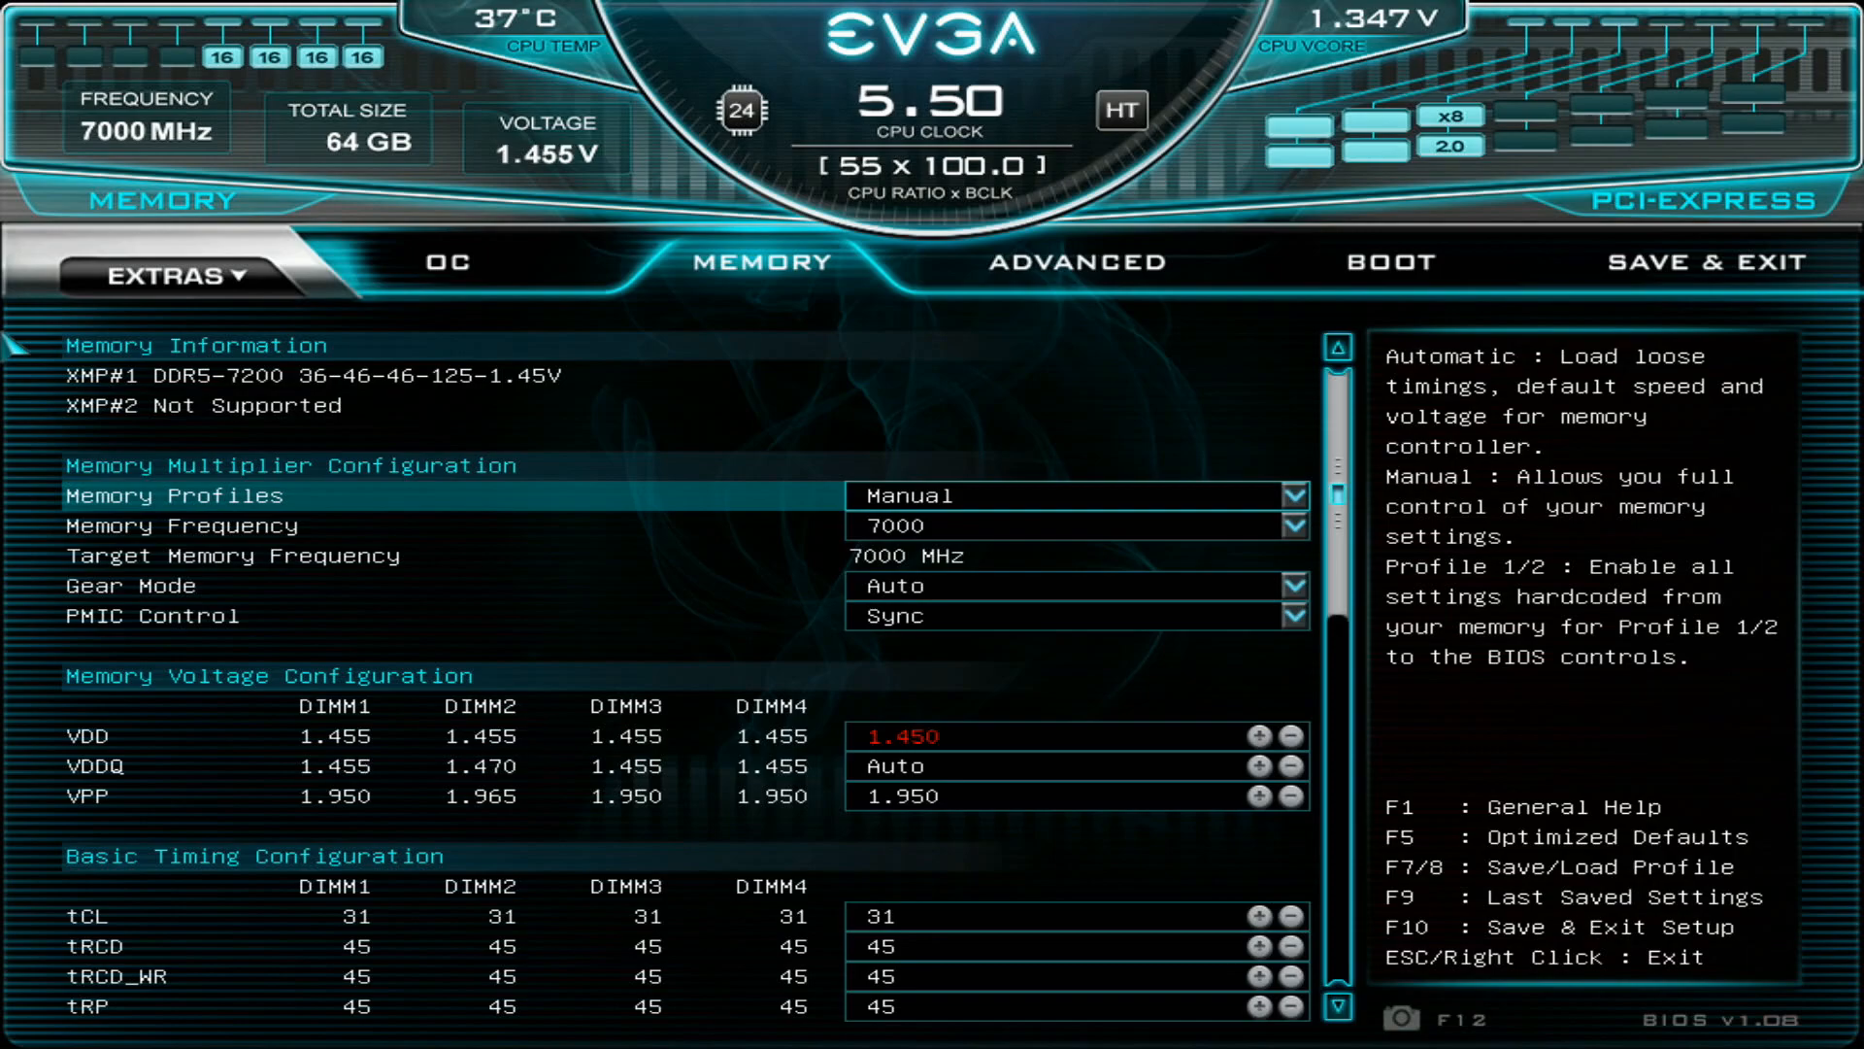
pyautogui.press('Down')
pyautogui.press('Down')
pyautogui.press('Down')
pyautogui.press('Up')
pyautogui.press('Up')
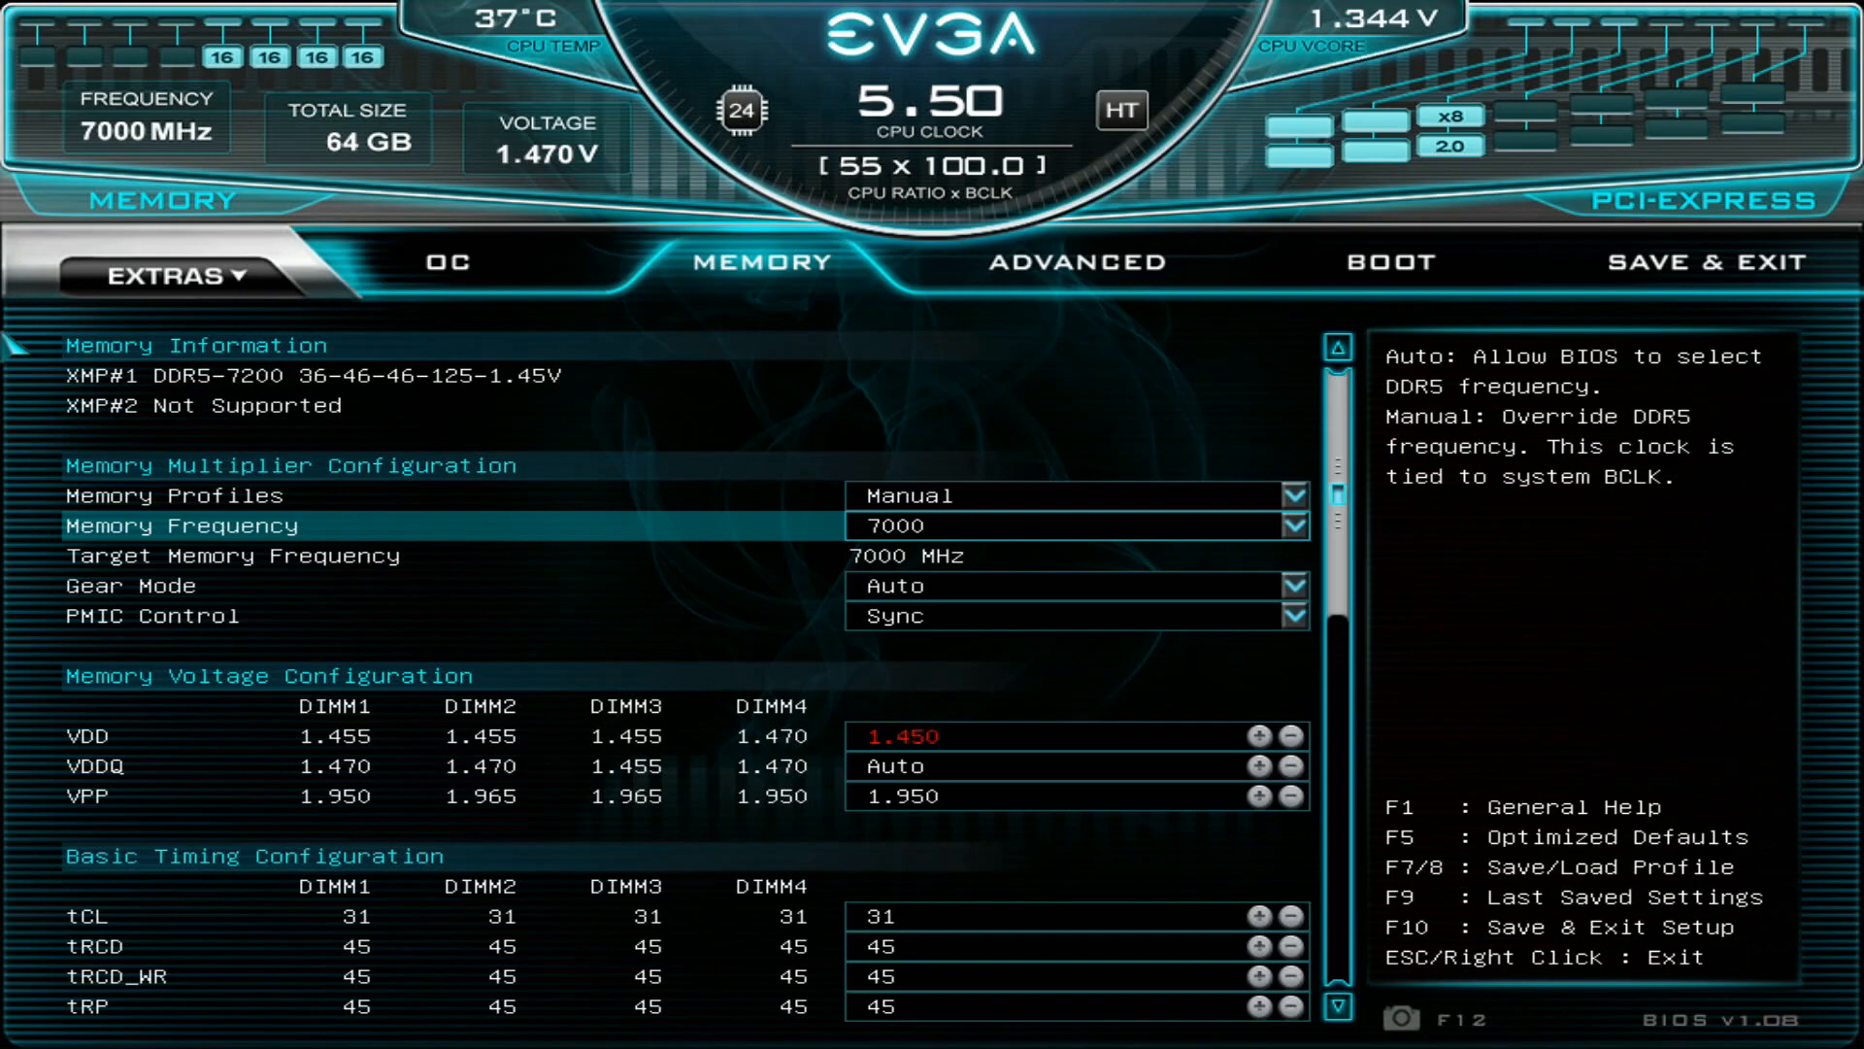
# - Browse the Memory Frequency choices between 7000 and 7600, and close the list without selecting a different one
pyautogui.press('Return')
pyautogui.press('Down')
pyautogui.press('Down')
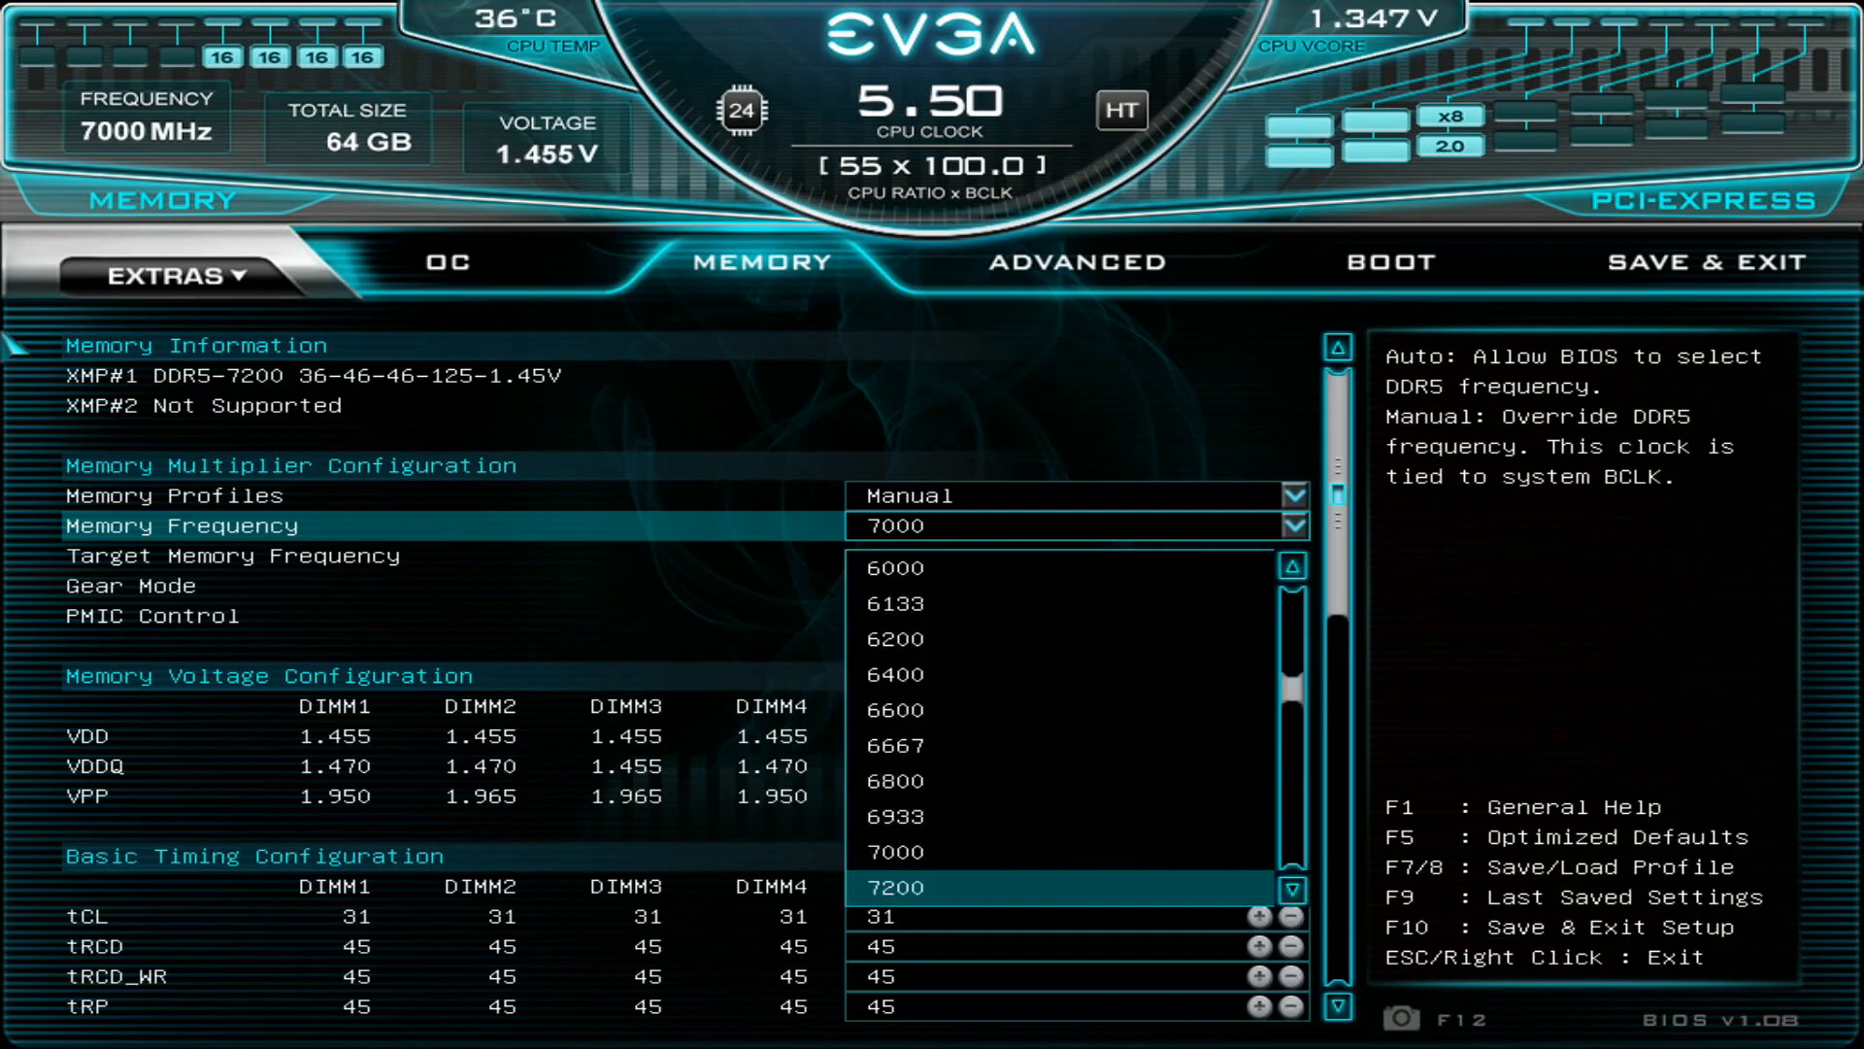
pyautogui.press('Up')
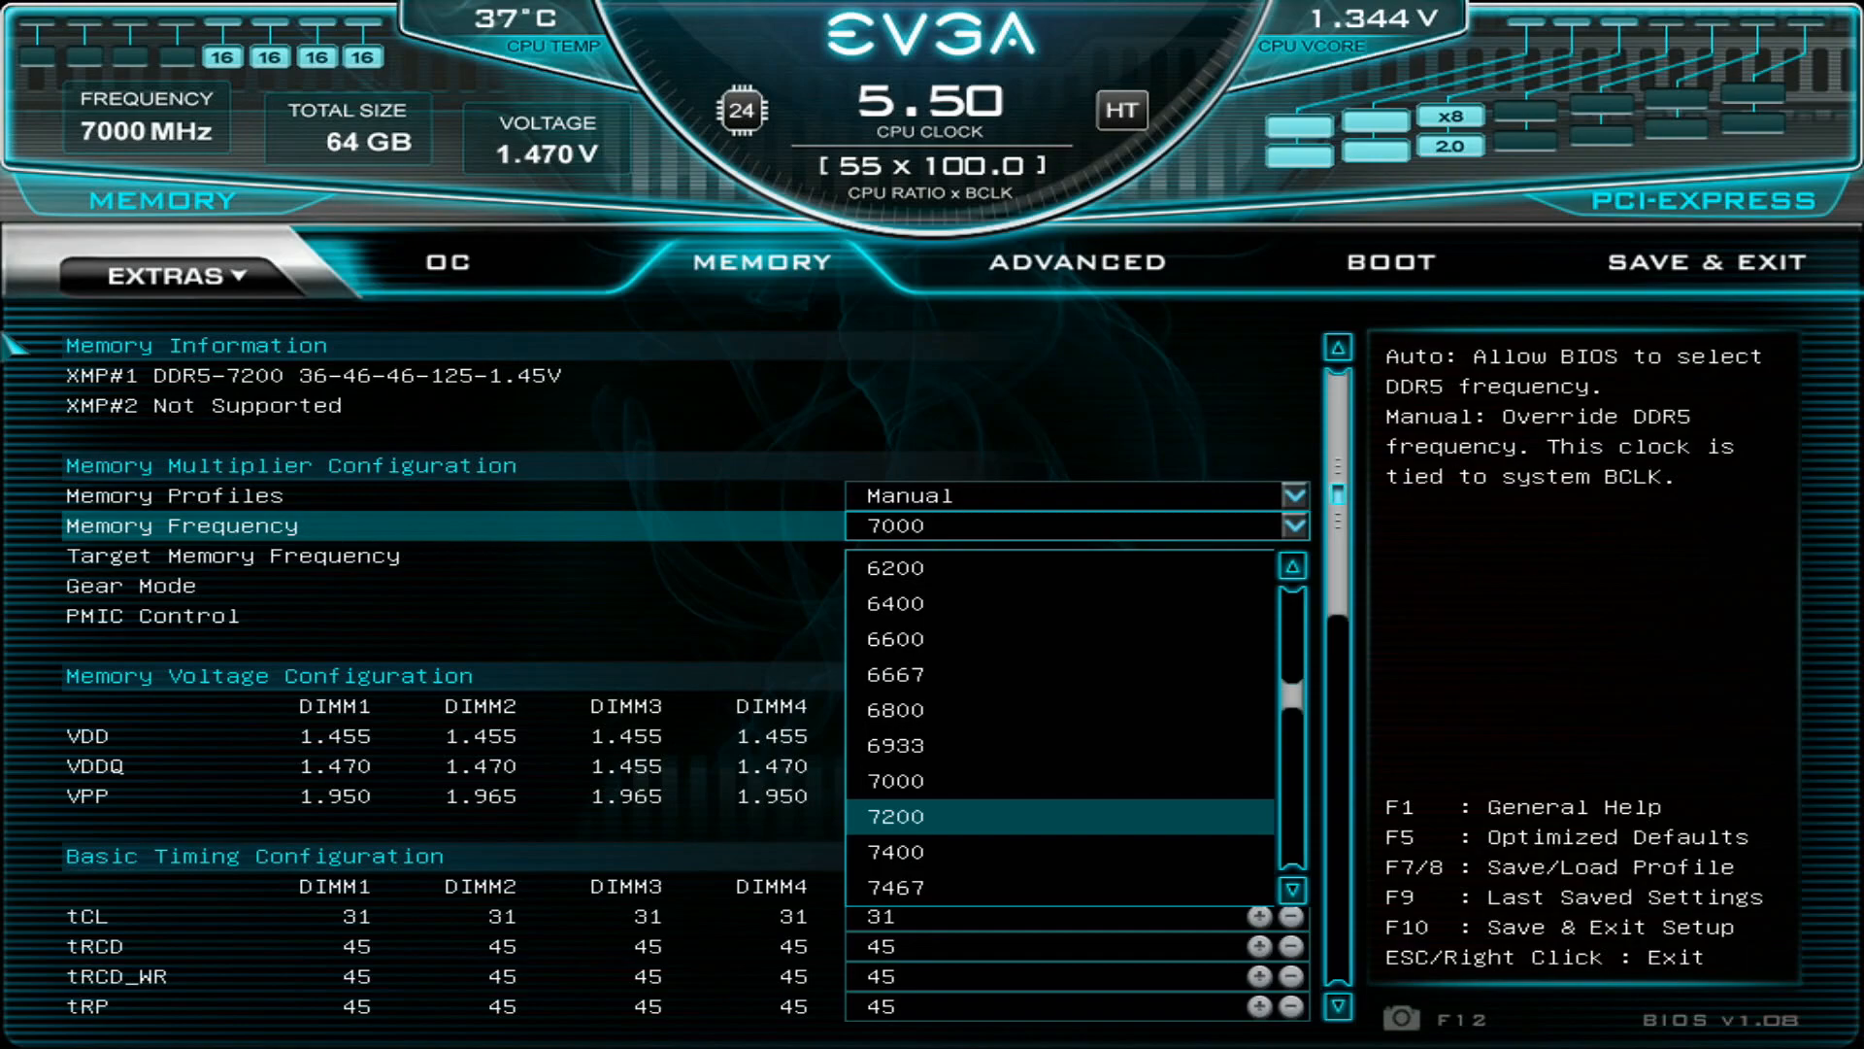
pyautogui.press('Up')
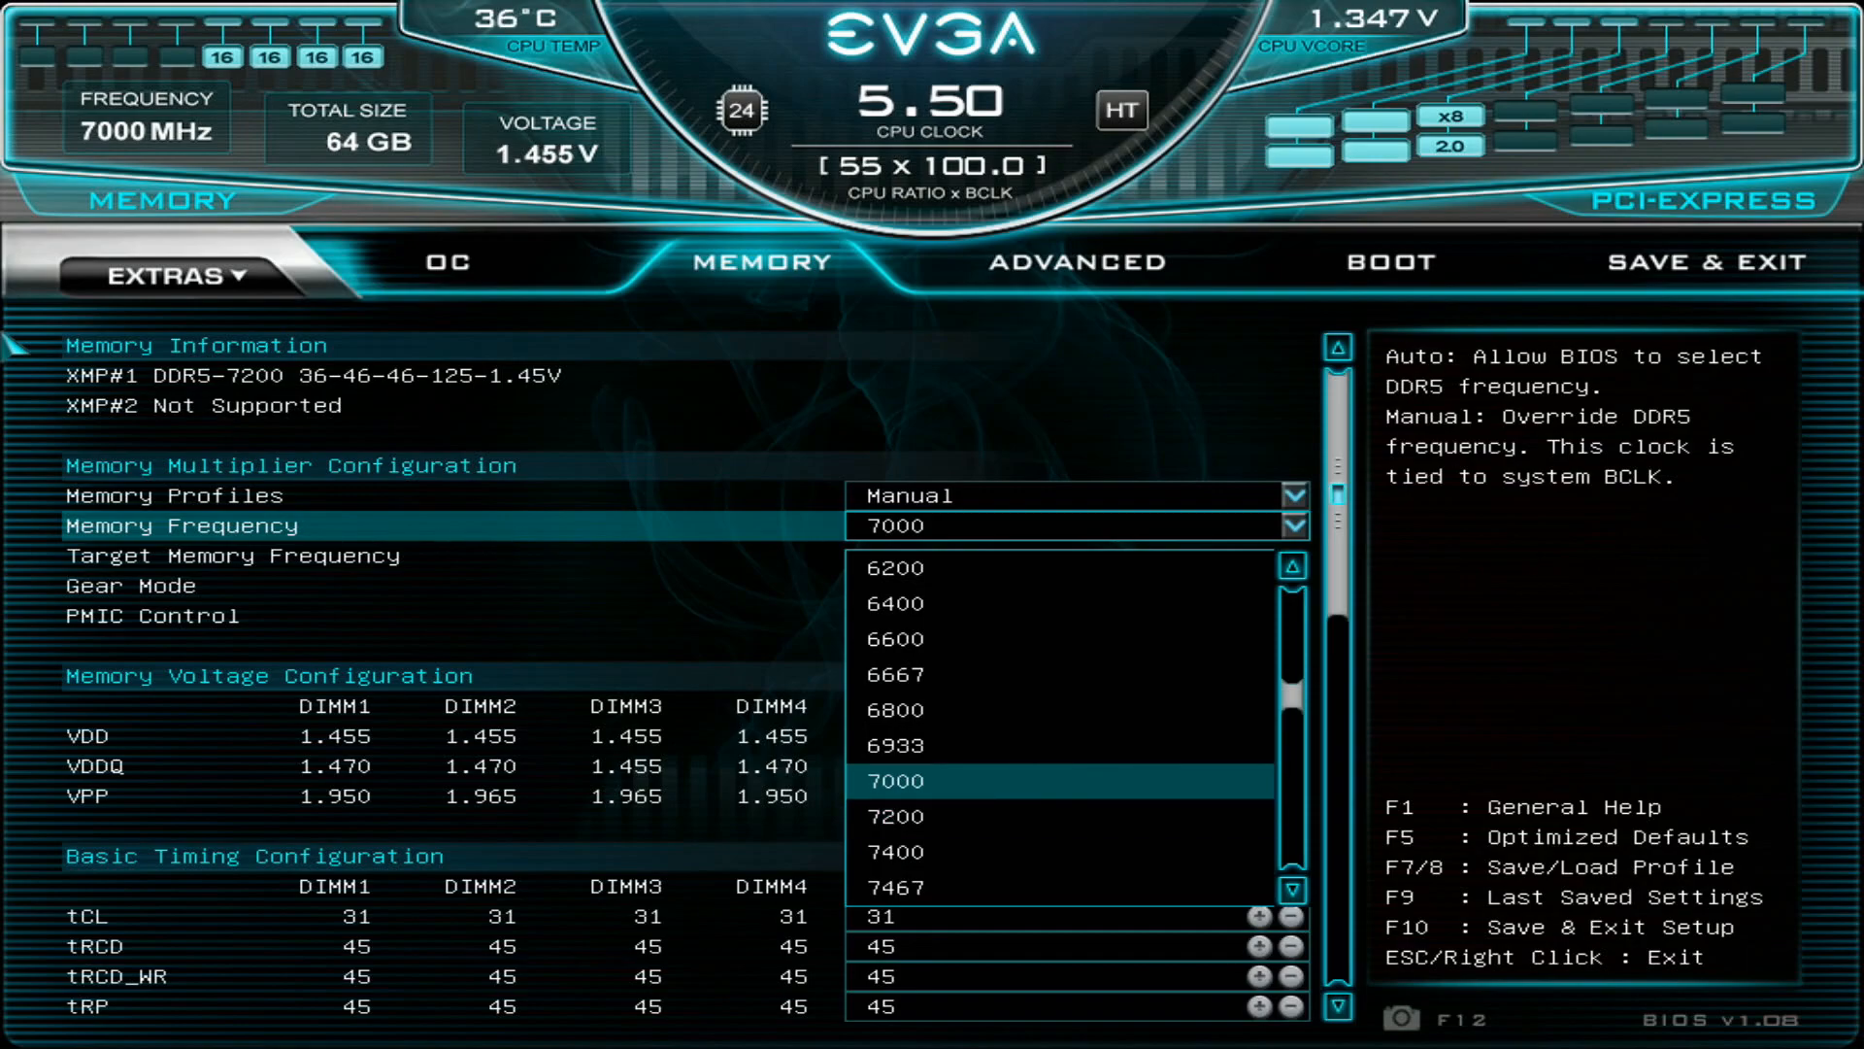
pyautogui.press('Down')
pyautogui.press('Down')
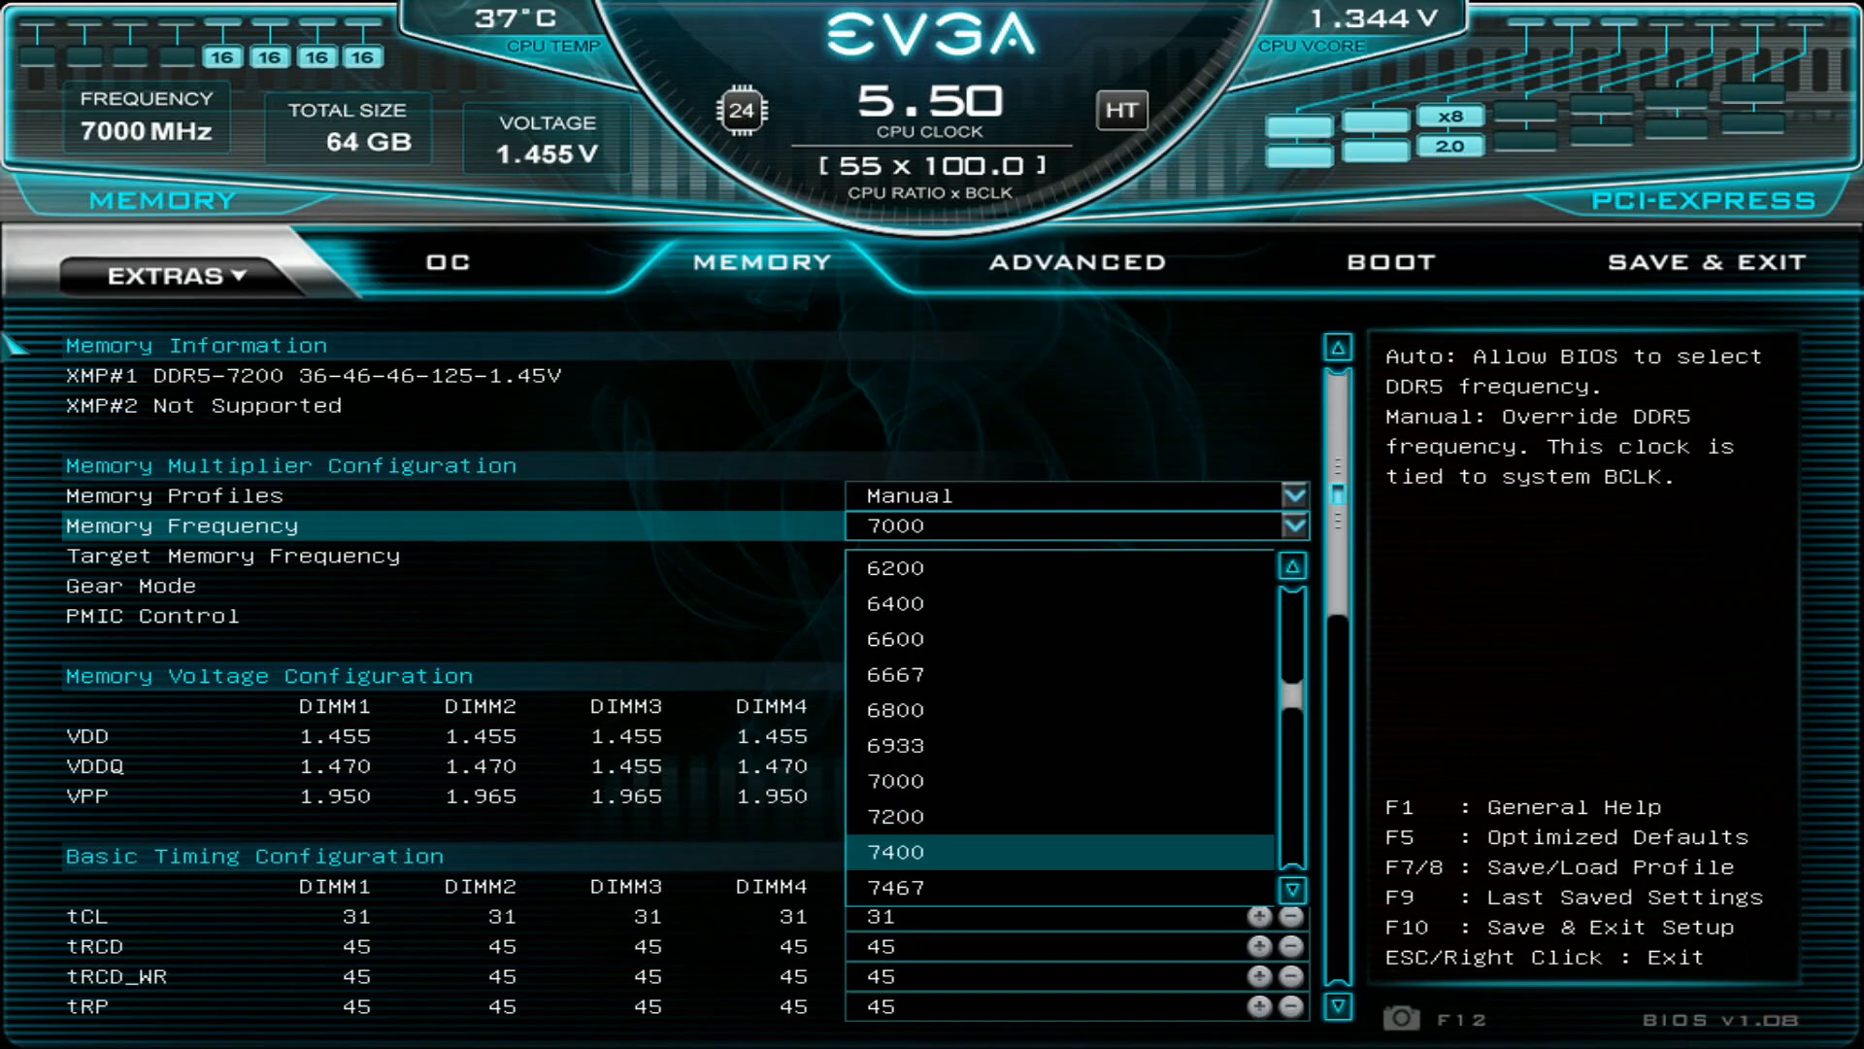
pyautogui.press('Down')
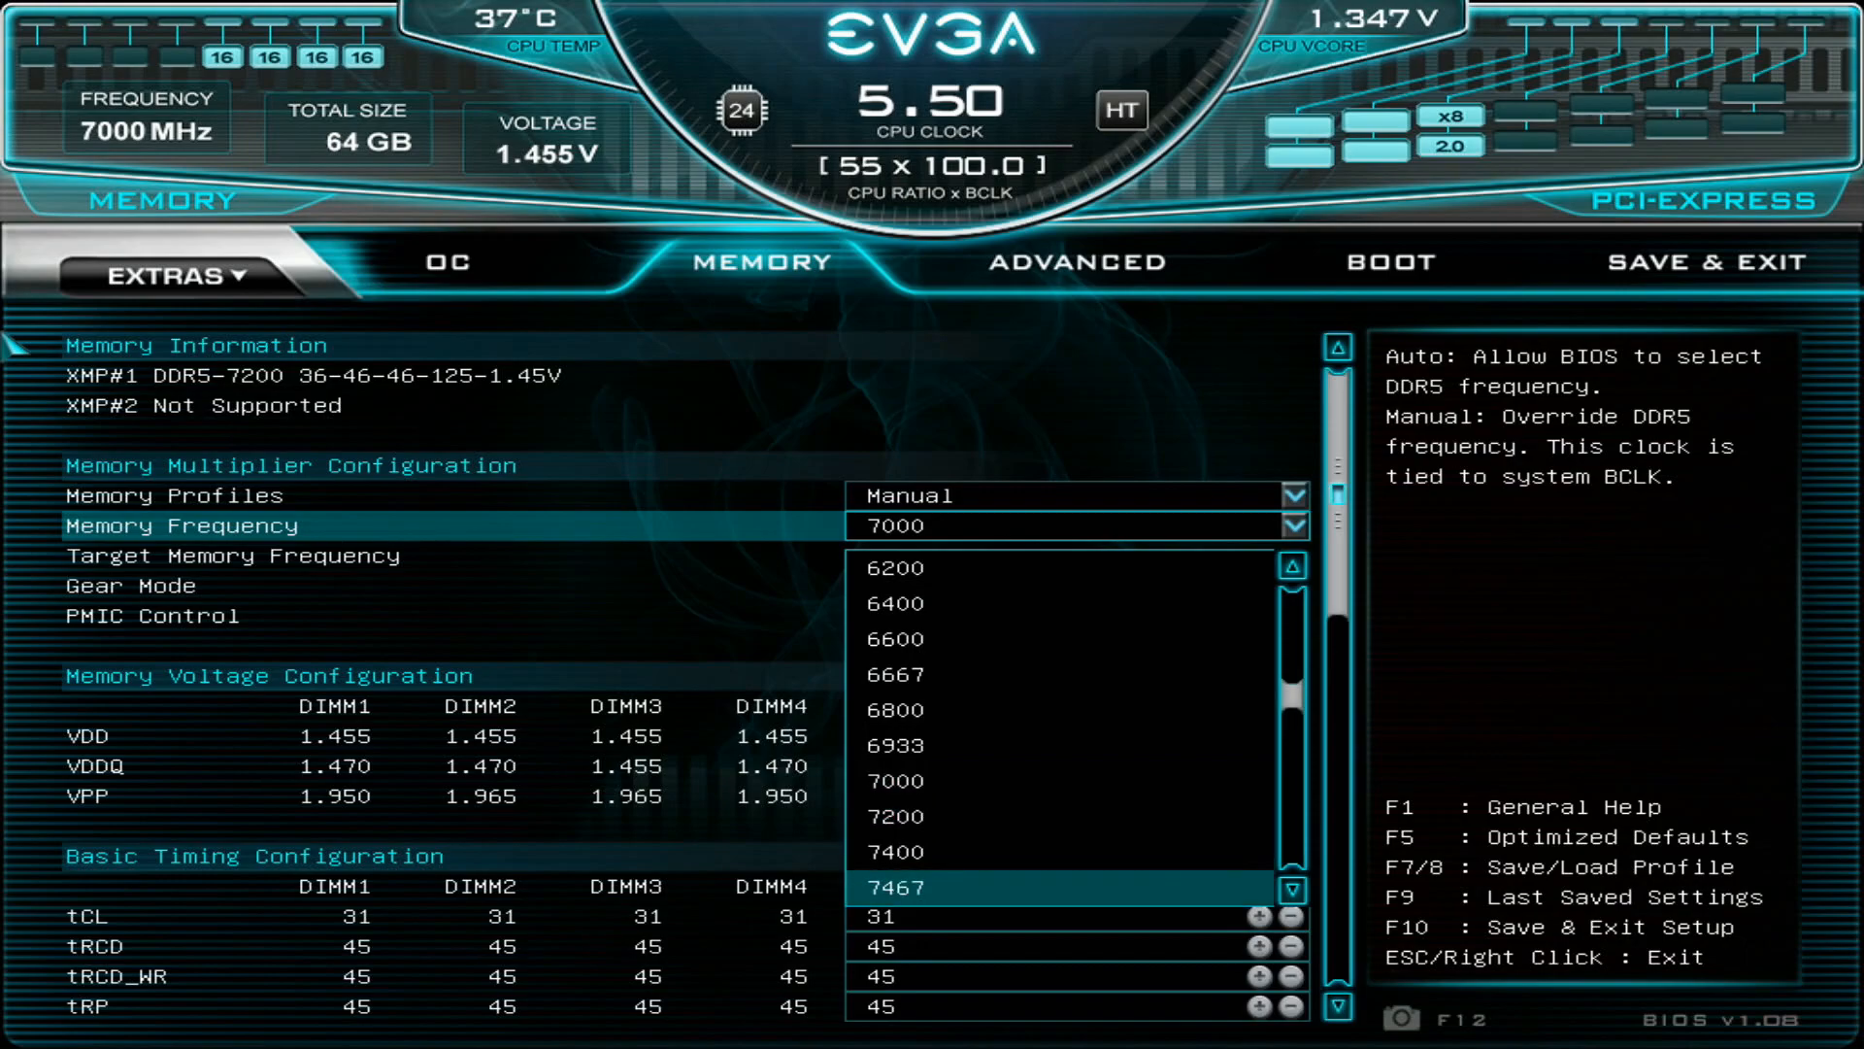
pyautogui.press('Up')
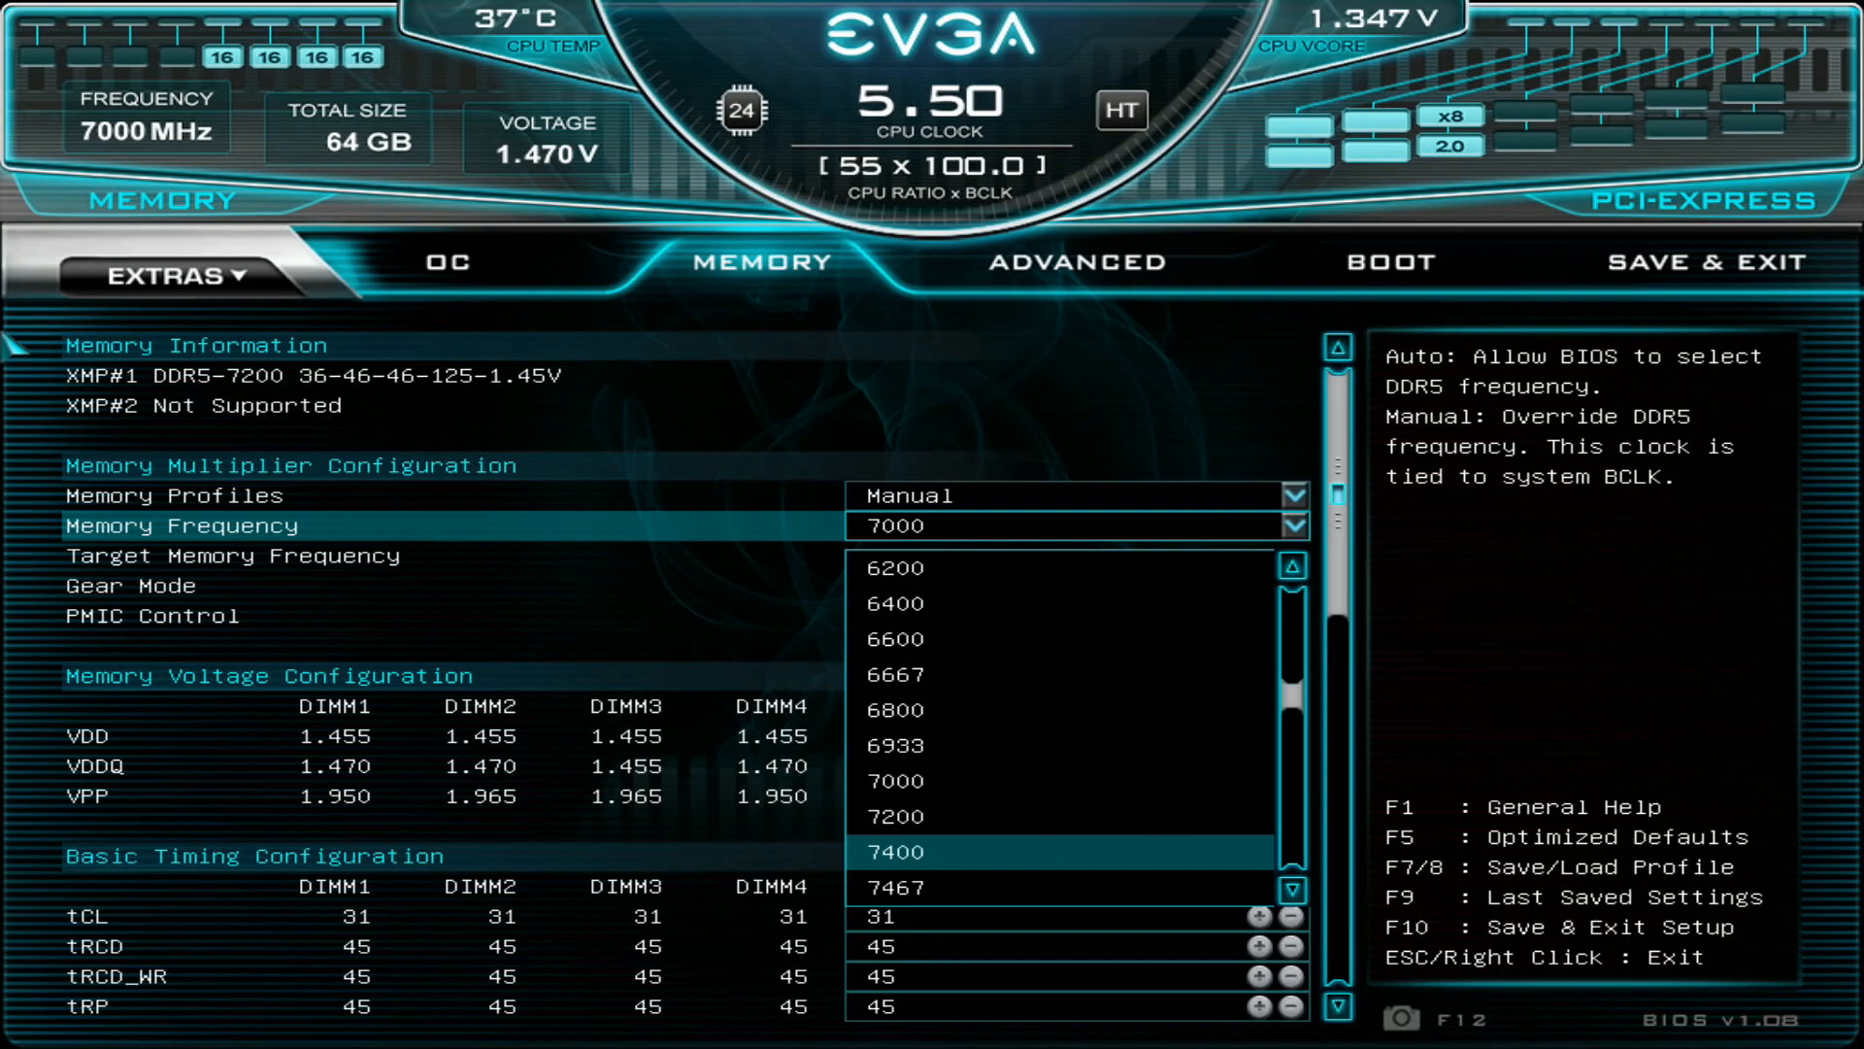
pyautogui.press('Up')
pyautogui.press('Up')
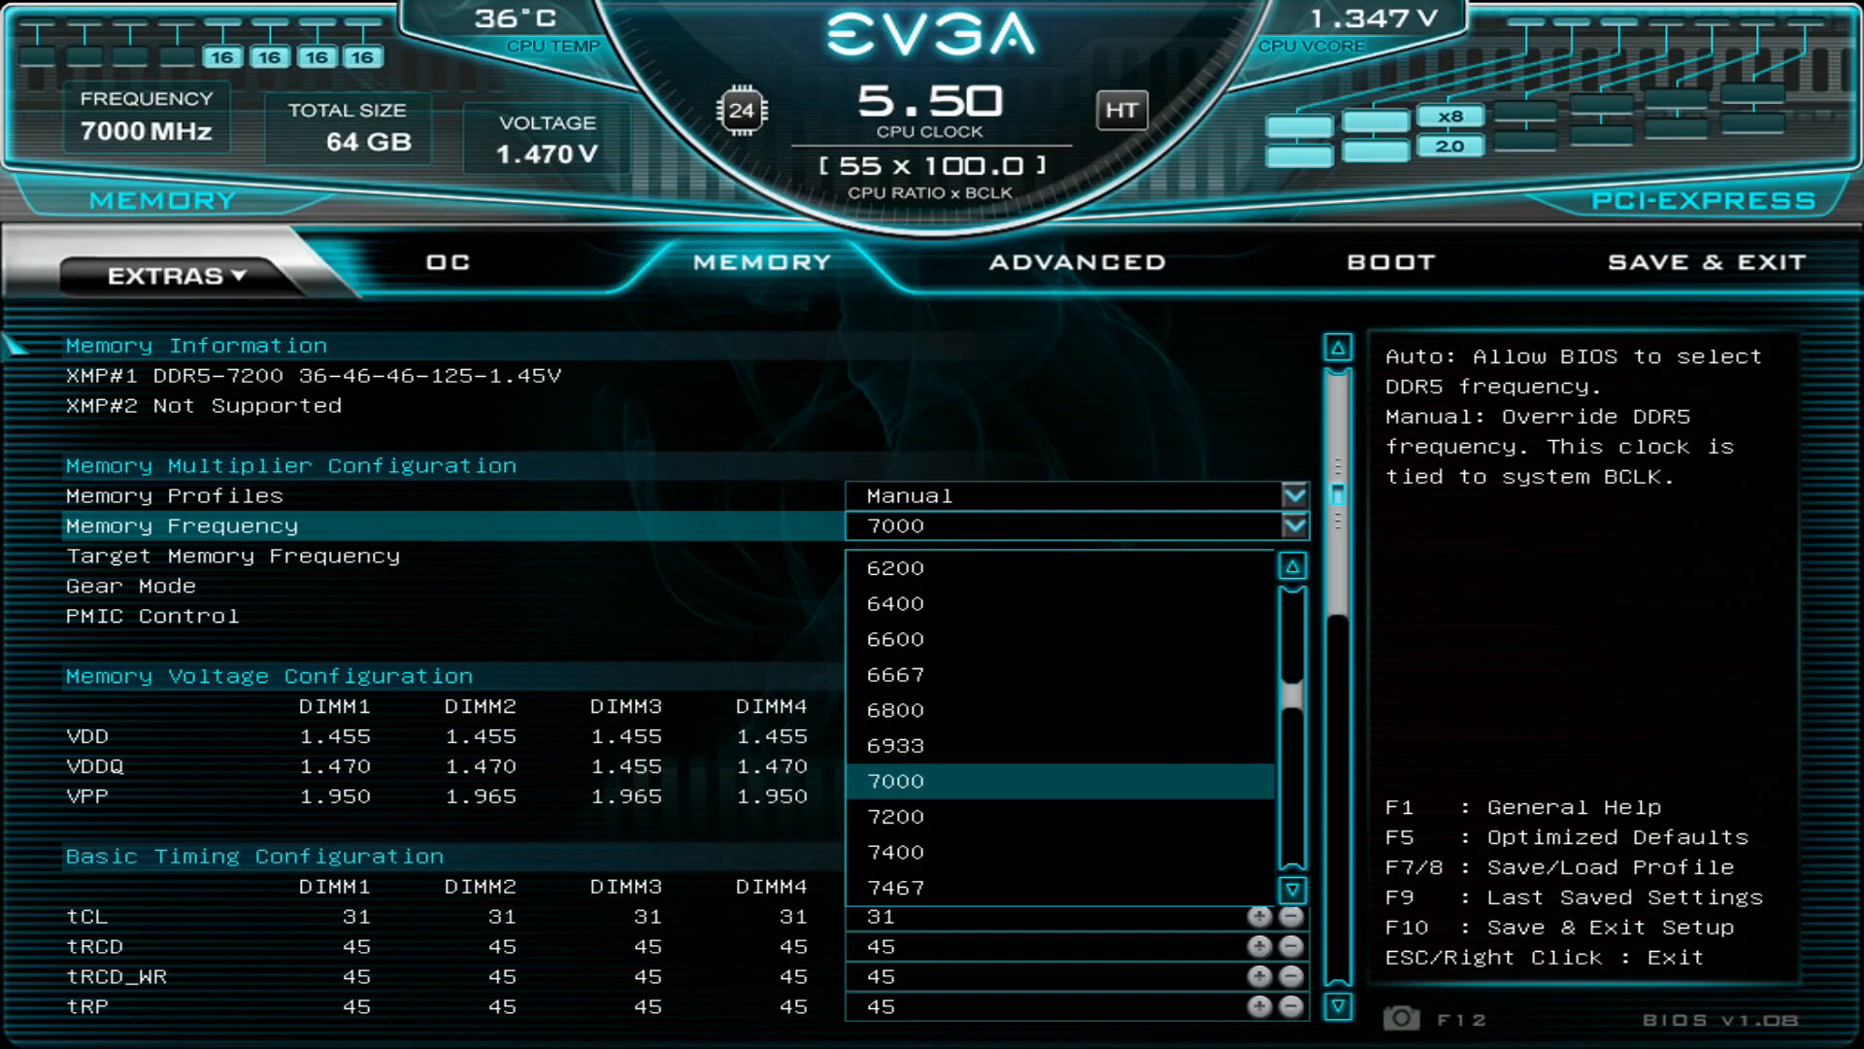
pyautogui.press('Down')
pyautogui.press('Down')
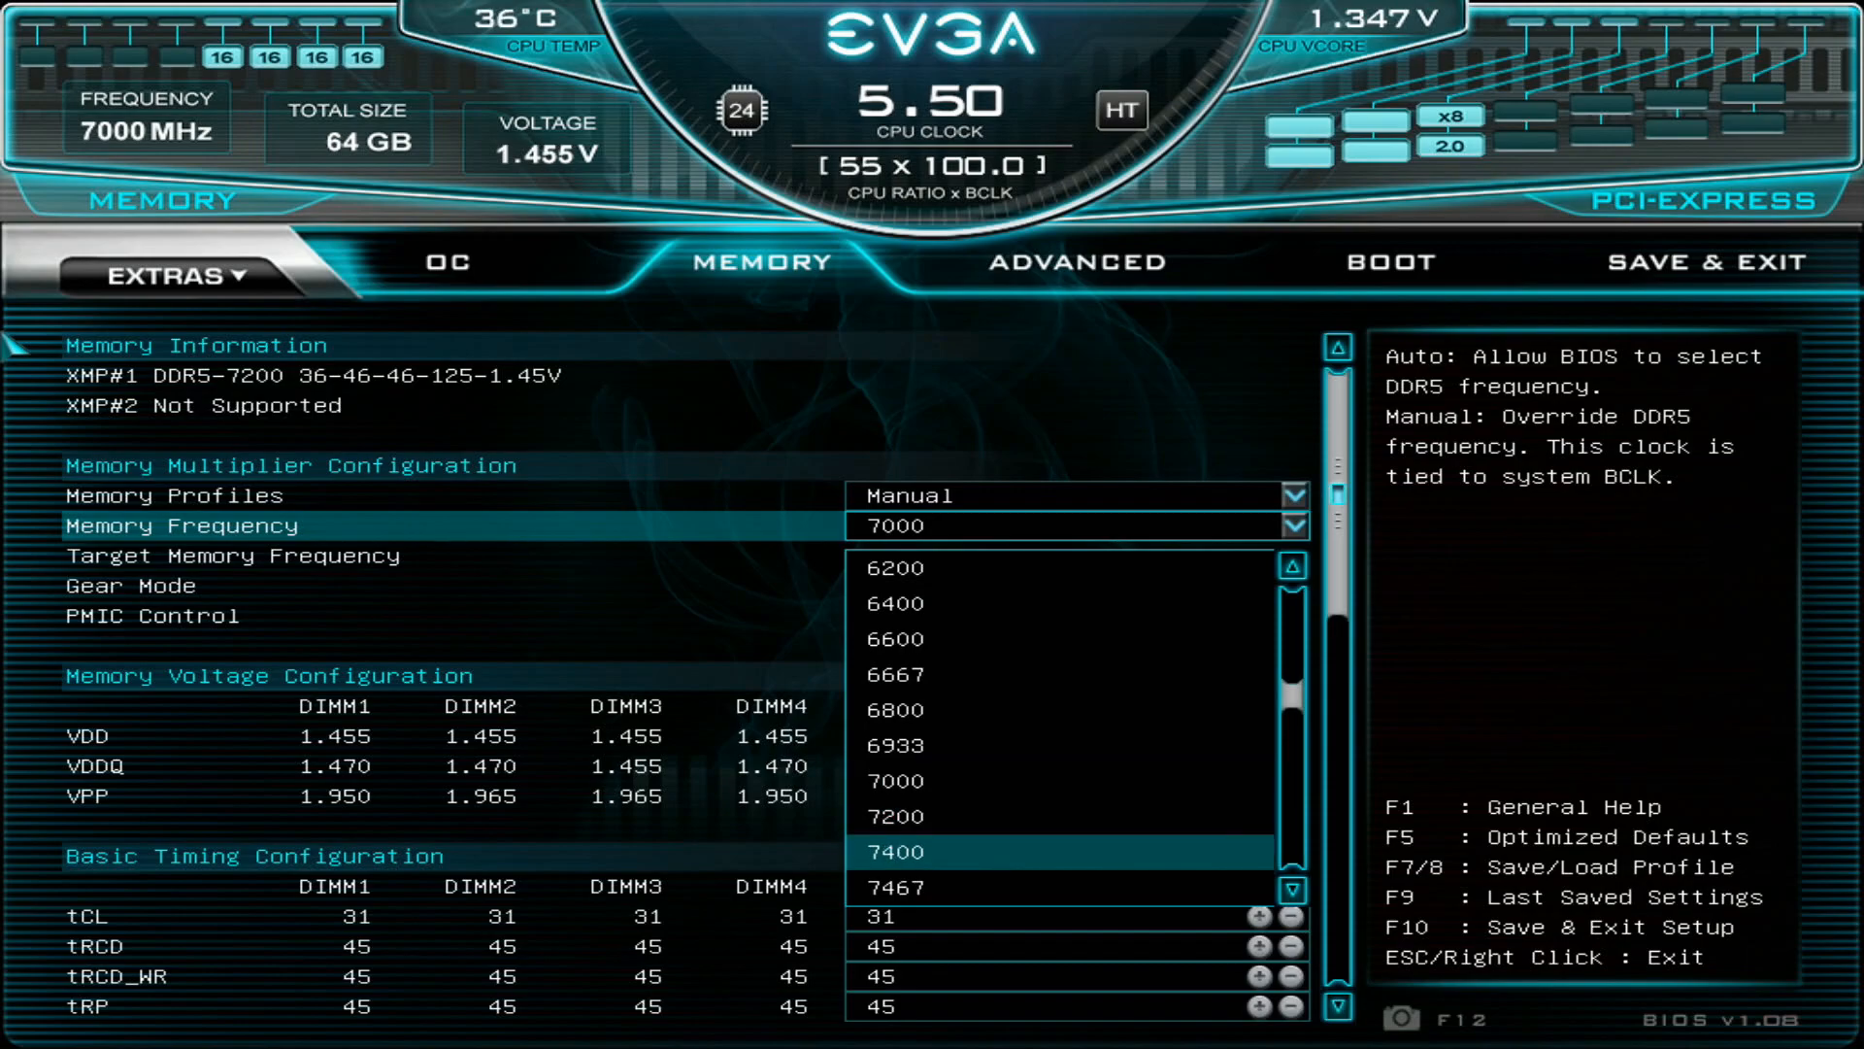
pyautogui.press('Down')
pyautogui.press('Down')
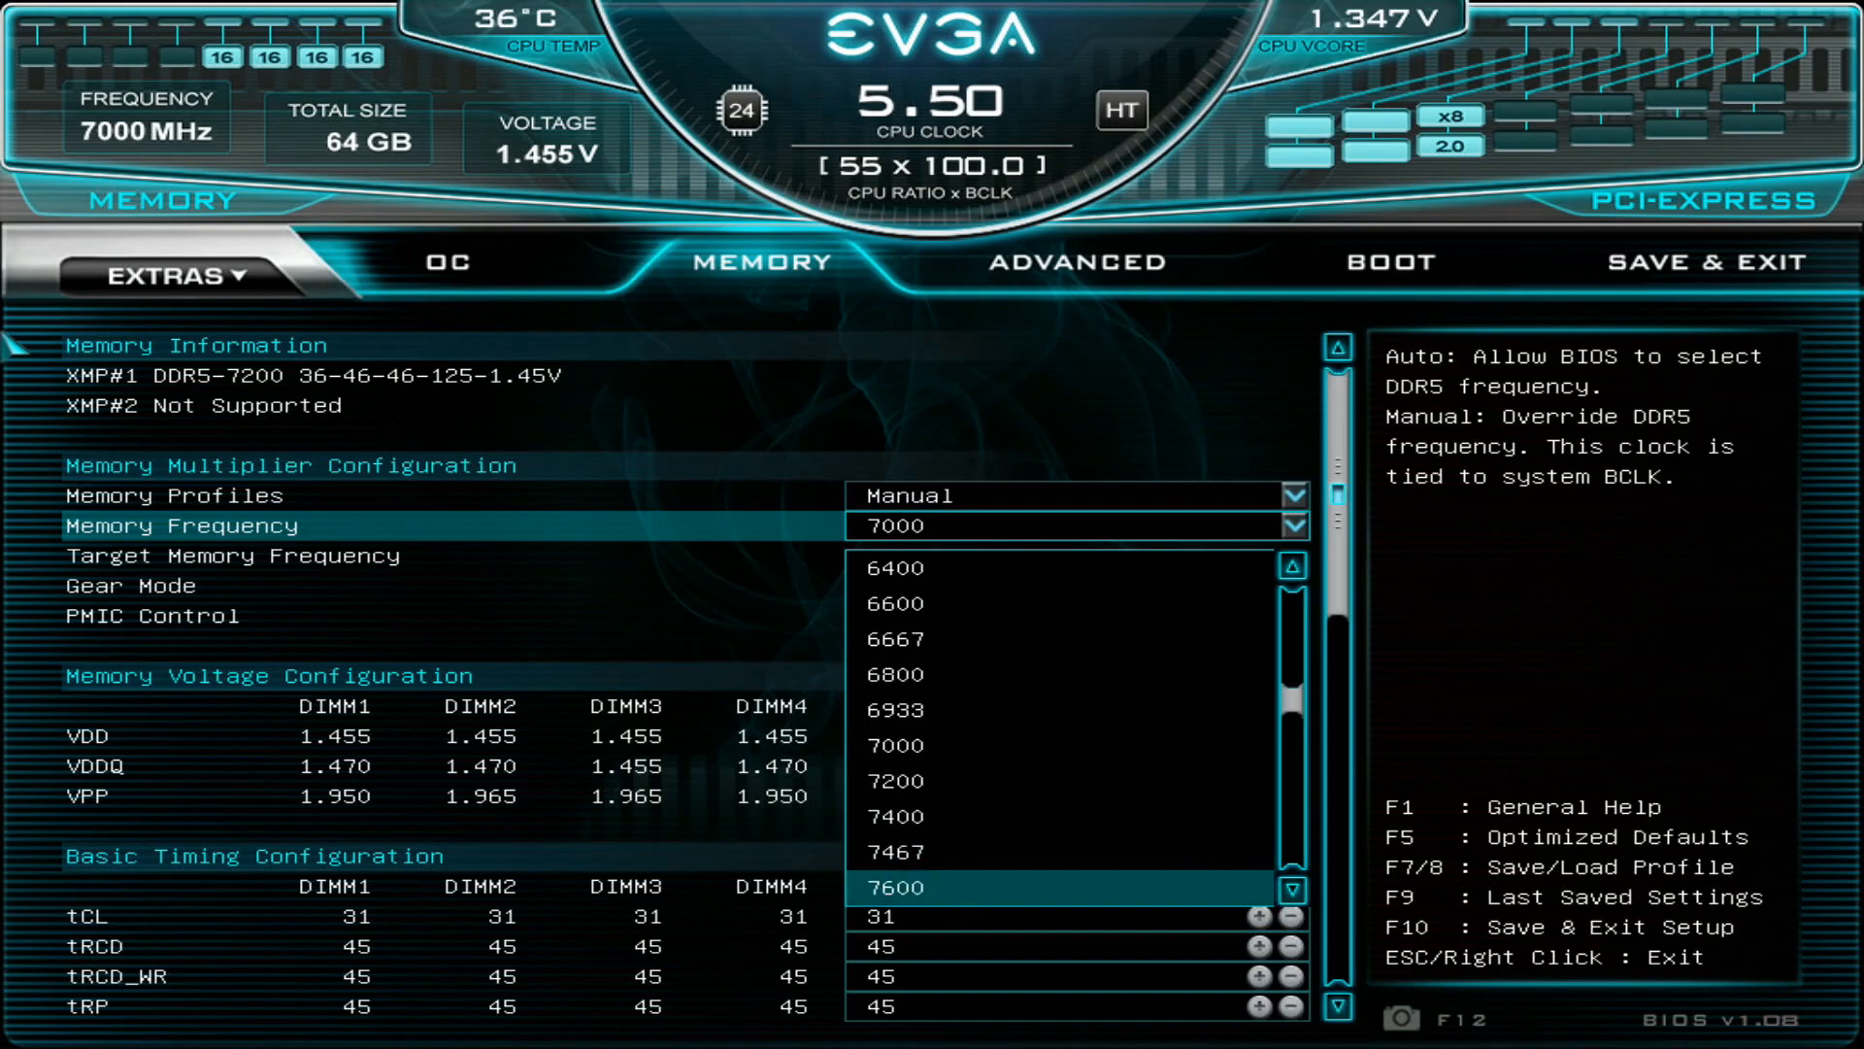
pyautogui.press('Up')
pyautogui.press('Up')
pyautogui.press('Up')
pyautogui.press('Escape')
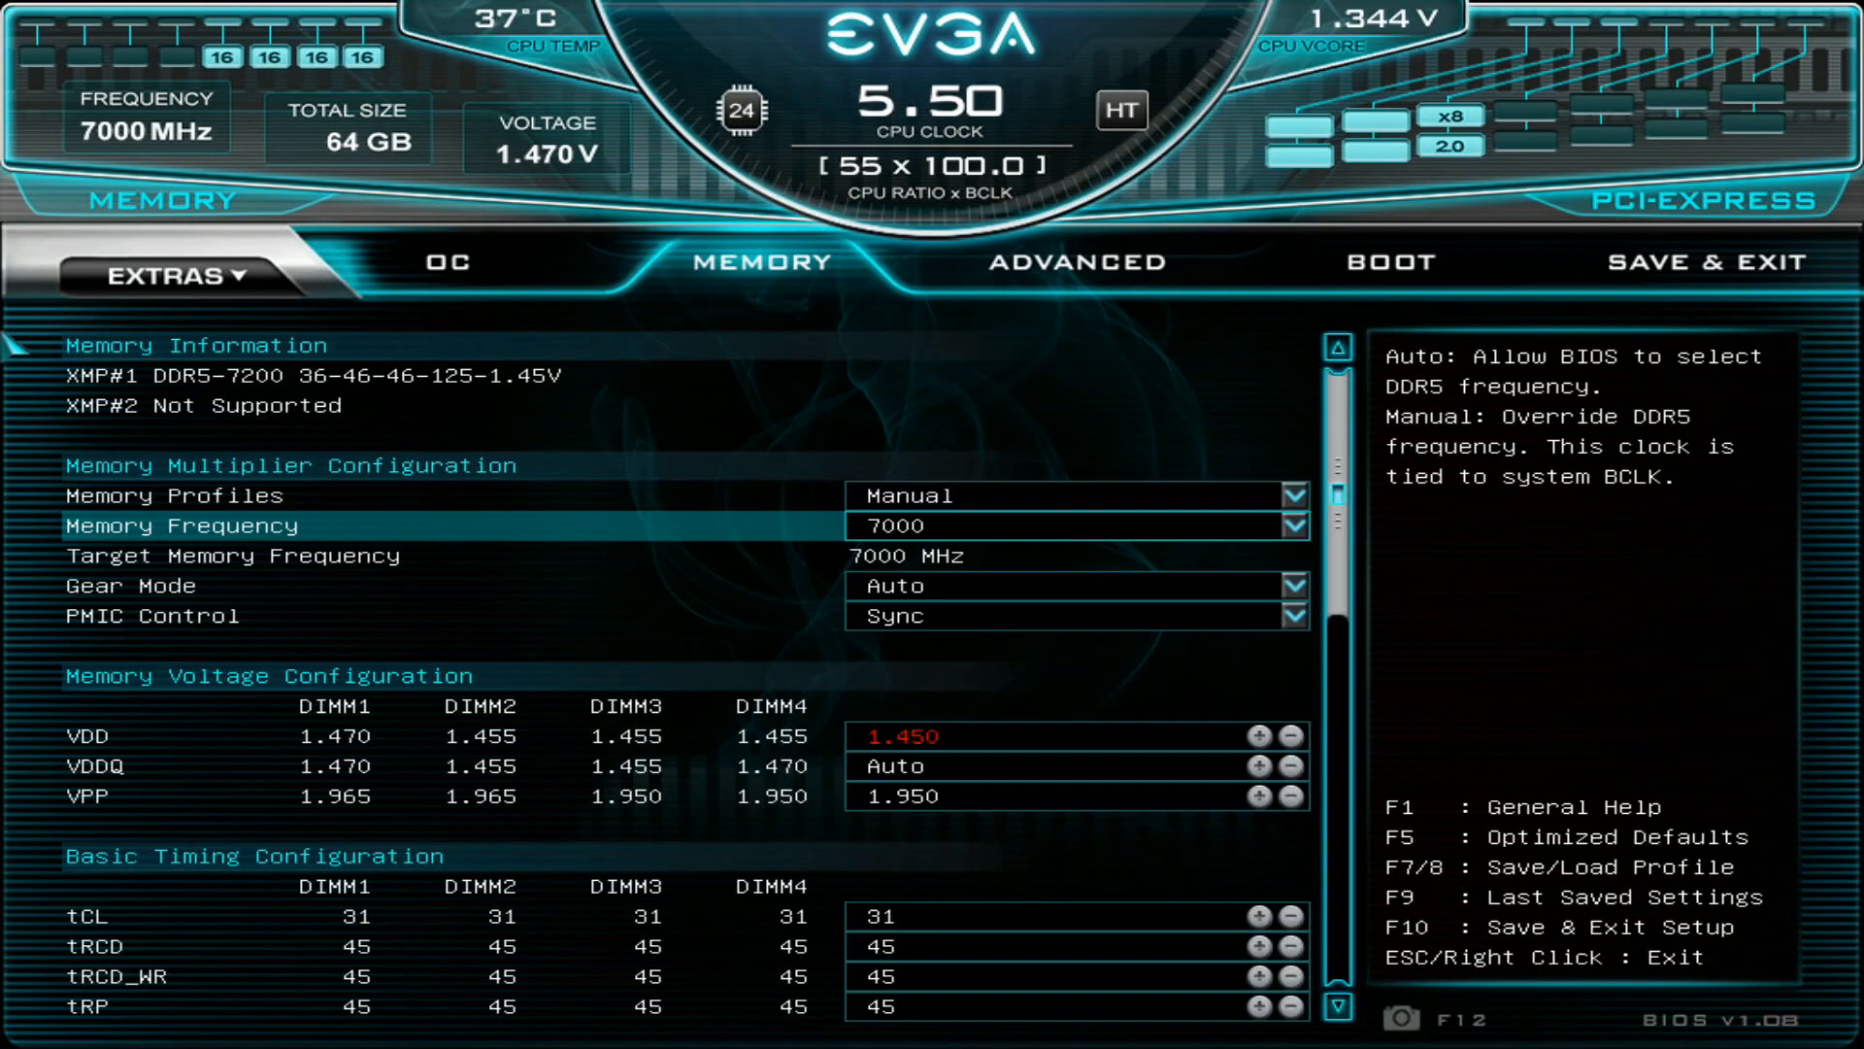
# - Examine the VDD, VDDQ and VPP module voltages in the Memory Voltage Configuration section
pyautogui.press('Down')
pyautogui.press('Down')
pyautogui.press('Down')
pyautogui.press('Up')
pyautogui.press('Down')
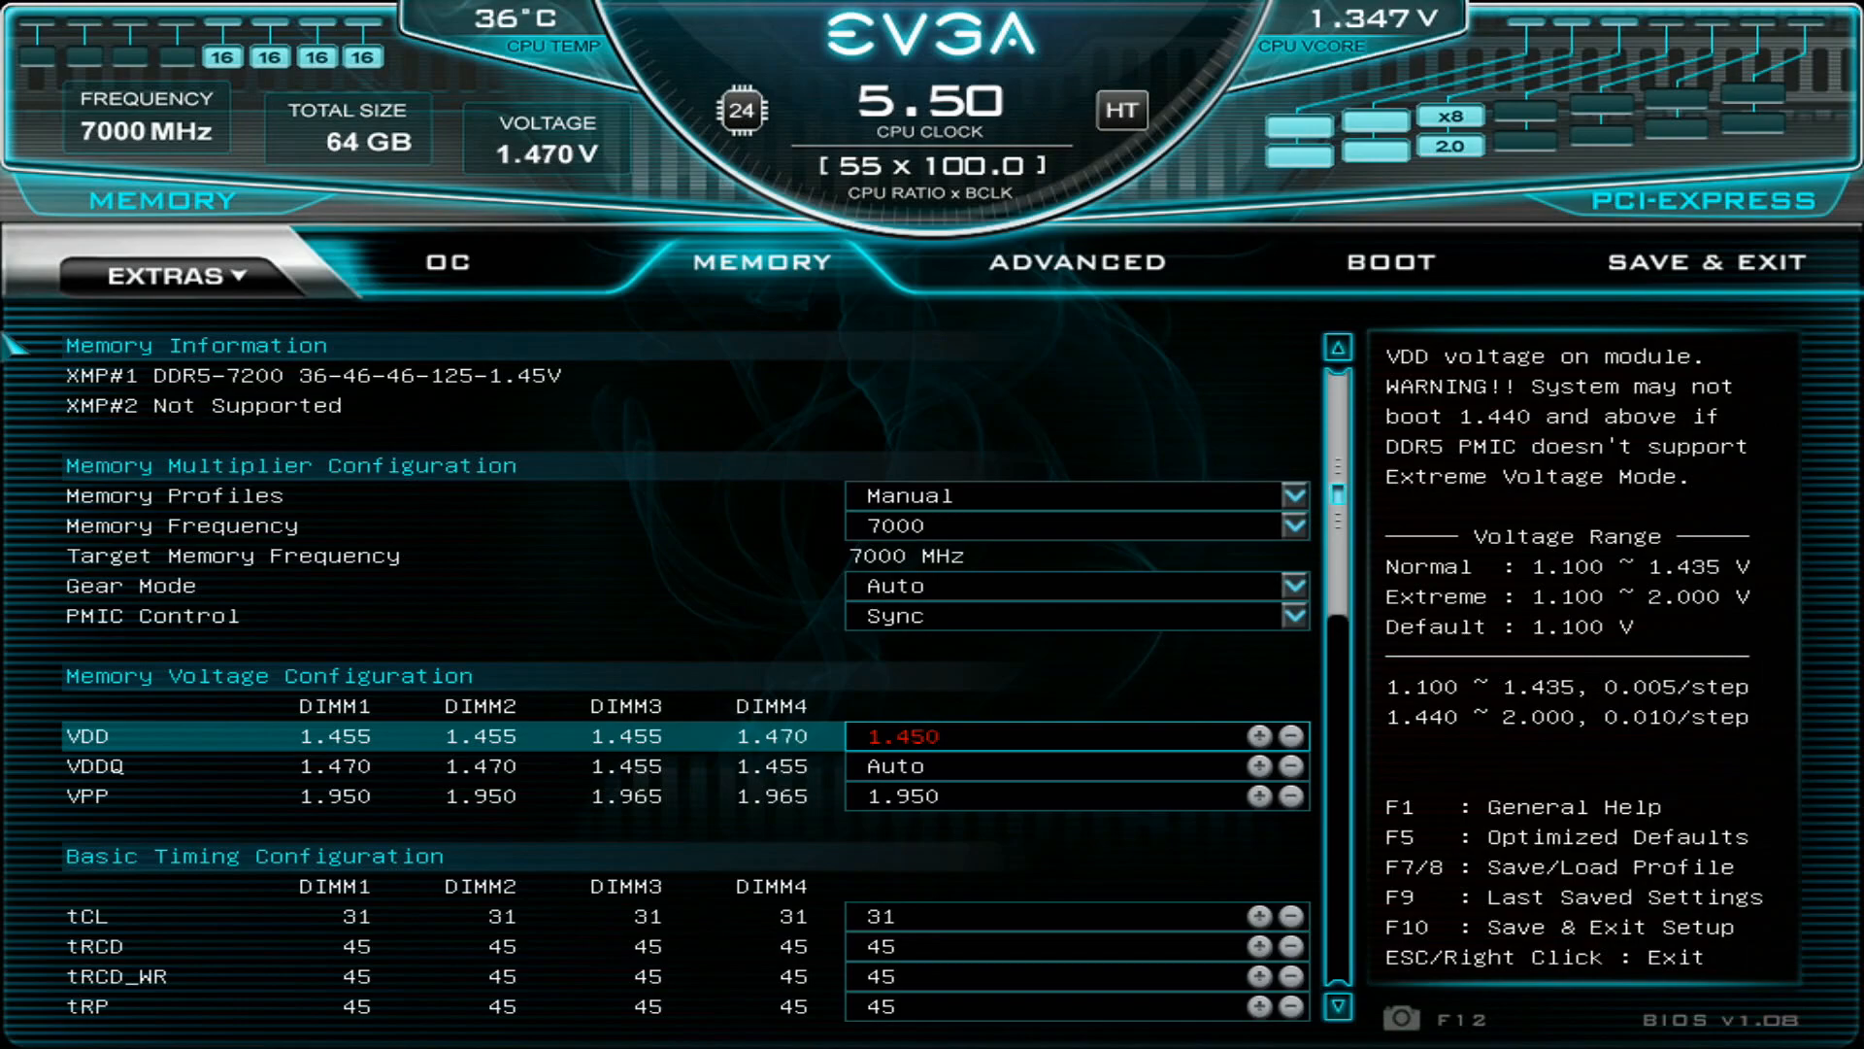
pyautogui.press('Down')
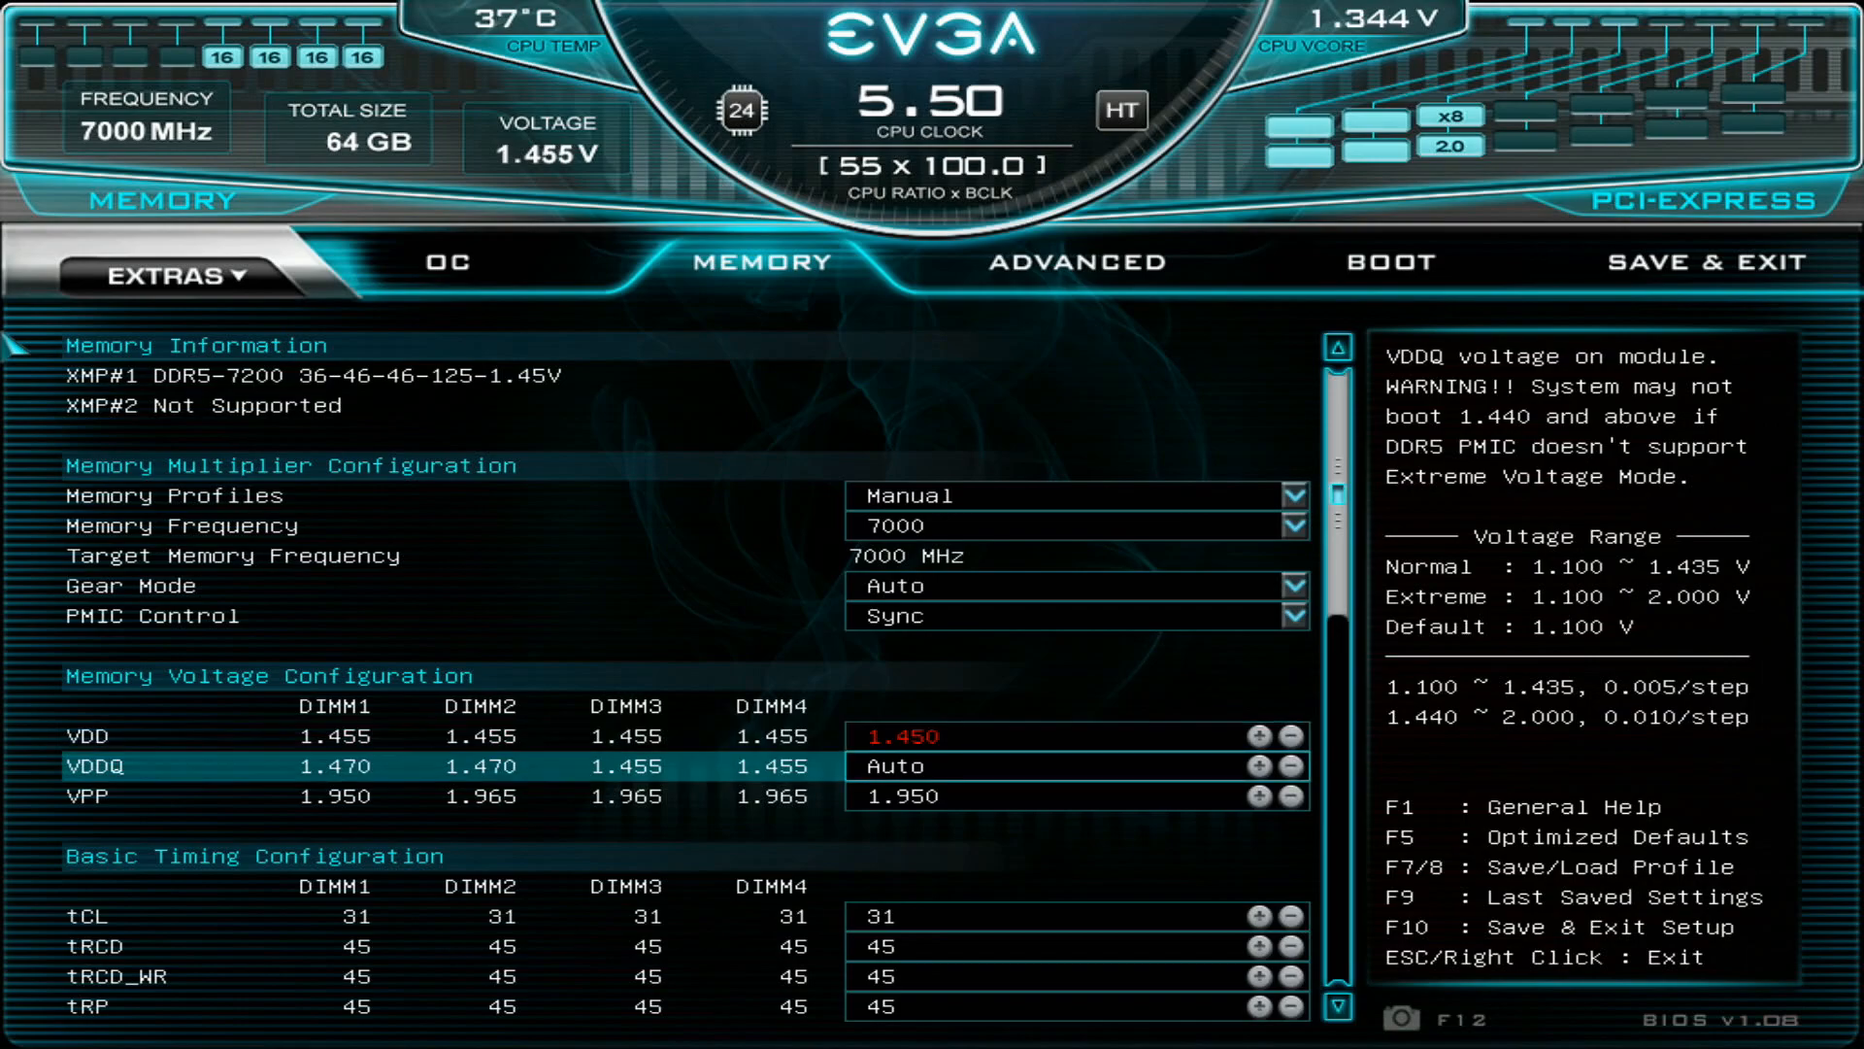
pyautogui.press('Up')
pyautogui.press('Down')
pyautogui.press('Down')
pyautogui.press('Right')
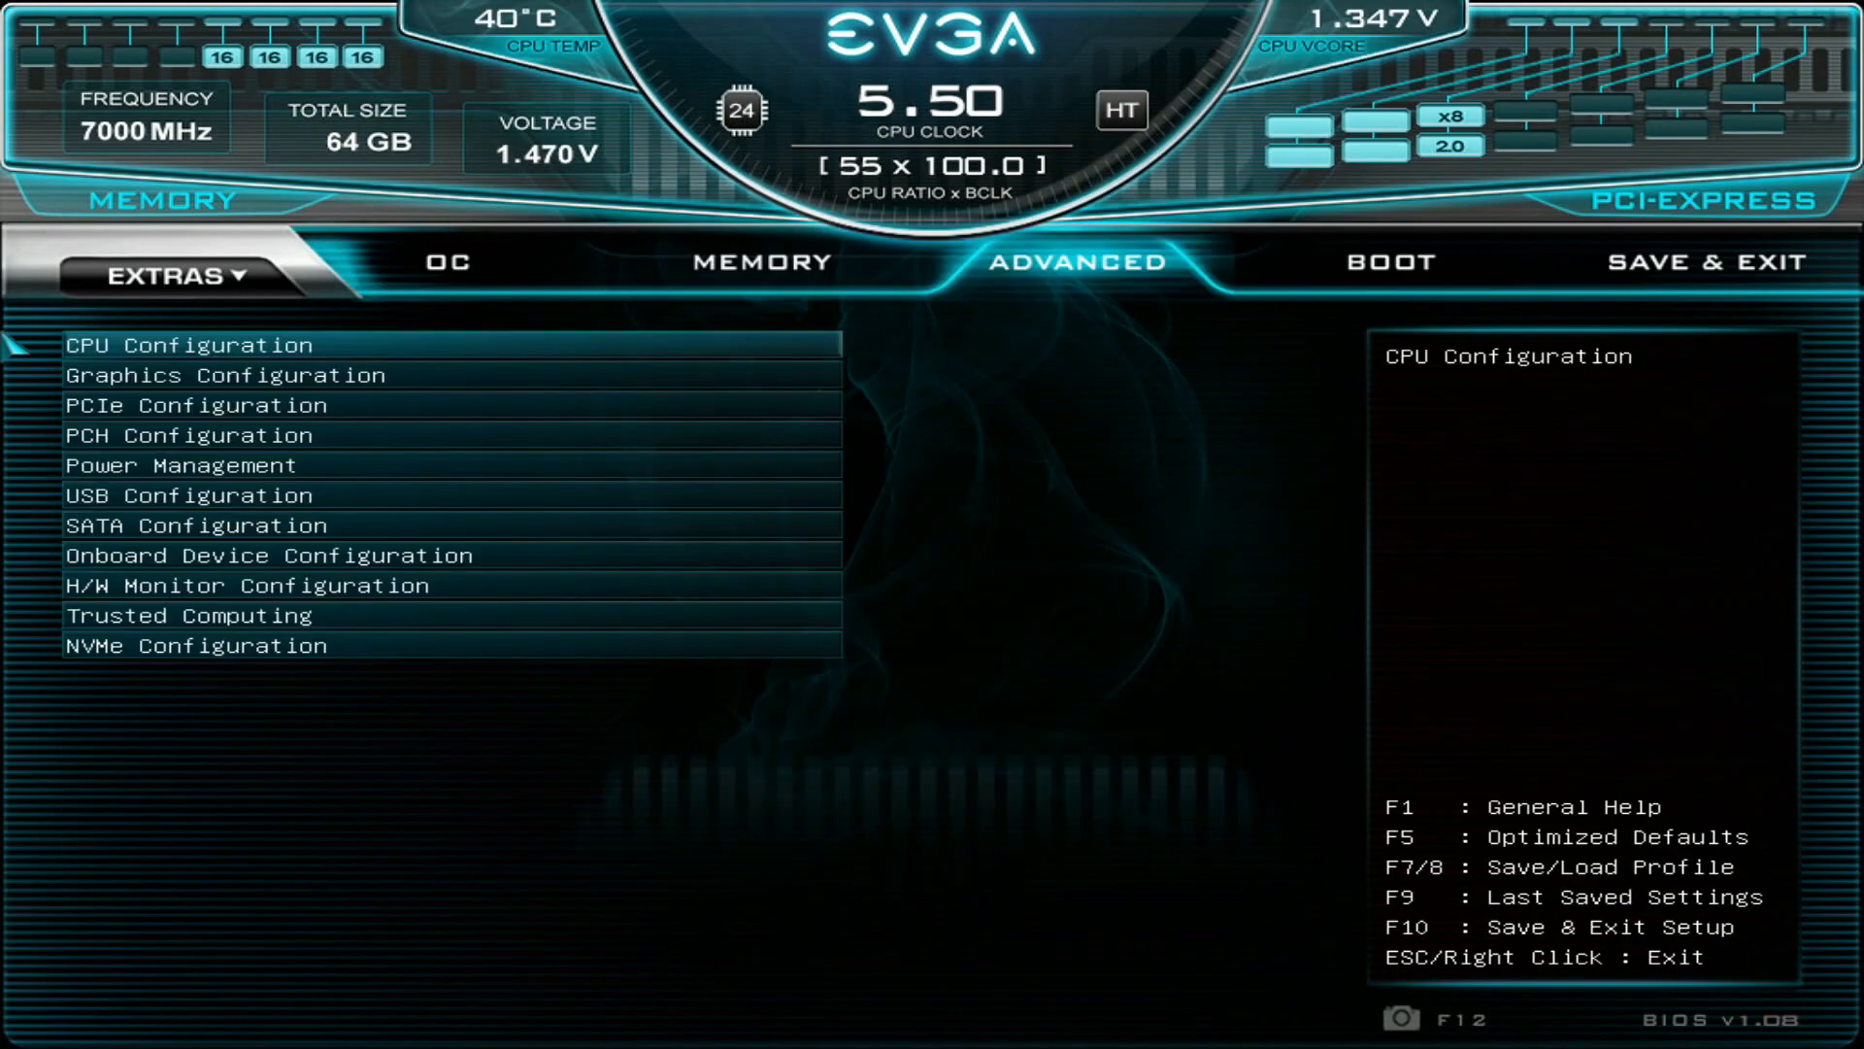
pyautogui.press('Left')
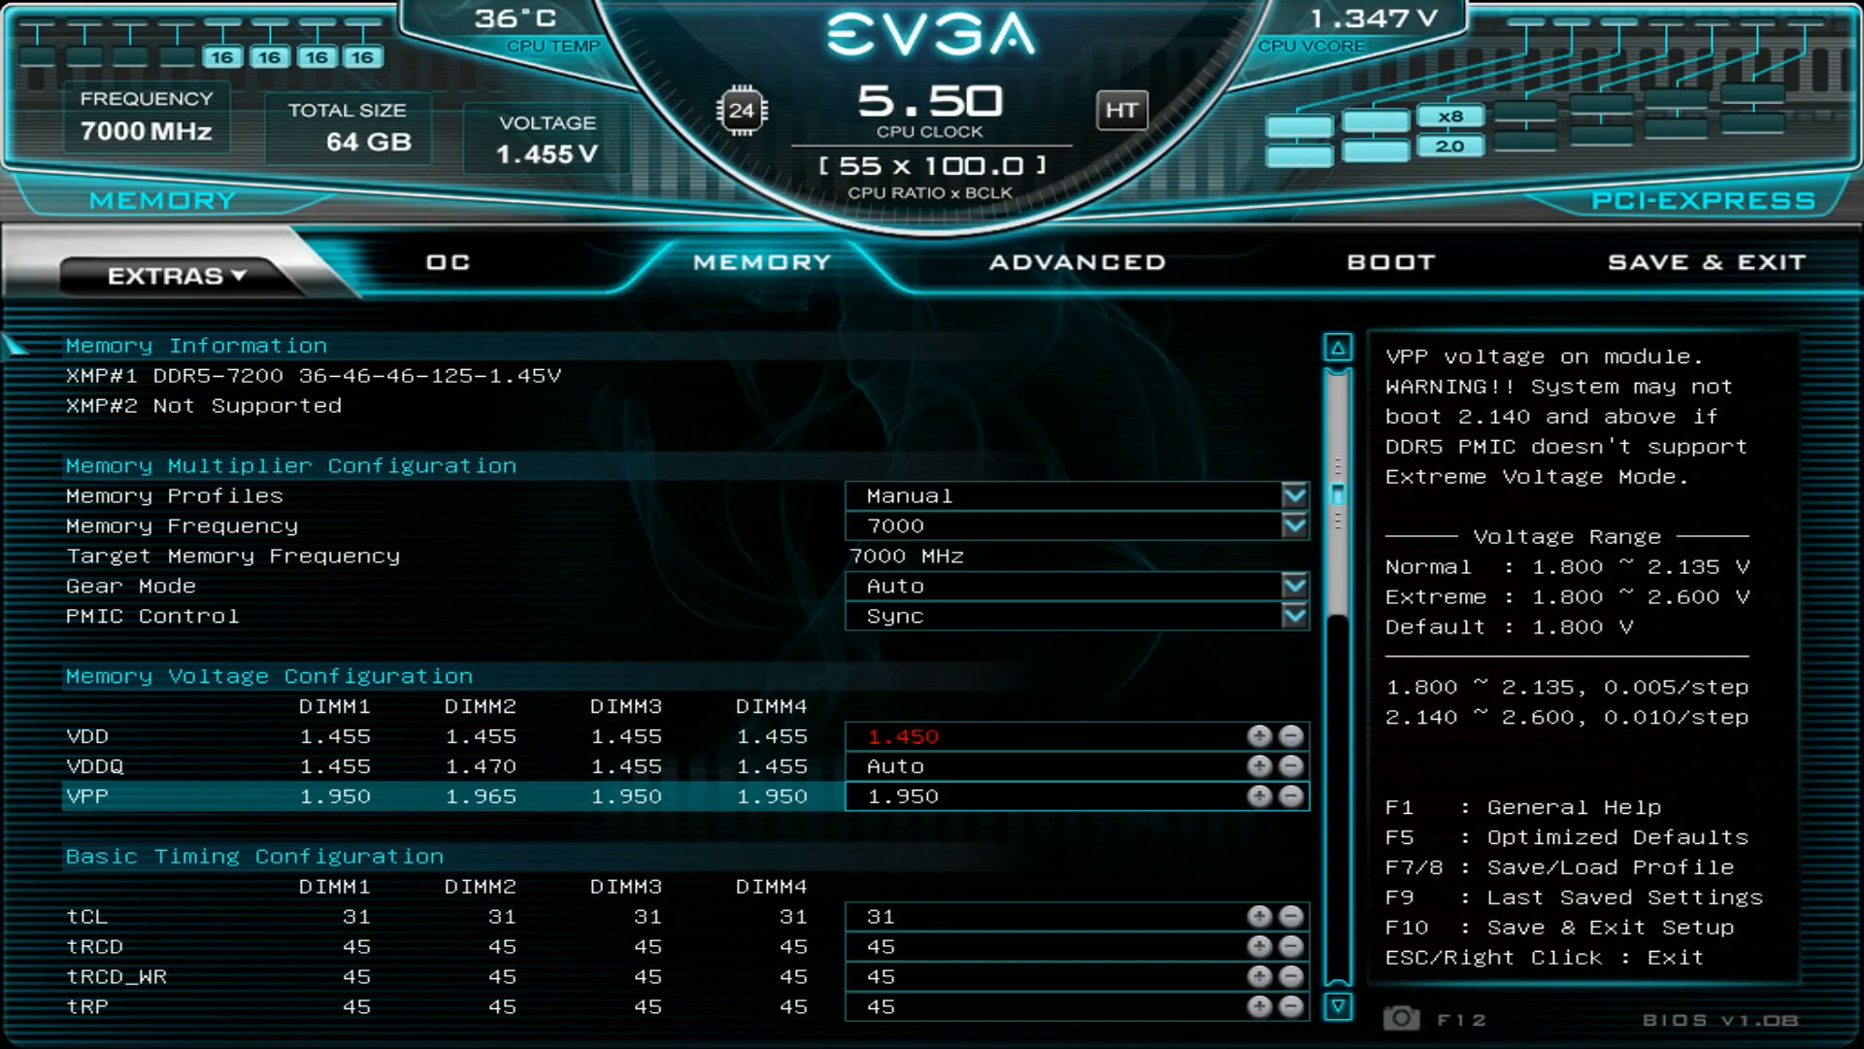
# - Go to the tCL setting in the Basic Timing Configuration section
pyautogui.press('Down')
# - Examine the tCL, tRCD, tRCD_WR, tRP and tRAS timings in the Basic Timing Configuration section
pyautogui.press('Down')
pyautogui.press('Down')
pyautogui.press('Up')
pyautogui.press('Up')
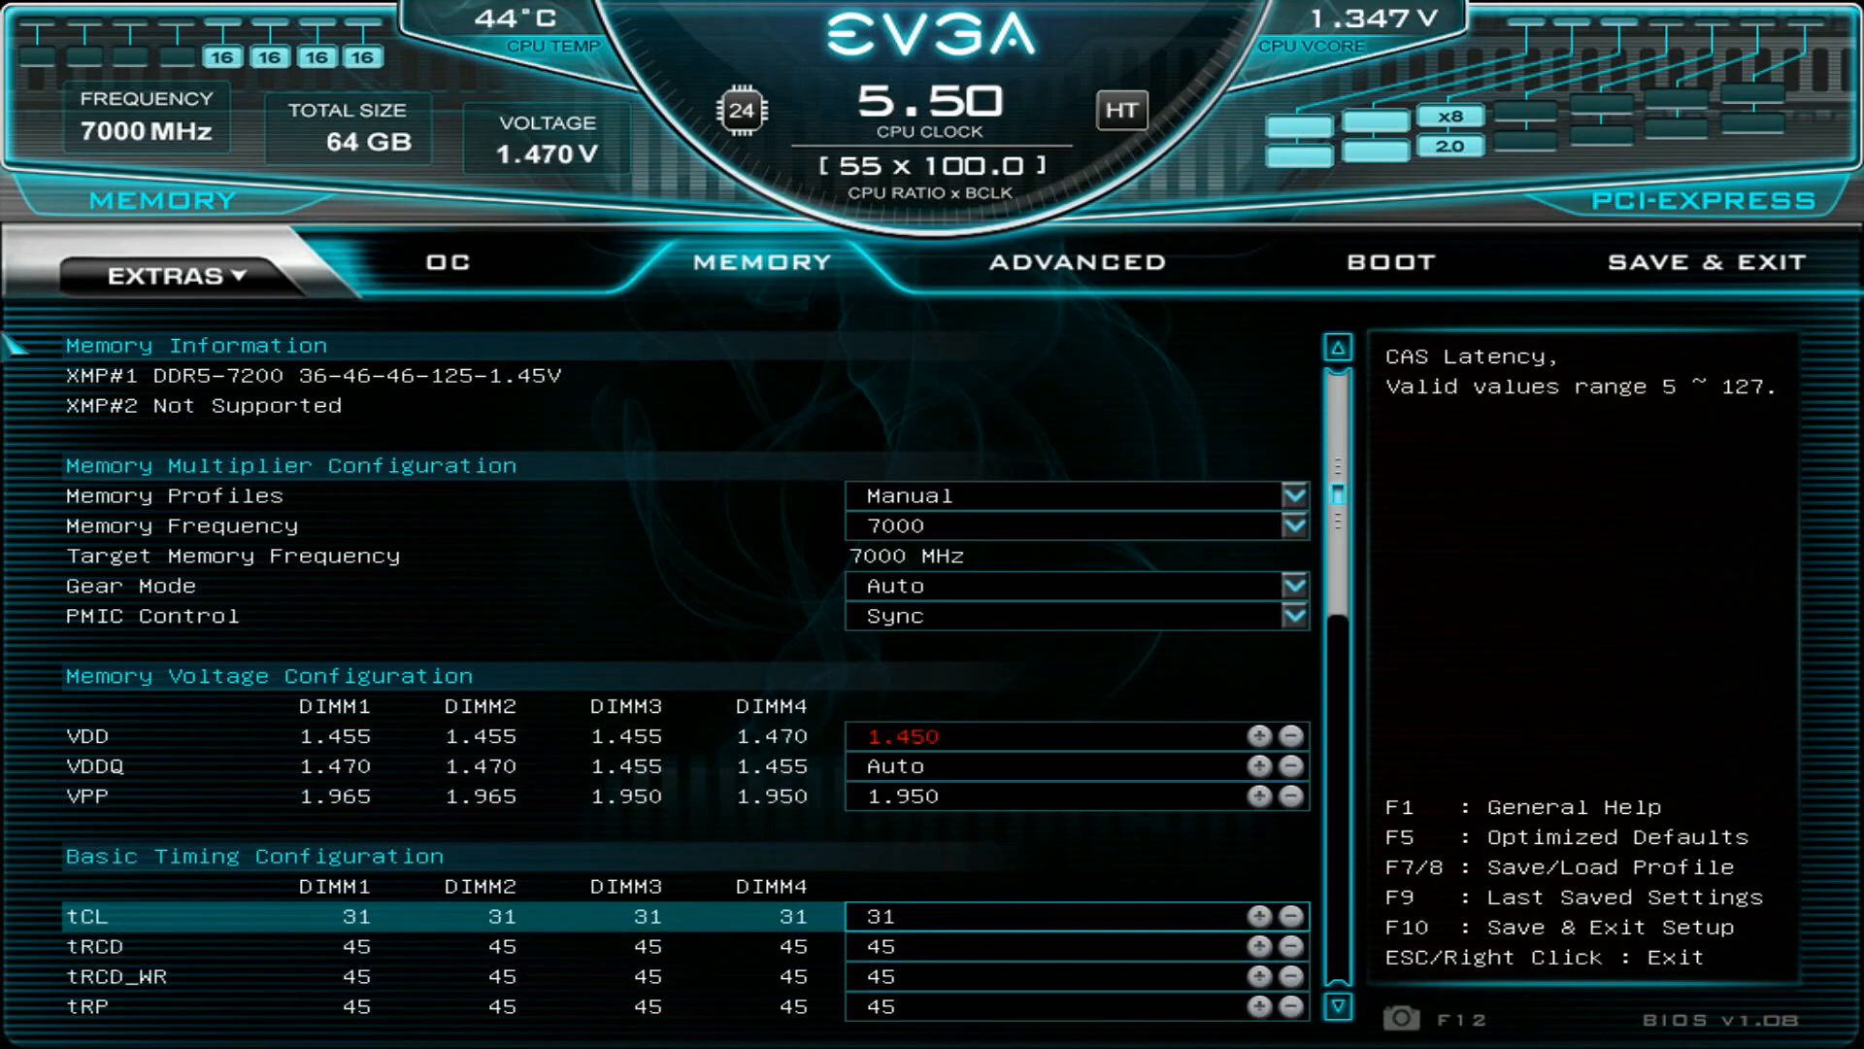
pyautogui.press('Down')
pyautogui.press('Down')
pyautogui.press('Down')
pyautogui.press('Down')
pyautogui.press('Down')
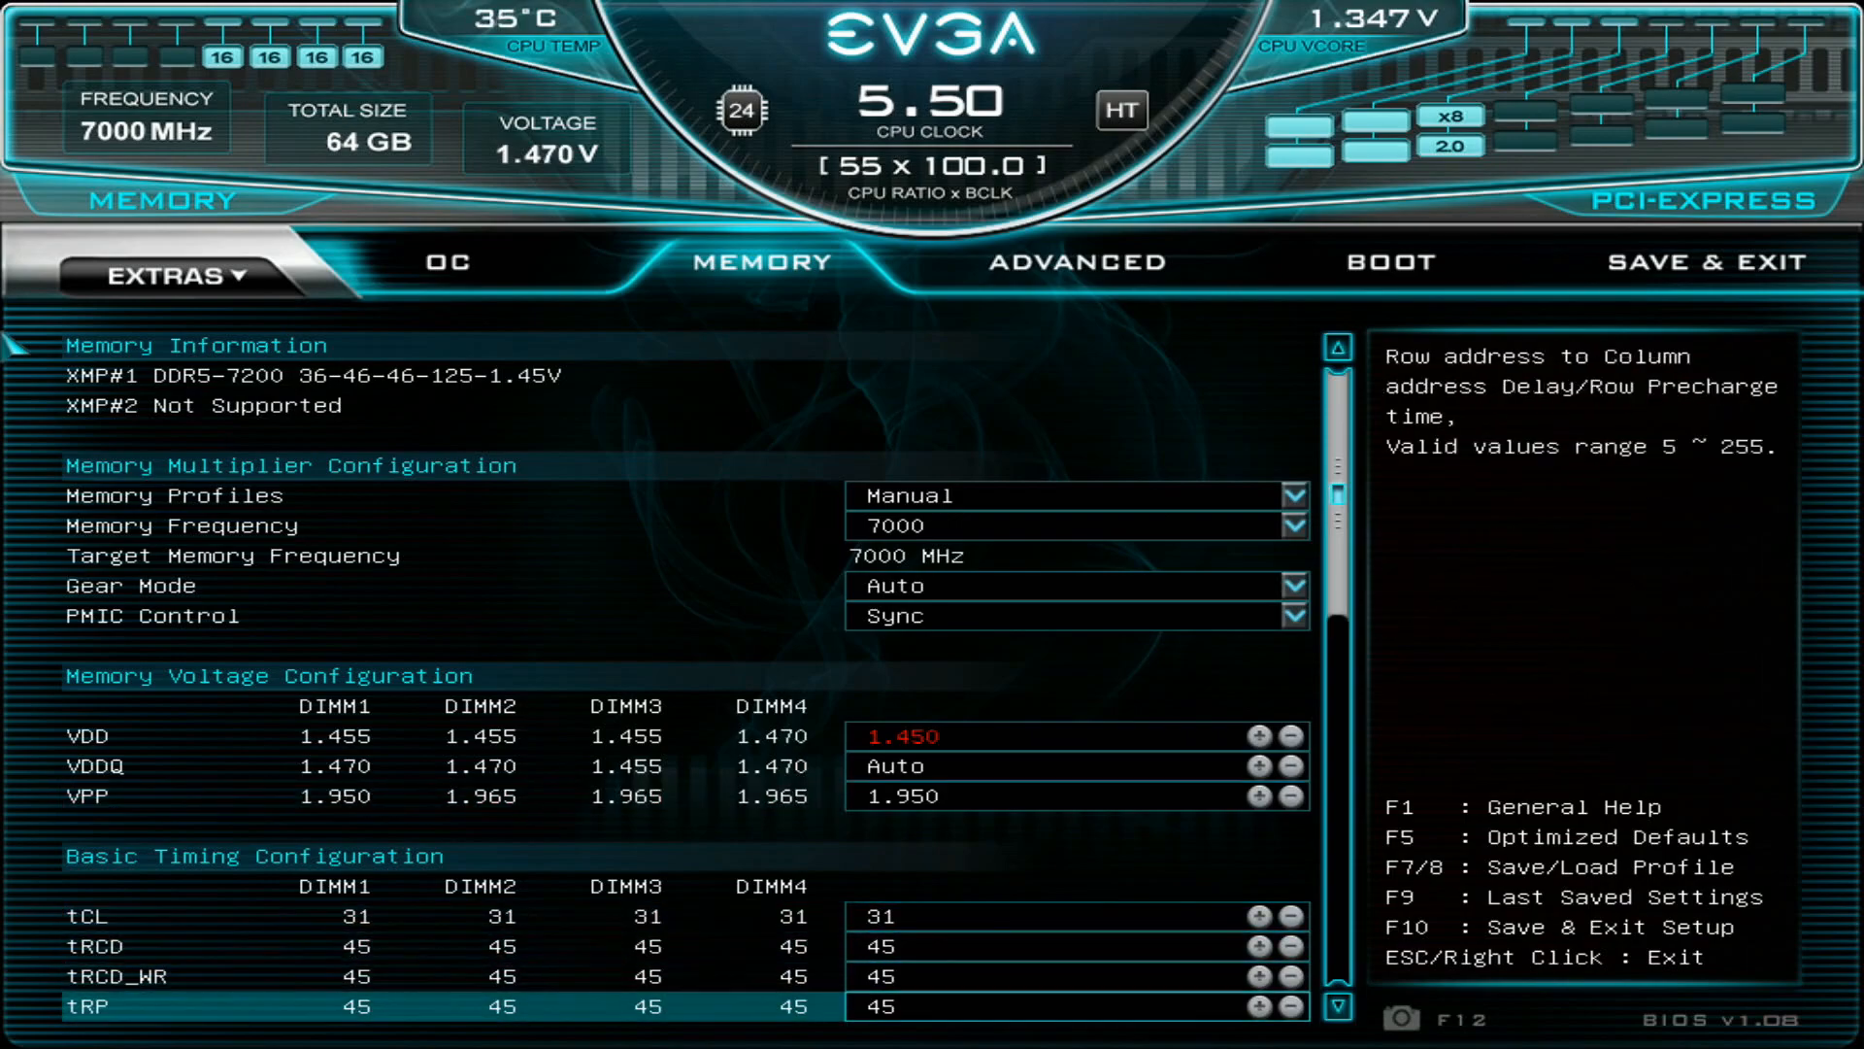
pyautogui.press('Down')
pyautogui.press('Down')
pyautogui.press('Up')
# - Go back through the primary timings up to the VPP voltage, and return to the tCL setting
pyautogui.press('Up')
pyautogui.press('Up')
pyautogui.press('Up')
pyautogui.press('Up')
pyautogui.press('Up')
pyautogui.press('Up')
pyautogui.press('Up')
pyautogui.press('Up')
pyautogui.press('Up')
pyautogui.press('Up')
pyautogui.press('Up')
pyautogui.press('Up')
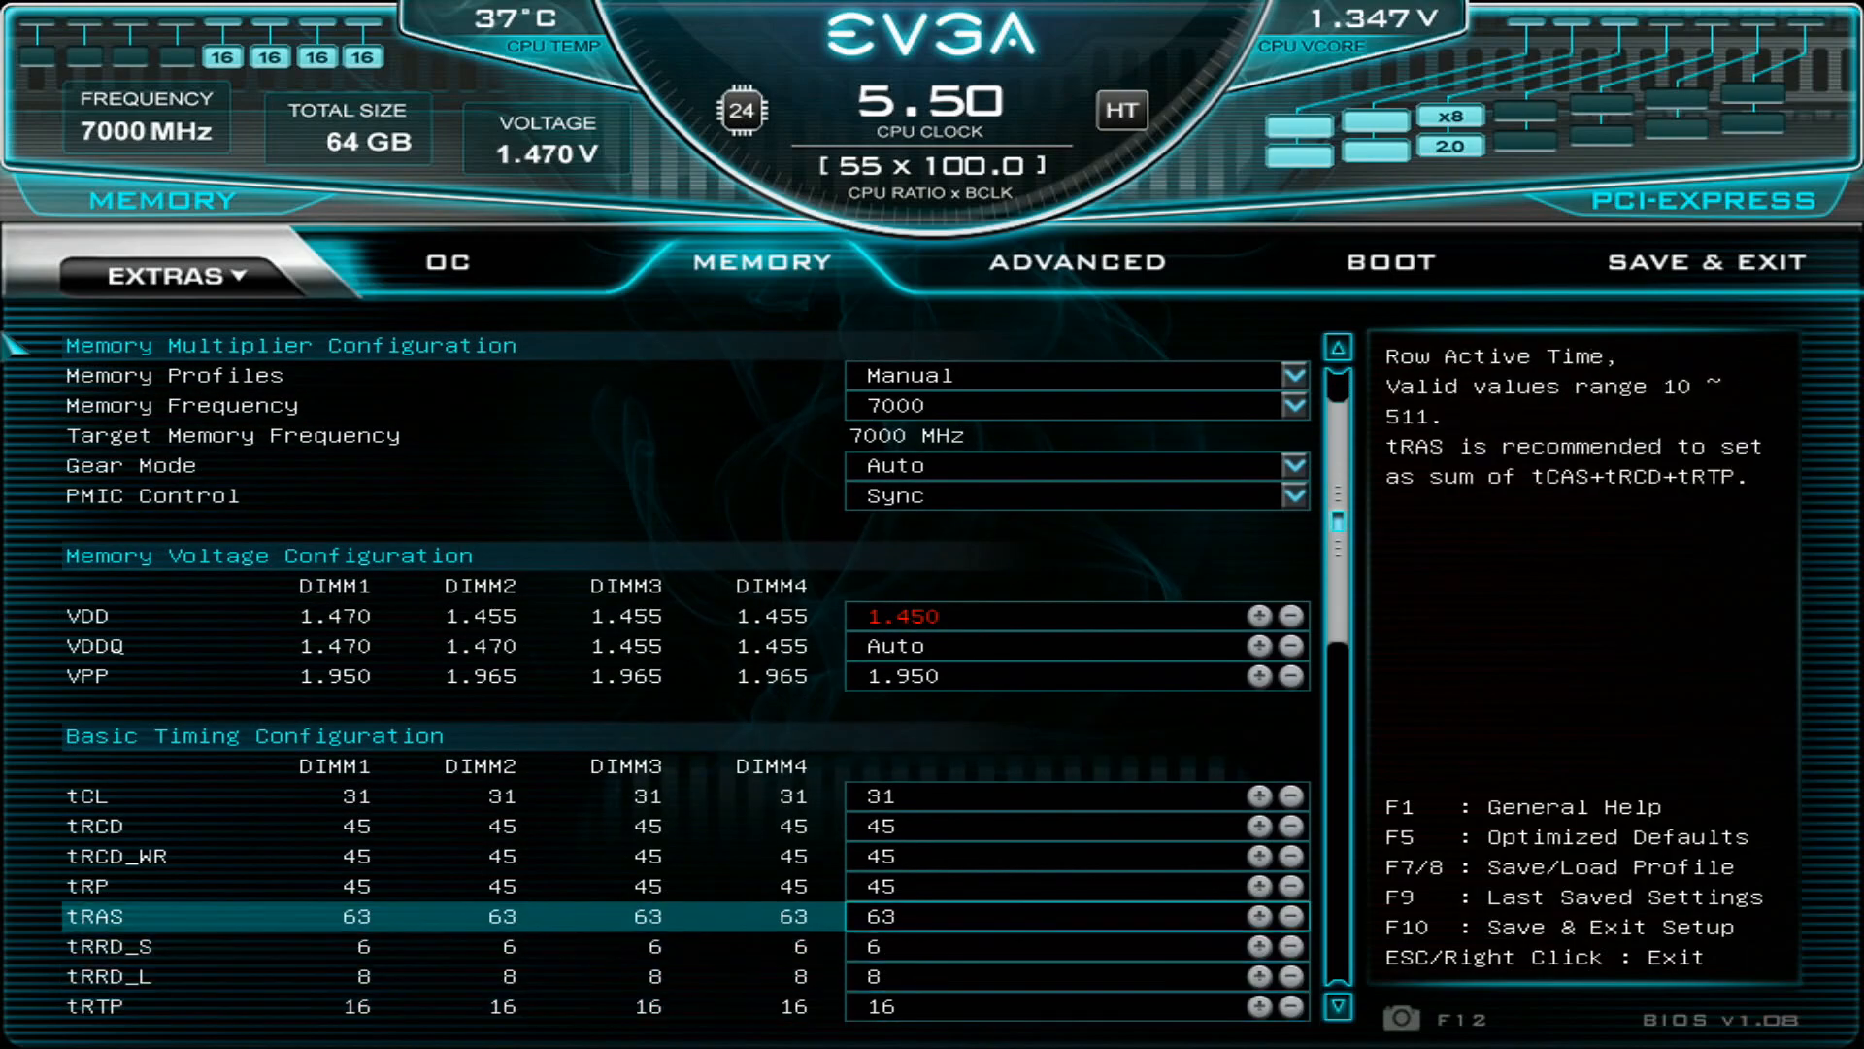
pyautogui.press('Up')
pyautogui.press('Down')
pyautogui.press('Down')
pyautogui.press('Down')
pyautogui.press('Down')
pyautogui.press('Down')
pyautogui.press('Down')
pyautogui.press('Down')
pyautogui.press('Down')
pyautogui.press('Down')
pyautogui.press('Down')
pyautogui.press('Down')
pyautogui.press('Down')
pyautogui.press('Down')
pyautogui.press('Down')
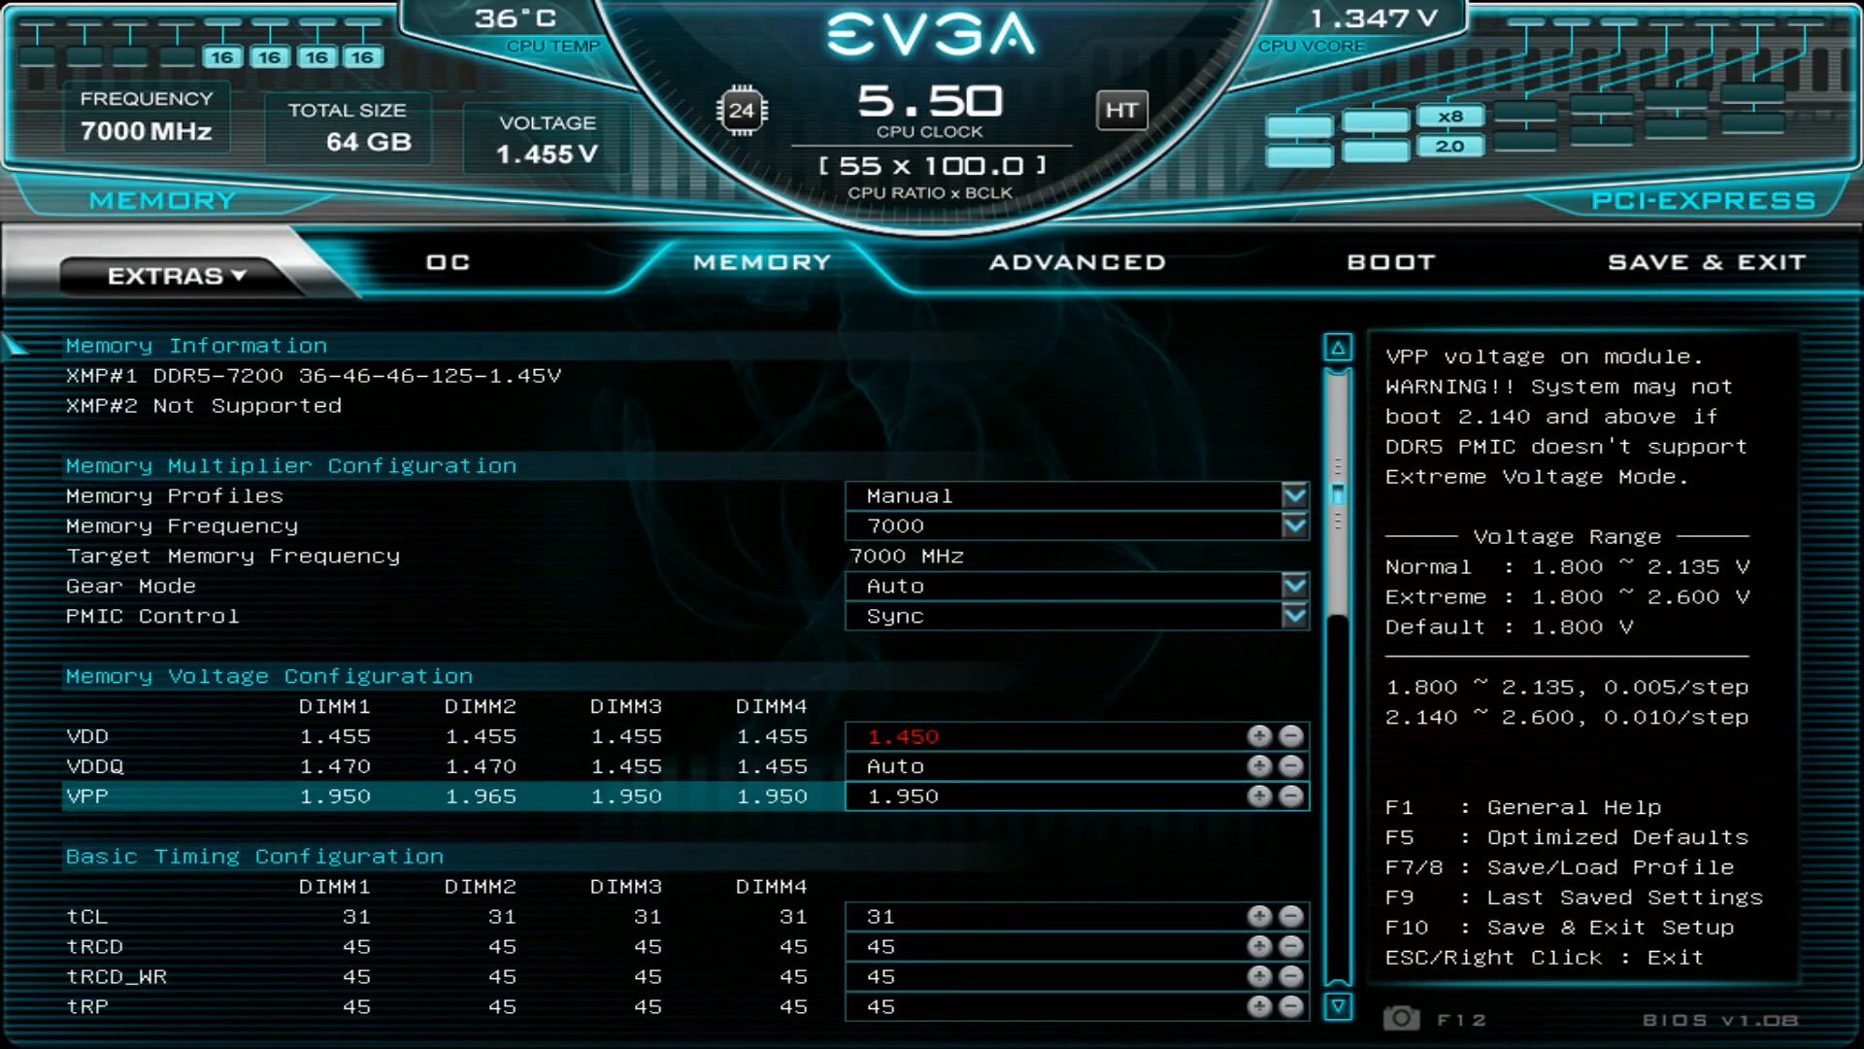
pyautogui.press('Up')
pyautogui.press('Up')
pyautogui.press('Up')
pyautogui.press('Up')
pyautogui.press('Up')
pyautogui.press('Up')
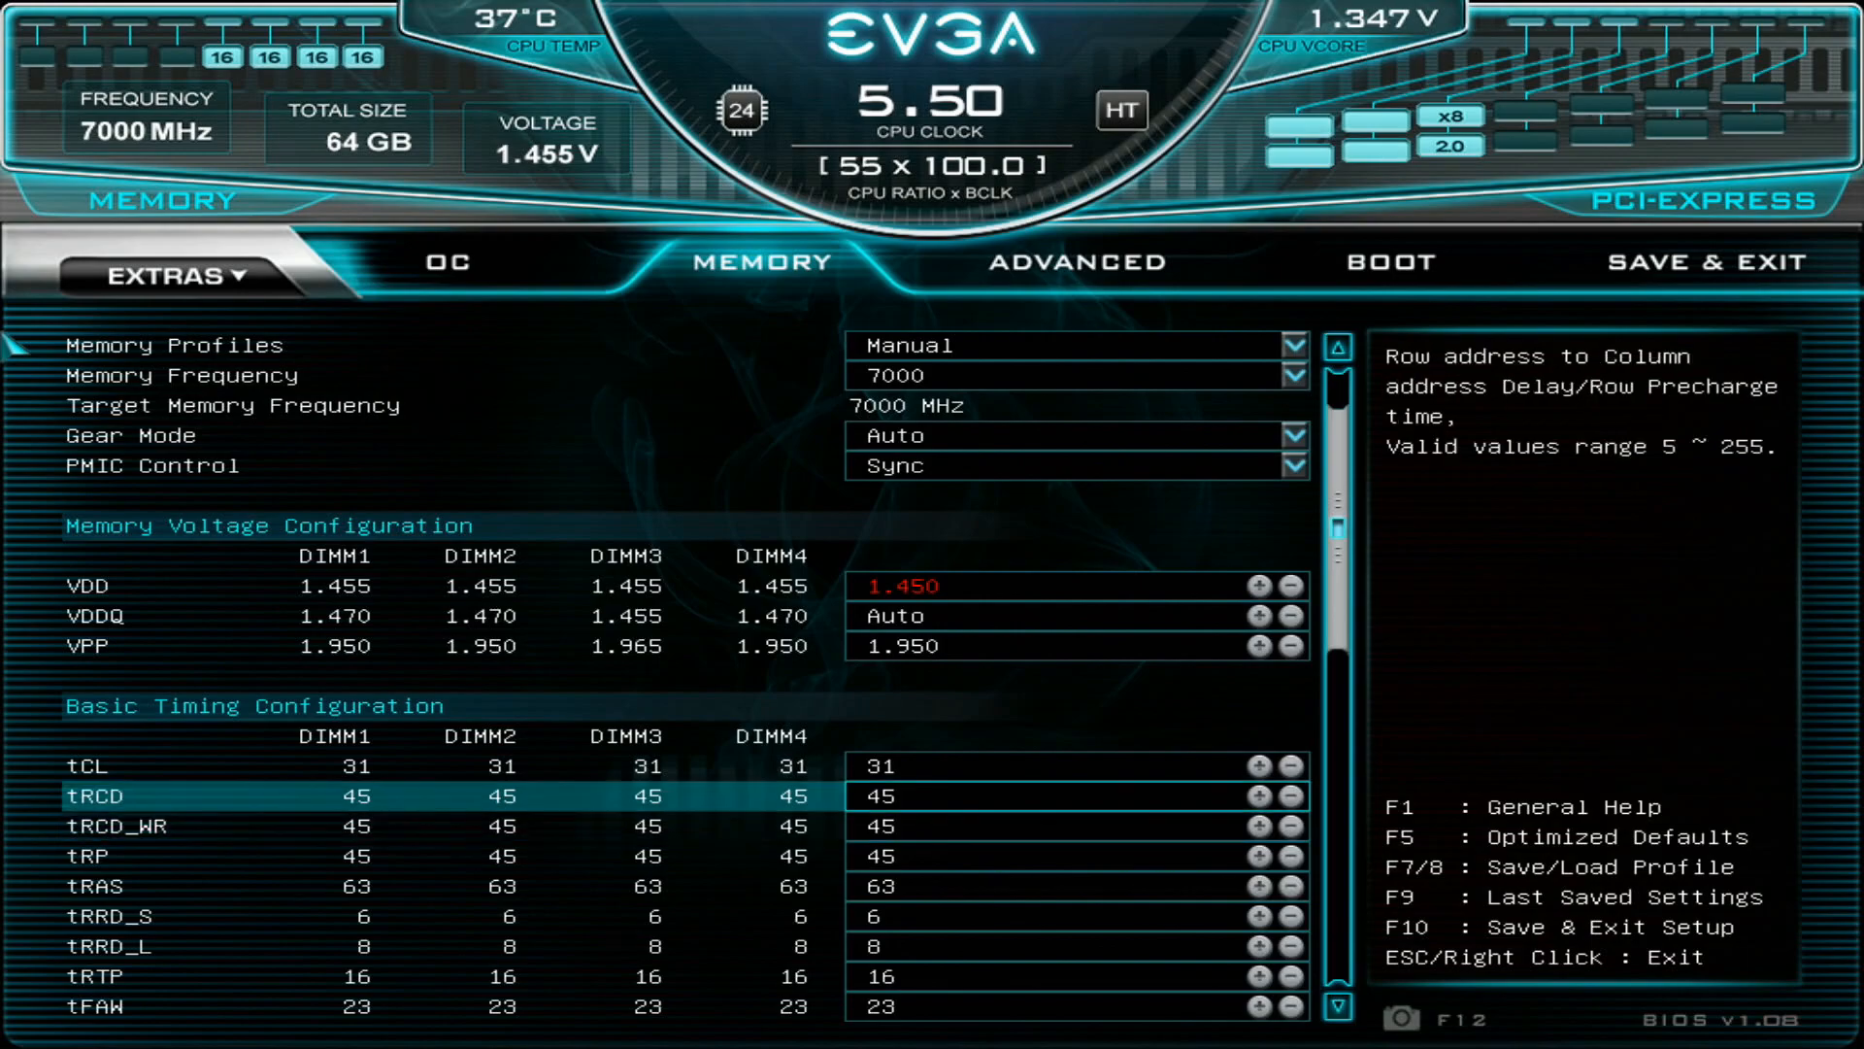
pyautogui.press('Up')
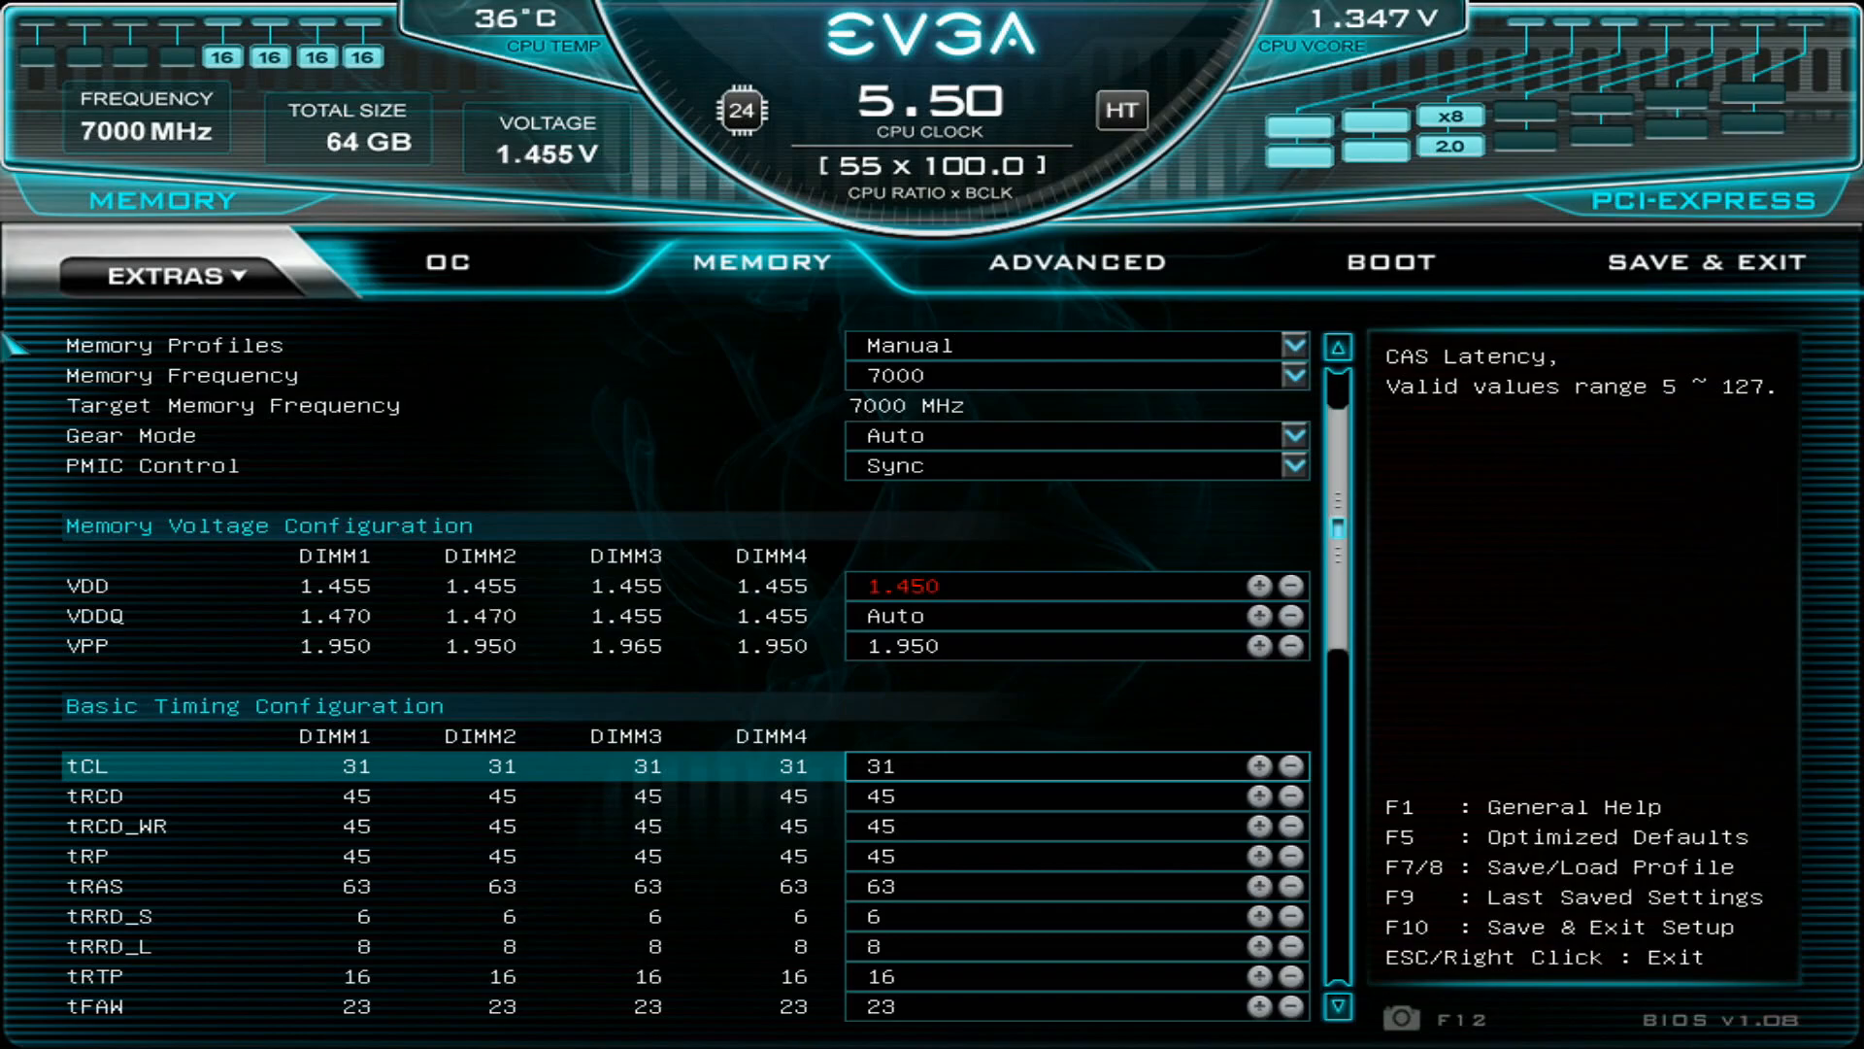
# - Go through tRCD, tRCD_WR and tRP in turn, and examine the tRAS setting and its recommended sum
pyautogui.press('Down')
pyautogui.press('Down')
pyautogui.press('Down')
pyautogui.press('Down')
pyautogui.press('Down')
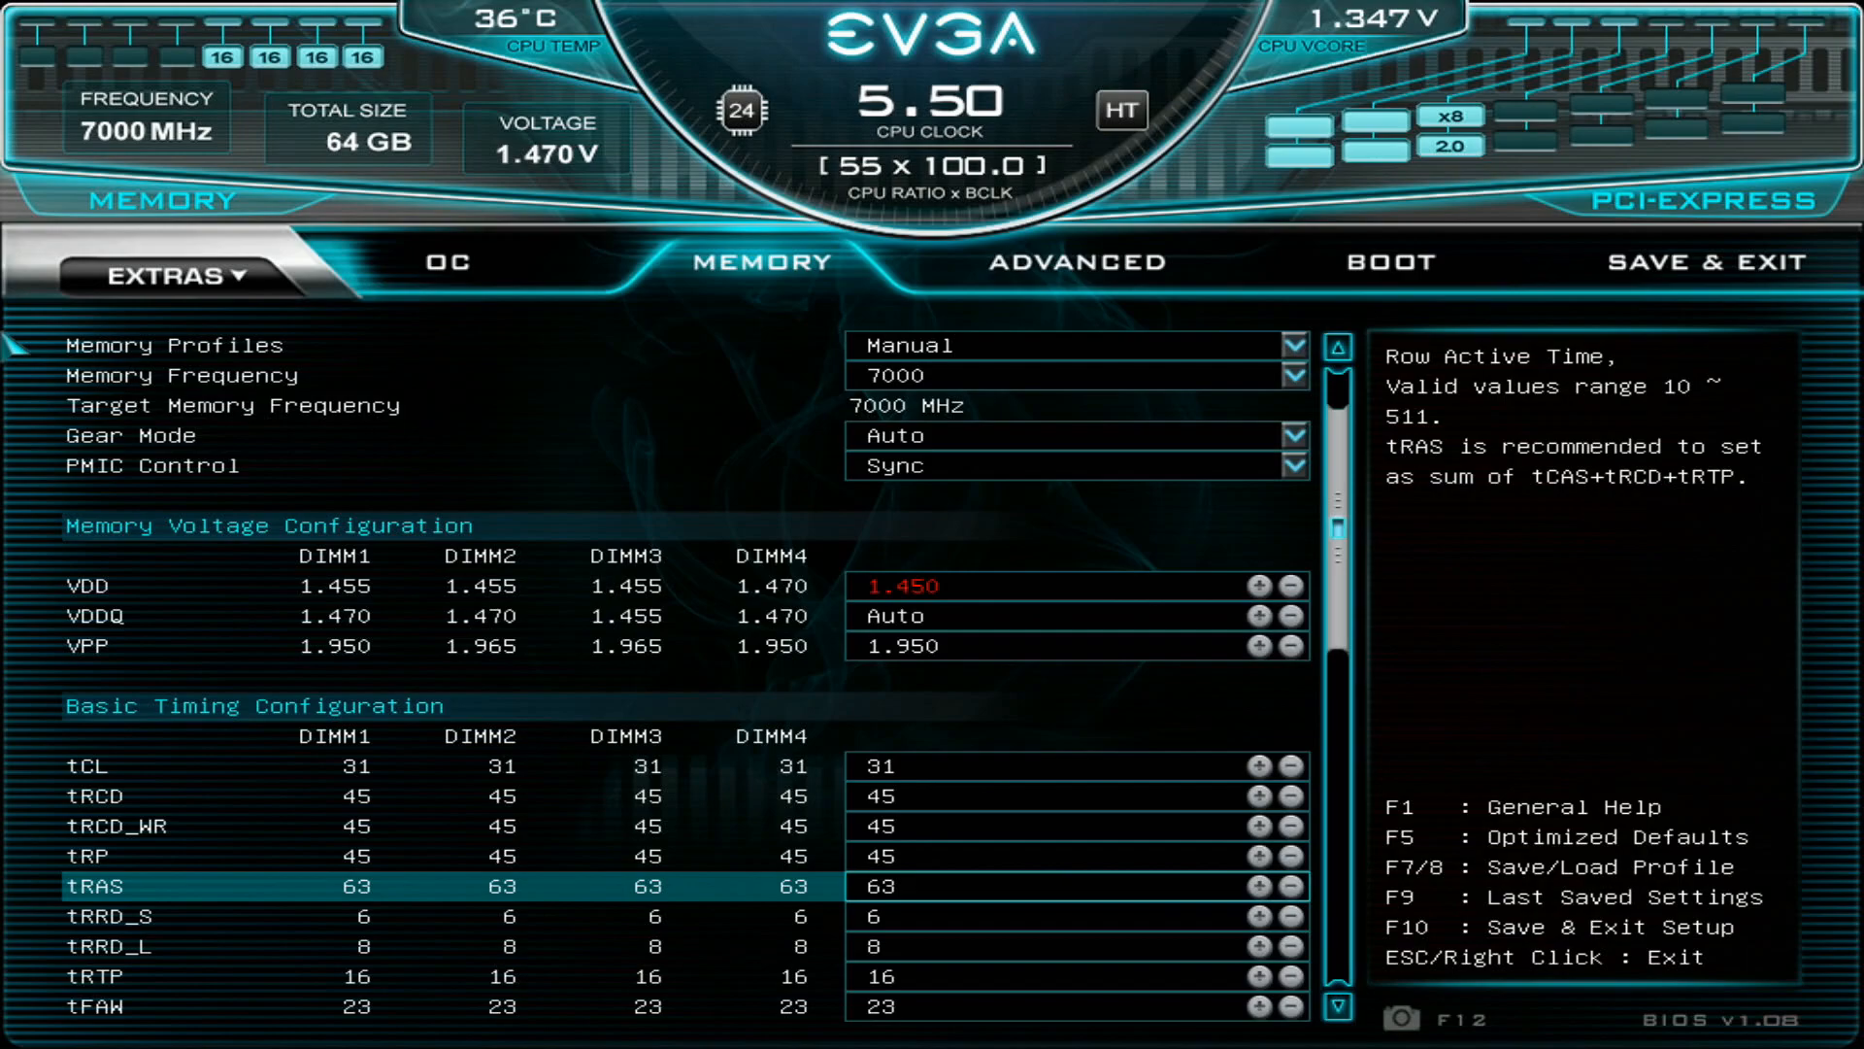
pyautogui.press('+')
pyautogui.press('-')
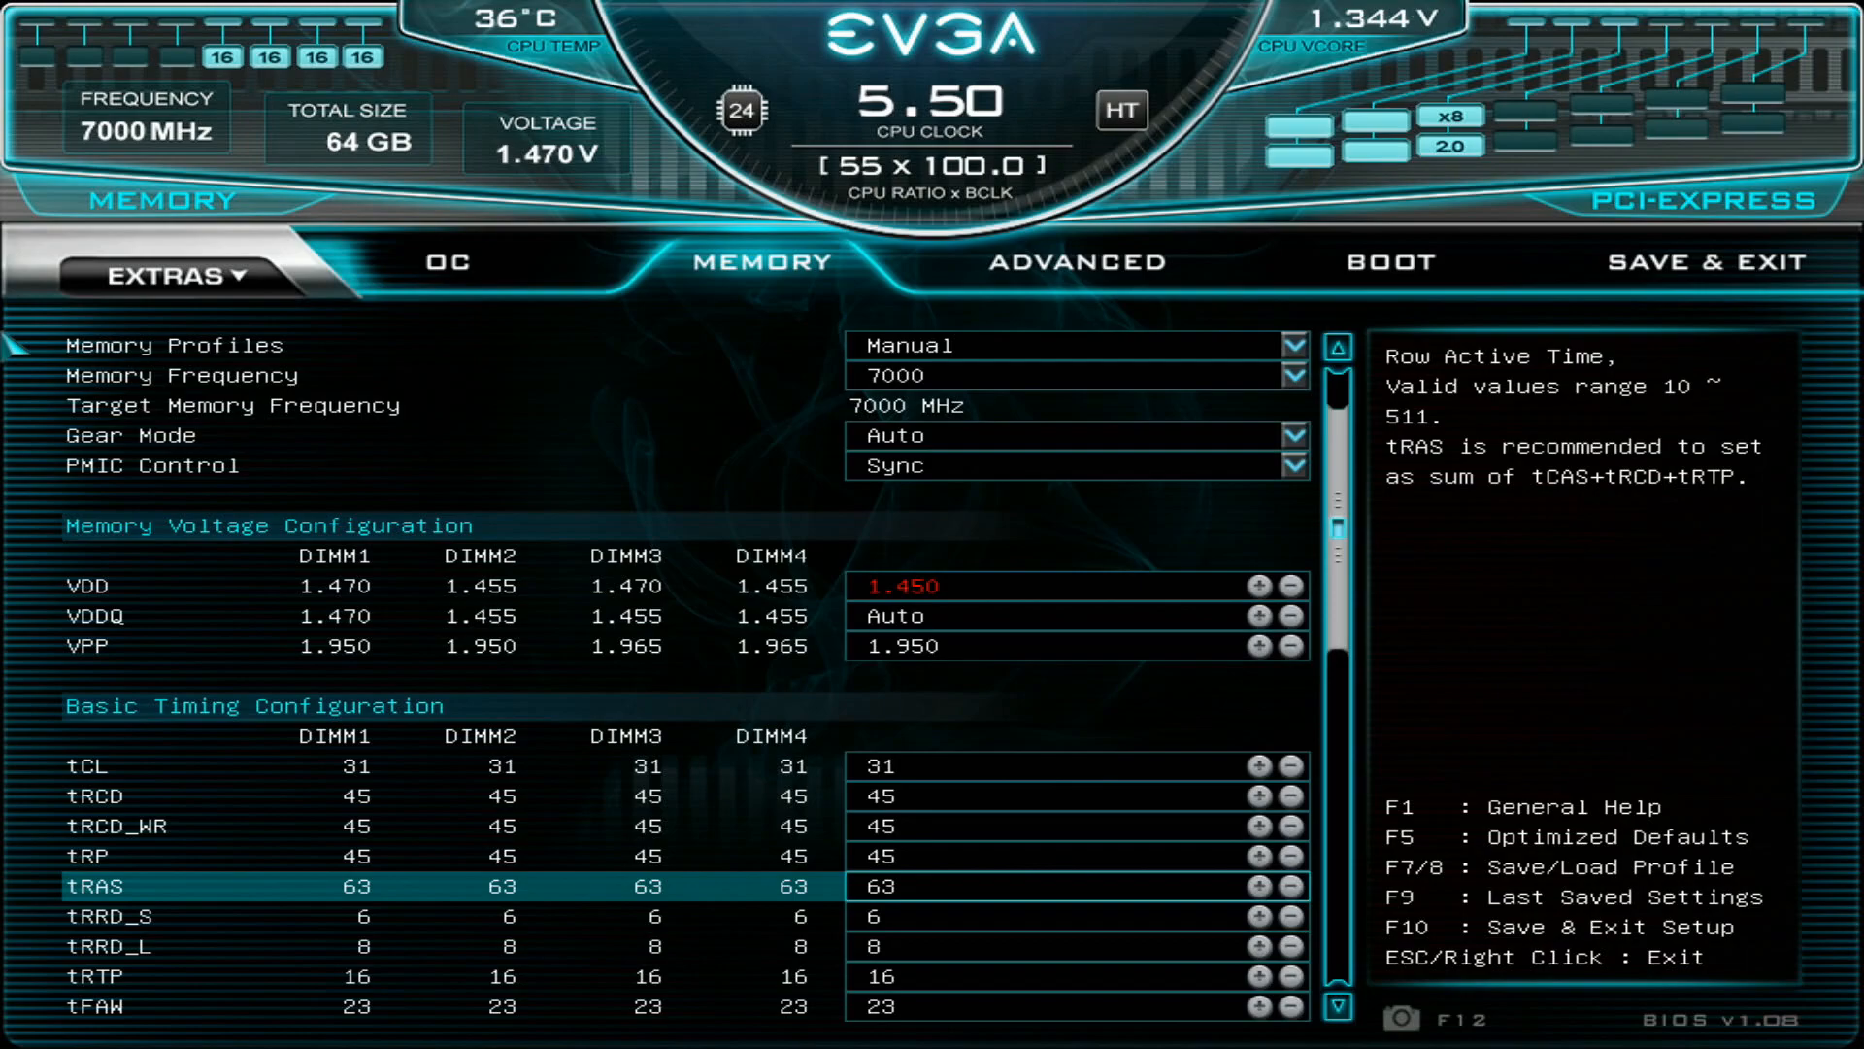
# - Examine tRRD_S, and skim the remaining basic timings down to tRFC in the Second Timing Configuration section
pyautogui.press('Down')
pyautogui.press('Up')
pyautogui.press('Down')
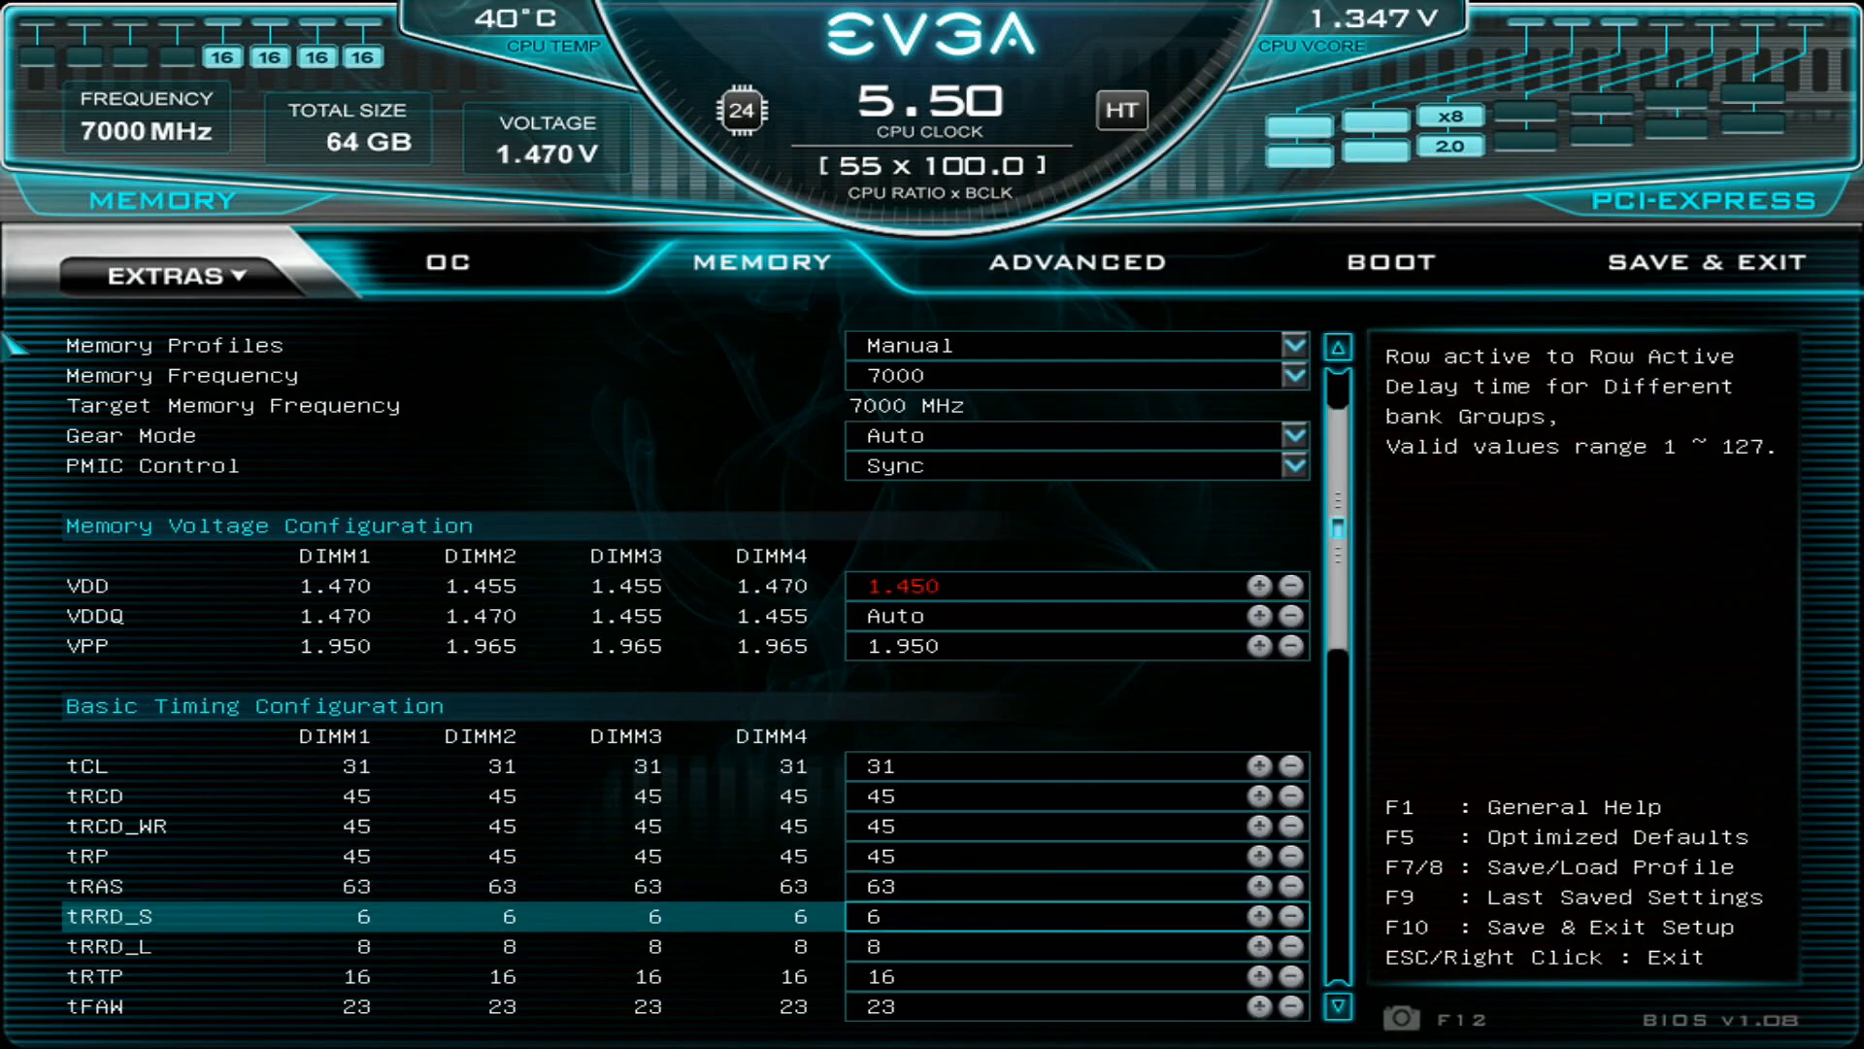
pyautogui.press('Down')
pyautogui.press('Down')
pyautogui.press('Down')
pyautogui.press('Down')
pyautogui.press('Down')
pyautogui.press('Down')
pyautogui.press('Down')
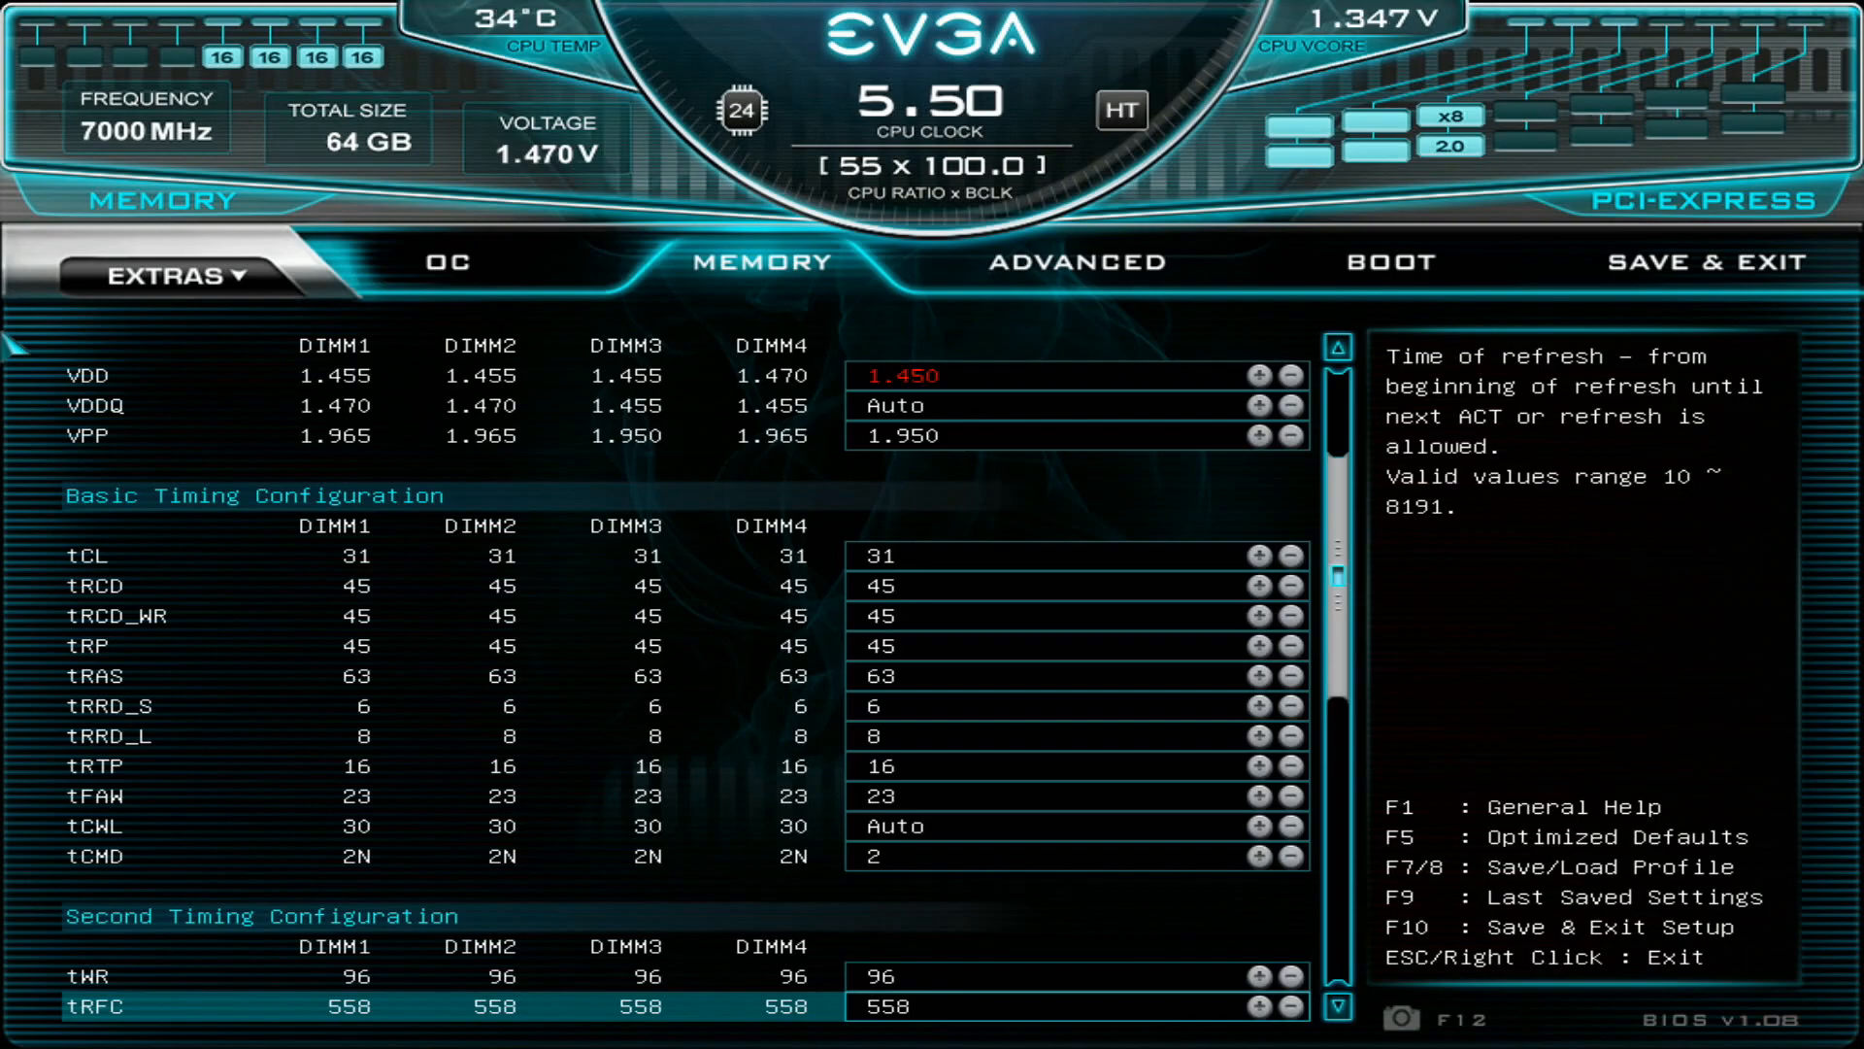
# - Go back up from tWR through tCWL, tFAW and tRTP to the tRRD_S setting
pyautogui.press('Up')
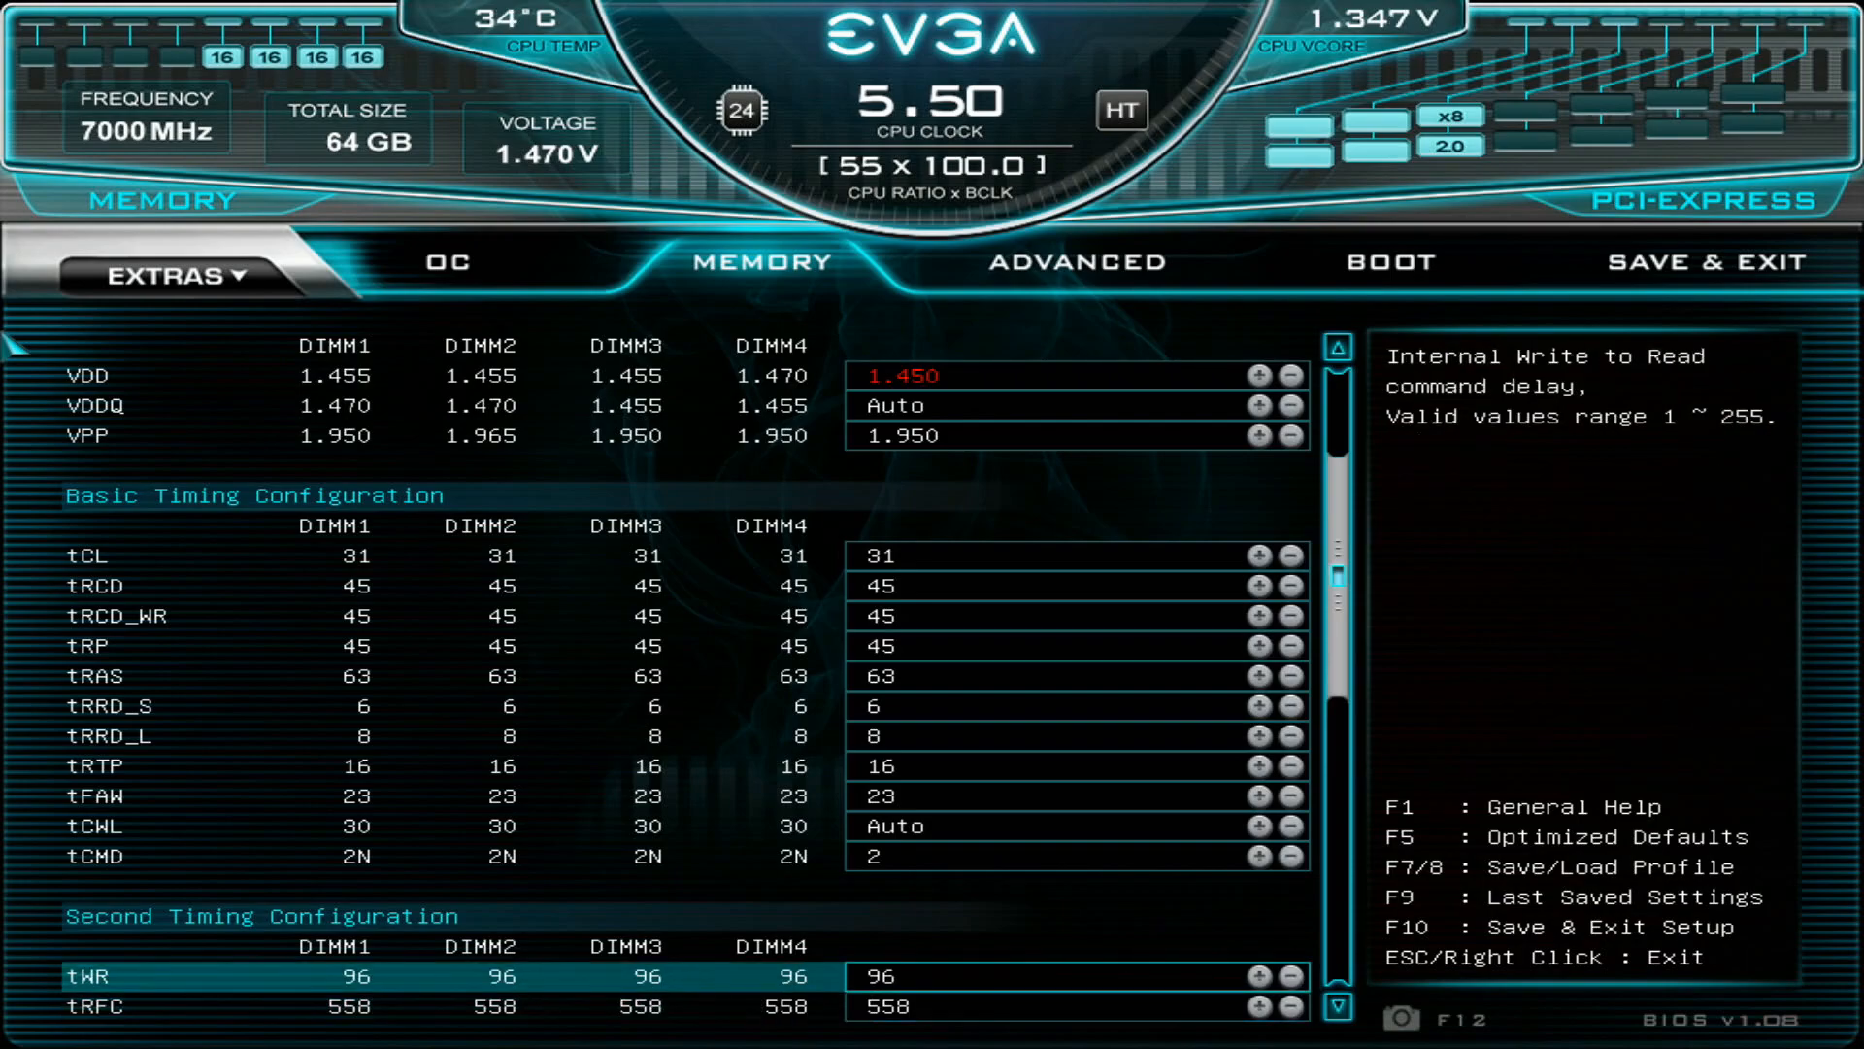
pyautogui.press('Up')
pyautogui.press('Up')
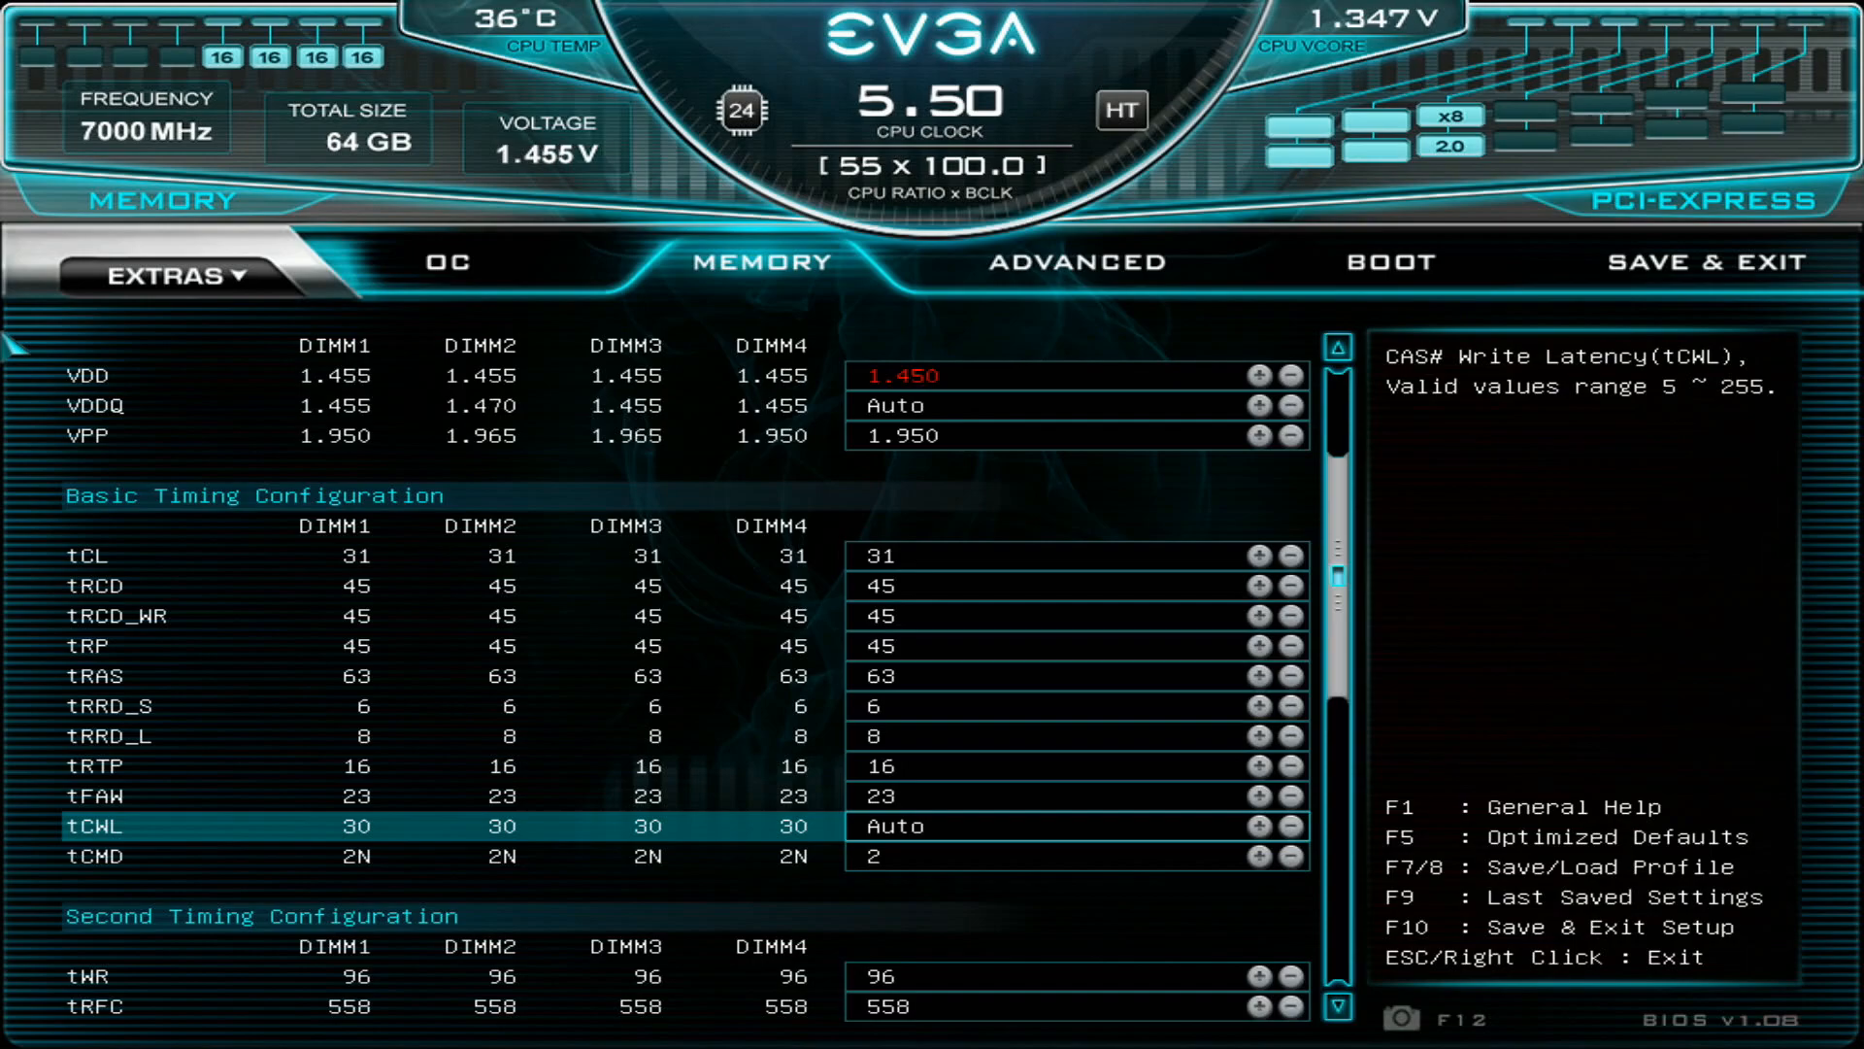
pyautogui.press('Up')
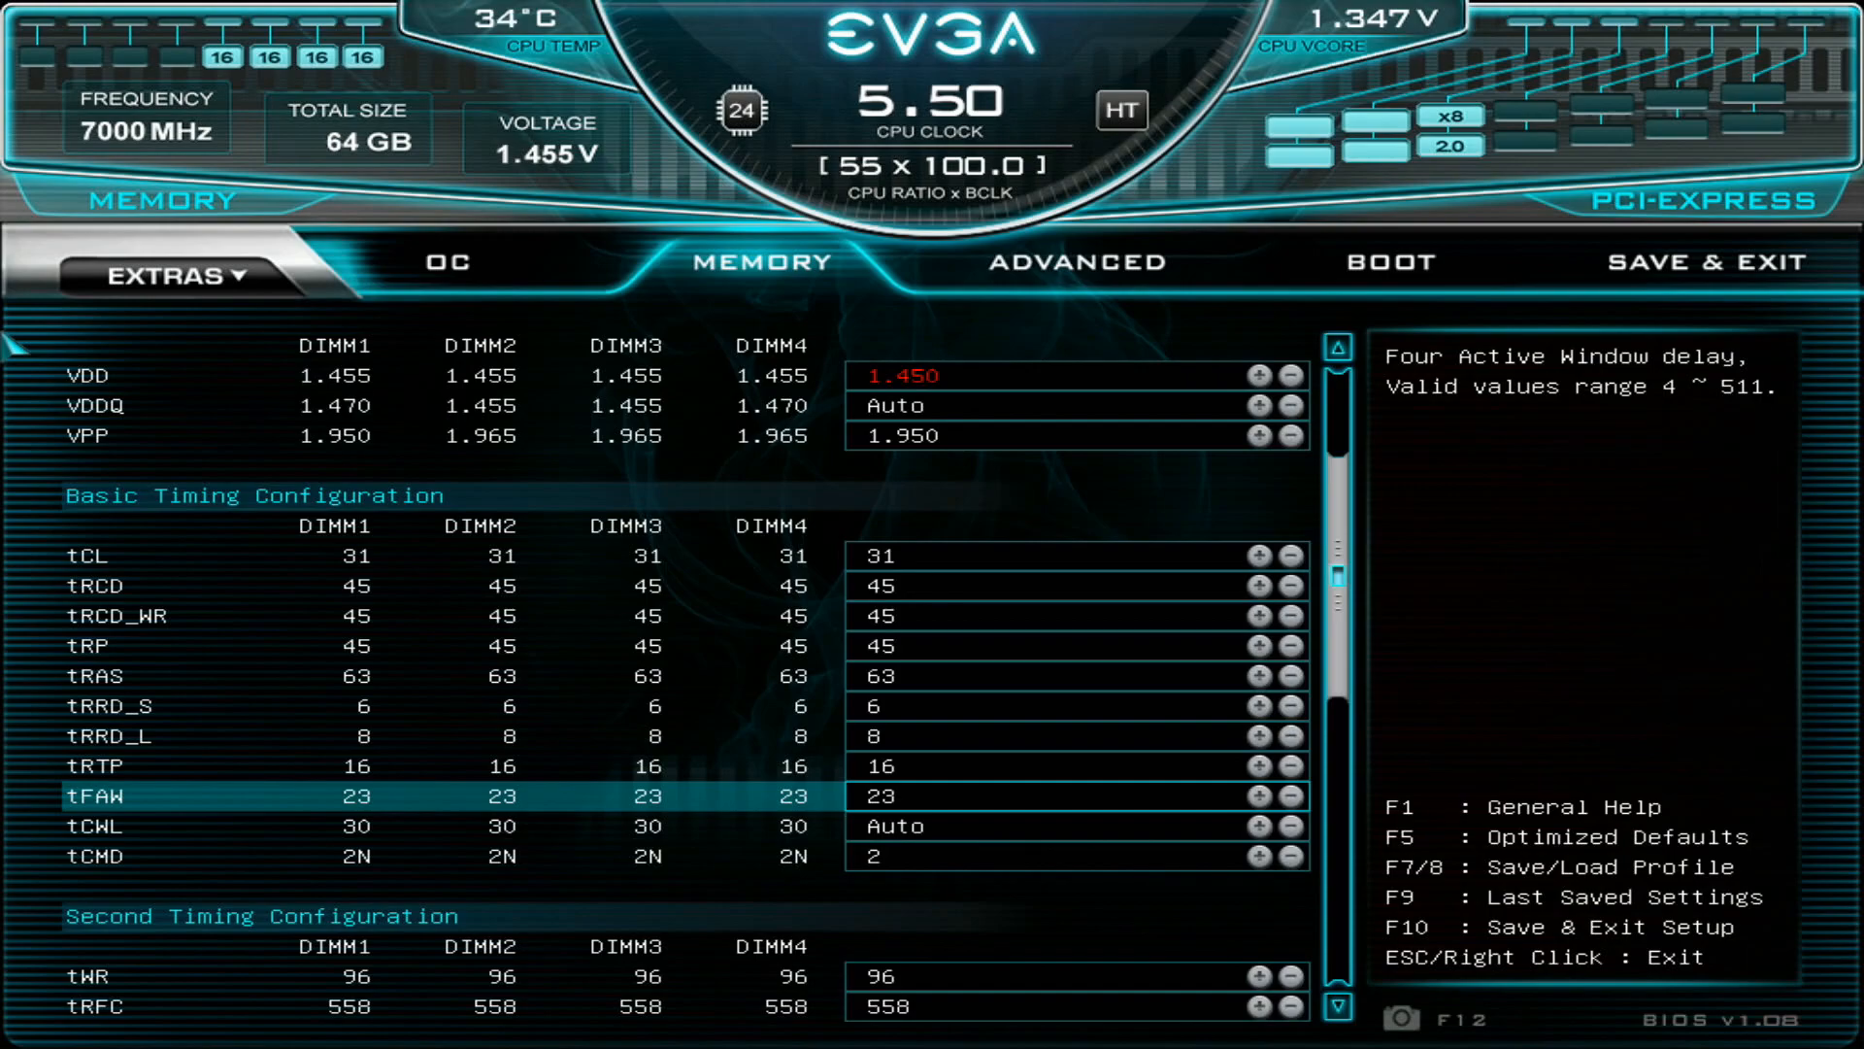
pyautogui.press('Up')
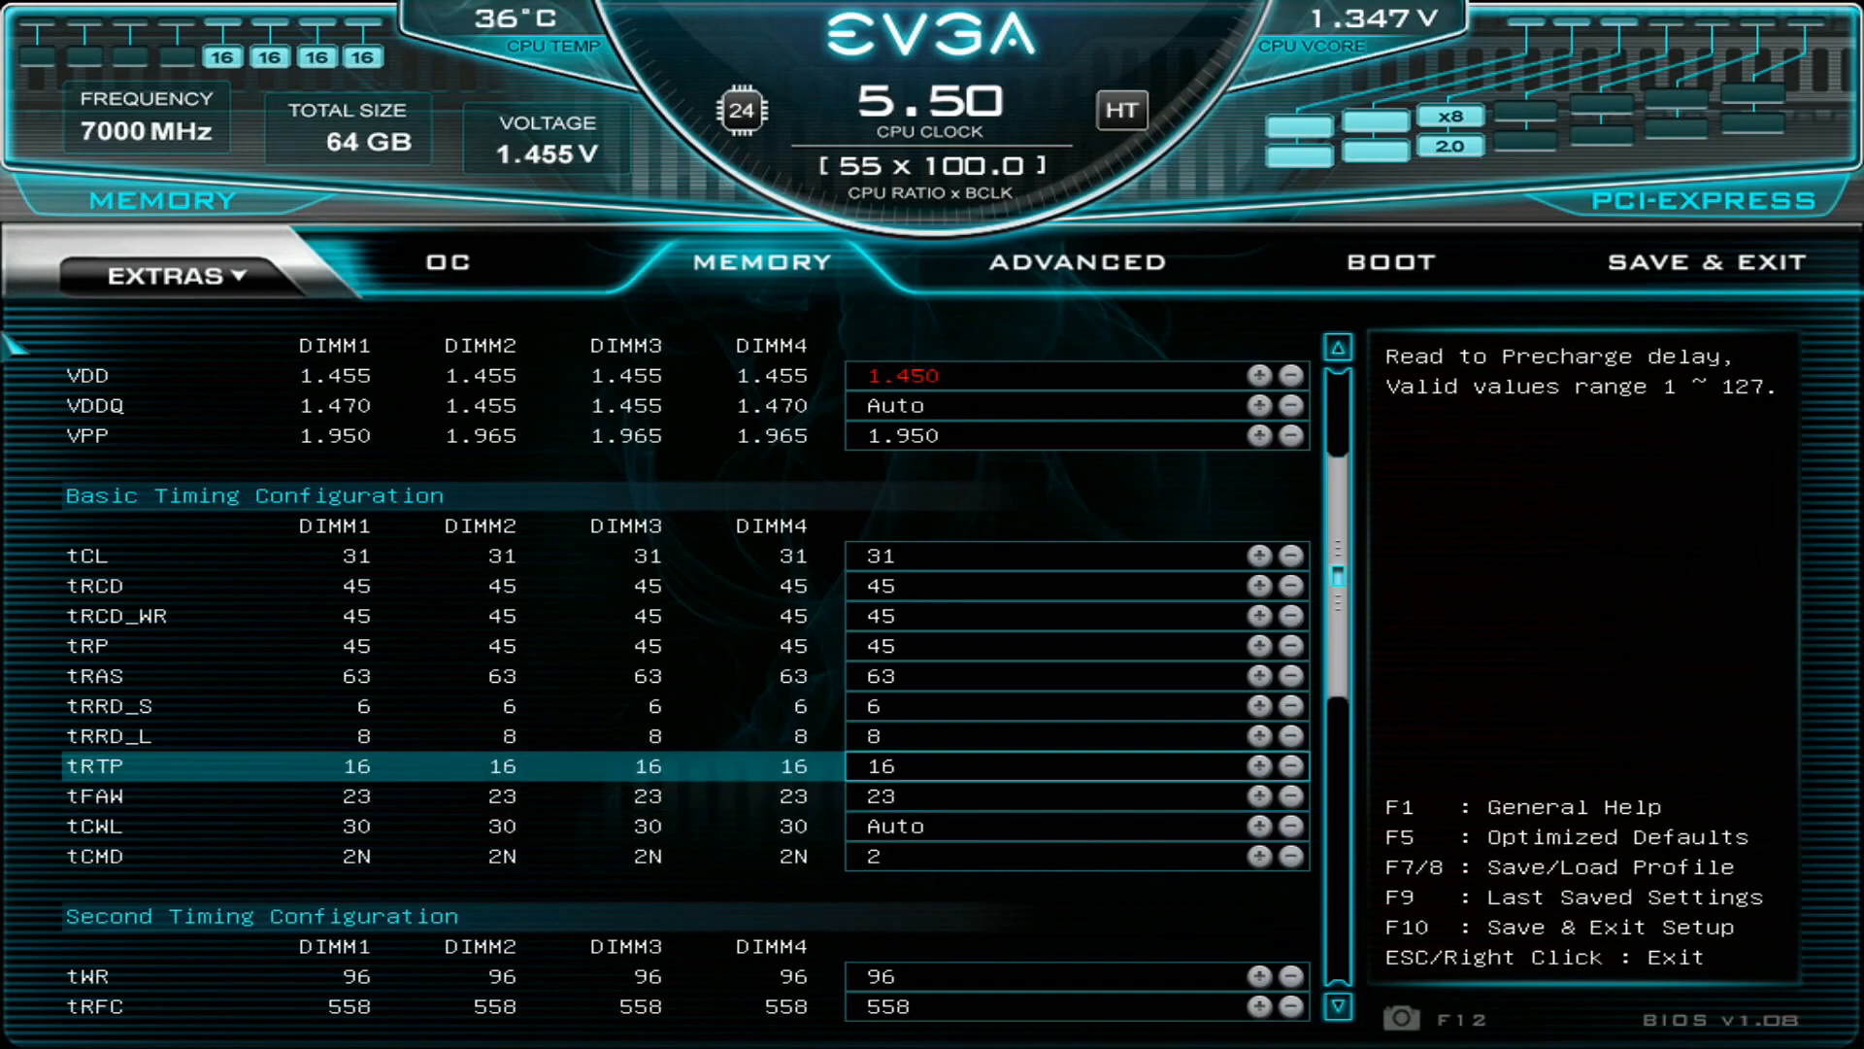
pyautogui.press('Up')
pyautogui.press('Up')
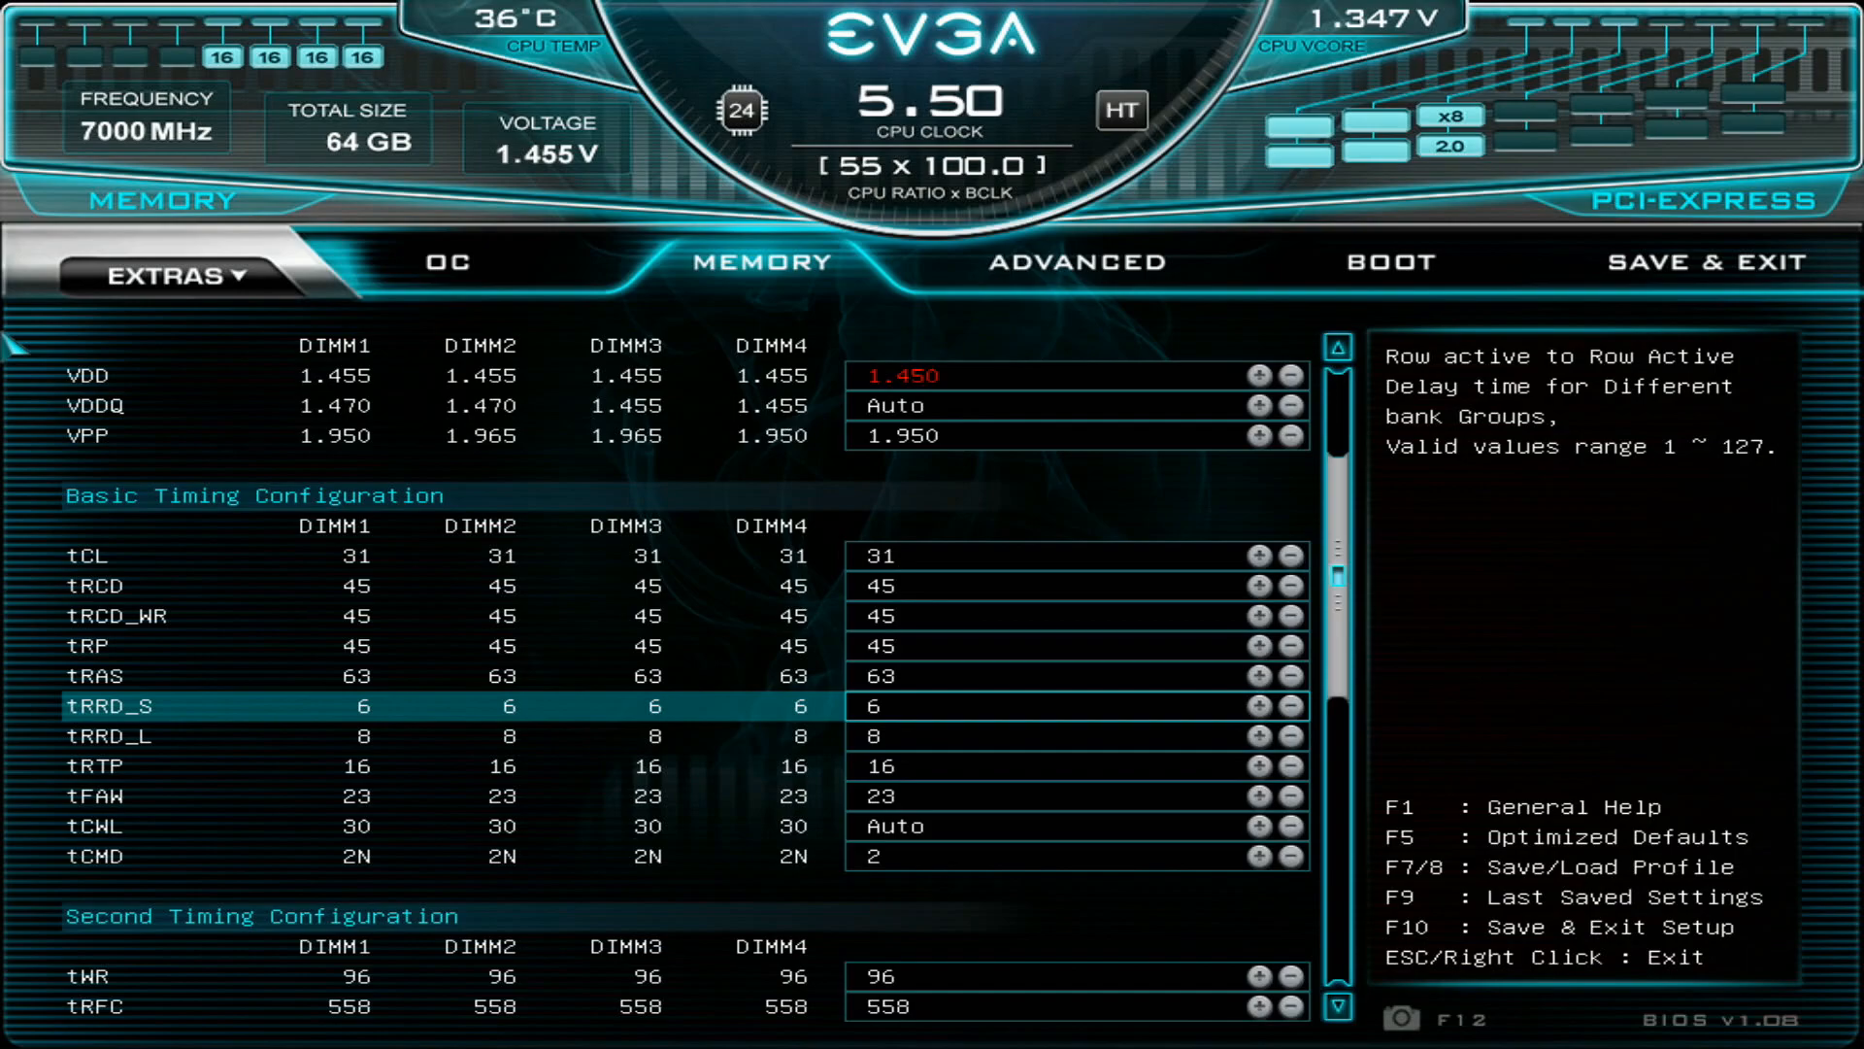
# - Compare the tRRD_S and tRRD_L row active delay settings
pyautogui.press('Down')
pyautogui.press('Down')
pyautogui.press('Down')
pyautogui.press('Up')
pyautogui.press('Up')
pyautogui.press('Up')
pyautogui.press('Down')
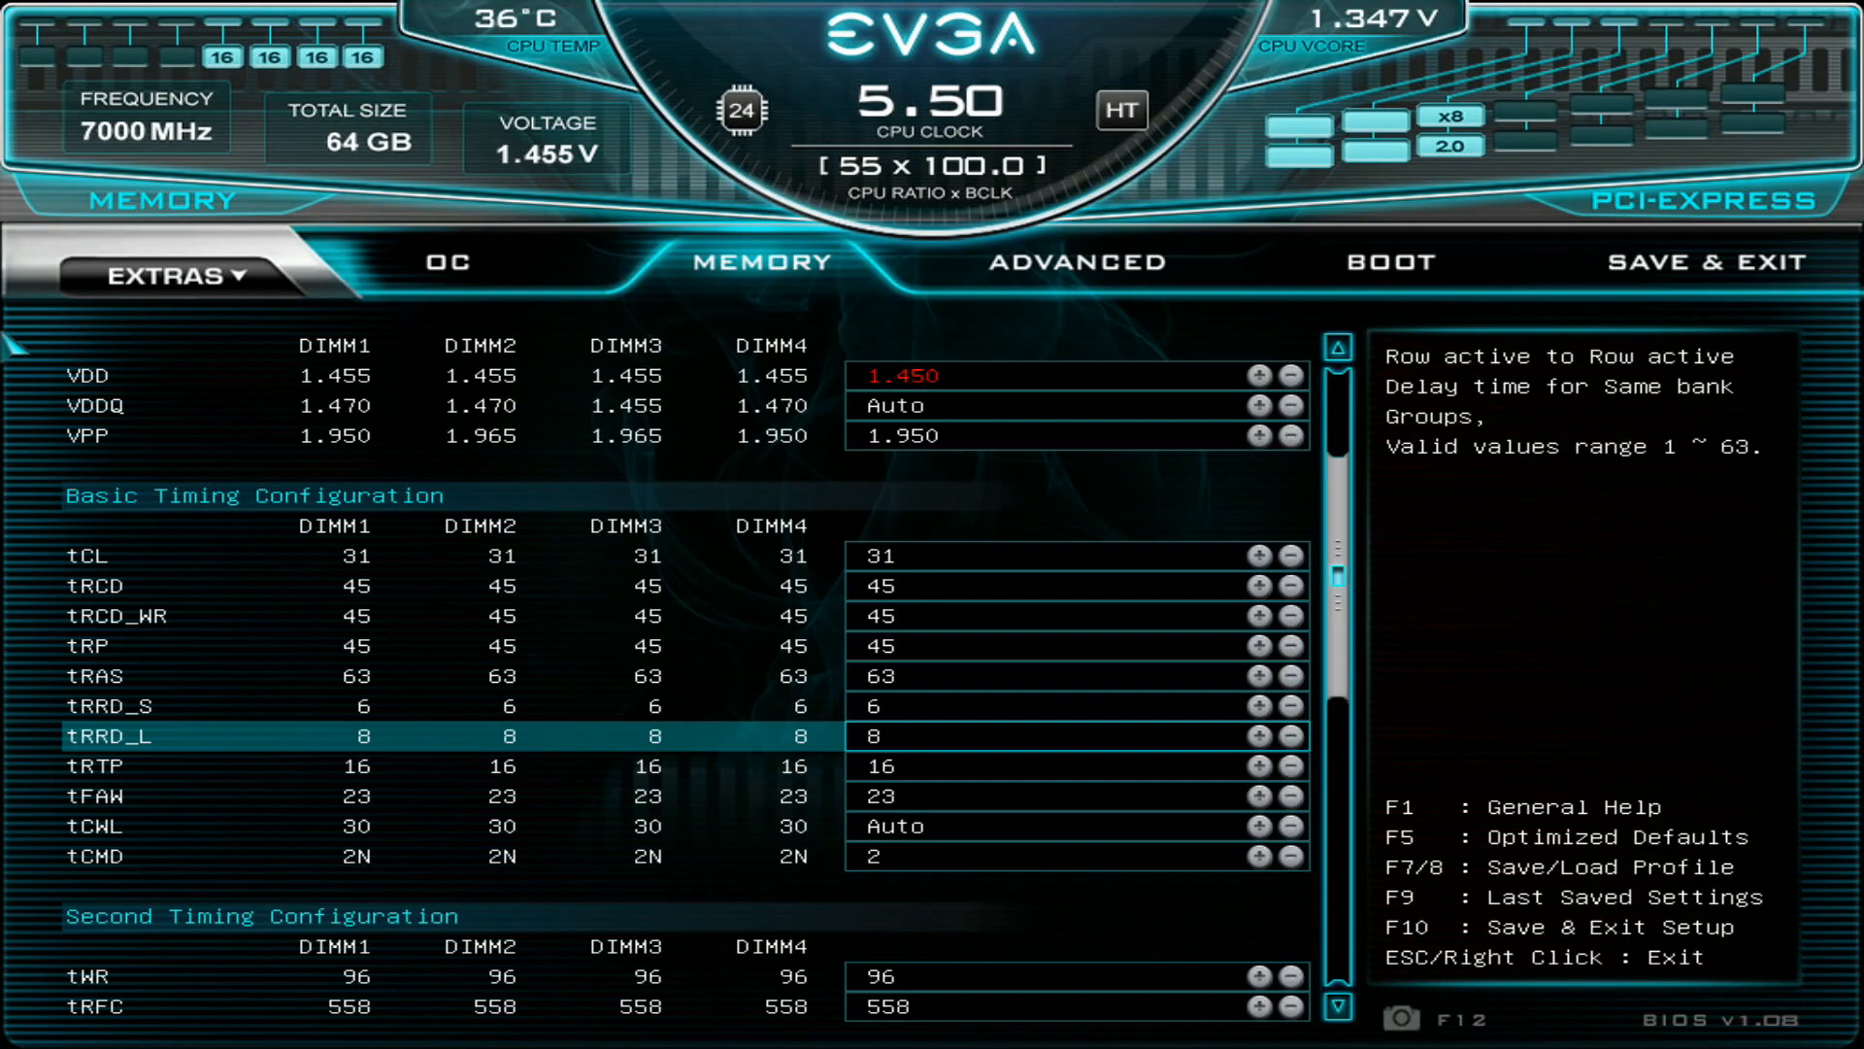
pyautogui.press('Up')
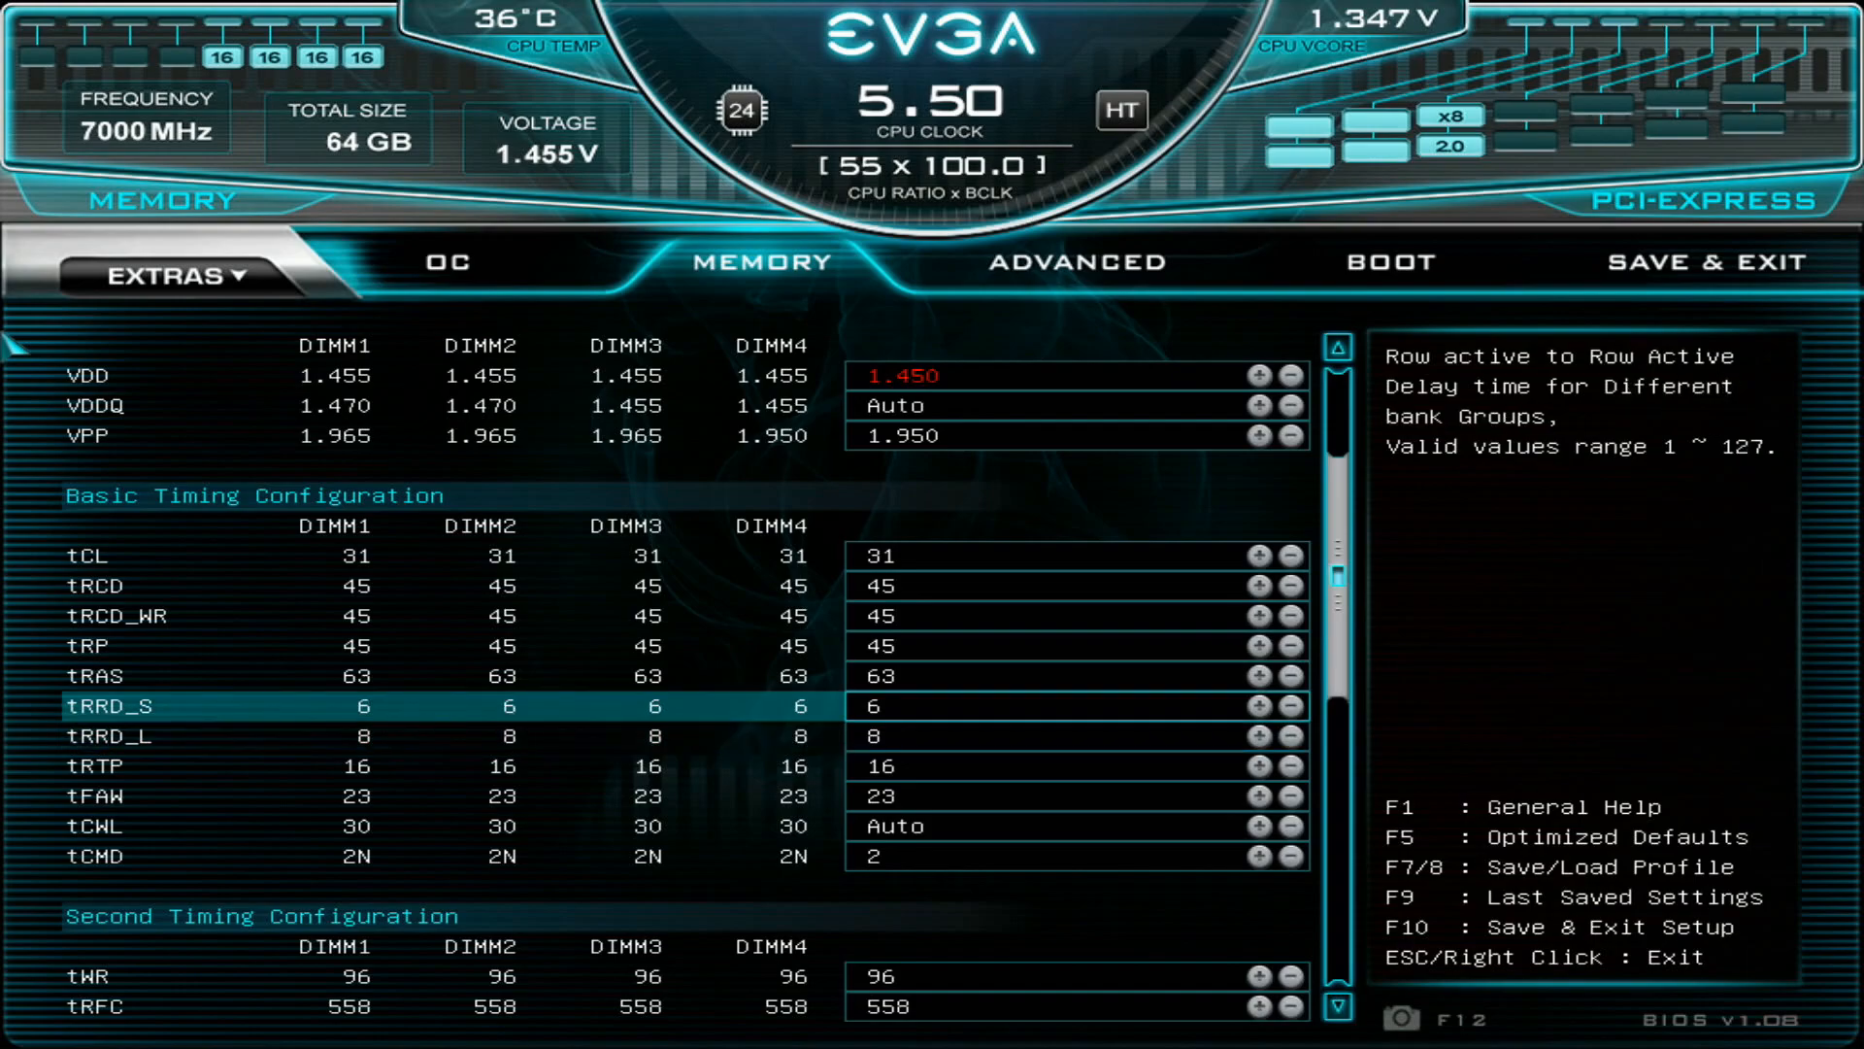
# - Examine the tRTP, tFAW and tCWL settings at the end of the basic timings
pyautogui.press('Down')
pyautogui.press('Down')
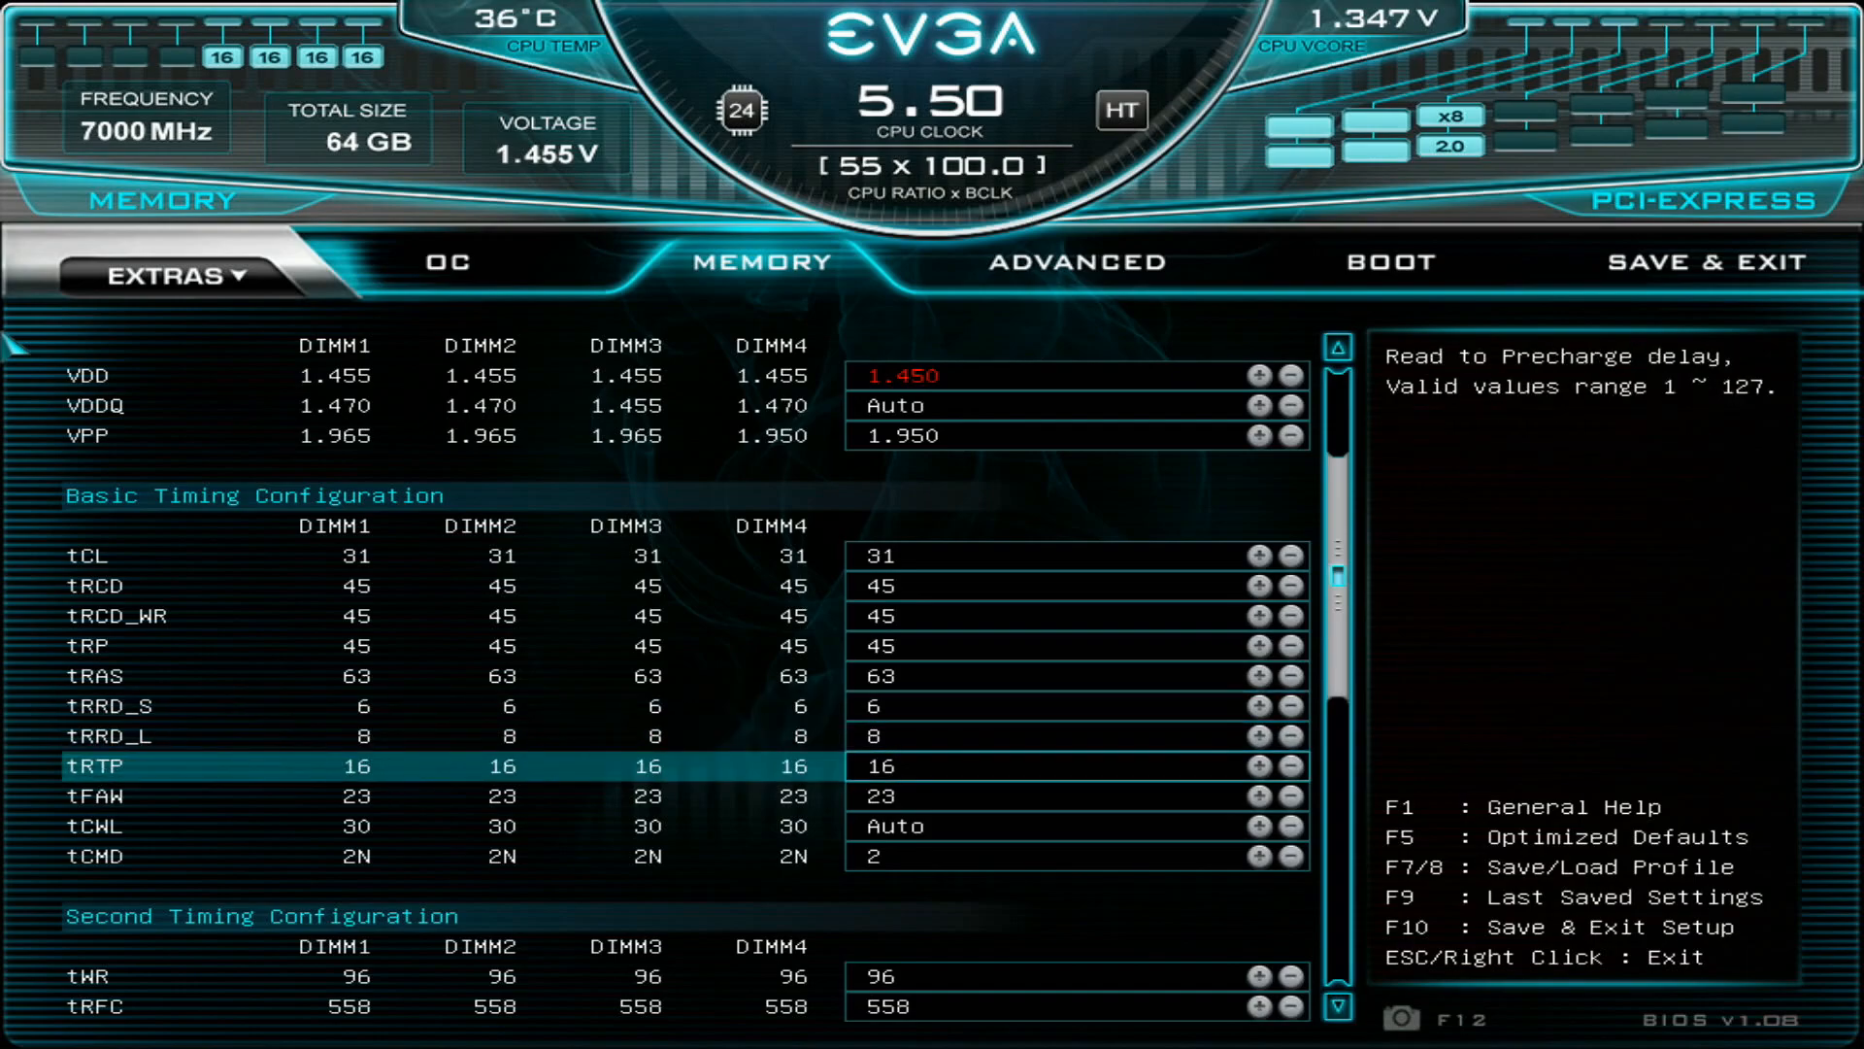
pyautogui.press('Down')
pyautogui.press('Up')
pyautogui.press('Down')
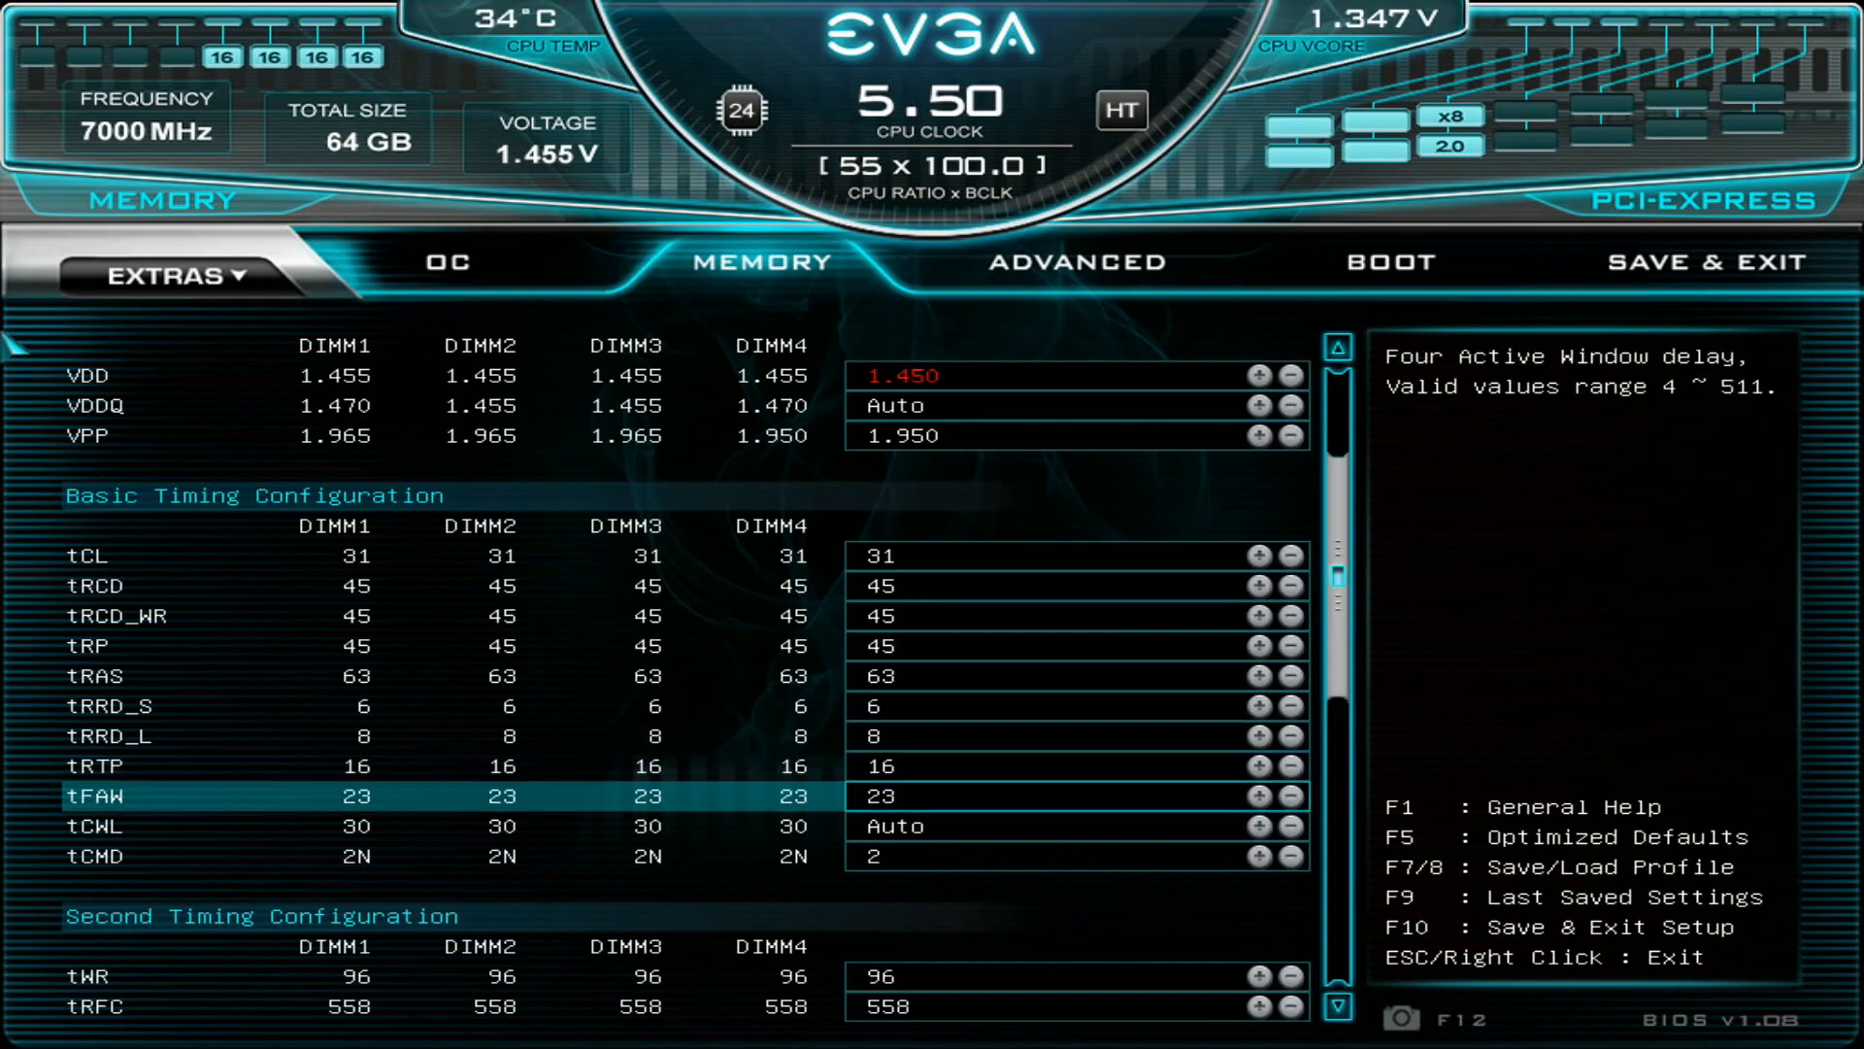
pyautogui.press('Up')
pyautogui.press('Down')
pyautogui.press('Down')
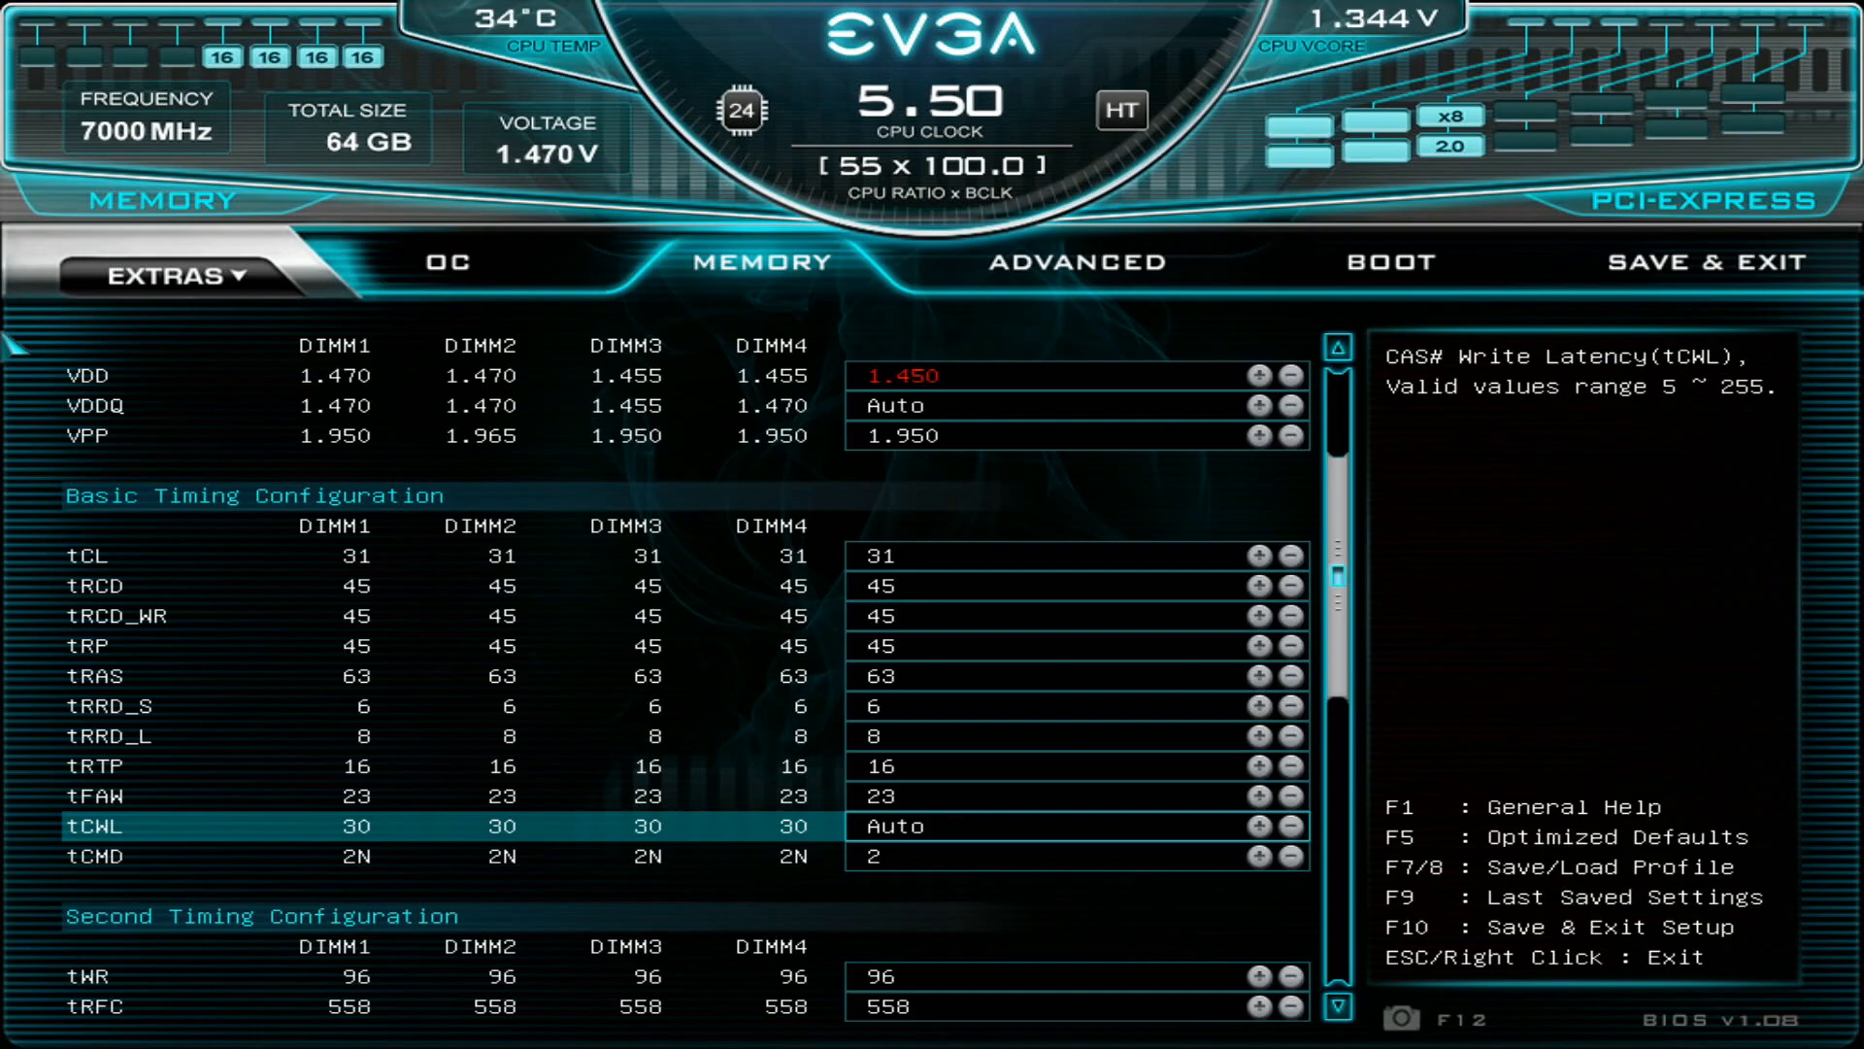
# - Skim the Second Timing Configuration section from tWR to tWTR_L, and go back to tRFC
pyautogui.press('Down')
pyautogui.press('Down')
pyautogui.press('Down')
pyautogui.press('Down')
pyautogui.press('Down')
pyautogui.press('Down')
pyautogui.press('Down')
pyautogui.press('Down')
pyautogui.press('Down')
pyautogui.press('Down')
pyautogui.press('Down')
pyautogui.press('Down')
pyautogui.press('Down')
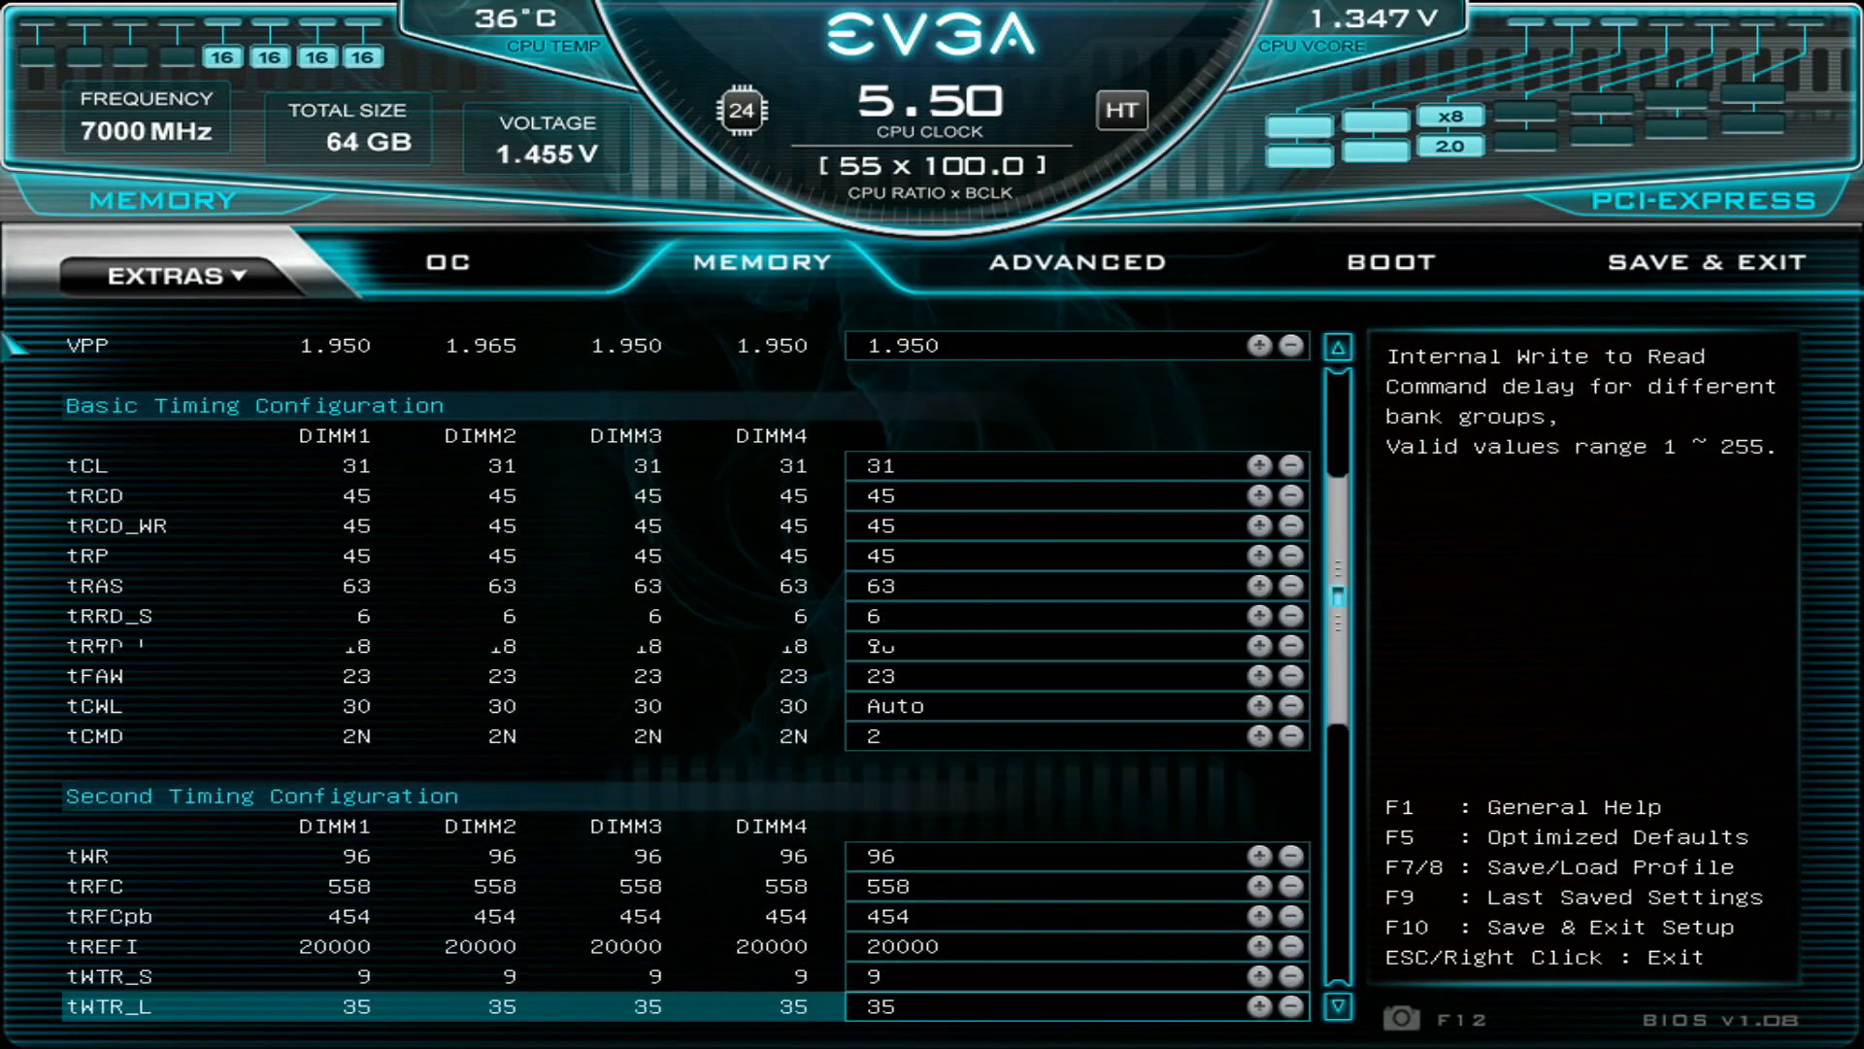
pyautogui.press('Up')
pyautogui.press('Up')
pyautogui.press('Up')
pyautogui.press('Up')
pyautogui.press('Up')
pyautogui.press('Up')
pyautogui.press('Up')
pyautogui.press('Up')
pyautogui.press('Up')
pyautogui.press('Up')
pyautogui.press('Up')
pyautogui.press('Up')
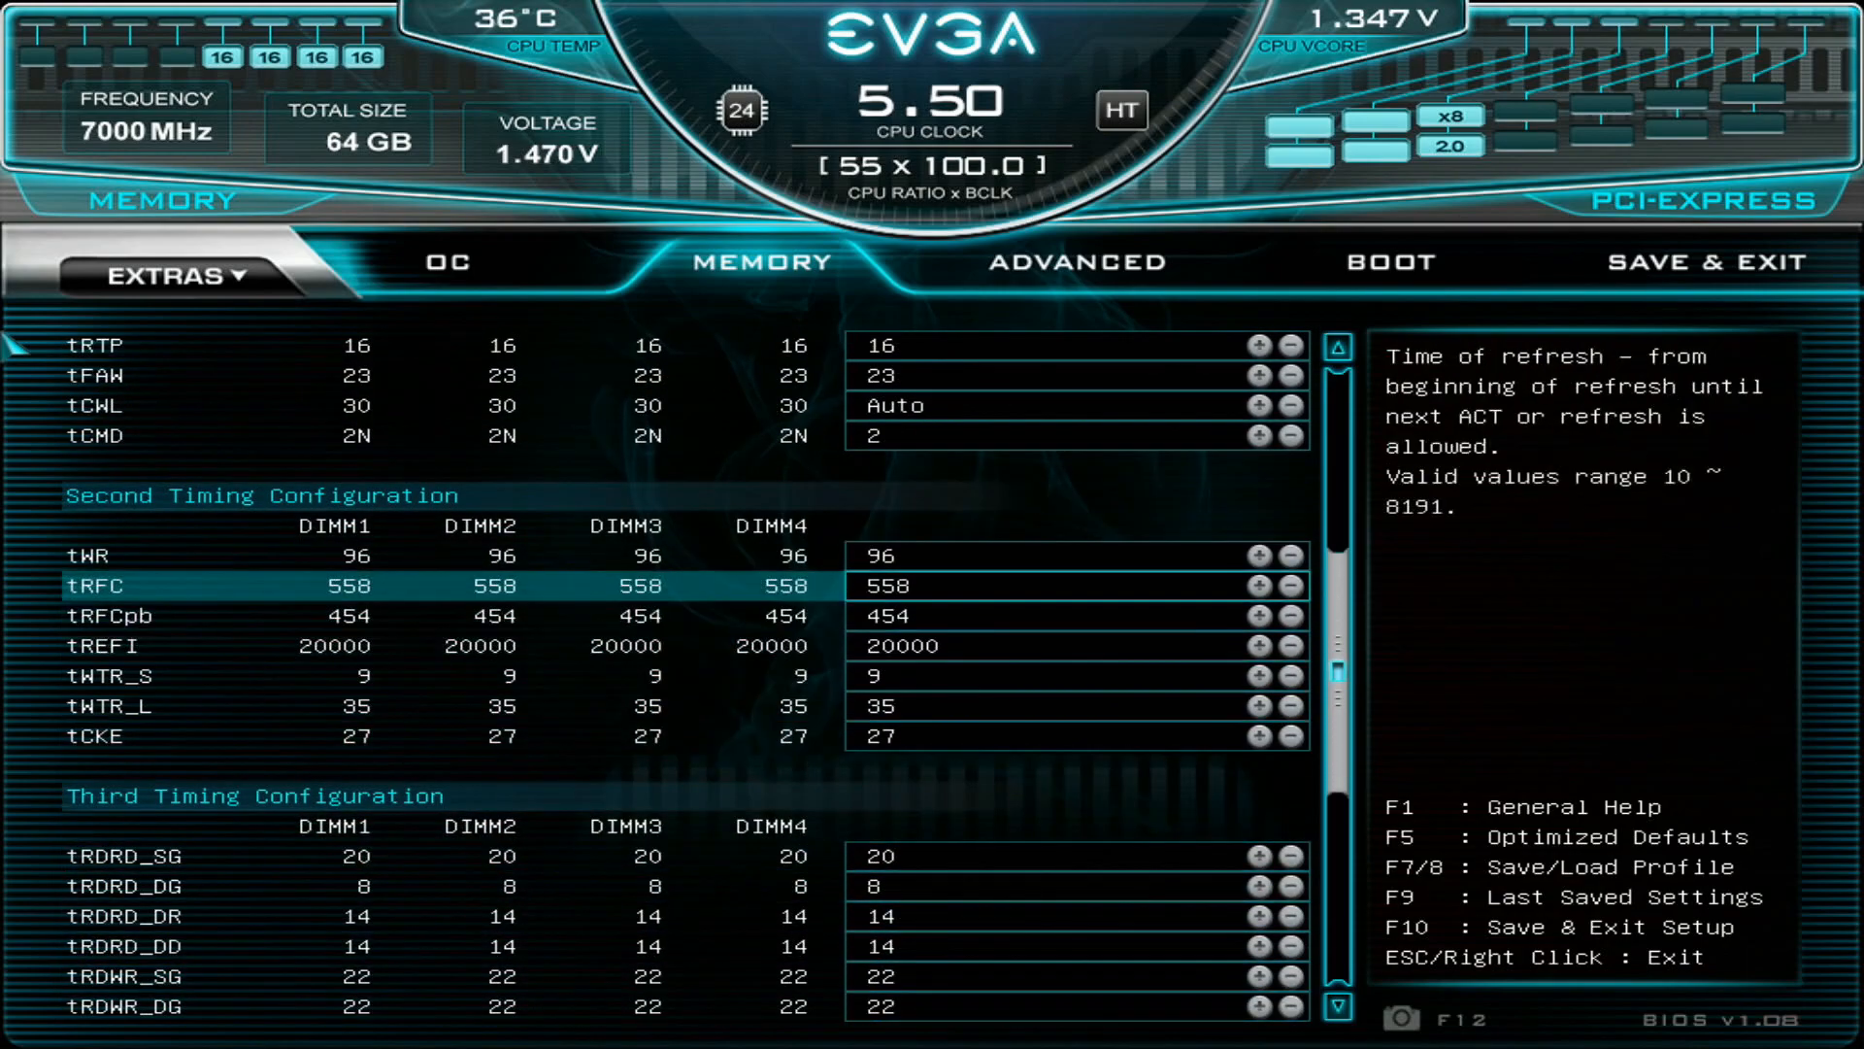
# - Skim the Third Timing Configuration section down to tXP, and return to the tCWL setting
pyautogui.press('Down')
pyautogui.press('Down')
pyautogui.press('Down')
pyautogui.press('Down')
pyautogui.press('Down')
pyautogui.press('Down')
pyautogui.press('Down')
pyautogui.press('Down')
pyautogui.press('Down')
pyautogui.press('Down')
pyautogui.press('Down')
pyautogui.press('Down')
pyautogui.press('Down')
pyautogui.press('Down')
pyautogui.press('Down')
pyautogui.press('Down')
pyautogui.press('Down')
pyautogui.press('Down')
pyautogui.press('Down')
pyautogui.press('Down')
pyautogui.press('Down')
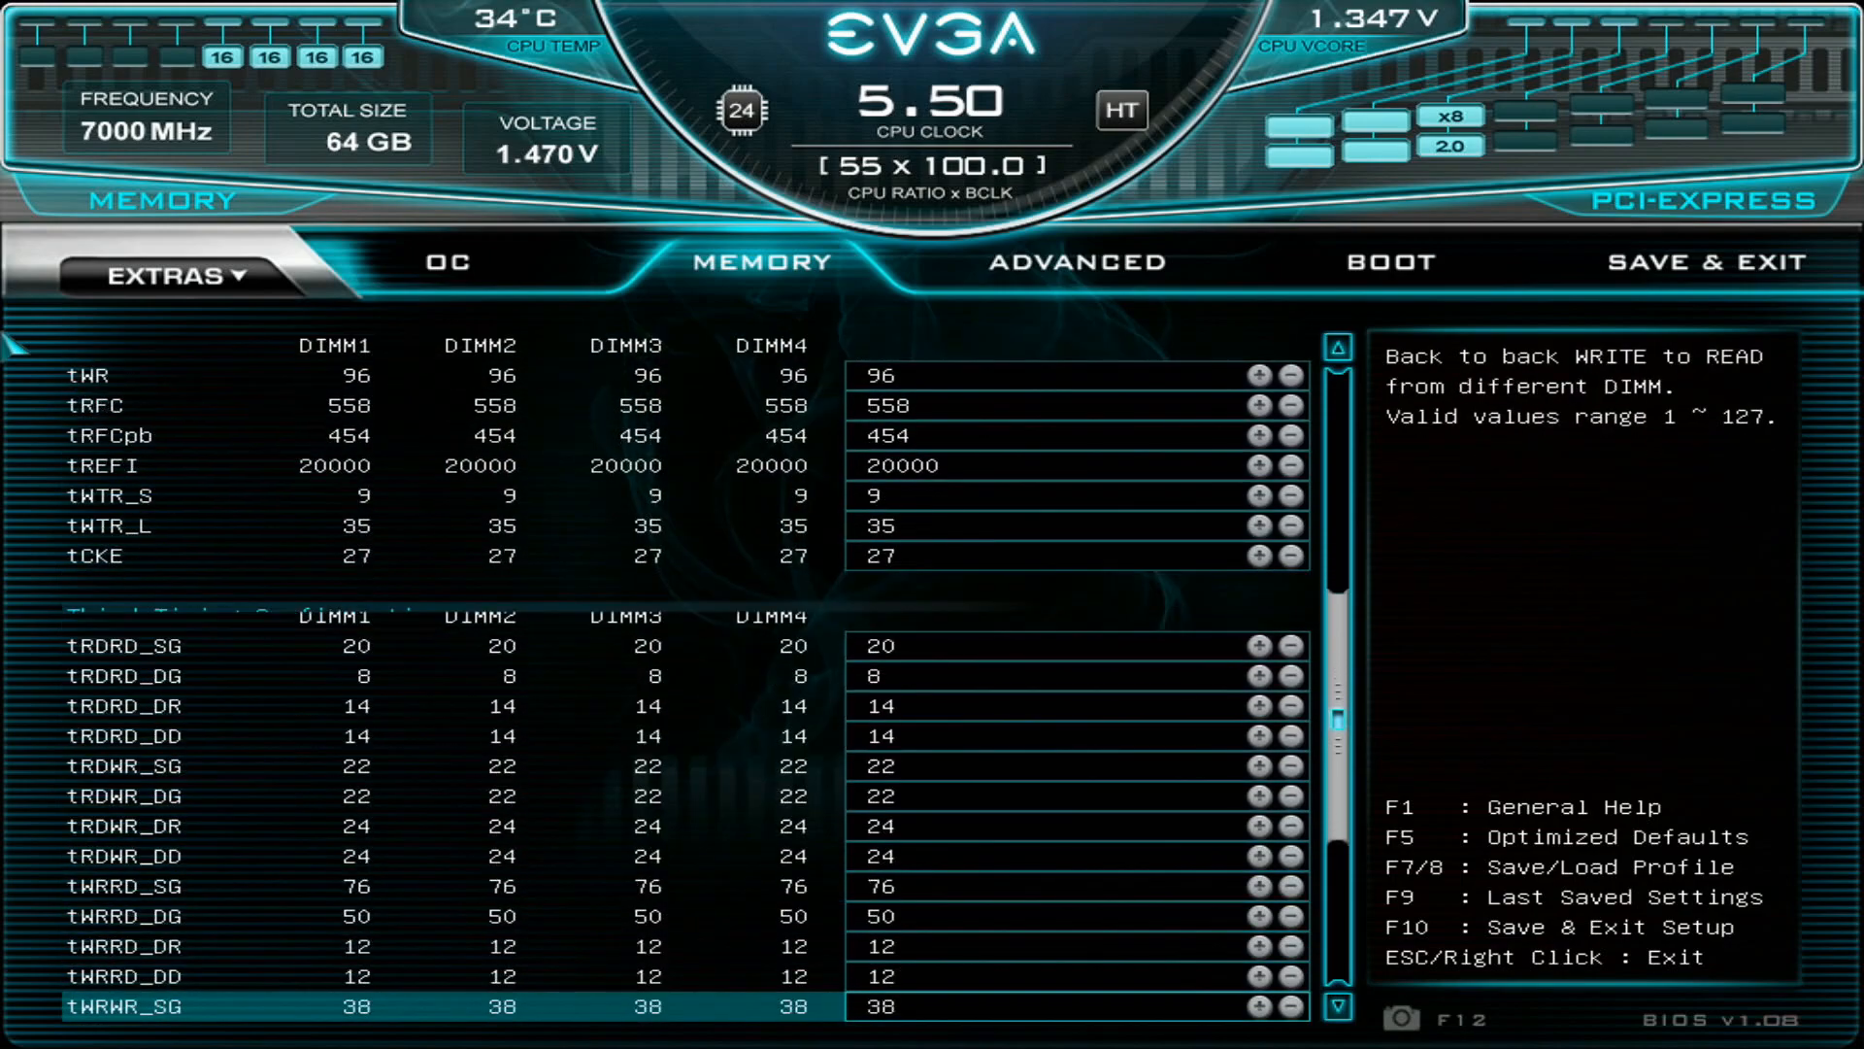
pyautogui.press('Up')
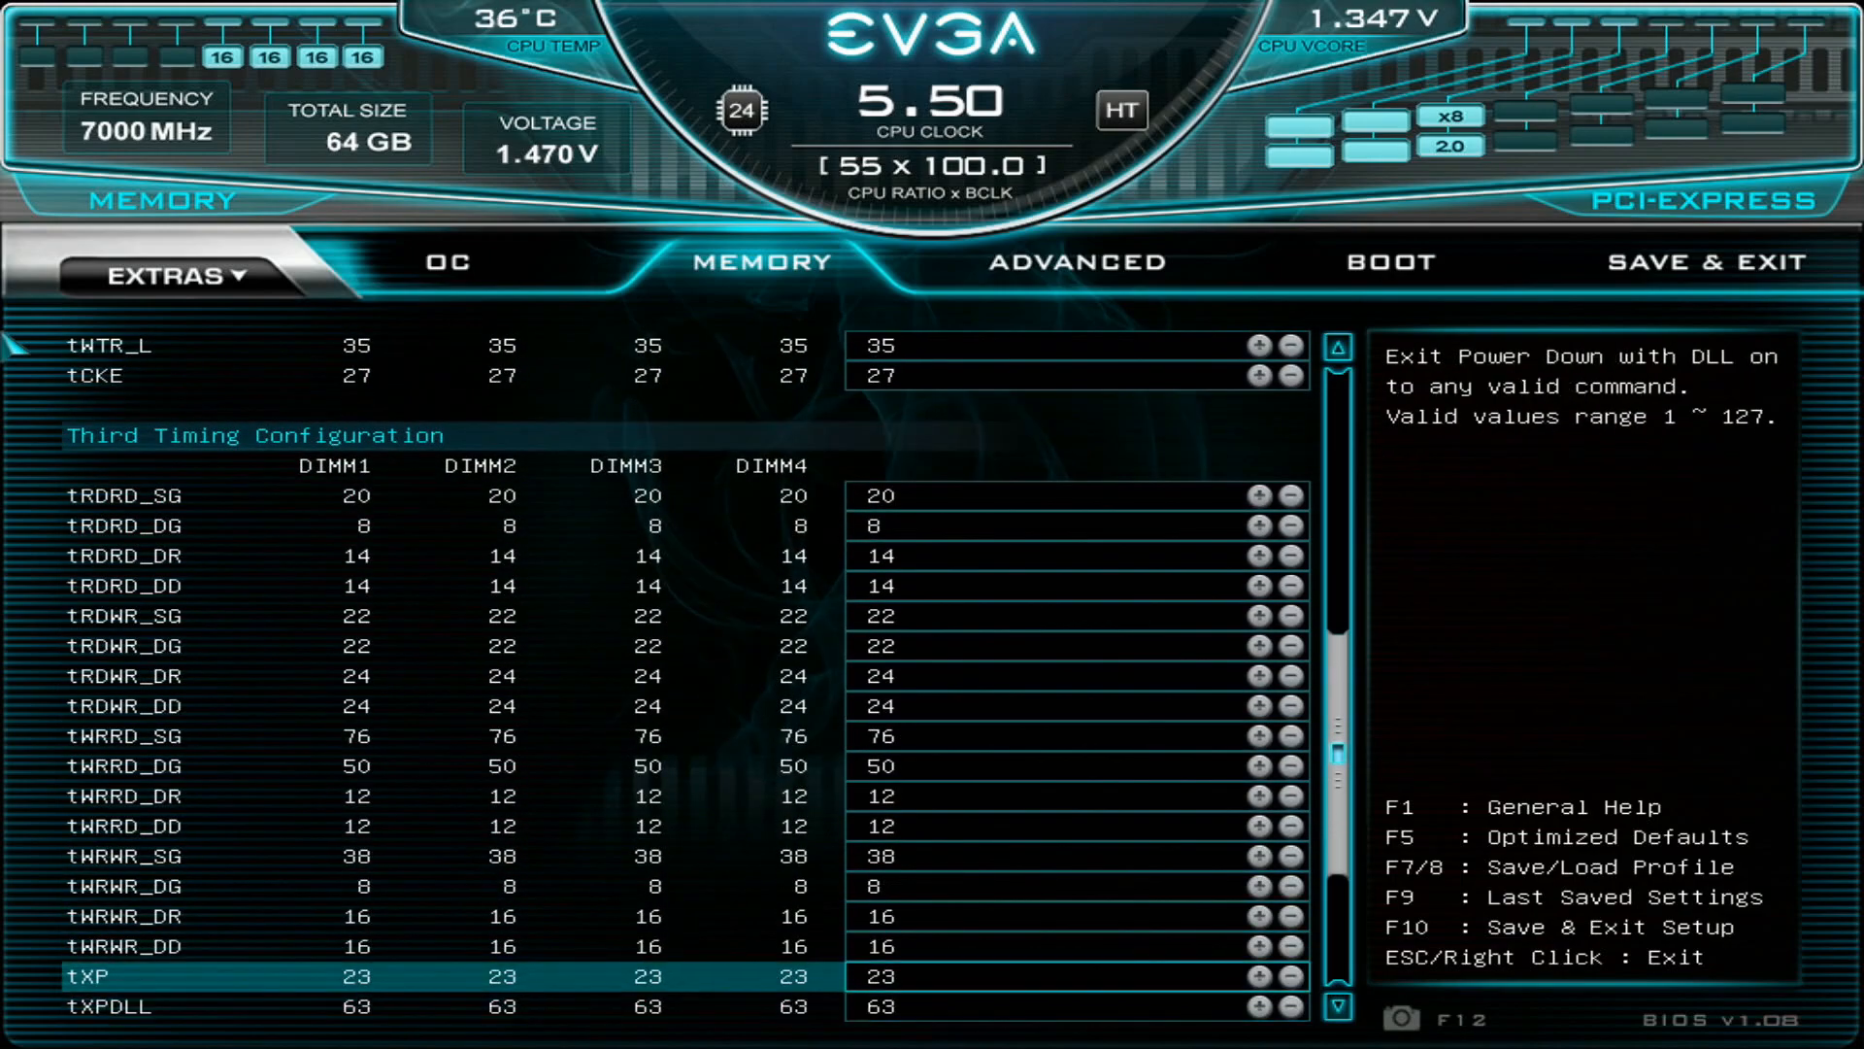
pyautogui.press('Up')
pyautogui.press('Up')
pyautogui.press('Up')
pyautogui.press('Up')
pyautogui.press('Up')
pyautogui.press('Up')
pyautogui.press('Up')
pyautogui.press('Up')
pyautogui.press('Up')
pyautogui.press('Up')
pyautogui.press('Up')
pyautogui.press('Up')
pyautogui.press('Up')
pyautogui.press('Up')
pyautogui.press('Up')
pyautogui.press('Up')
pyautogui.press('Up')
pyautogui.press('Up')
pyautogui.press('Up')
pyautogui.press('Up')
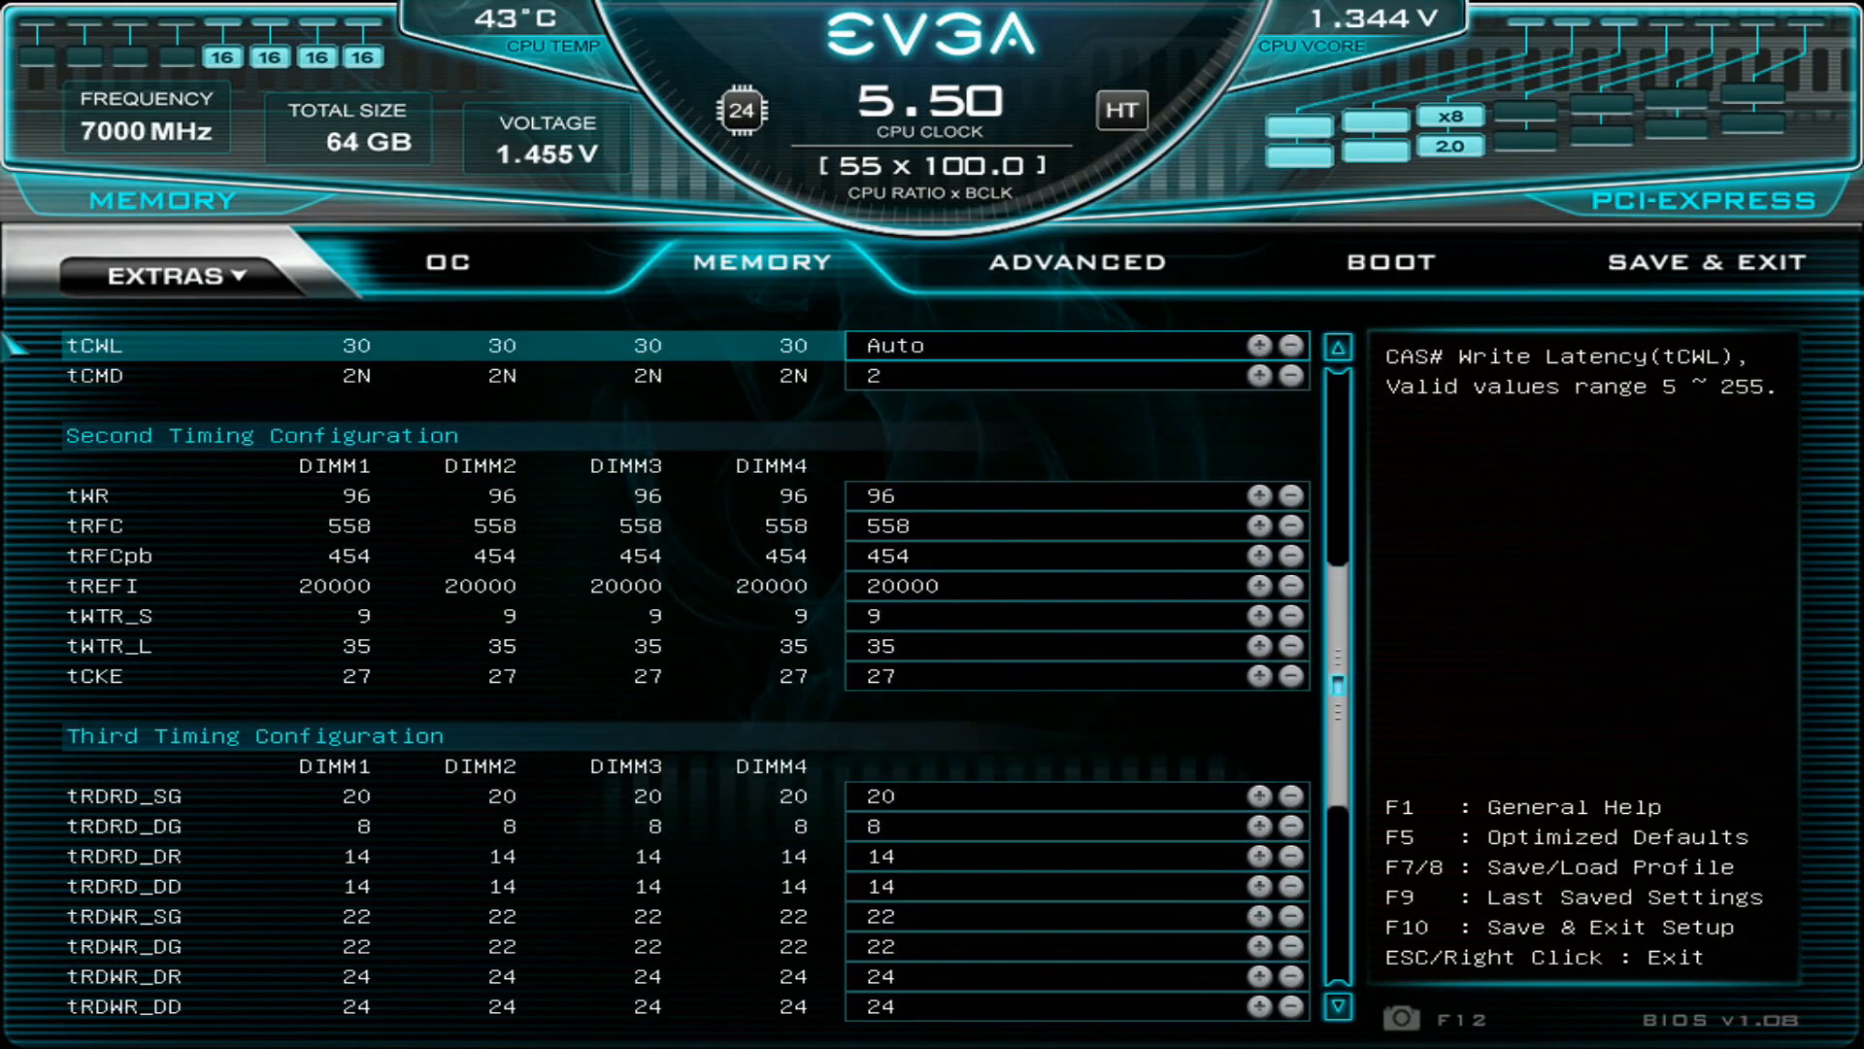
# - Examine tWR, and compare the tRFC and tRFCpb refresh times in the Second Timing Configuration section
pyautogui.press('Down')
pyautogui.press('Down')
pyautogui.press('Down')
pyautogui.press('Up')
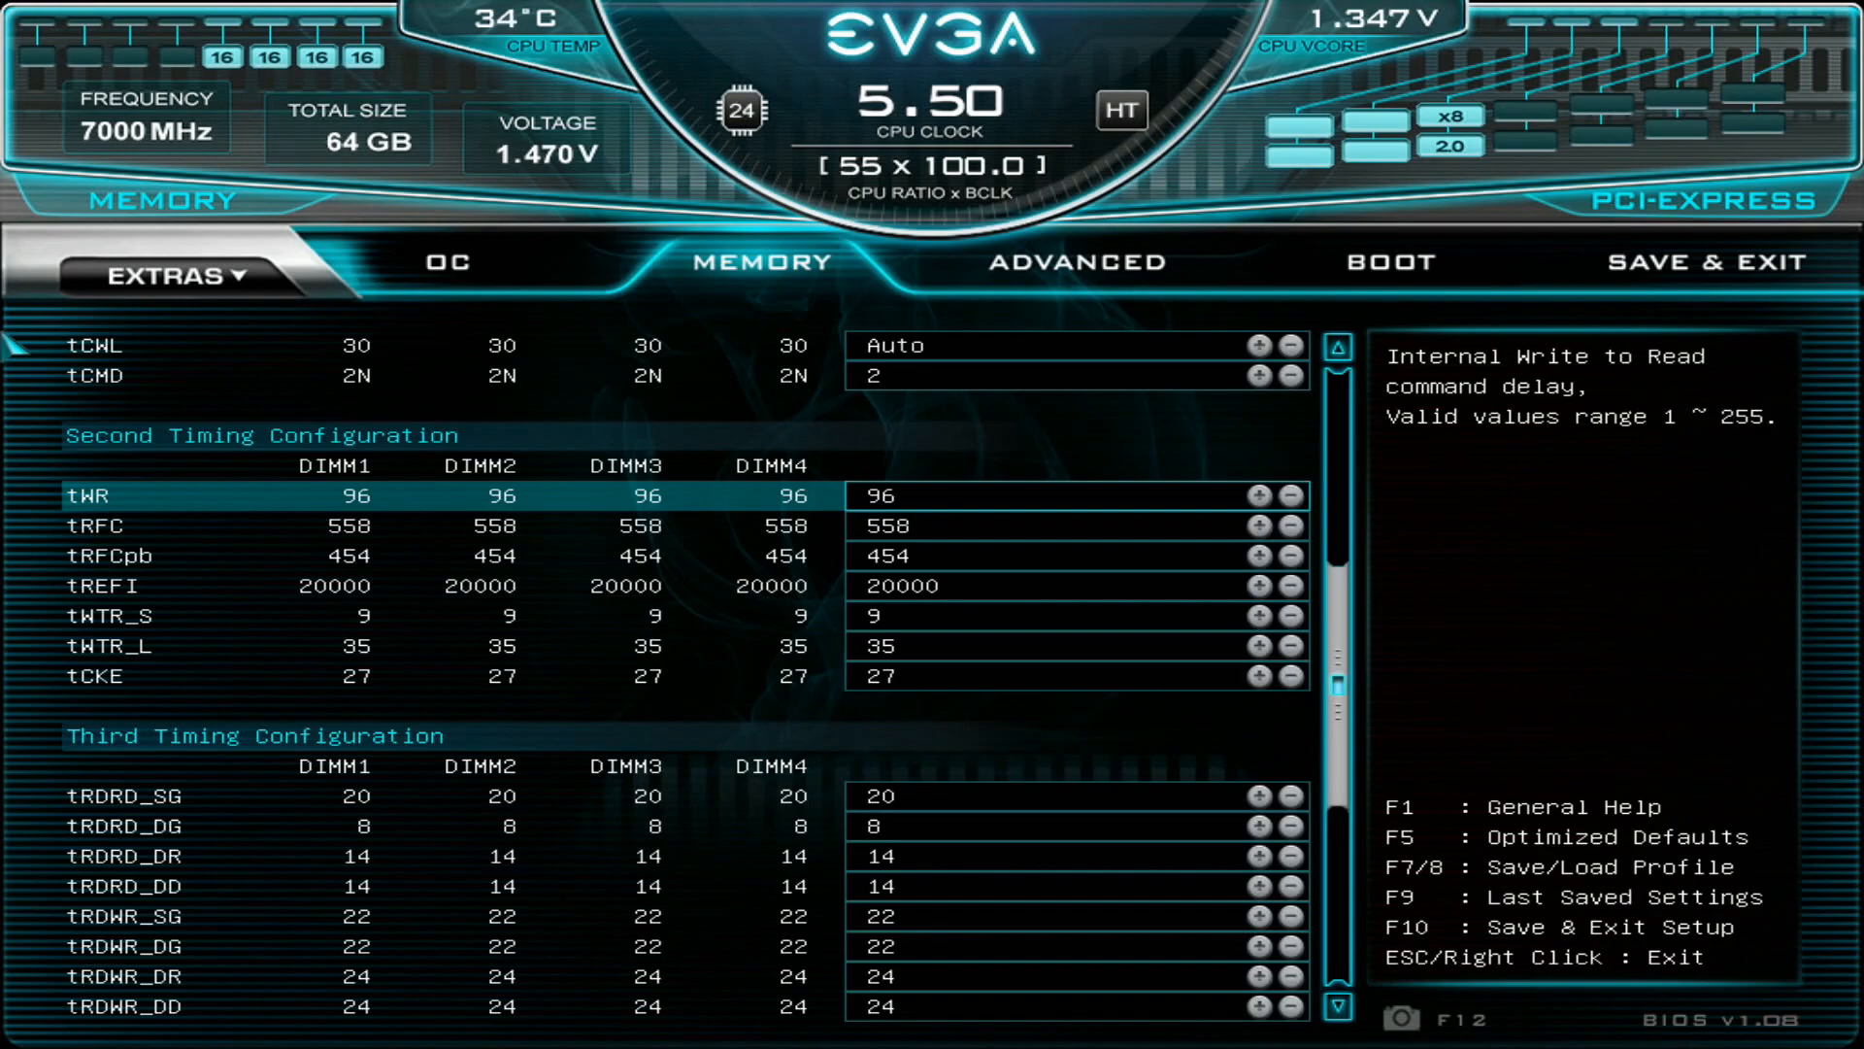
pyautogui.press('Down')
pyautogui.press('Down')
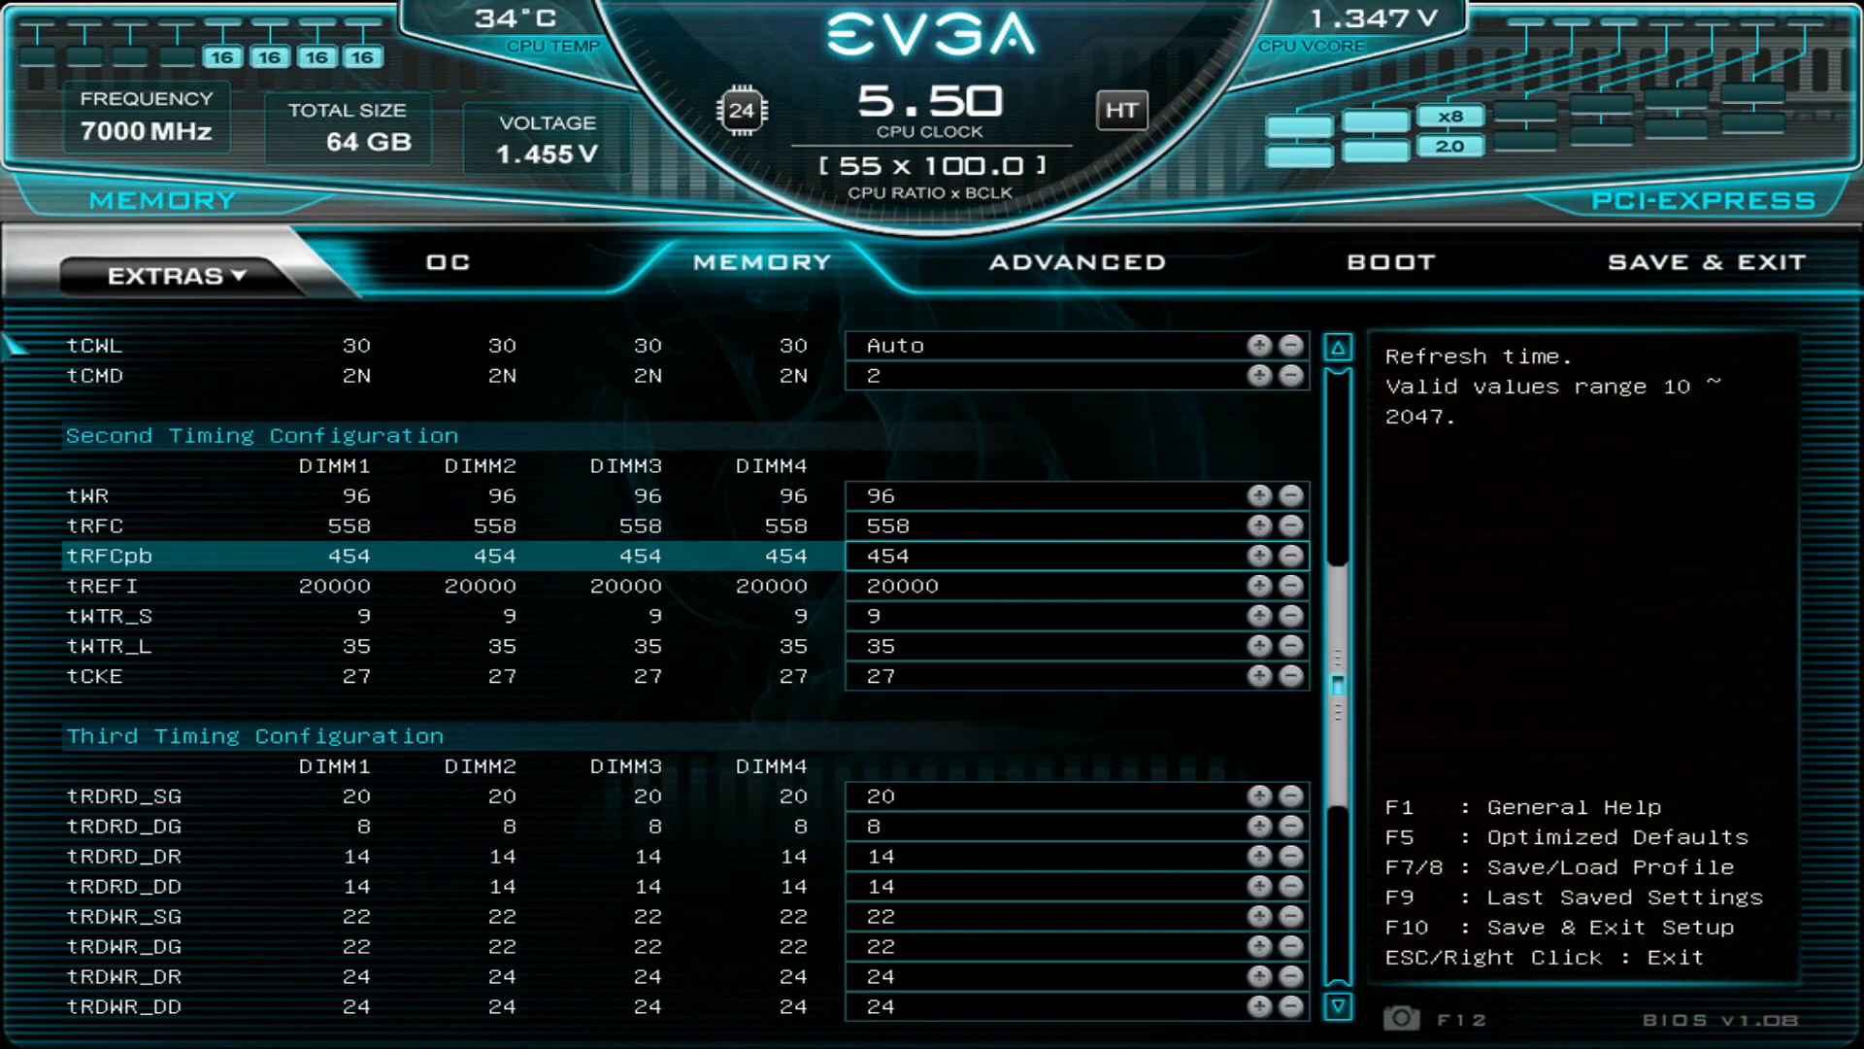
pyautogui.press('Up')
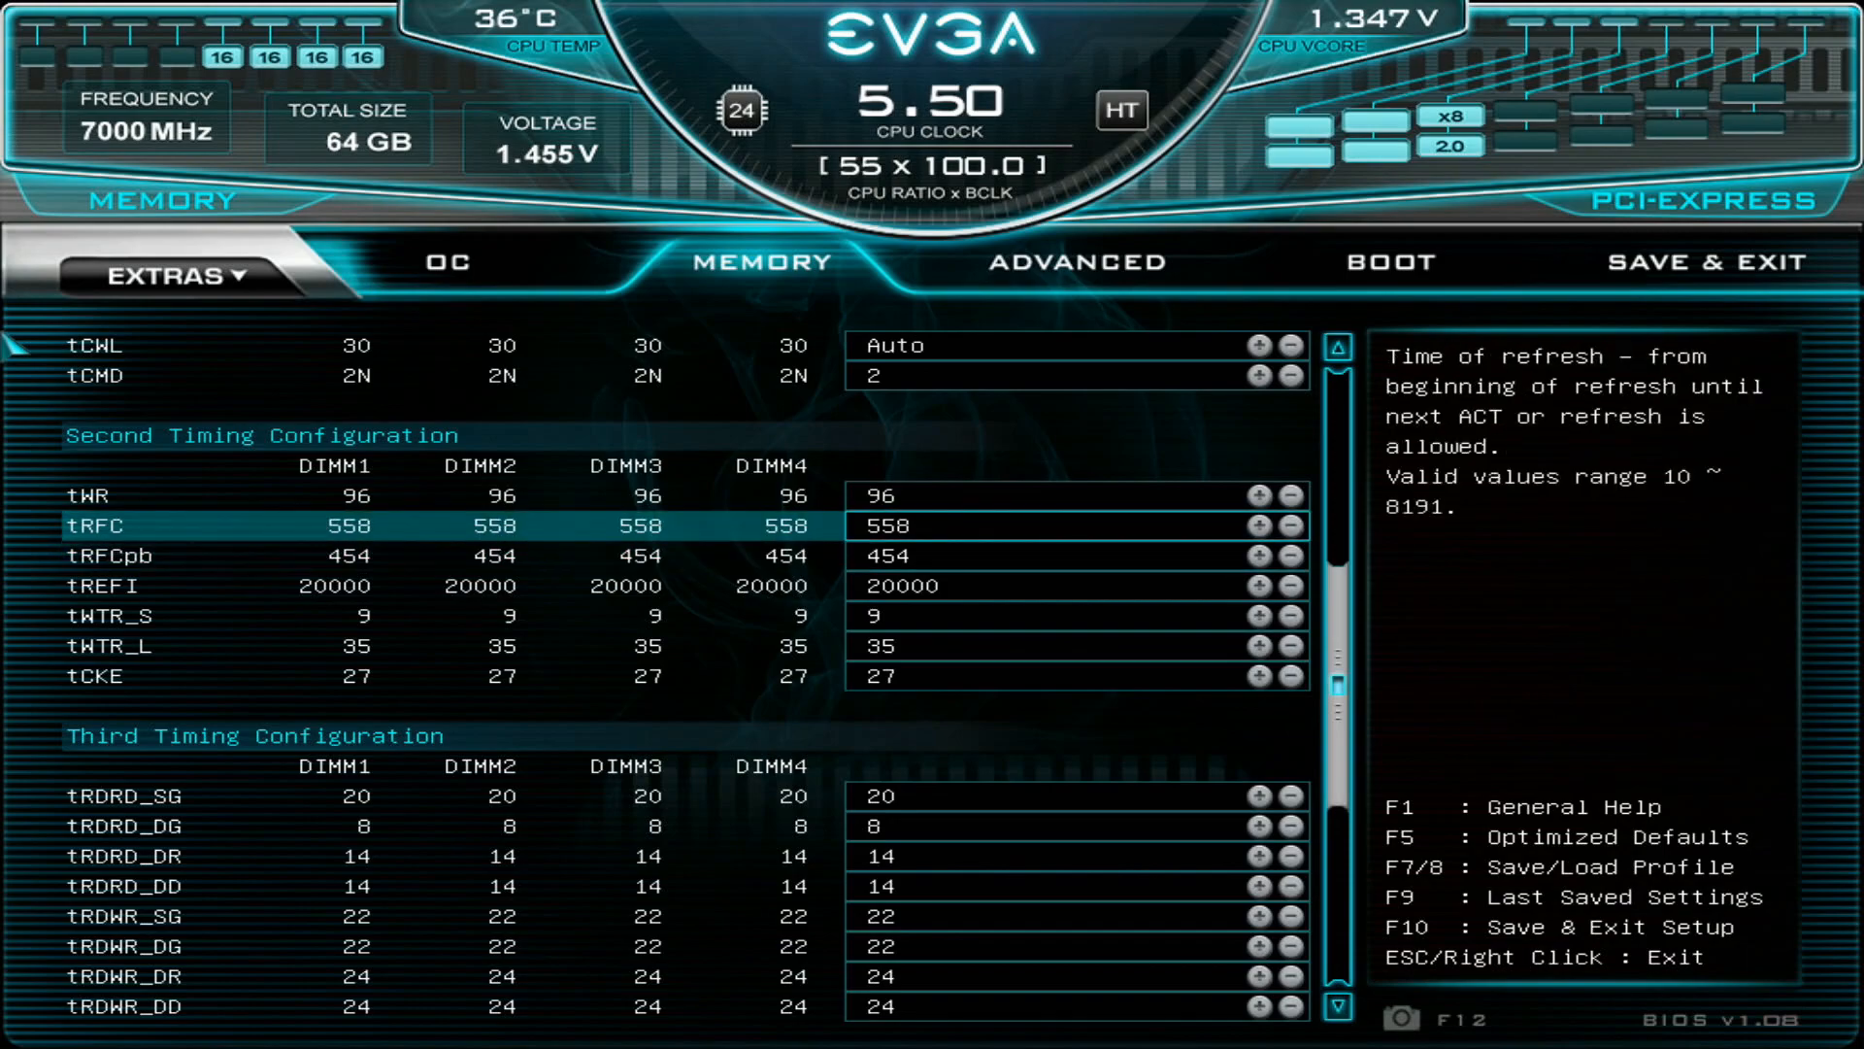
pyautogui.press('Down')
pyautogui.press('Up')
pyautogui.press('Down')
pyautogui.press('Down')
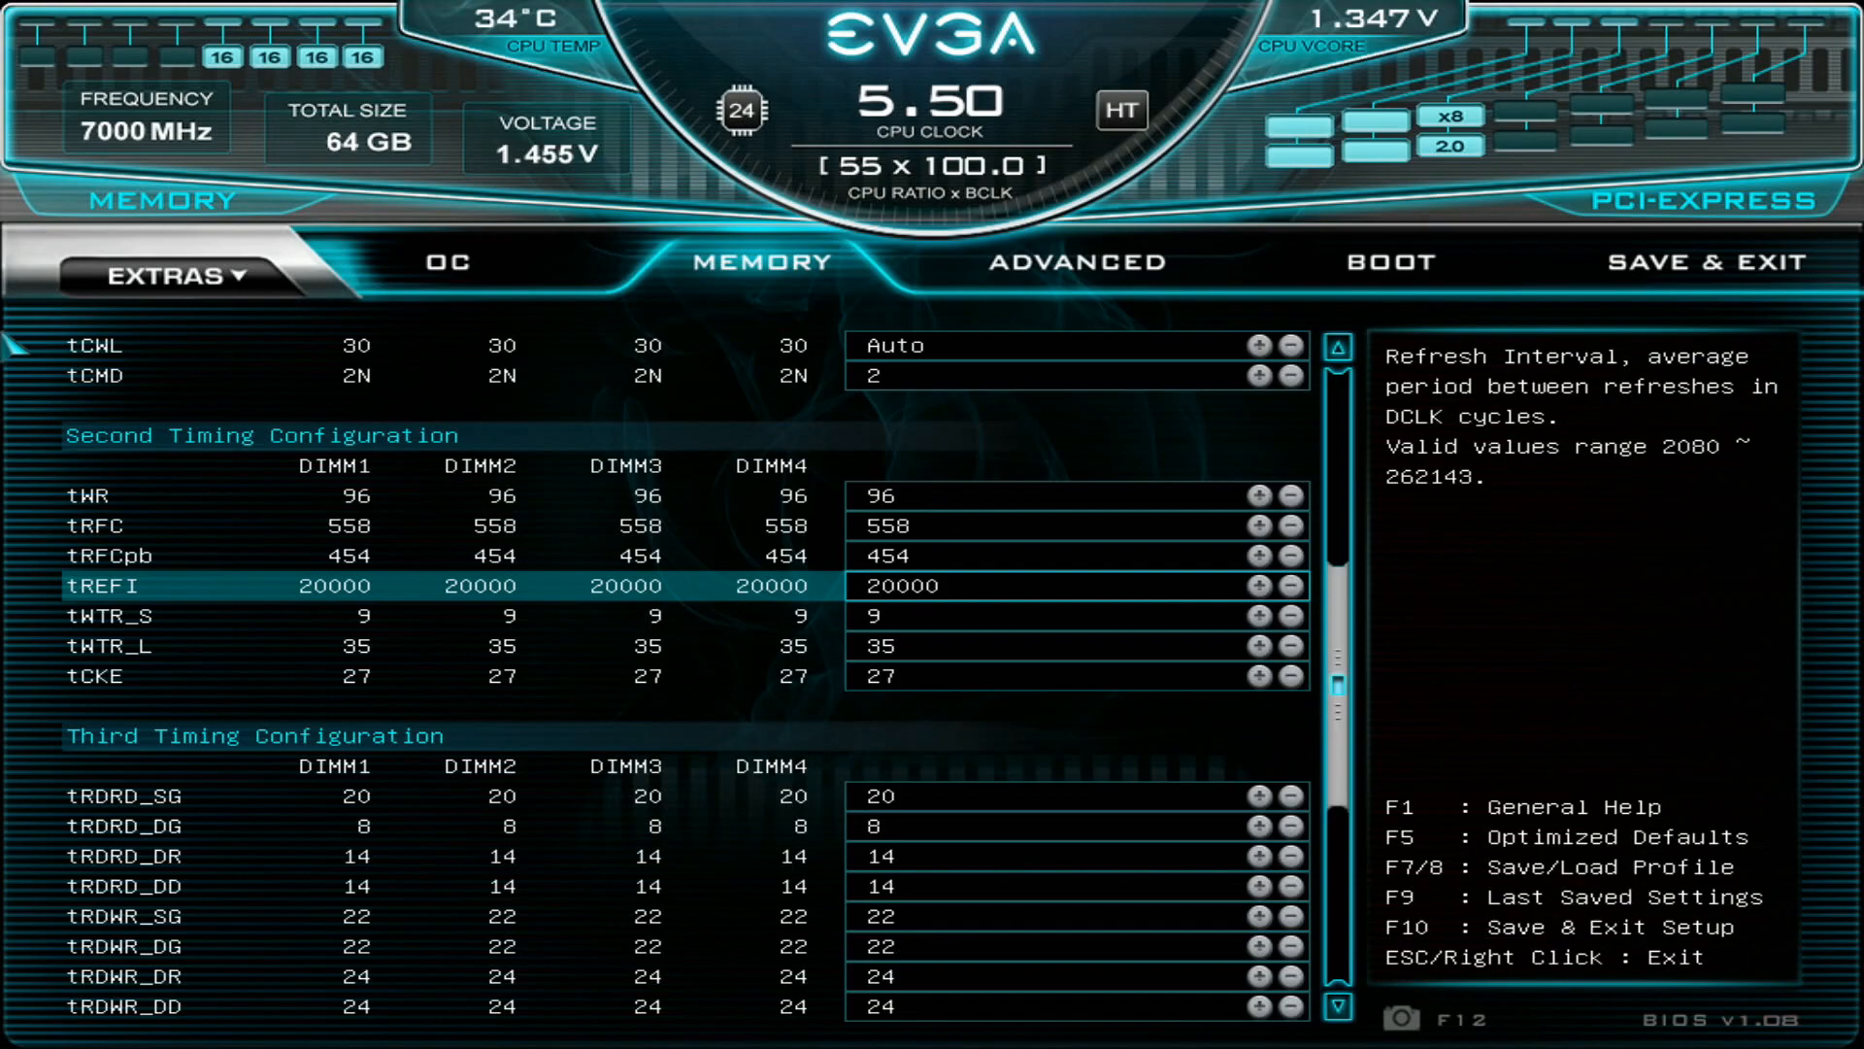
# - Examine the tREFI refresh interval, the tWTR_S and tWTR_L delays, and the tCKE setting
pyautogui.press('Down')
pyautogui.press('Down')
pyautogui.press('Up')
pyautogui.press('Down')
pyautogui.press('Up')
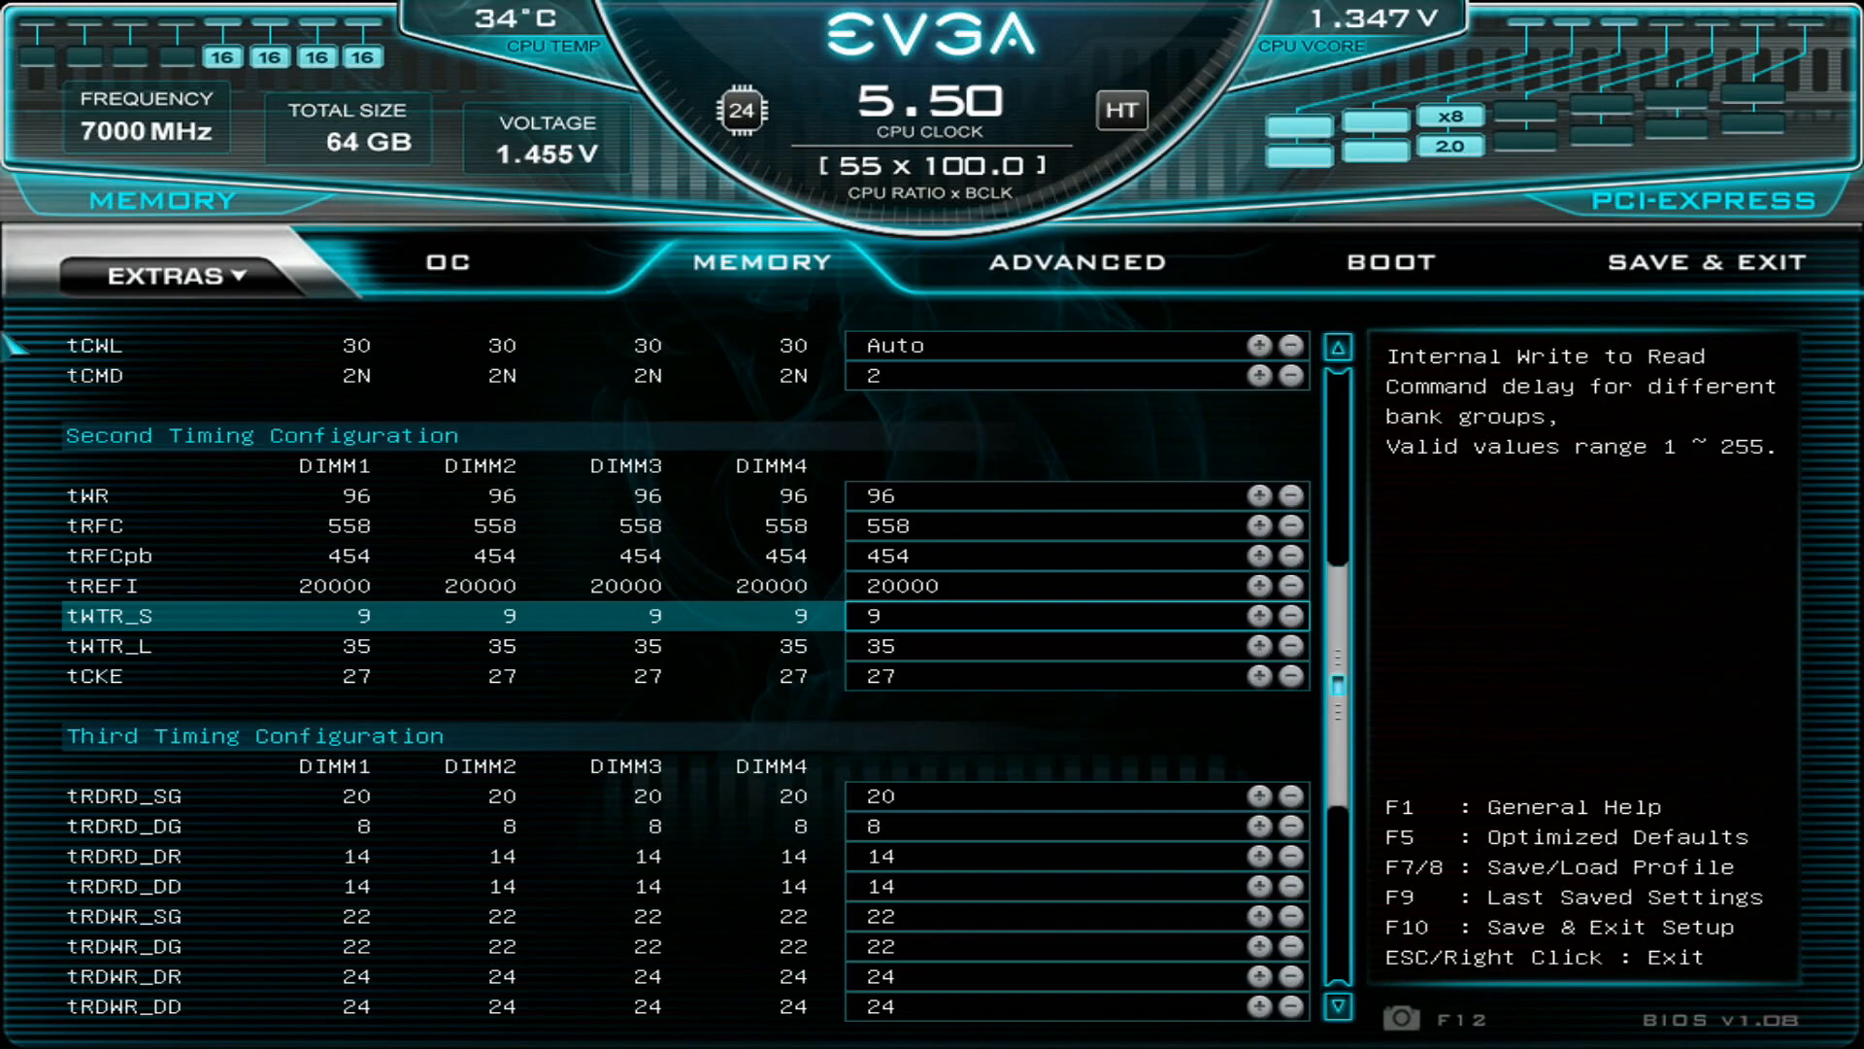
pyautogui.press('Down')
pyautogui.press('Down')
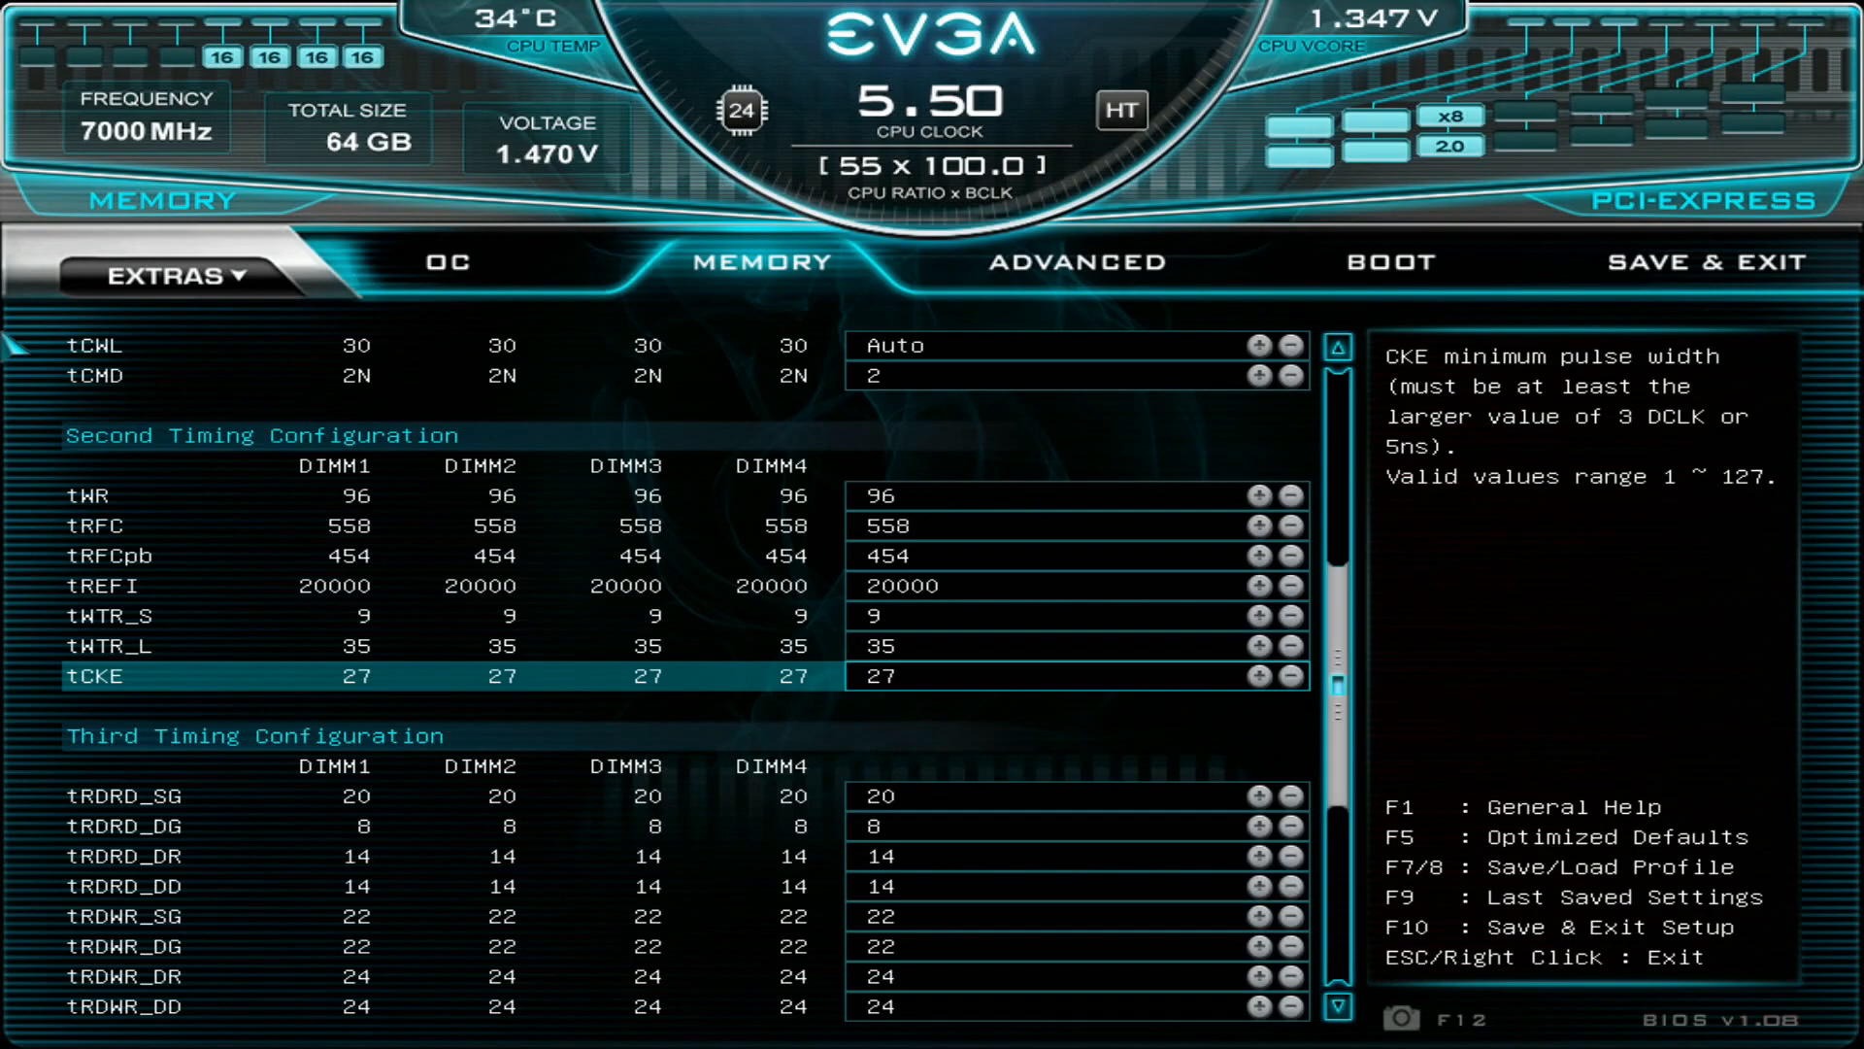
# - Browse the Third Timing Configuration section from tRDRD_SG down to tRDPDEN, and go back to tRDWR_DD
pyautogui.press('Down')
pyautogui.press('Down')
pyautogui.press('Down')
pyautogui.press('Down')
pyautogui.press('Down')
pyautogui.press('Down')
pyautogui.press('Down')
pyautogui.press('Down')
pyautogui.press('Down')
pyautogui.press('Down')
pyautogui.press('Down')
pyautogui.press('Down')
pyautogui.press('Down')
pyautogui.press('Down')
pyautogui.press('Down')
pyautogui.press('Down')
pyautogui.press('Down')
pyautogui.press('Down')
pyautogui.press('Down')
pyautogui.press('Down')
pyautogui.press('Down')
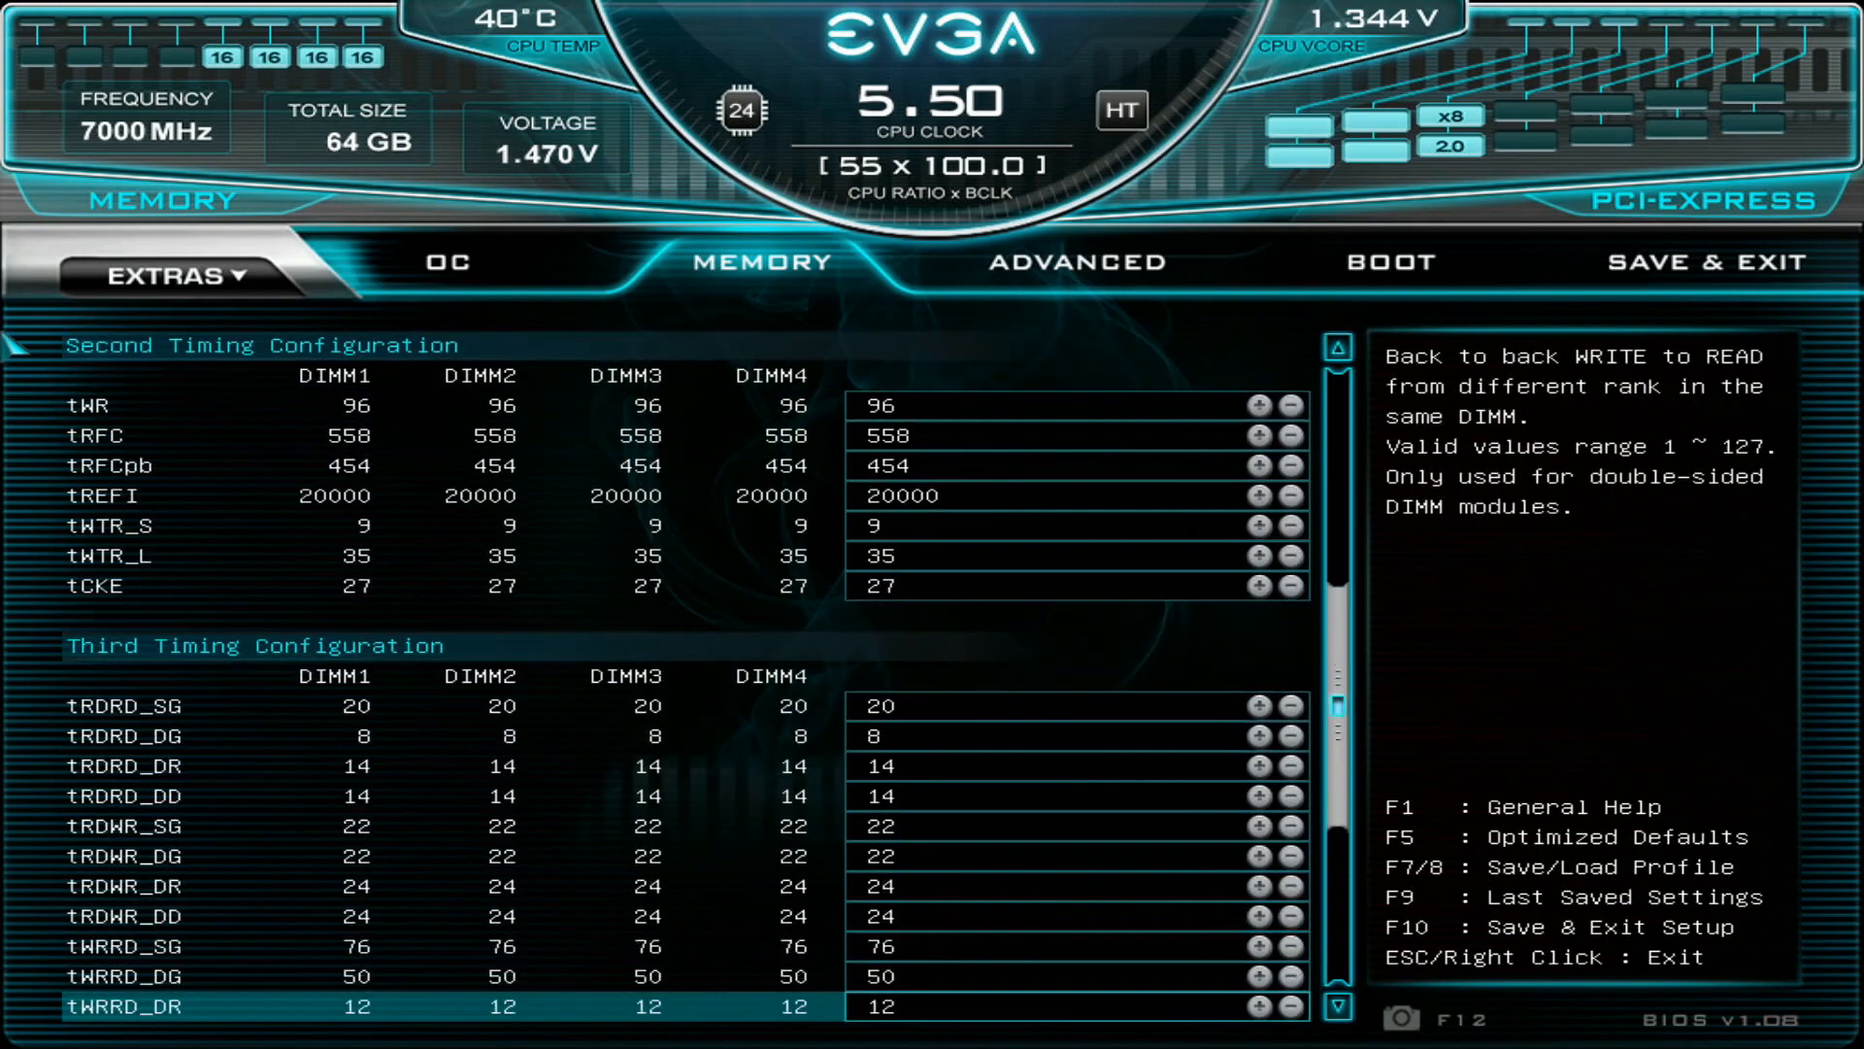
pyautogui.press('Up')
pyautogui.press('Up')
pyautogui.press('Up')
pyautogui.press('Up')
pyautogui.press('Up')
pyautogui.press('Up')
pyautogui.press('Up')
pyautogui.press('Up')
pyautogui.press('Up')
pyautogui.press('Up')
pyautogui.press('Up')
pyautogui.press('Up')
pyautogui.press('Up')
pyautogui.press('Up')
pyautogui.press('Up')
pyautogui.press('Up')
pyautogui.press('Up')
pyautogui.press('Up')
pyautogui.press('Up')
pyautogui.press('Up')
pyautogui.press('Up')
pyautogui.press('Up')
pyautogui.press('Up')
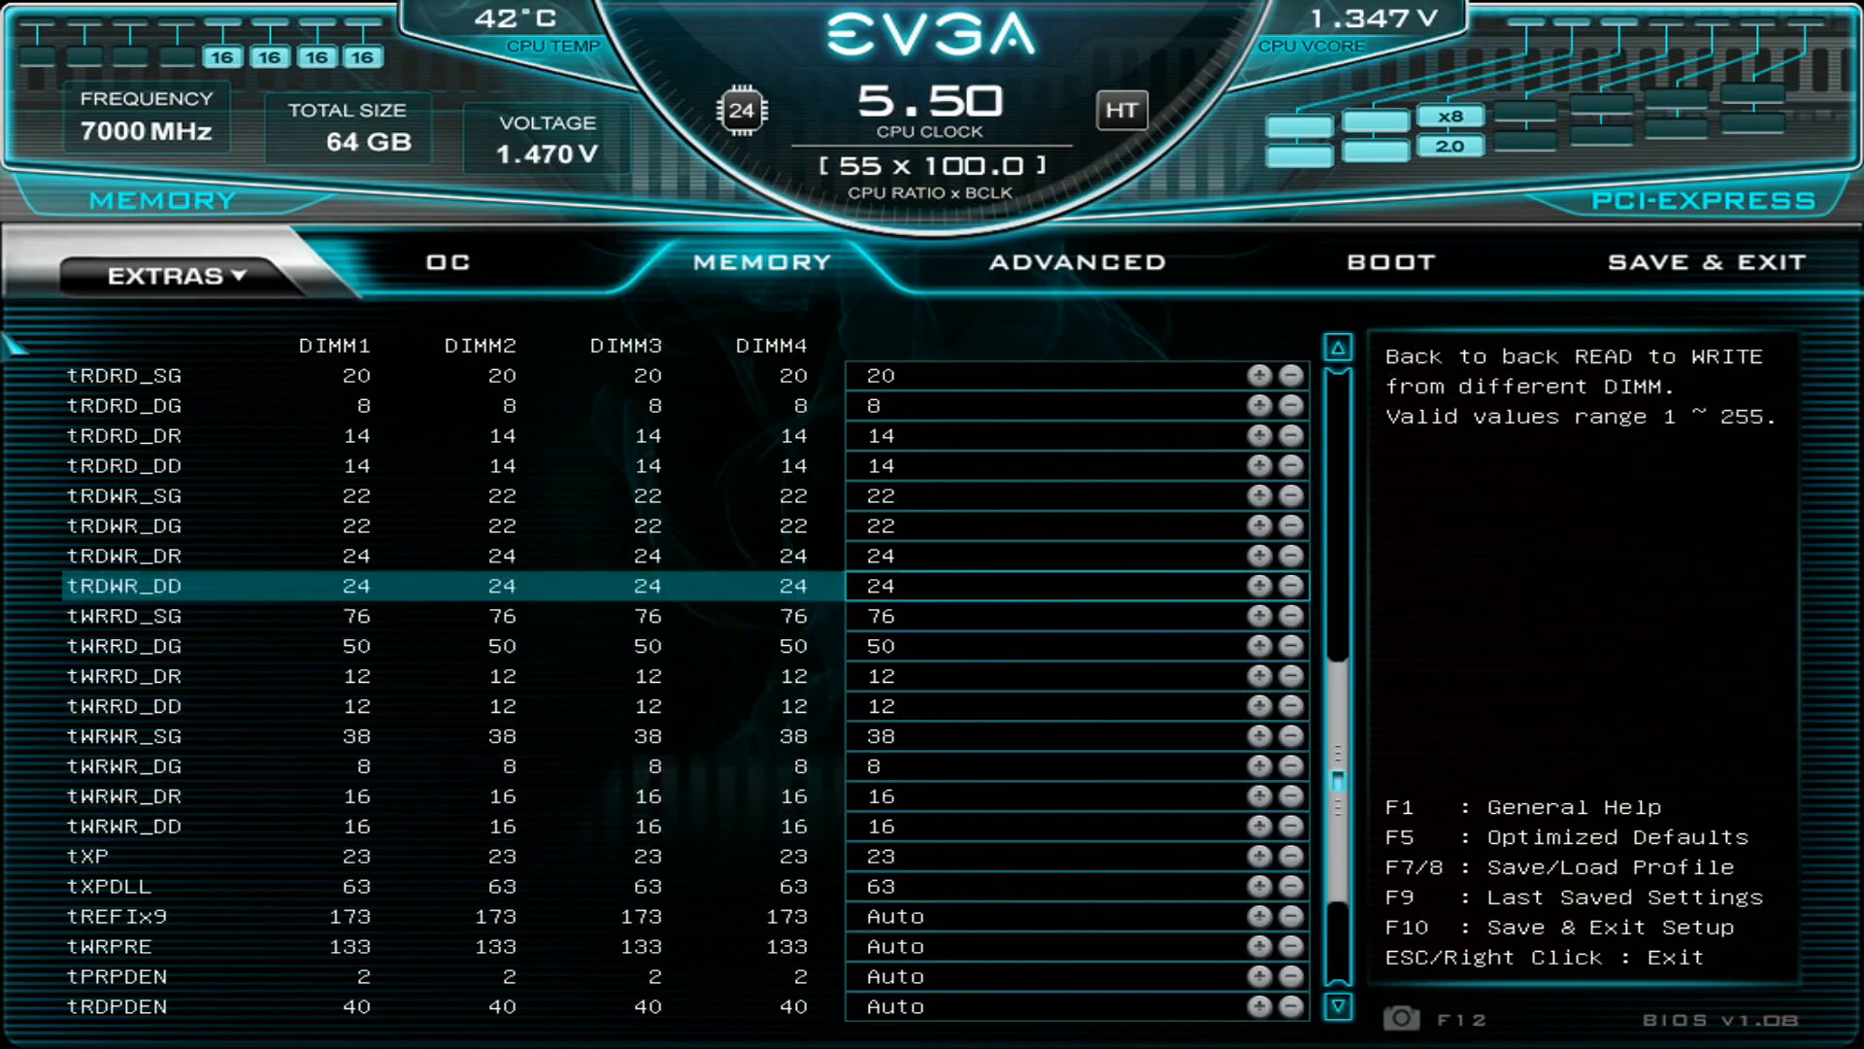
# - Look over the third timings between tRDRD_DG and tXP, and go to the tRDRD_SG setting
pyautogui.press('Down')
pyautogui.press('Down')
pyautogui.press('Down')
pyautogui.press('Down')
pyautogui.press('Down')
pyautogui.press('Down')
pyautogui.press('Down')
pyautogui.press('Down')
pyautogui.press('Down')
pyautogui.press('Down')
pyautogui.press('Down')
pyautogui.press('Down')
pyautogui.press('Down')
pyautogui.press('Down')
pyautogui.press('Down')
pyautogui.press('Down')
pyautogui.press('Down')
pyautogui.press('Down')
pyautogui.press('Down')
pyautogui.press('Down')
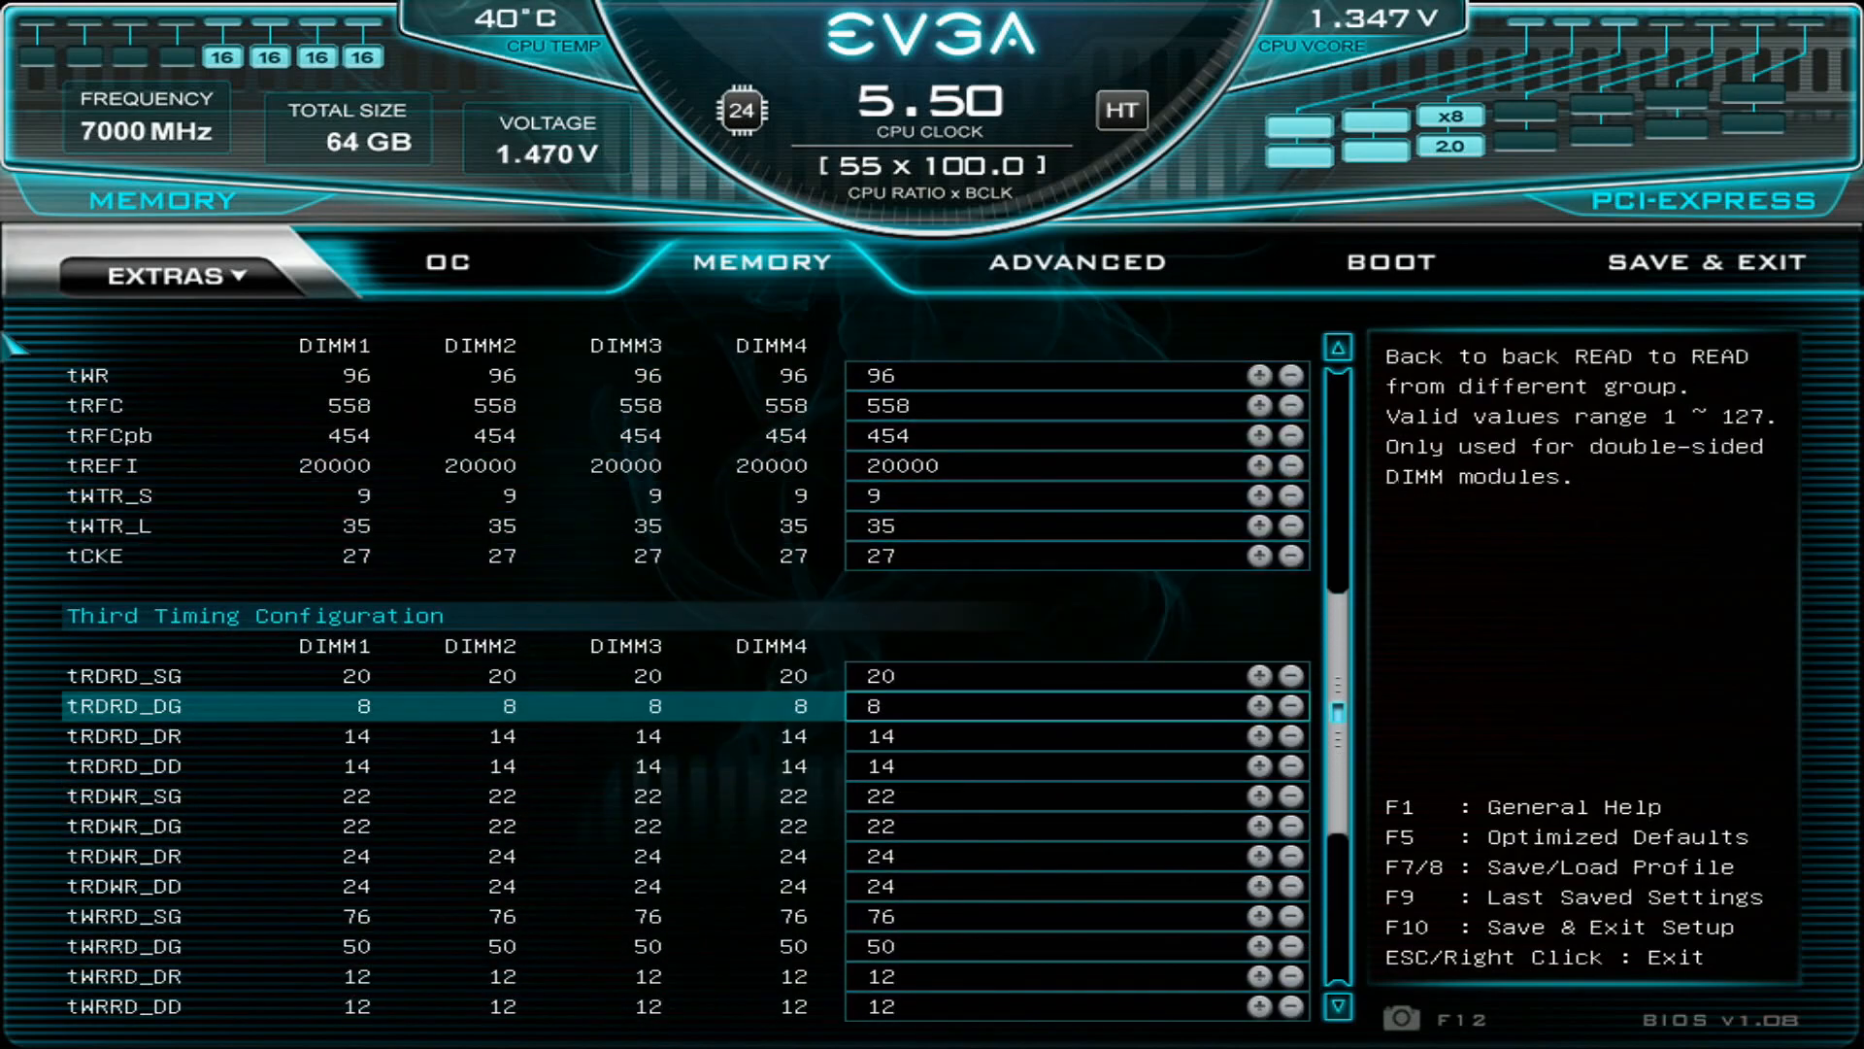
pyautogui.press('Up')
pyautogui.press('Up')
pyautogui.press('Up')
pyautogui.press('Up')
pyautogui.press('Up')
pyautogui.press('Up')
pyautogui.press('Up')
pyautogui.press('Up')
pyautogui.press('Up')
pyautogui.press('Up')
pyautogui.press('Up')
pyautogui.press('Up')
pyautogui.press('Up')
pyautogui.press('Up')
pyautogui.press('Up')
pyautogui.press('Up')
pyautogui.press('Up')
pyautogui.press('Up')
pyautogui.press('Up')
pyautogui.press('Up')
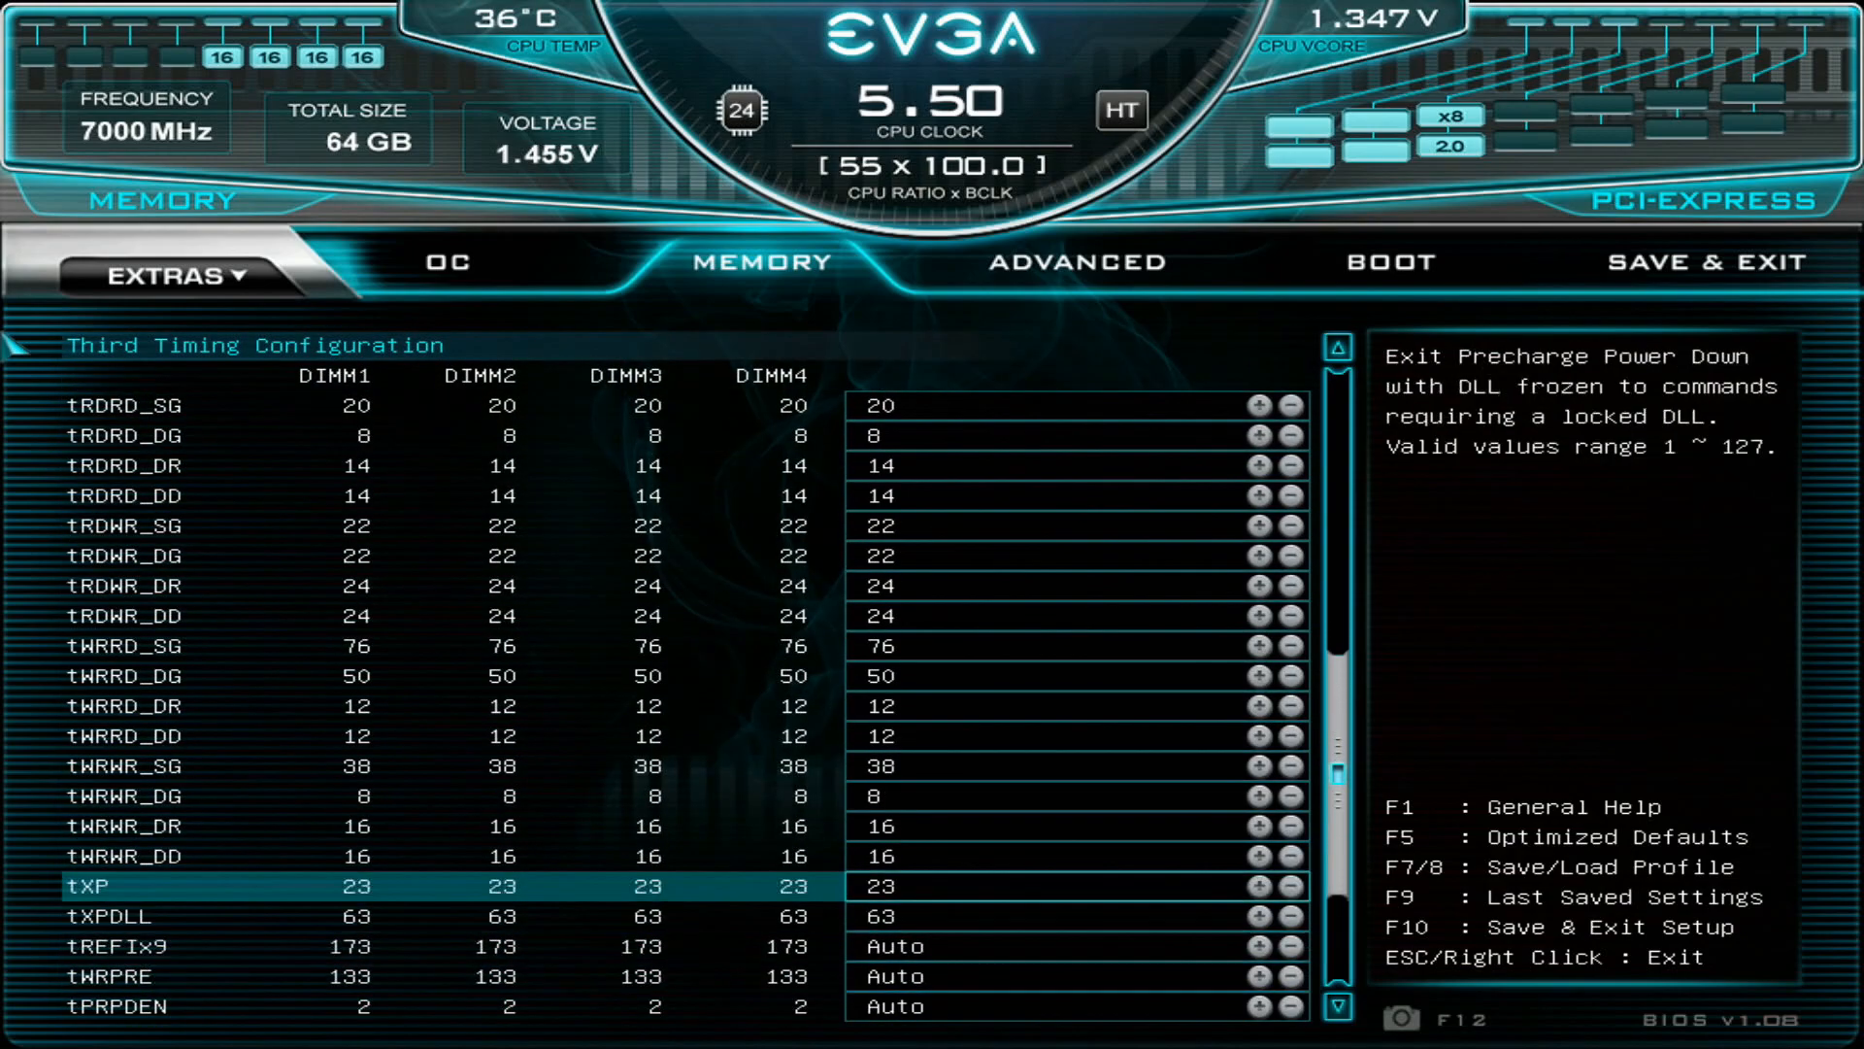
pyautogui.press('Down')
pyautogui.press('Down')
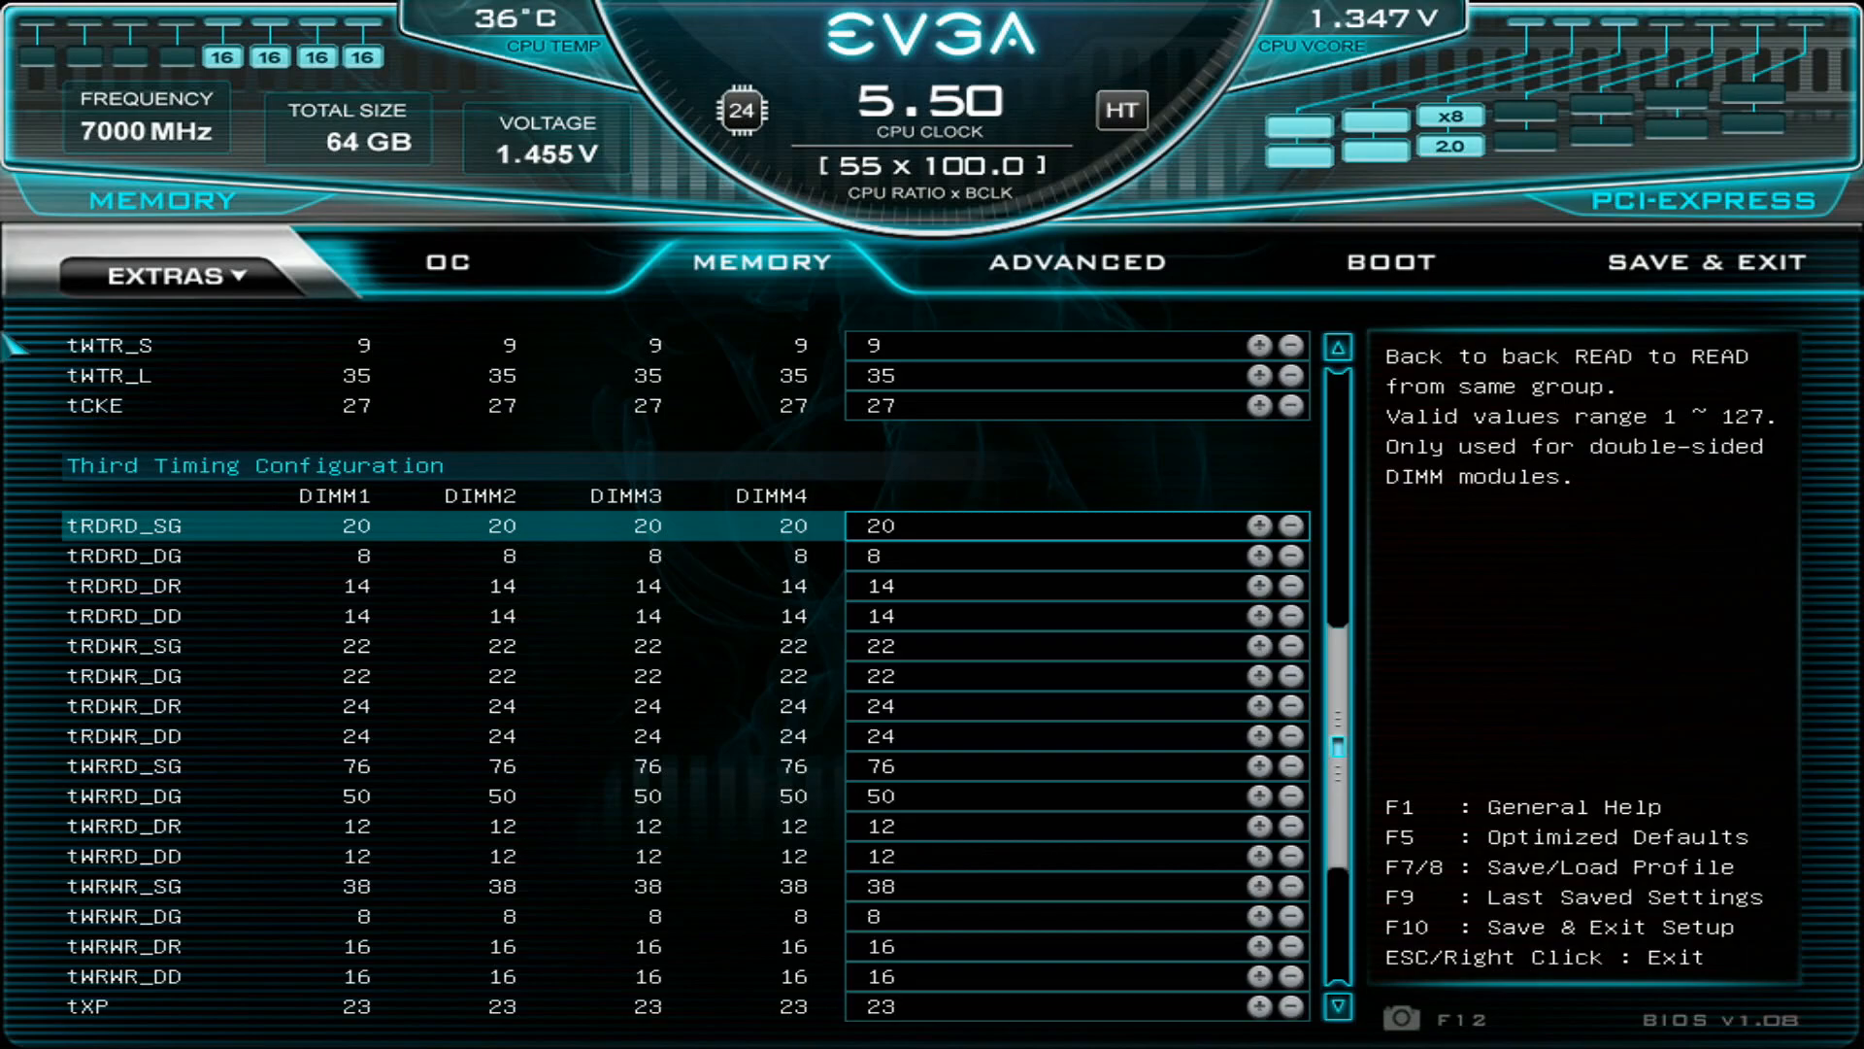
# - Examine the third timings from tRDRD_DG through tRDWR_SG and tRDWR_DG down to tWRRD_SG
pyautogui.press('Down')
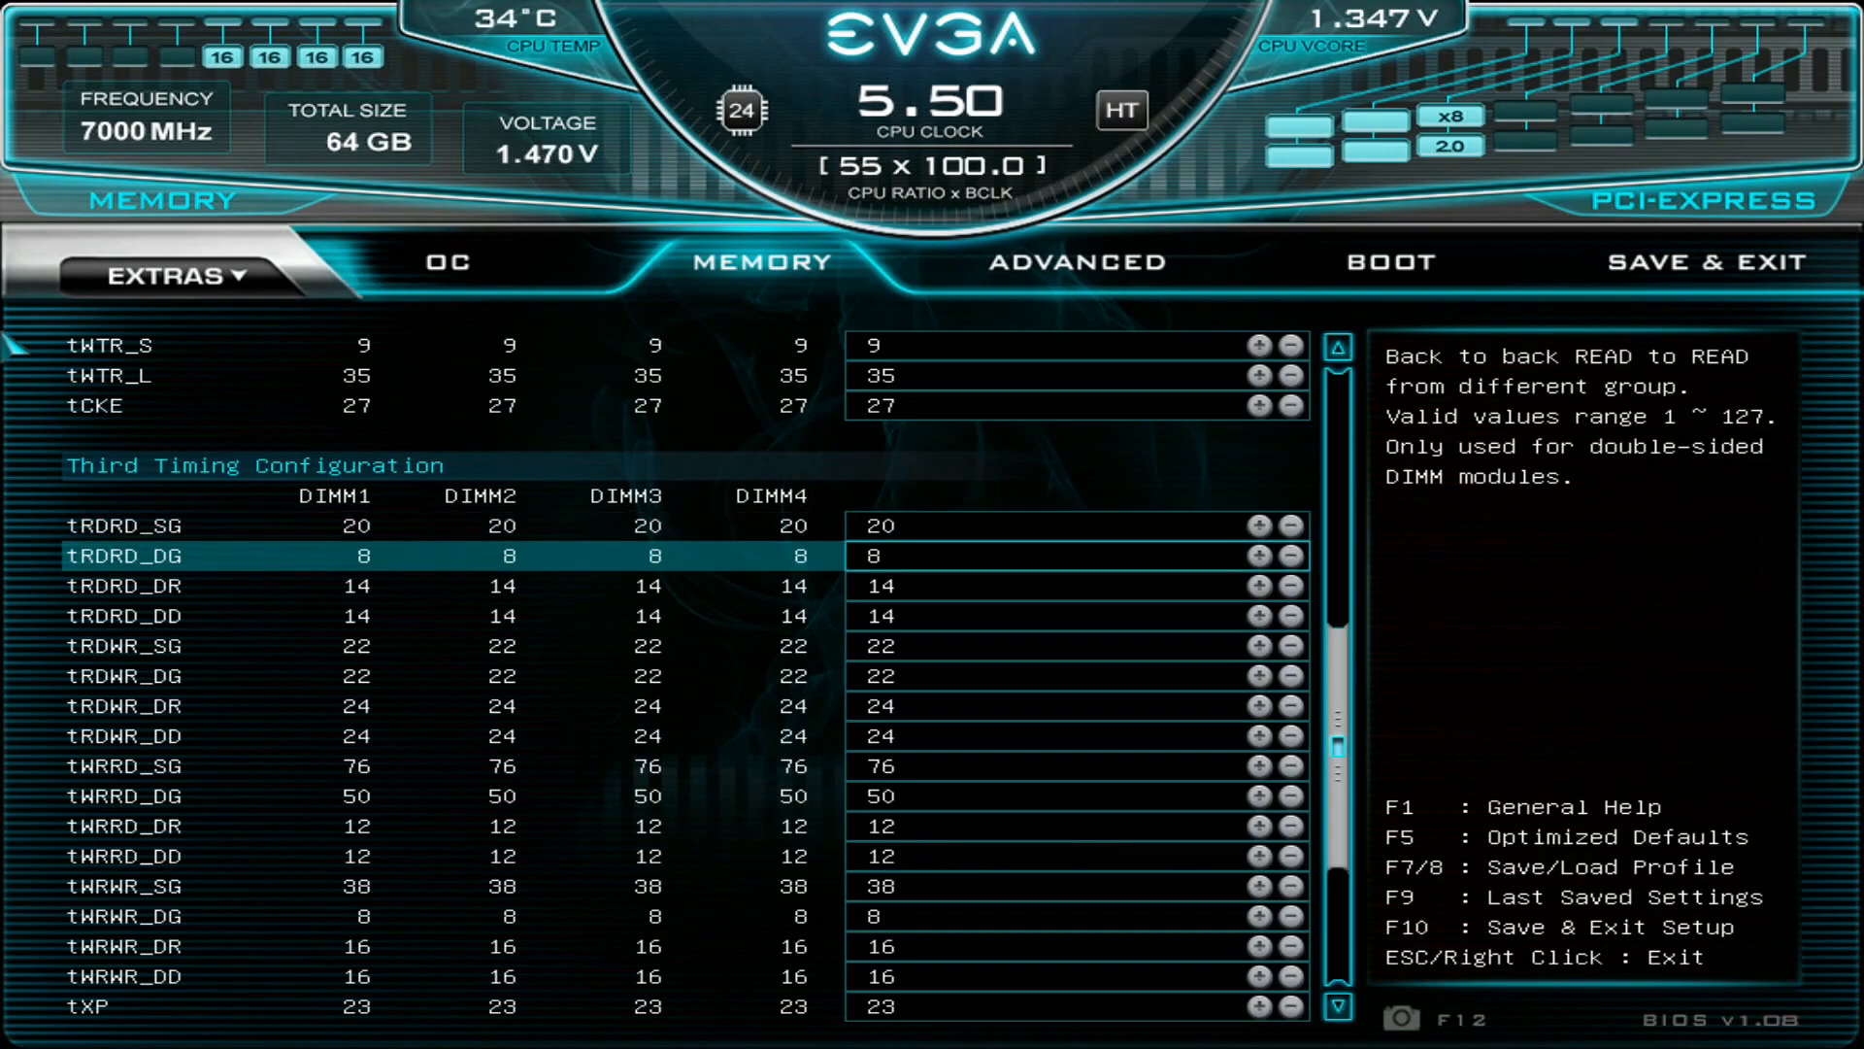
pyautogui.press('Down')
pyautogui.press('Down')
pyautogui.press('Down')
pyautogui.press('Down')
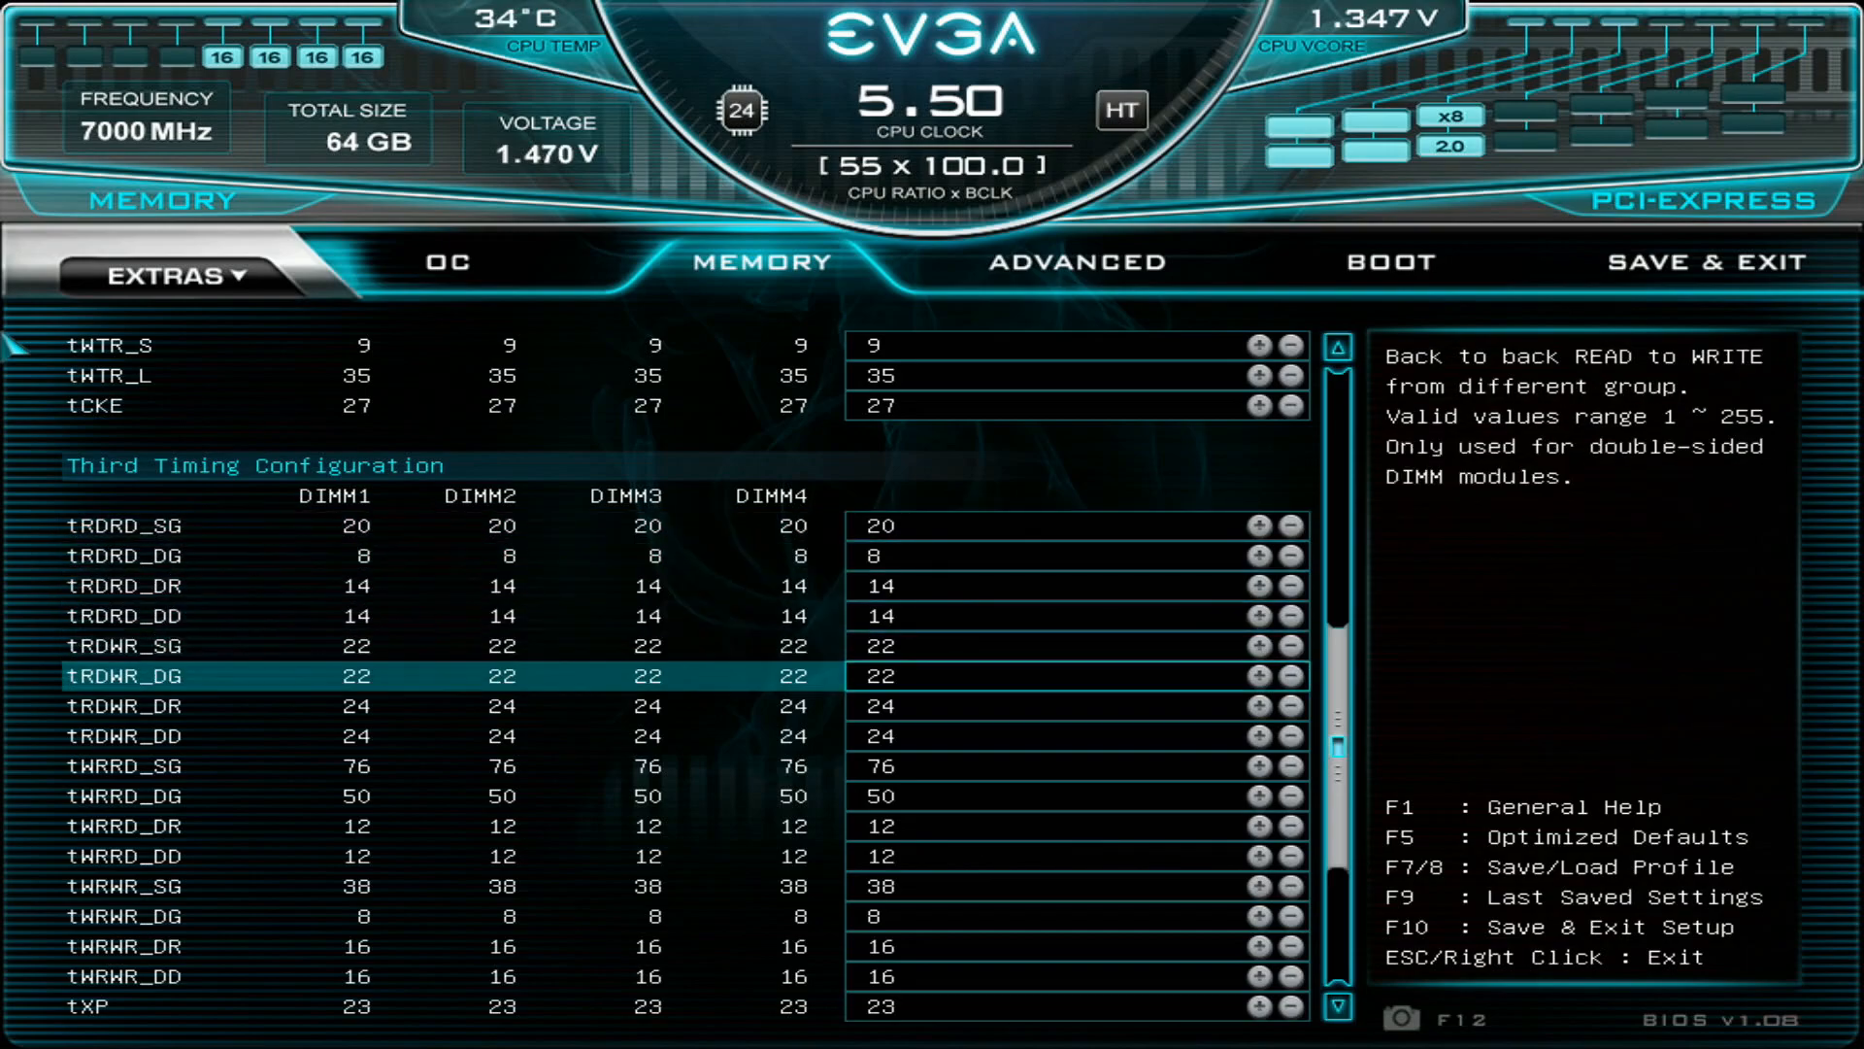
pyautogui.press('Up')
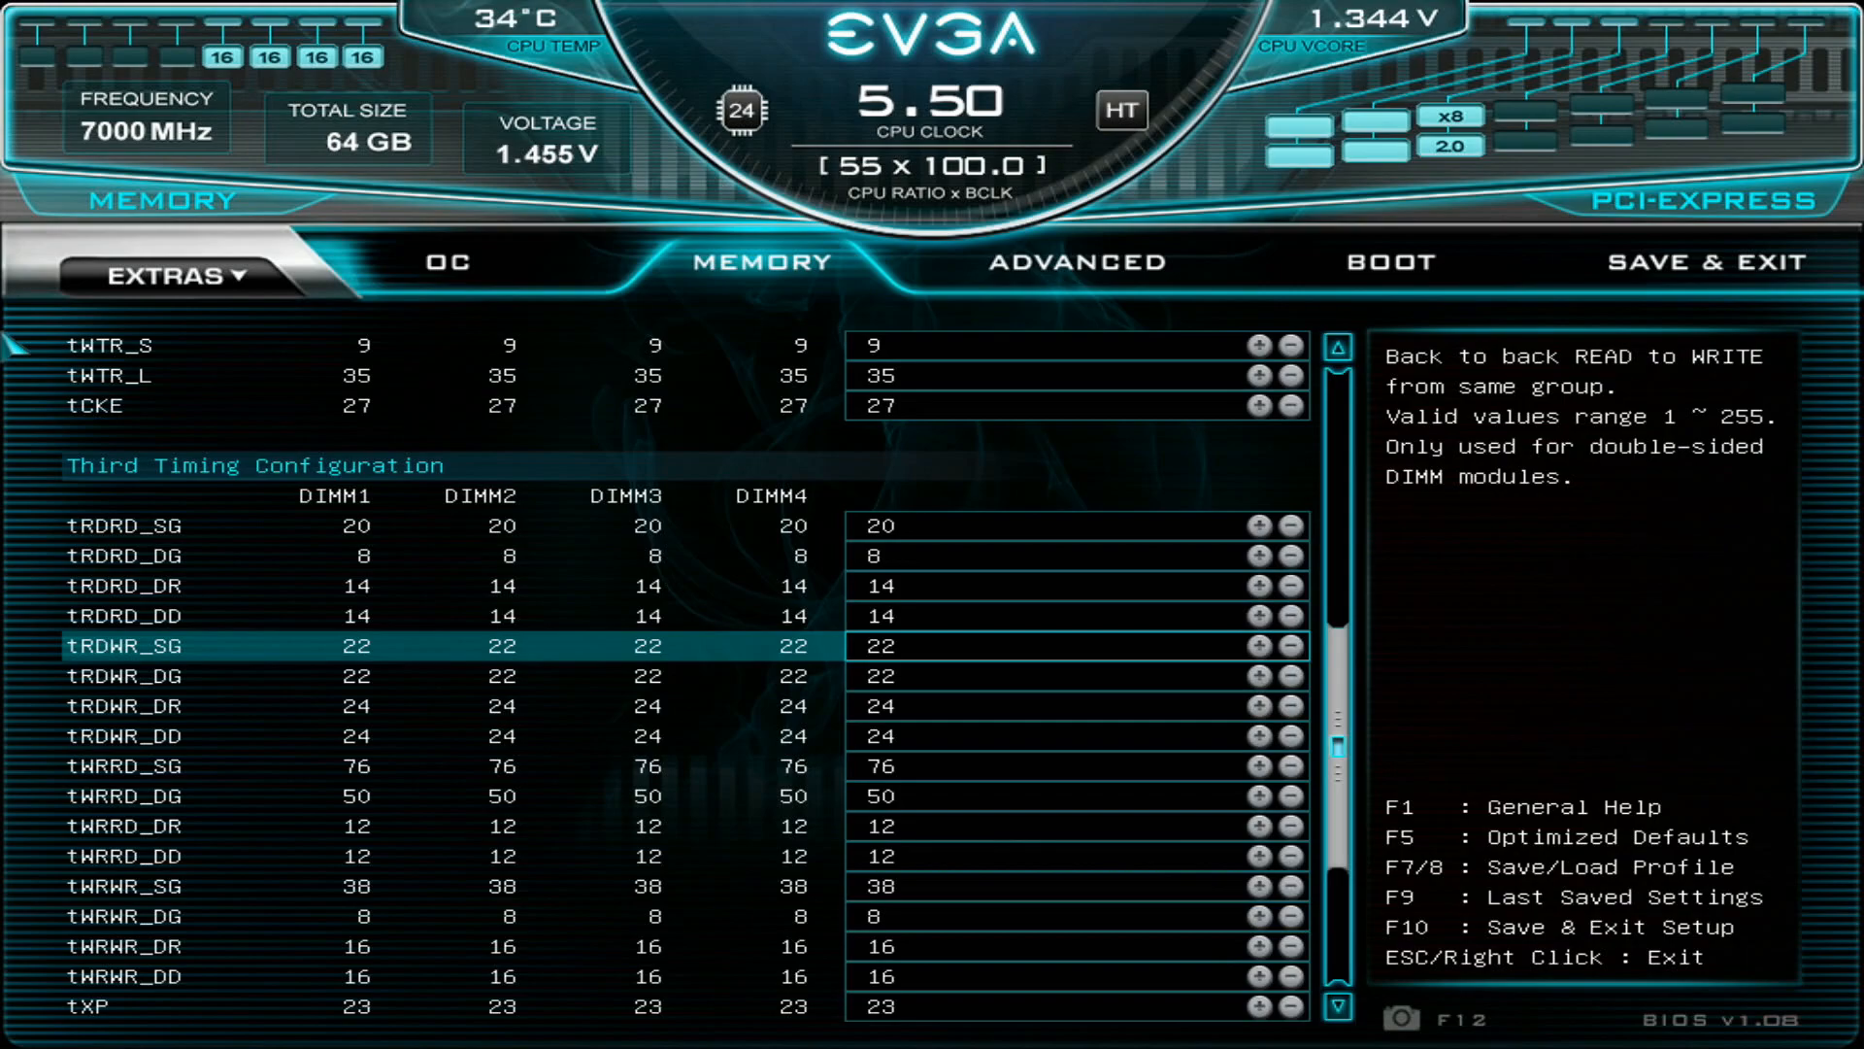
pyautogui.press('Down')
pyautogui.press('Down')
pyautogui.press('Down')
pyautogui.press('Down')
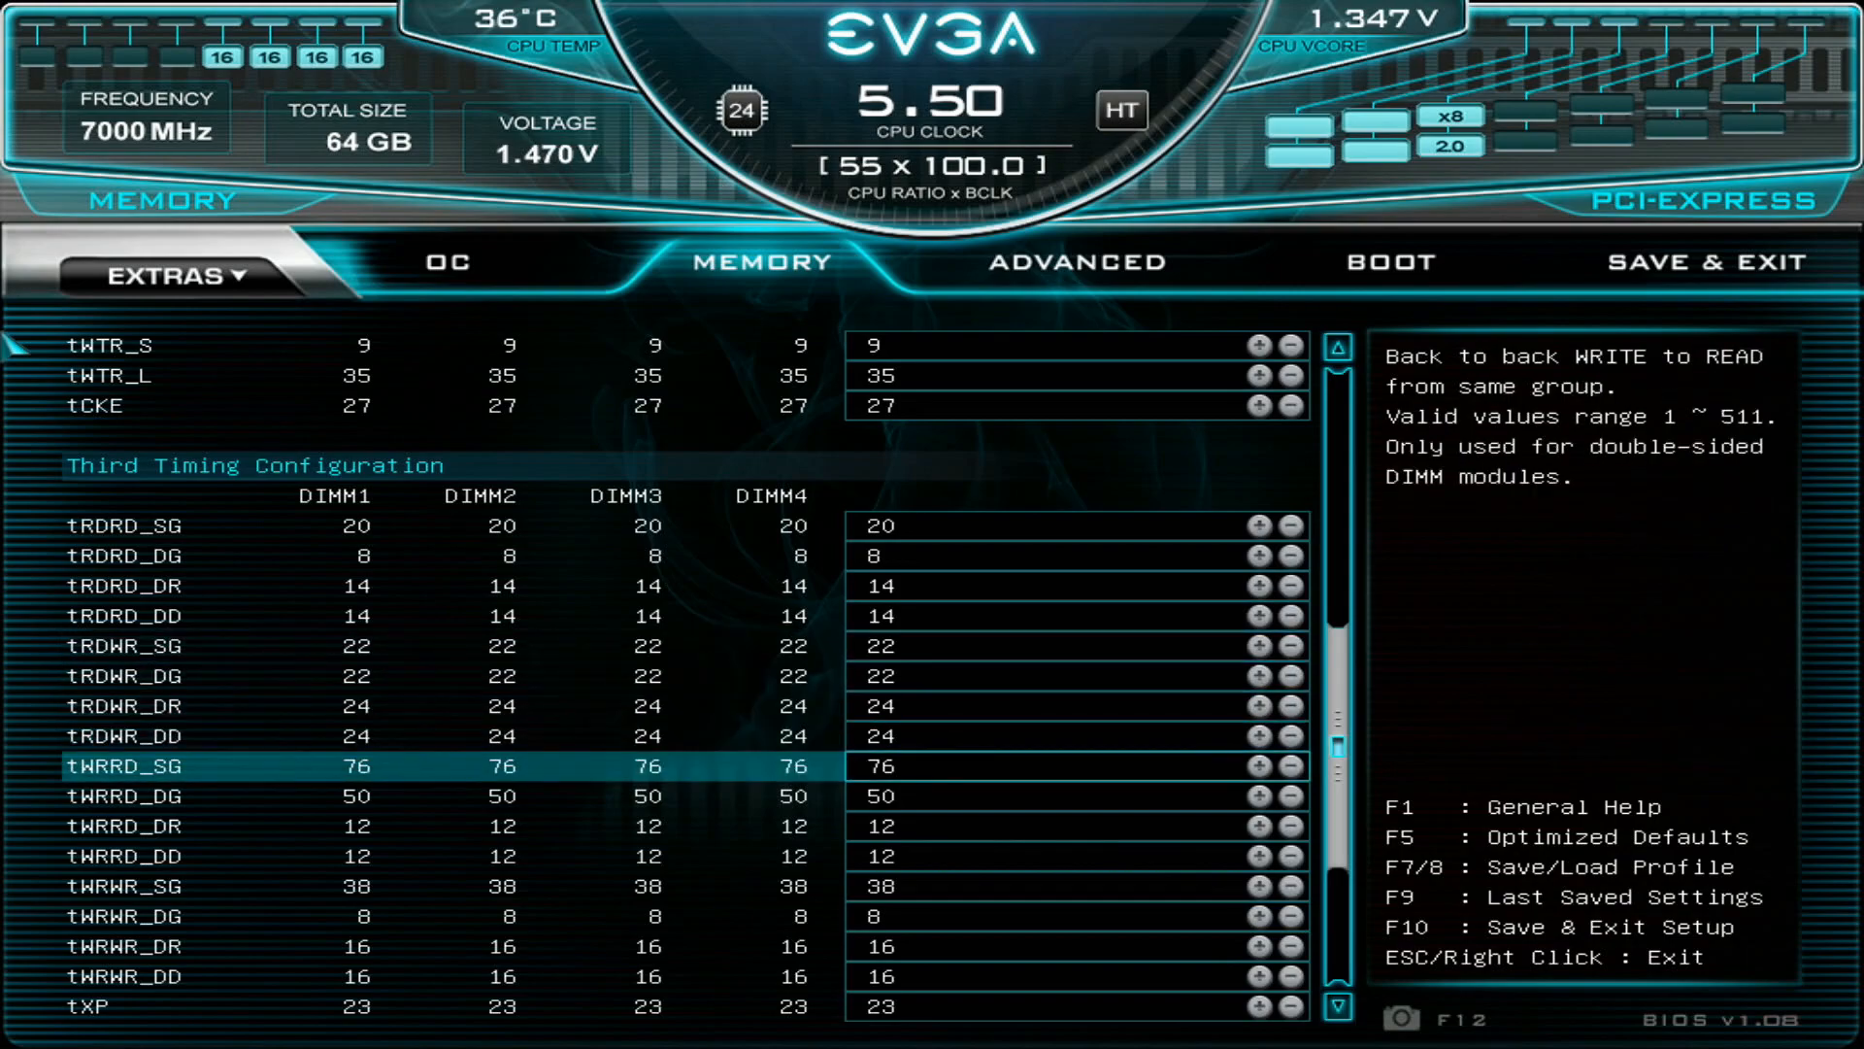
# - Compare the same-group and different-group tWRRD timings, and continue to tWRWR_DG
pyautogui.press('Down')
pyautogui.press('Down')
pyautogui.press('Up')
pyautogui.press('Up')
pyautogui.press('Down')
pyautogui.press('Up')
pyautogui.press('Down')
pyautogui.press('Down')
pyautogui.press('Down')
pyautogui.press('Down')
pyautogui.press('Down')
pyautogui.press('Down')
pyautogui.press('Down')
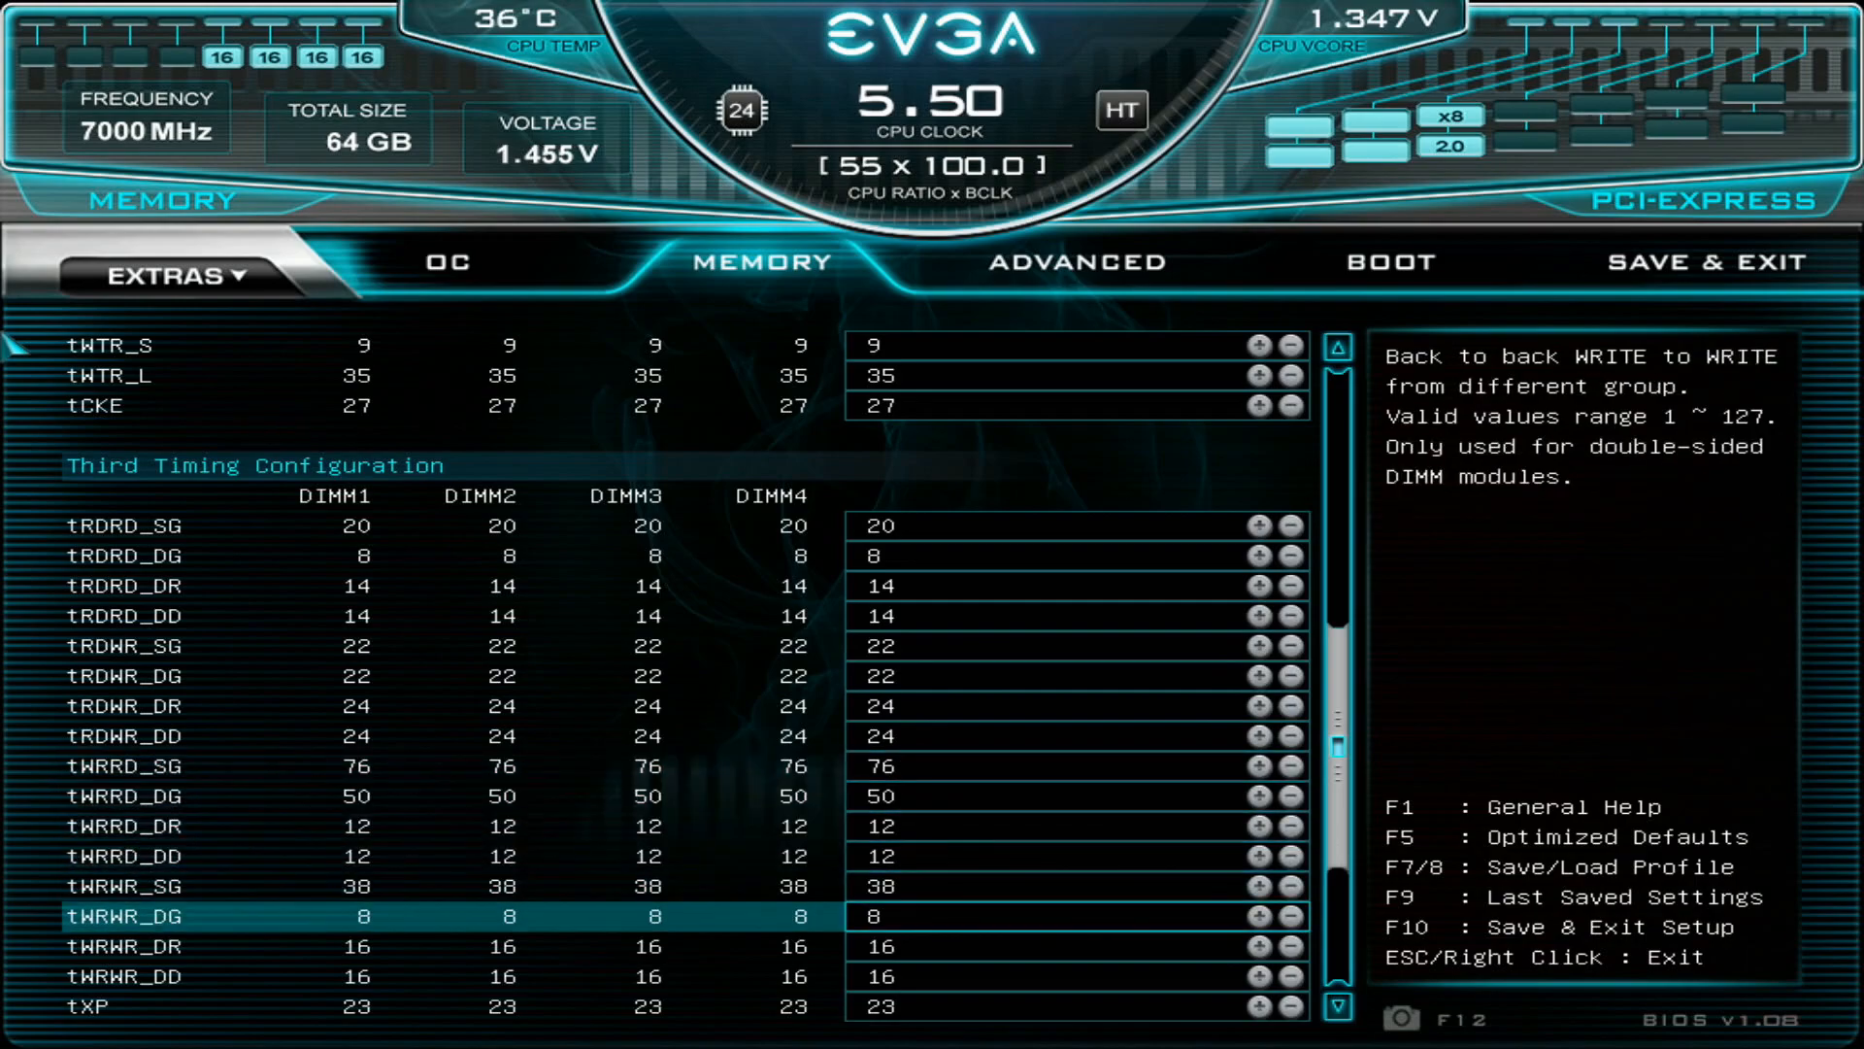
# - Browse the third timings down to tREFIx9, and return to tWRWR_DR
pyautogui.press('Down')
pyautogui.press('Down')
pyautogui.press('Down')
pyautogui.press('Down')
pyautogui.press('Down')
pyautogui.press('Down')
pyautogui.press('Down')
pyautogui.press('Up')
pyautogui.press('Up')
pyautogui.press('Up')
pyautogui.press('Up')
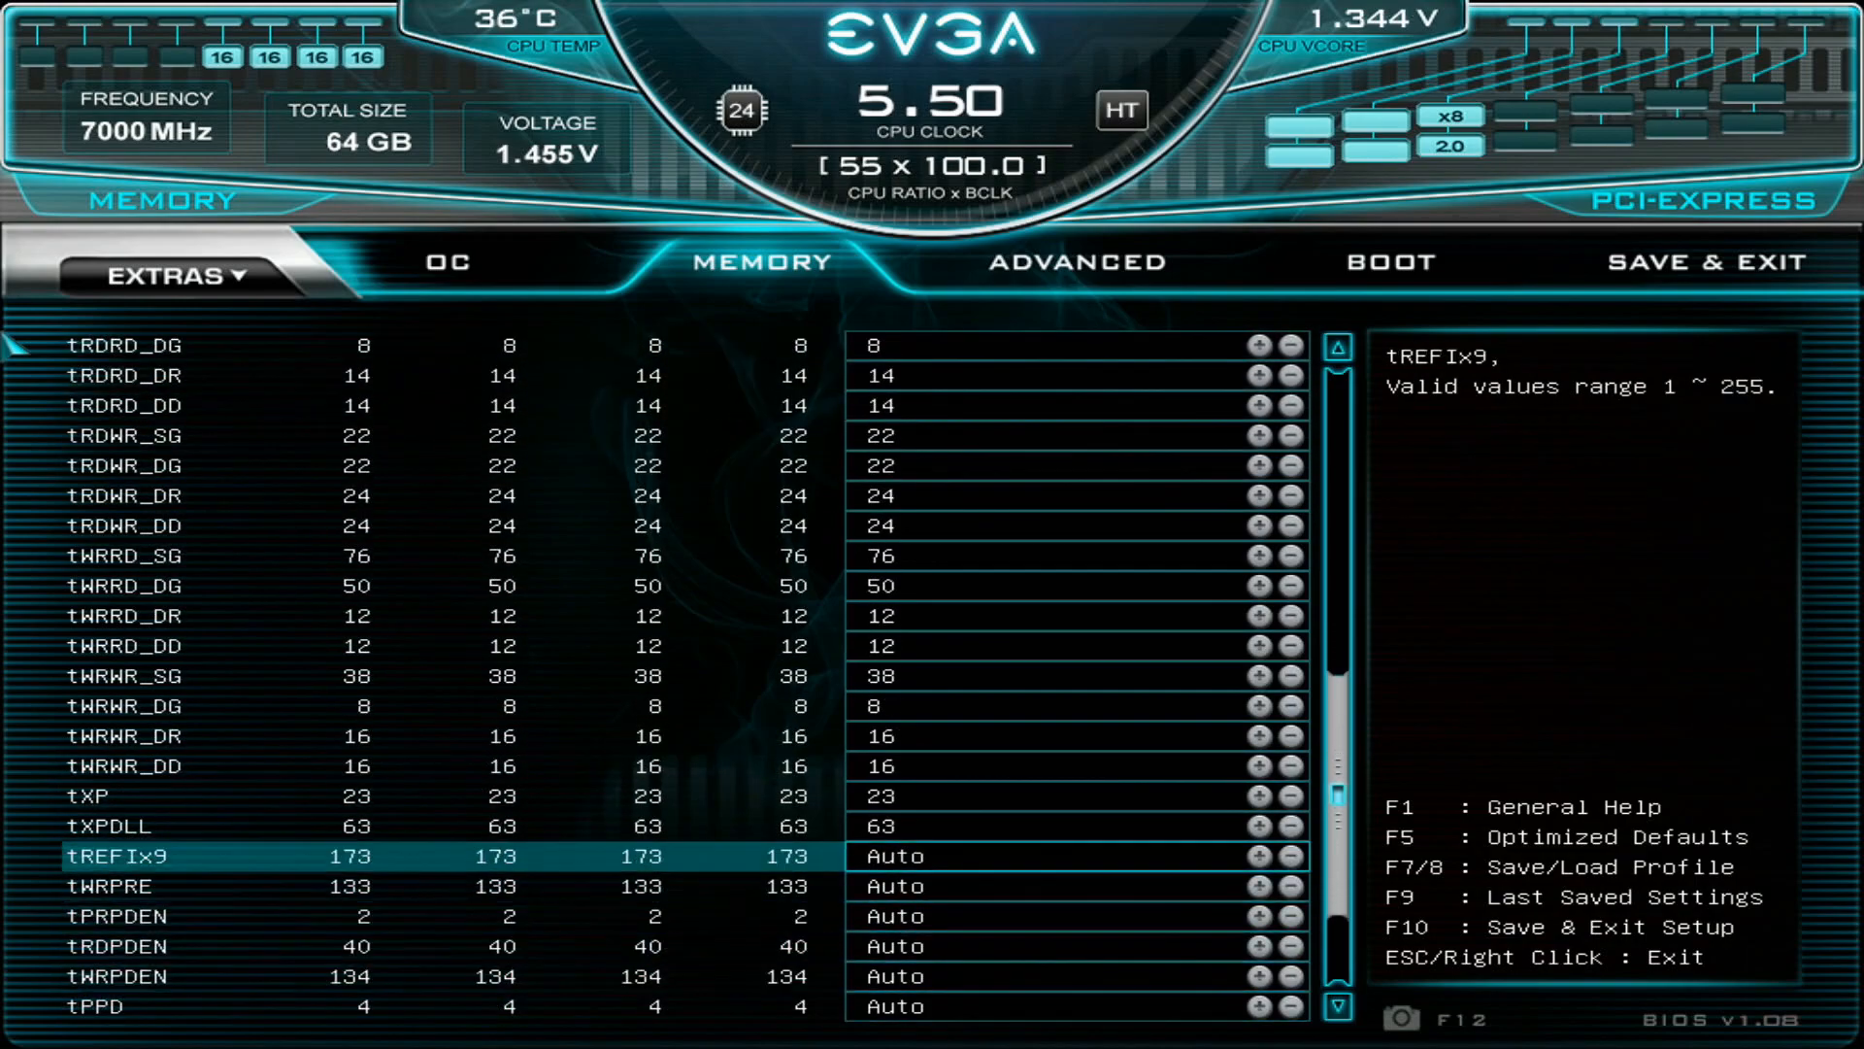
pyautogui.press('Up')
pyautogui.press('Up')
pyautogui.press('Up')
pyautogui.press('Up')
pyautogui.press('Up')
pyautogui.press('Down')
pyautogui.press('Down')
pyautogui.press('Up')
# - Compare the different-rank tWRWR_DR and different-DIMM tWRWR_DD write-to-write timings
pyautogui.press('Down')
pyautogui.press('Up')
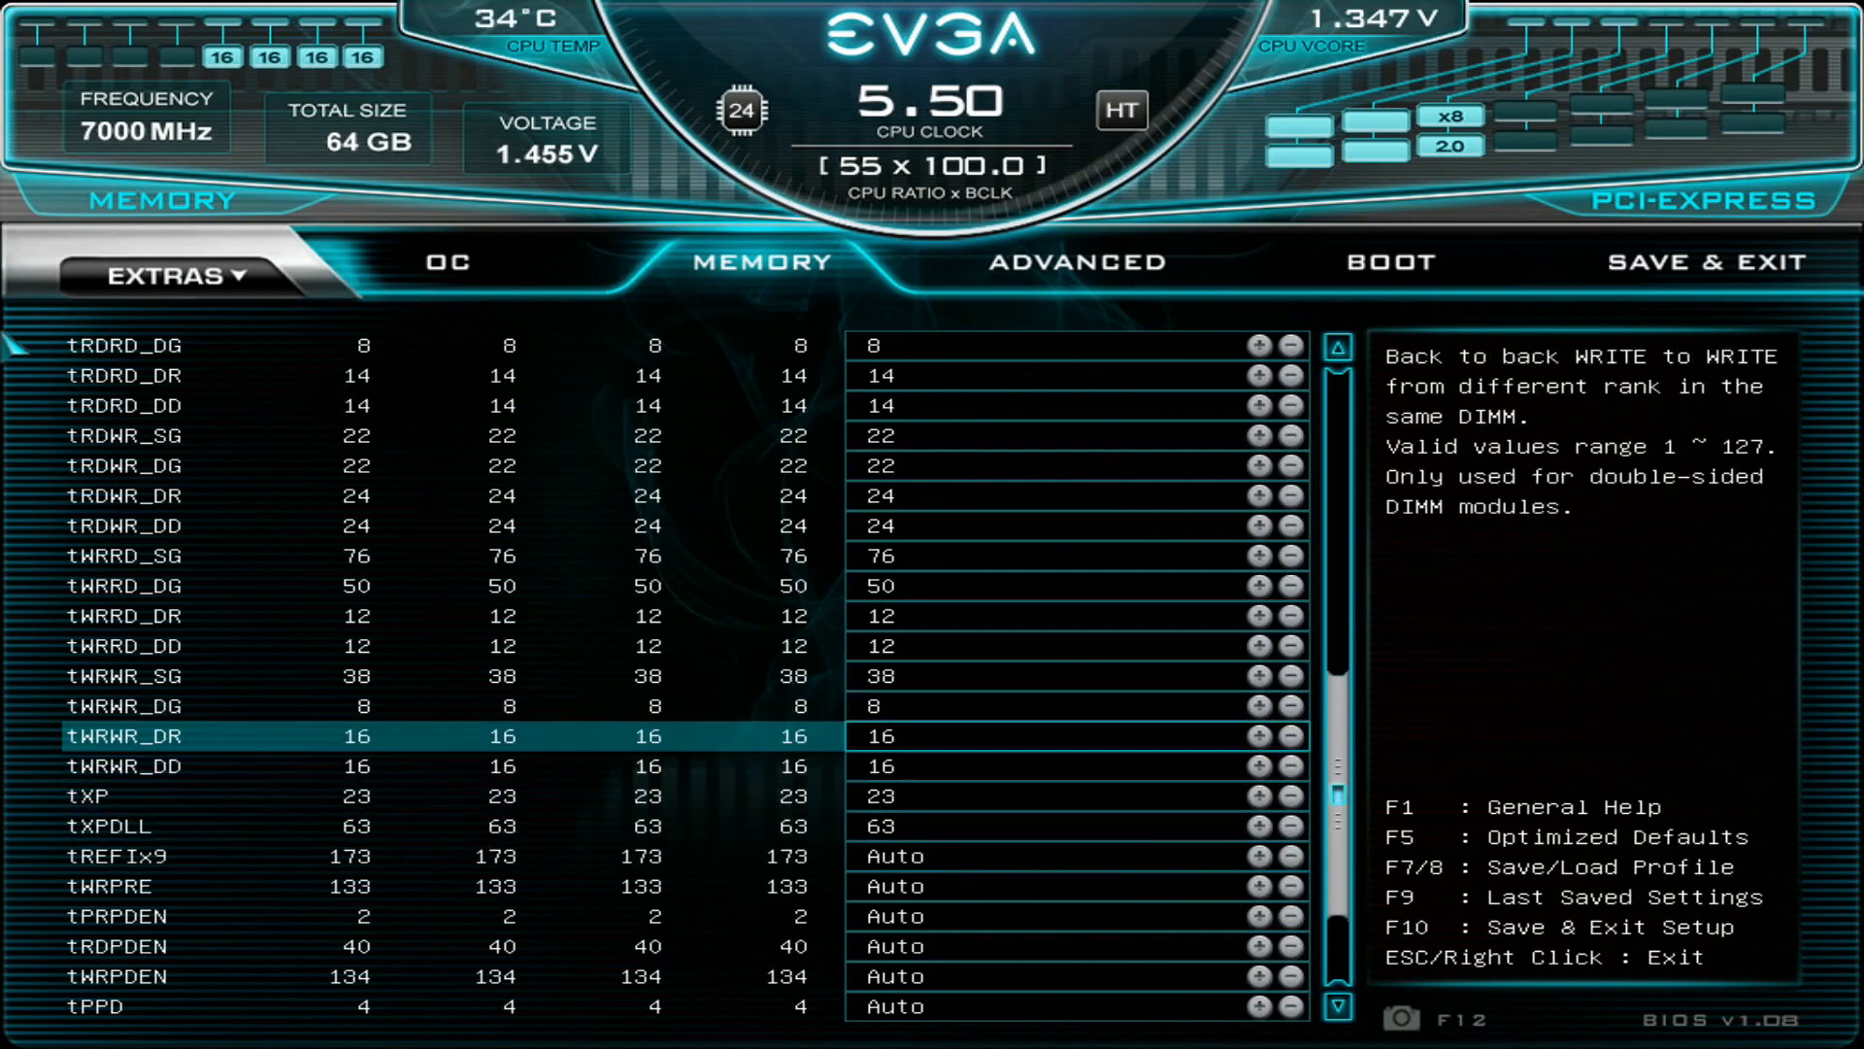
pyautogui.press('Down')
pyautogui.press('Up')
pyautogui.press('Down')
pyautogui.press('Up')
pyautogui.press('Down')
pyautogui.press('Up')
pyautogui.press('Down')
pyautogui.press('Up')
pyautogui.press('Up')
pyautogui.press('Down')
pyautogui.press('Down')
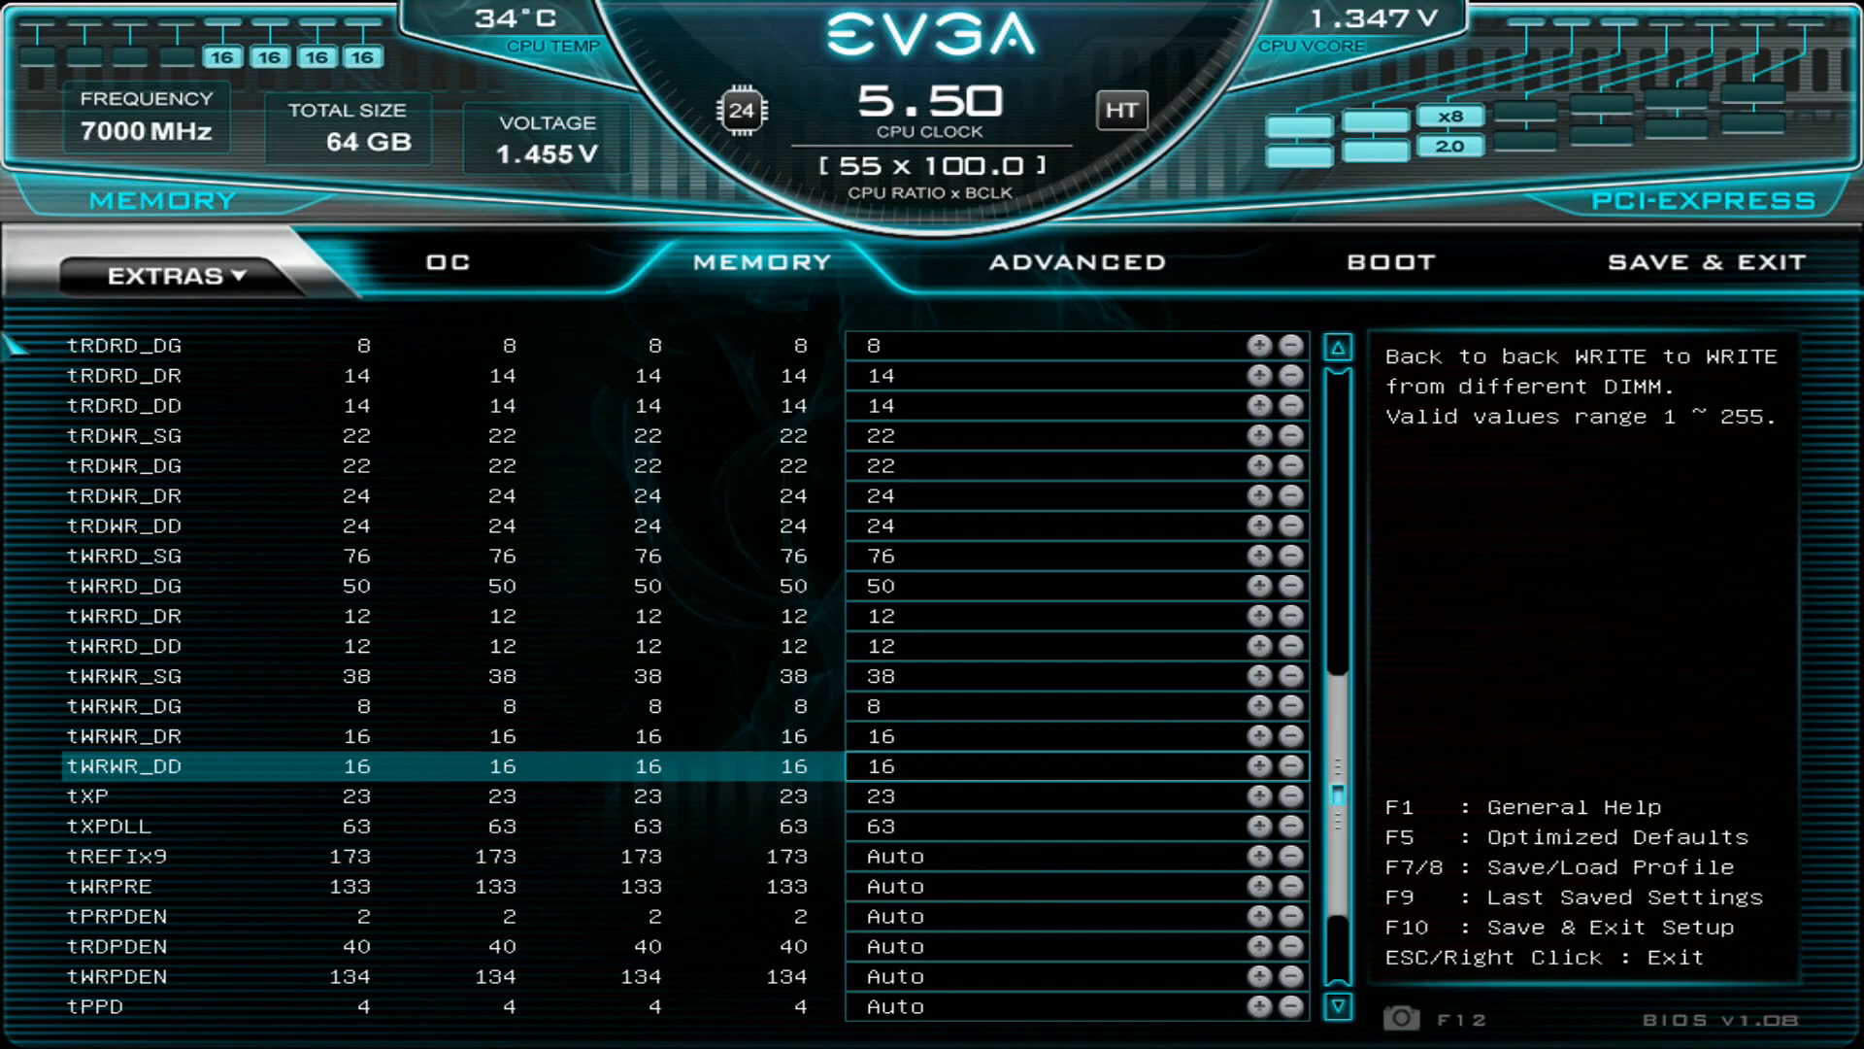
pyautogui.press('Up')
pyautogui.press('Down')
pyautogui.press('Up')
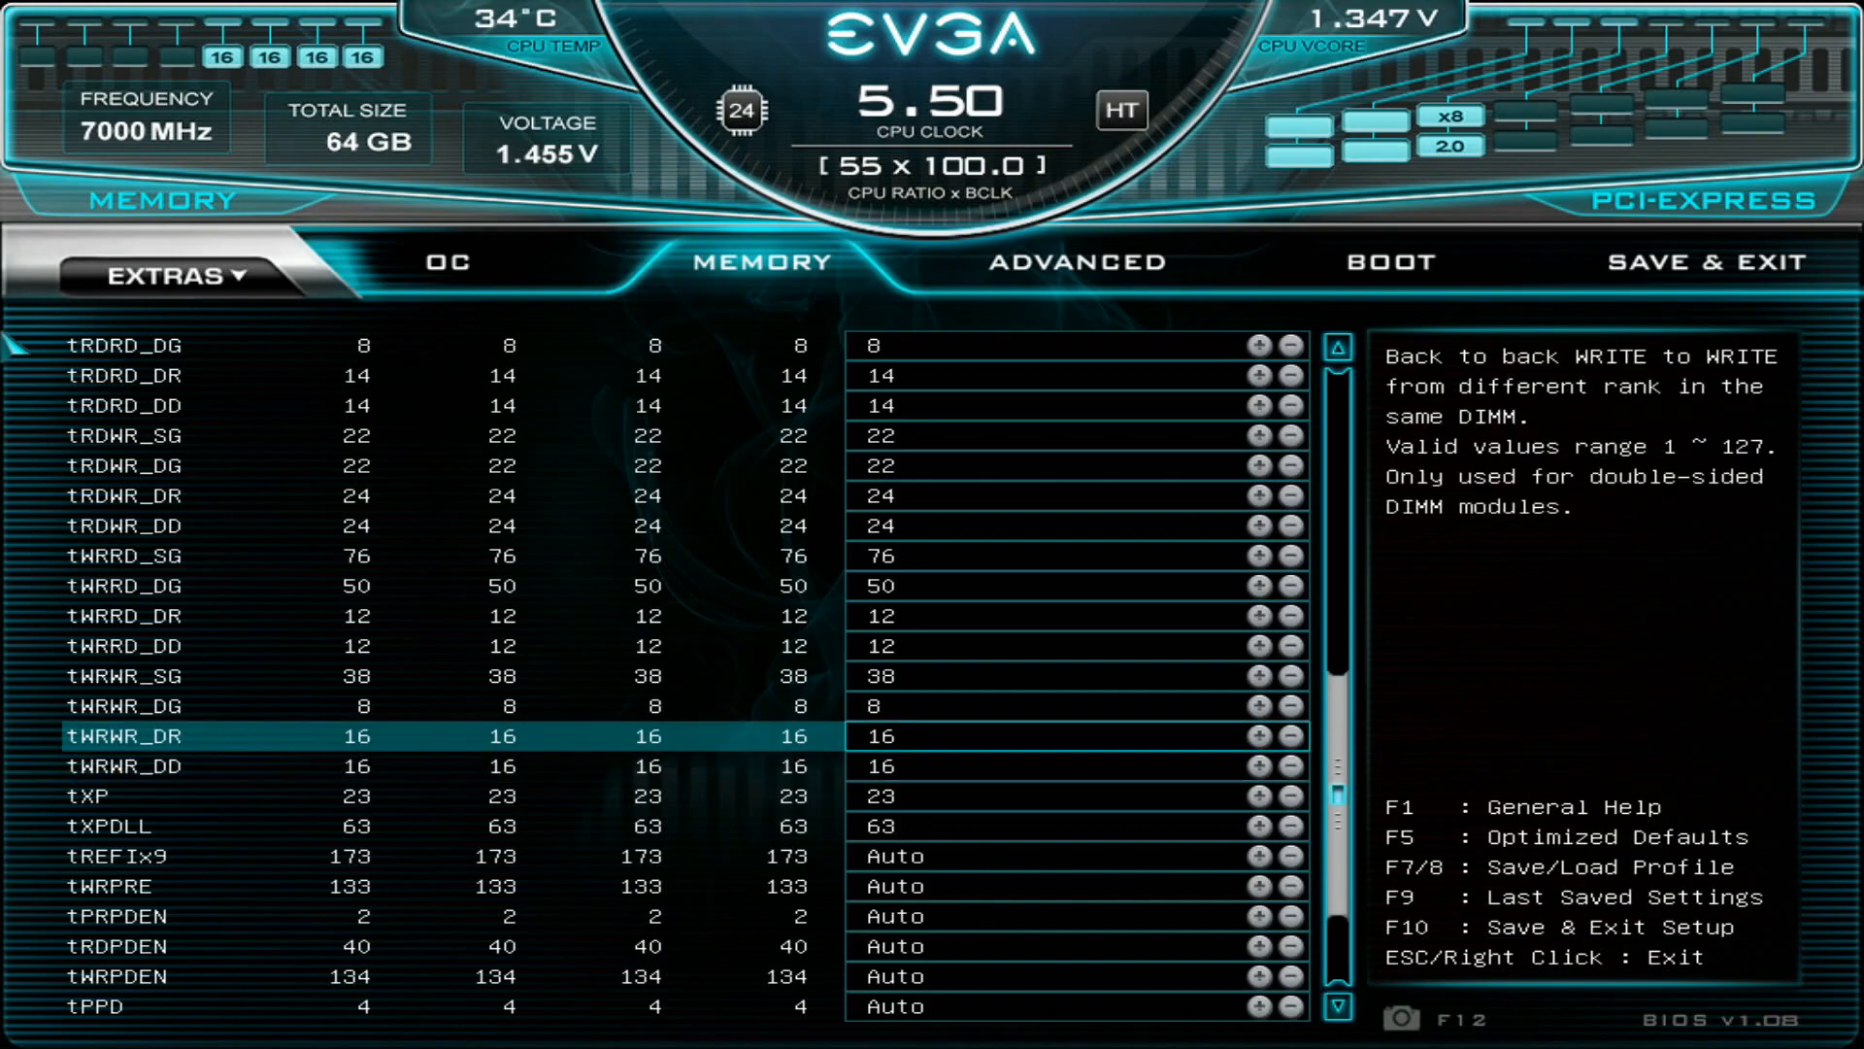
# - Recheck tWRWR_DR and tWRWR_DD, and go back to the tWRWR_DG setting
pyautogui.press('Down')
pyautogui.press('Down')
pyautogui.press('Up')
pyautogui.press('Up')
pyautogui.press('Down')
pyautogui.press('Up')
# - Return to the Memory Frequency setting in the Memory Multiplier Configuration section
pyautogui.press('Up')
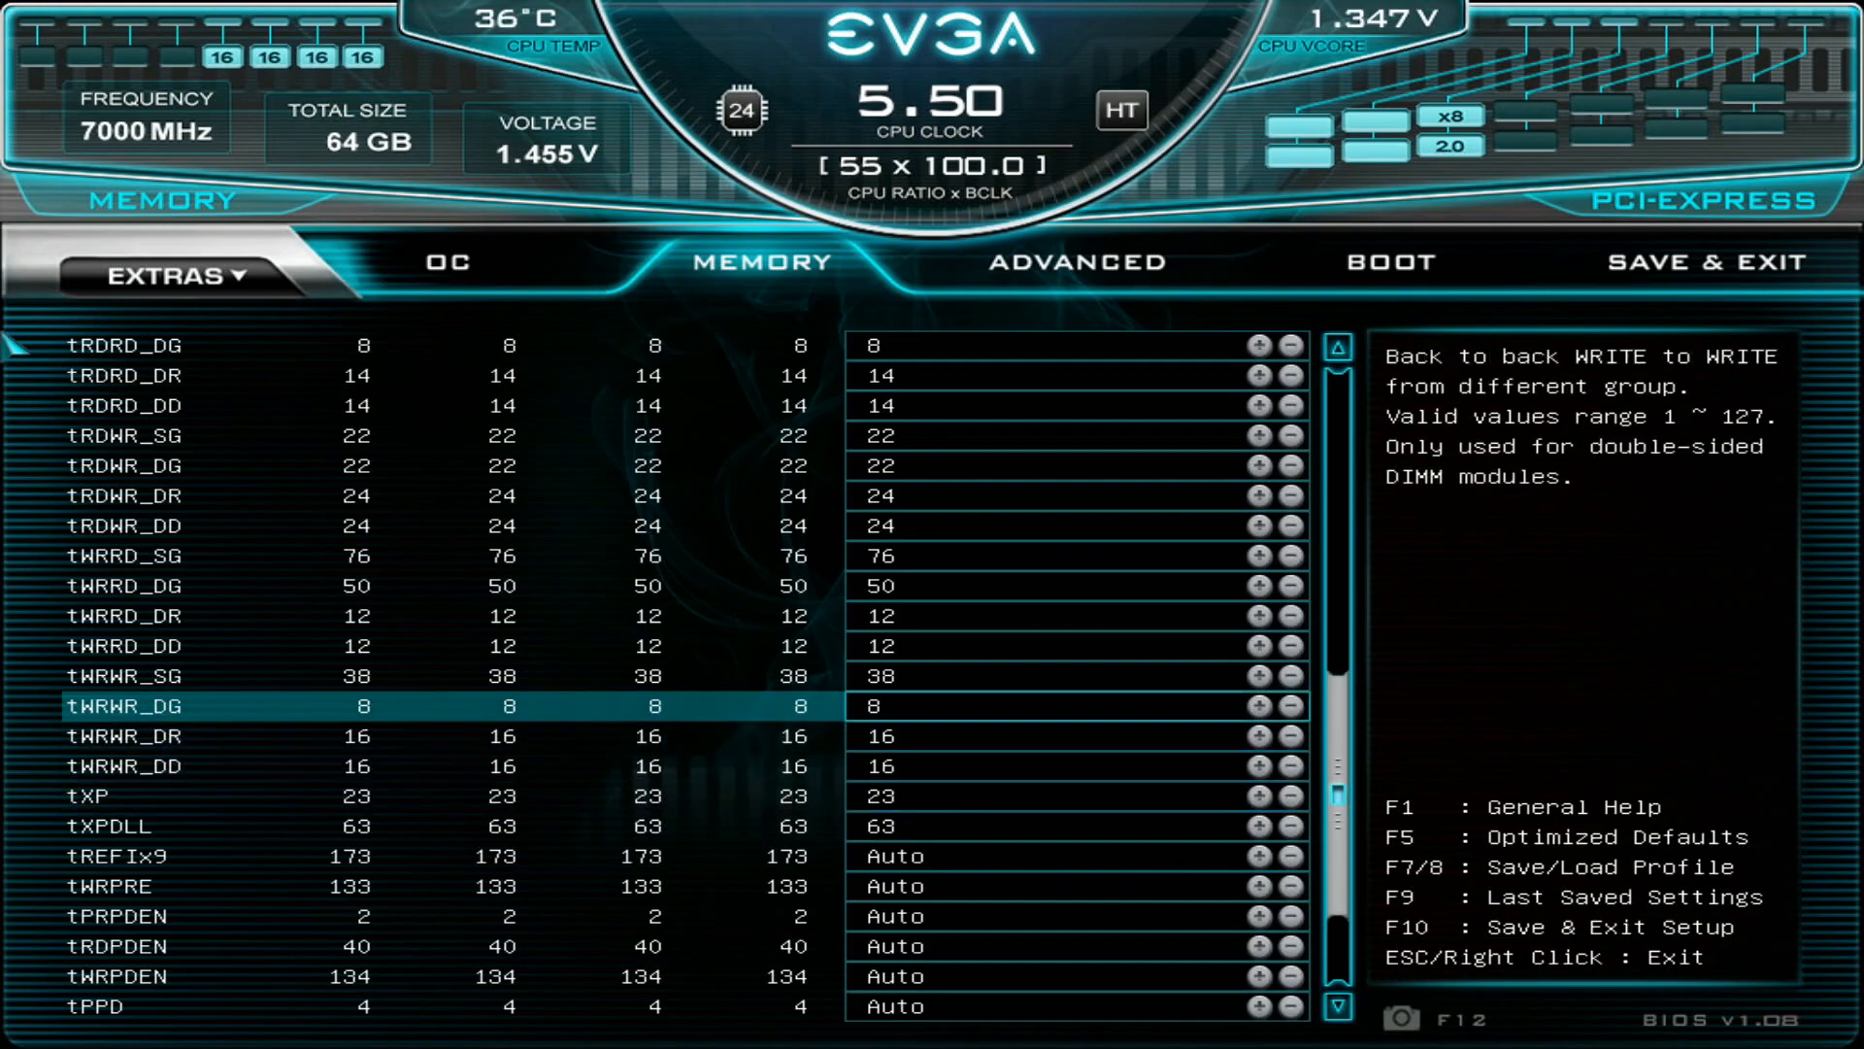
pyautogui.press('Up')
pyautogui.press('Up')
pyautogui.press('Up')
pyautogui.press('Up')
pyautogui.press('Up')
pyautogui.press('Up')
pyautogui.press('Up')
pyautogui.press('Up')
pyautogui.press('Up')
pyautogui.press('Up')
pyautogui.press('Up')
pyautogui.press('Up')
pyautogui.press('Up')
pyautogui.press('Up')
pyautogui.press('Up')
pyautogui.press('Up')
pyautogui.press('Up')
pyautogui.press('Up')
pyautogui.press('Up')
pyautogui.press('Up')
pyautogui.press('Up')
pyautogui.press('Up')
pyautogui.press('Up')
pyautogui.press('Up')
pyautogui.press('Up')
pyautogui.press('Up')
pyautogui.press('Up')
pyautogui.press('Up')
pyautogui.press('Up')
pyautogui.press('Up')
pyautogui.press('Up')
pyautogui.press('Up')
pyautogui.press('Up')
pyautogui.press('Up')
pyautogui.press('Up')
pyautogui.press('Up')
pyautogui.press('Up')
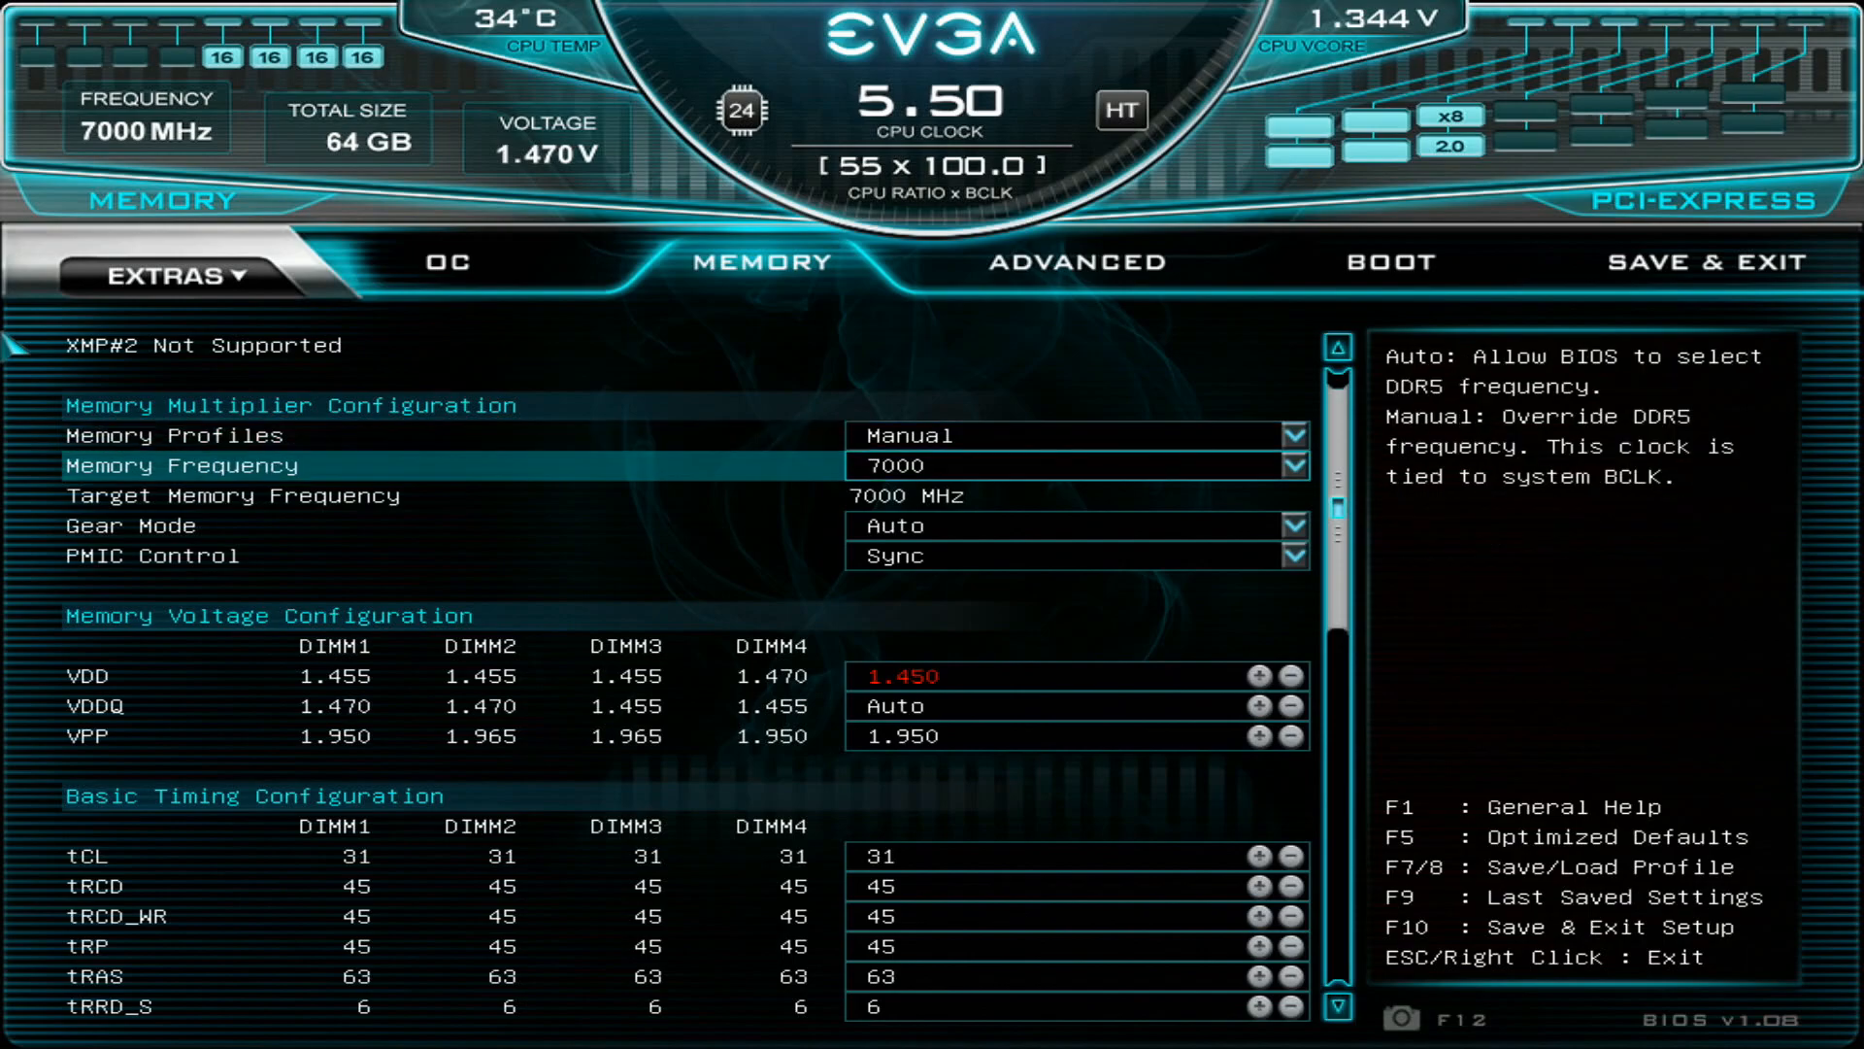
# - Browse the second and third timings down to tPRPDEN near the end of the Third Timing Configuration section
pyautogui.press('Down')
pyautogui.press('Down')
pyautogui.press('Down')
pyautogui.press('Down')
pyautogui.press('Down')
pyautogui.press('Down')
pyautogui.press('Down')
pyautogui.press('Down')
pyautogui.press('Down')
pyautogui.press('Down')
pyautogui.press('Down')
pyautogui.press('Down')
pyautogui.press('Down')
pyautogui.press('Down')
pyautogui.press('Down')
pyautogui.press('Down')
pyautogui.press('Down')
pyautogui.press('Down')
pyautogui.press('Down')
pyautogui.press('Down')
pyautogui.press('Down')
pyautogui.press('Down')
pyautogui.press('Down')
pyautogui.press('Down')
pyautogui.press('Down')
pyautogui.press('Down')
pyautogui.press('Down')
pyautogui.press('Down')
pyautogui.press('Down')
pyautogui.press('Down')
pyautogui.press('Down')
pyautogui.press('Down')
pyautogui.press('Down')
pyautogui.press('Down')
pyautogui.press('Down')
pyautogui.press('Down')
pyautogui.press('Down')
pyautogui.press('Down')
pyautogui.press('Down')
pyautogui.press('Down')
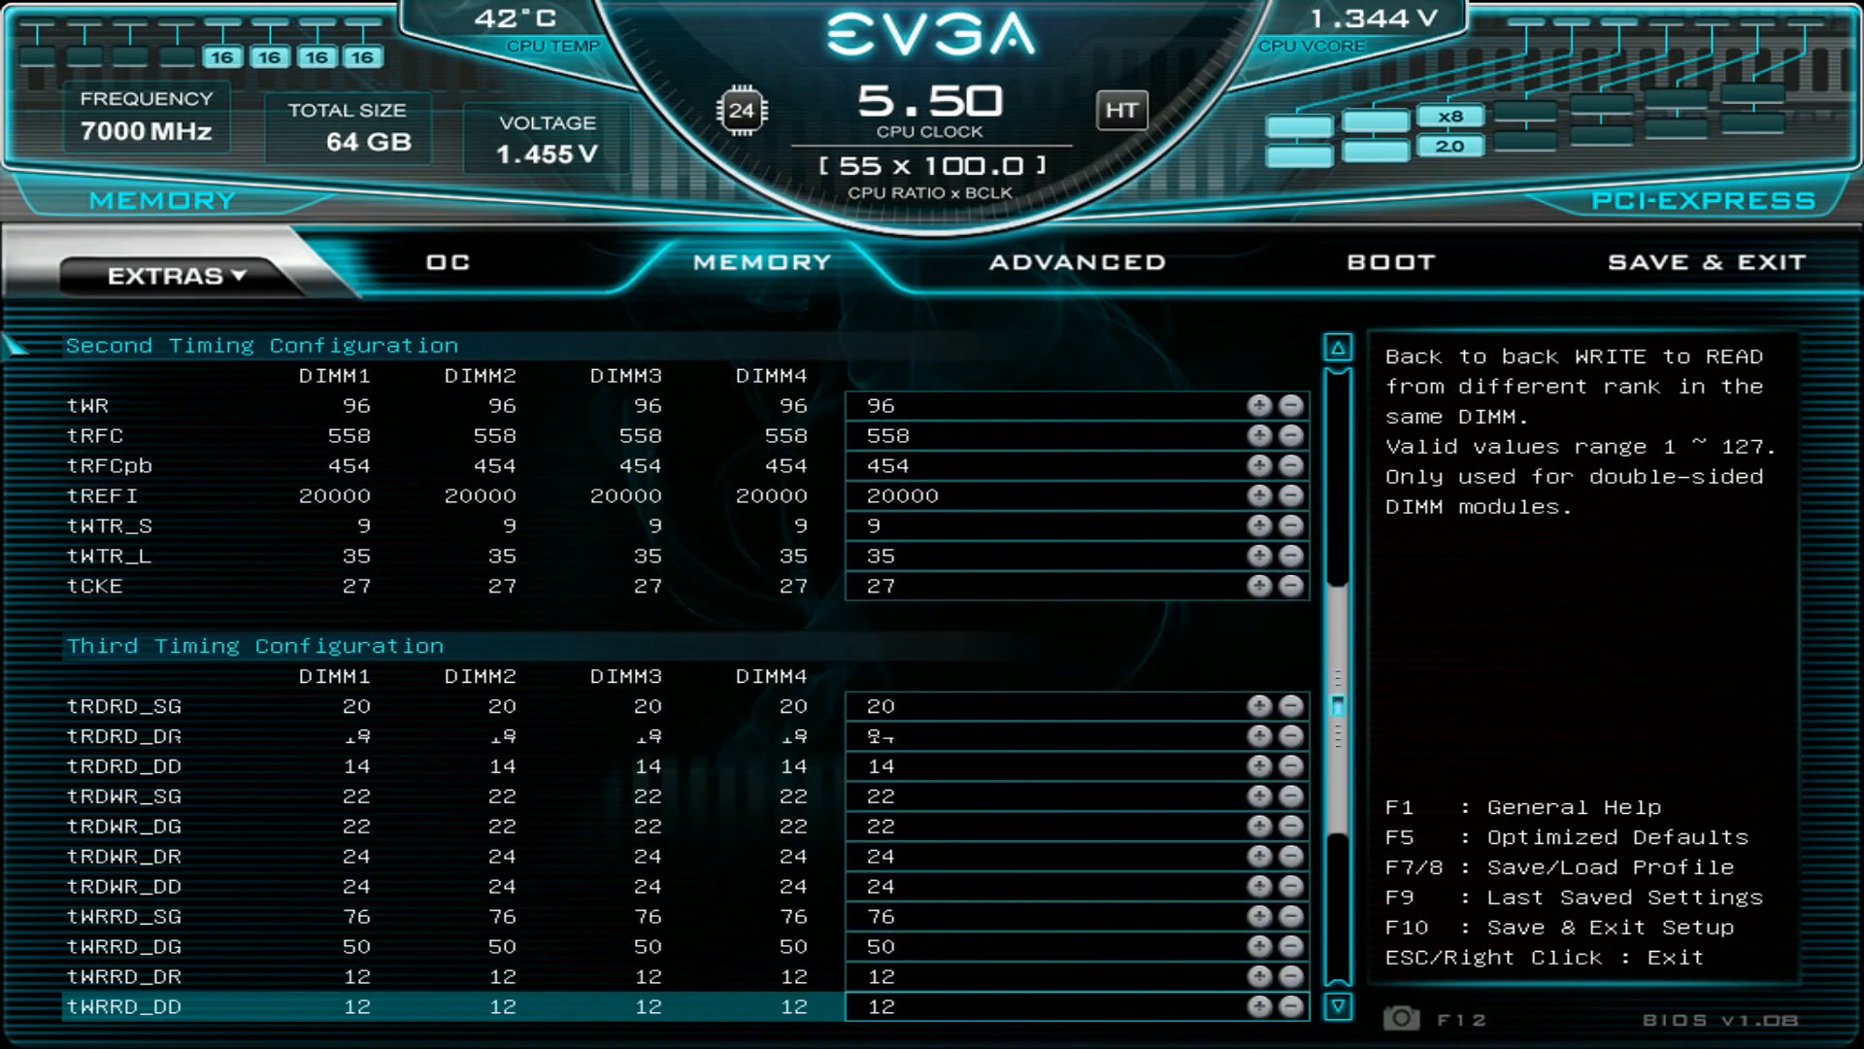
pyautogui.press('Up')
pyautogui.press('Up')
pyautogui.press('Up')
pyautogui.press('Up')
pyautogui.press('Up')
pyautogui.press('Up')
pyautogui.press('Up')
pyautogui.press('Up')
pyautogui.press('Up')
pyautogui.press('Up')
pyautogui.press('Up')
pyautogui.press('Up')
pyautogui.press('Up')
pyautogui.press('Up')
pyautogui.press('Up')
pyautogui.press('Up')
pyautogui.press('Up')
pyautogui.press('Up')
pyautogui.press('Up')
pyautogui.press('Up')
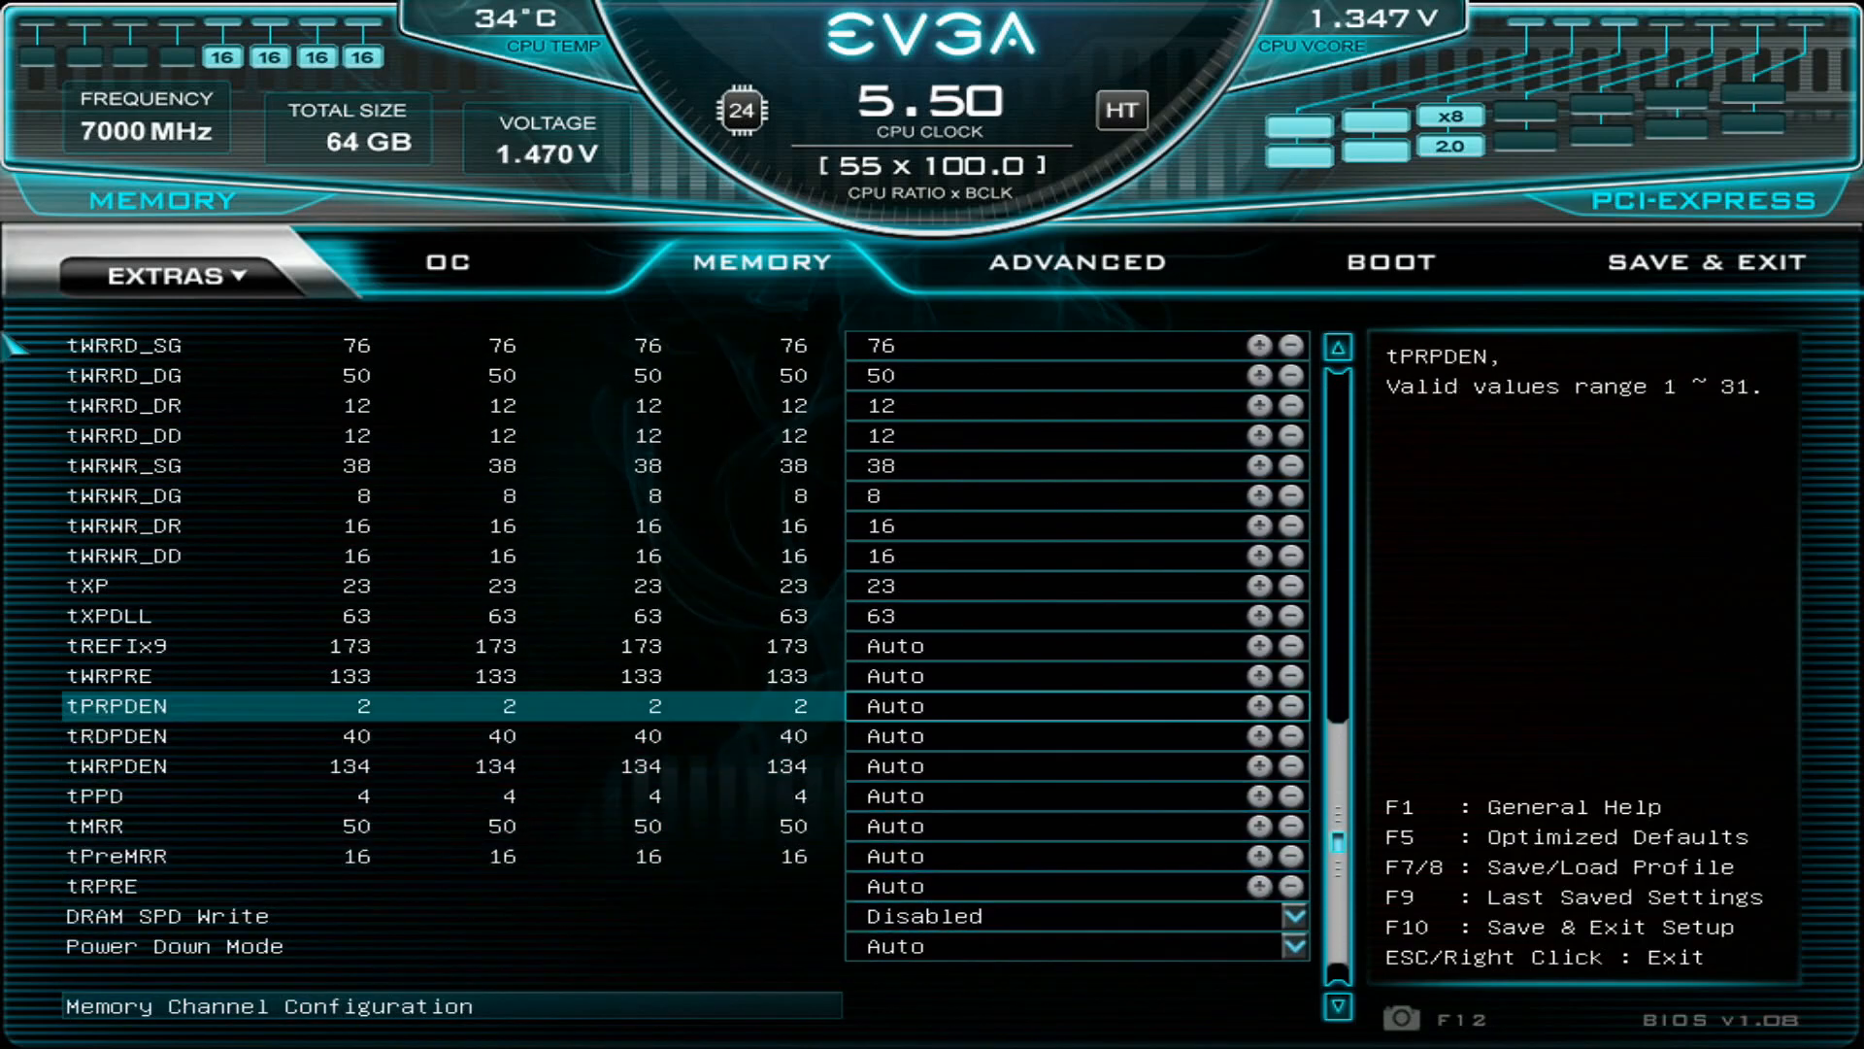
# - Review the memory settings again from Memory Profiles and Memory Frequency down to the tCKE timing
pyautogui.press('Up')
pyautogui.press('Up')
pyautogui.press('Up')
pyautogui.press('Up')
pyautogui.press('Up')
pyautogui.press('Up')
pyautogui.press('Up')
pyautogui.press('Up')
pyautogui.press('Up')
pyautogui.press('Up')
pyautogui.press('Up')
pyautogui.press('Up')
pyautogui.press('Up')
pyautogui.press('Up')
pyautogui.press('Up')
pyautogui.press('Up')
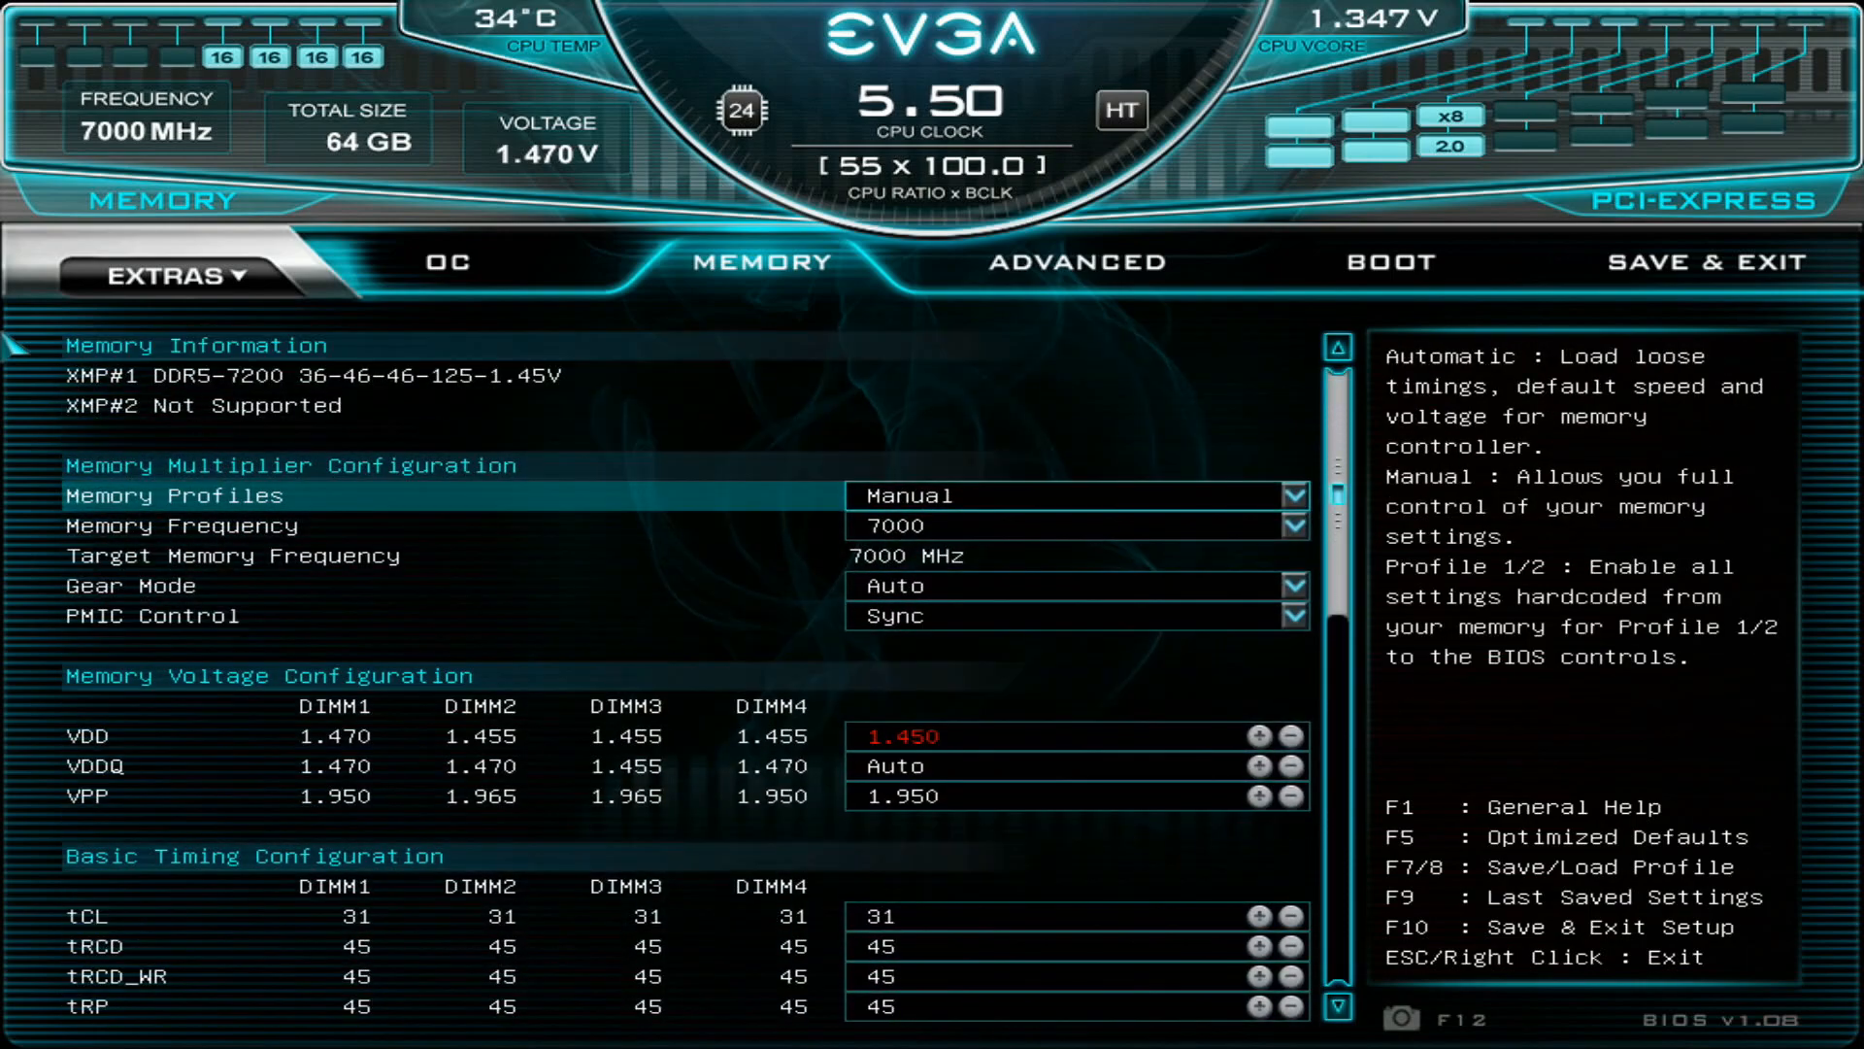
pyautogui.press('Down')
pyautogui.press('Down')
pyautogui.press('Down')
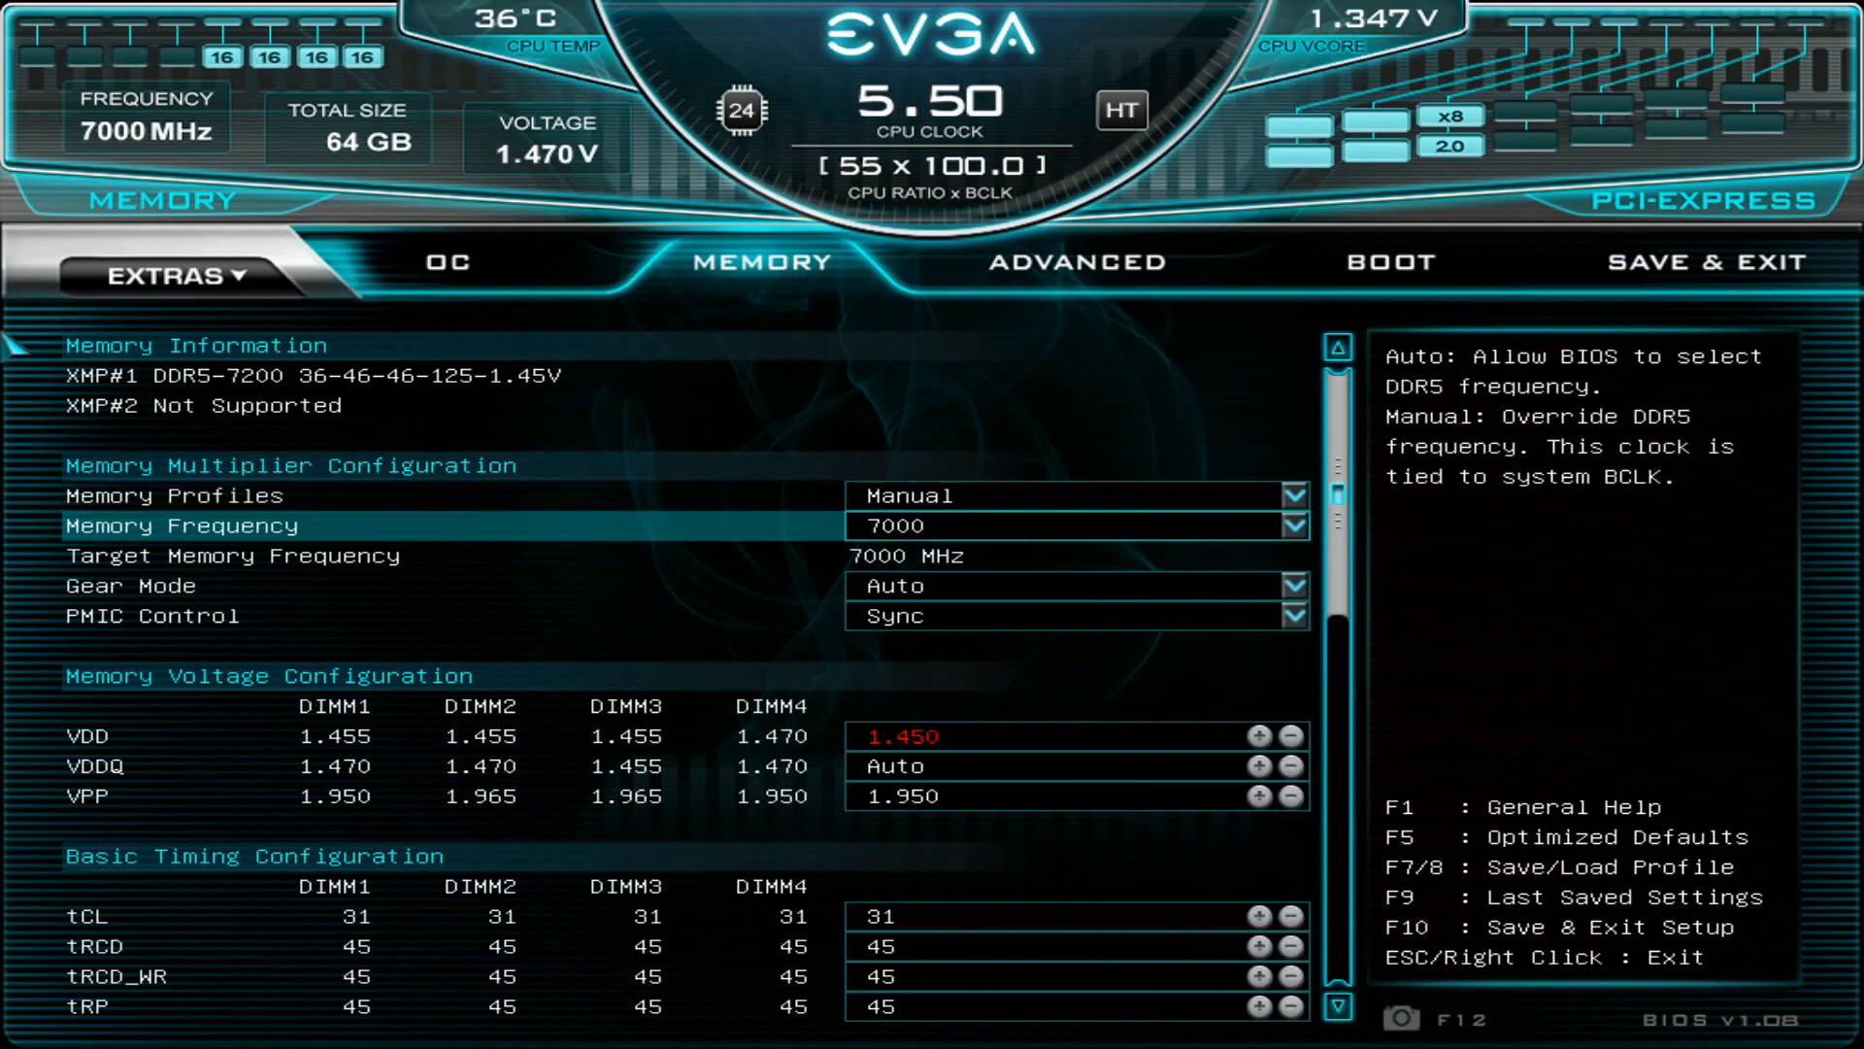
pyautogui.press('Down')
pyautogui.press('Down')
pyautogui.press('Down')
pyautogui.press('Down')
pyautogui.press('Down')
pyautogui.press('Down')
pyautogui.press('Down')
pyautogui.press('Down')
pyautogui.press('Down')
pyautogui.press('Down')
pyautogui.press('Down')
pyautogui.press('Down')
pyautogui.press('Down')
pyautogui.press('Down')
pyautogui.press('Down')
pyautogui.press('Down')
pyautogui.press('Down')
pyautogui.press('Down')
pyautogui.press('Down')
pyautogui.press('Down')
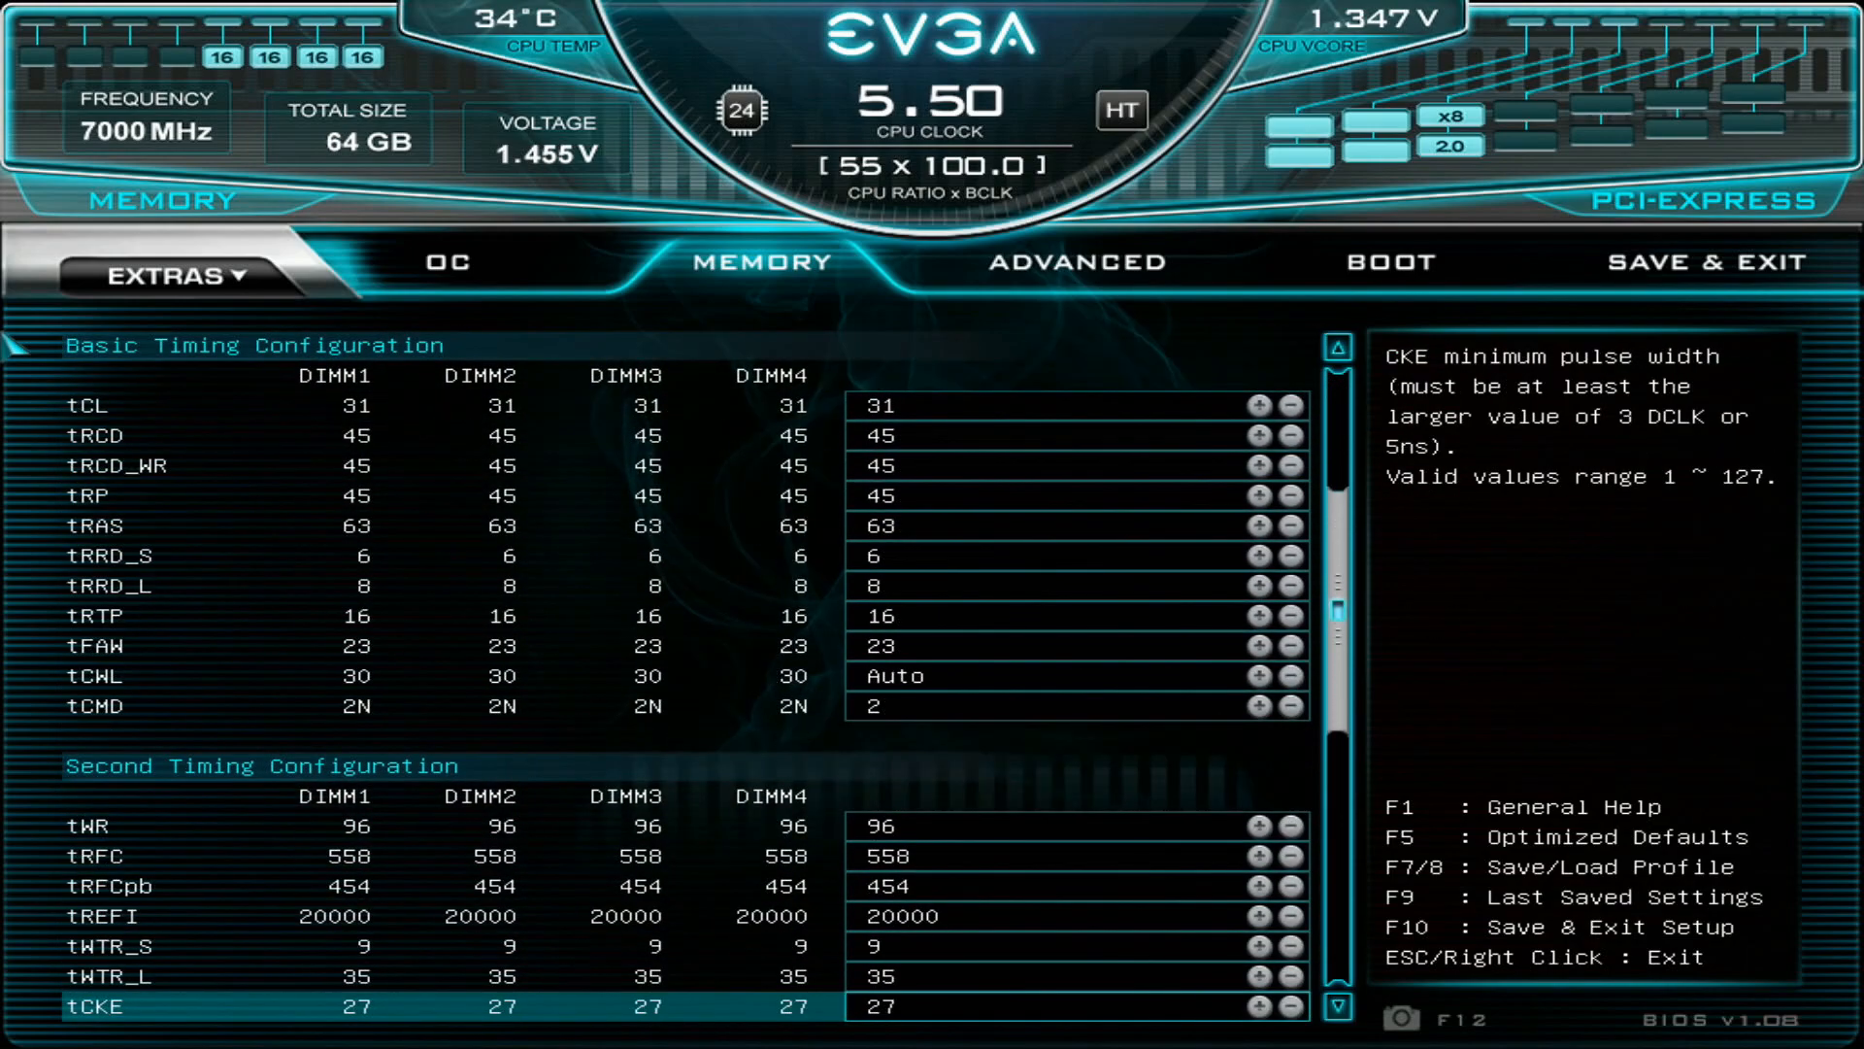
# - Switch from the BIOS to Windows, and arrange two CPU-Z windows beside MemTestPro showing the CPU and Memory details
pyautogui.press('F10')
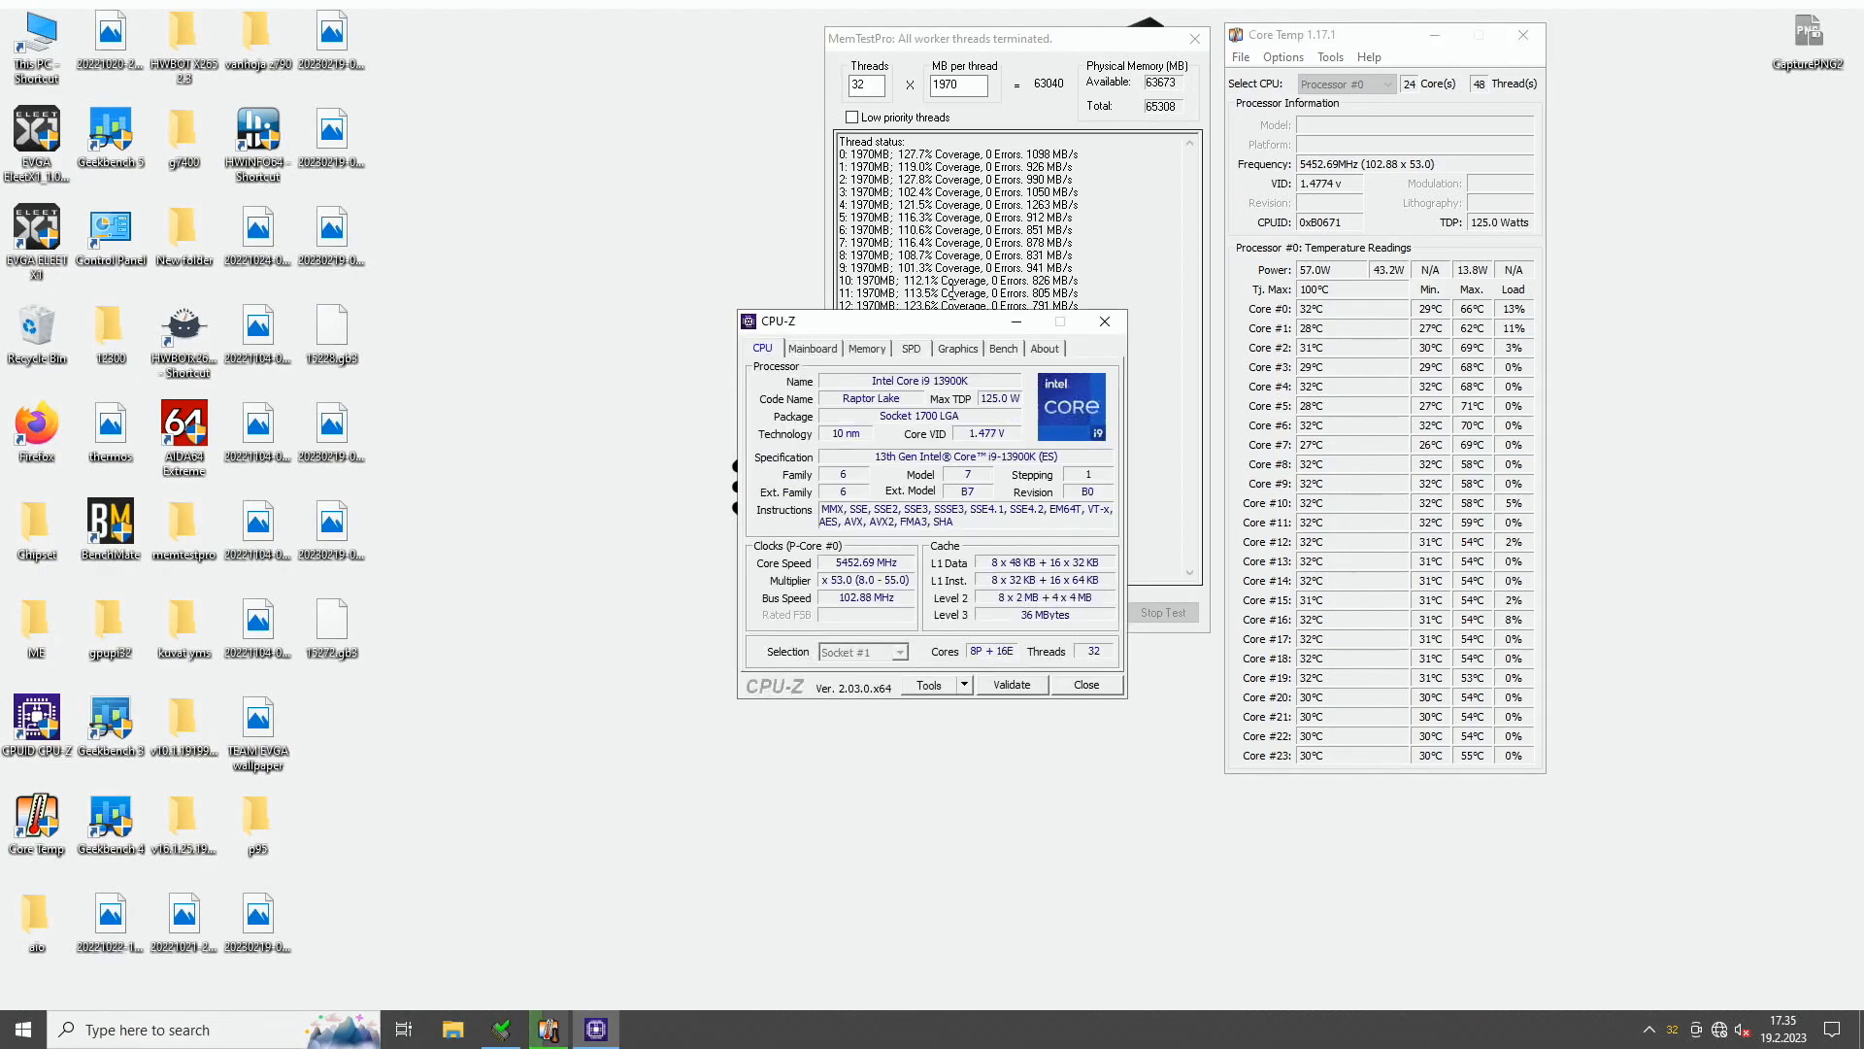
pyautogui.moveTo(957, 324); pyautogui.dragTo(645, 42)
pyautogui.doubleClick(37, 718)
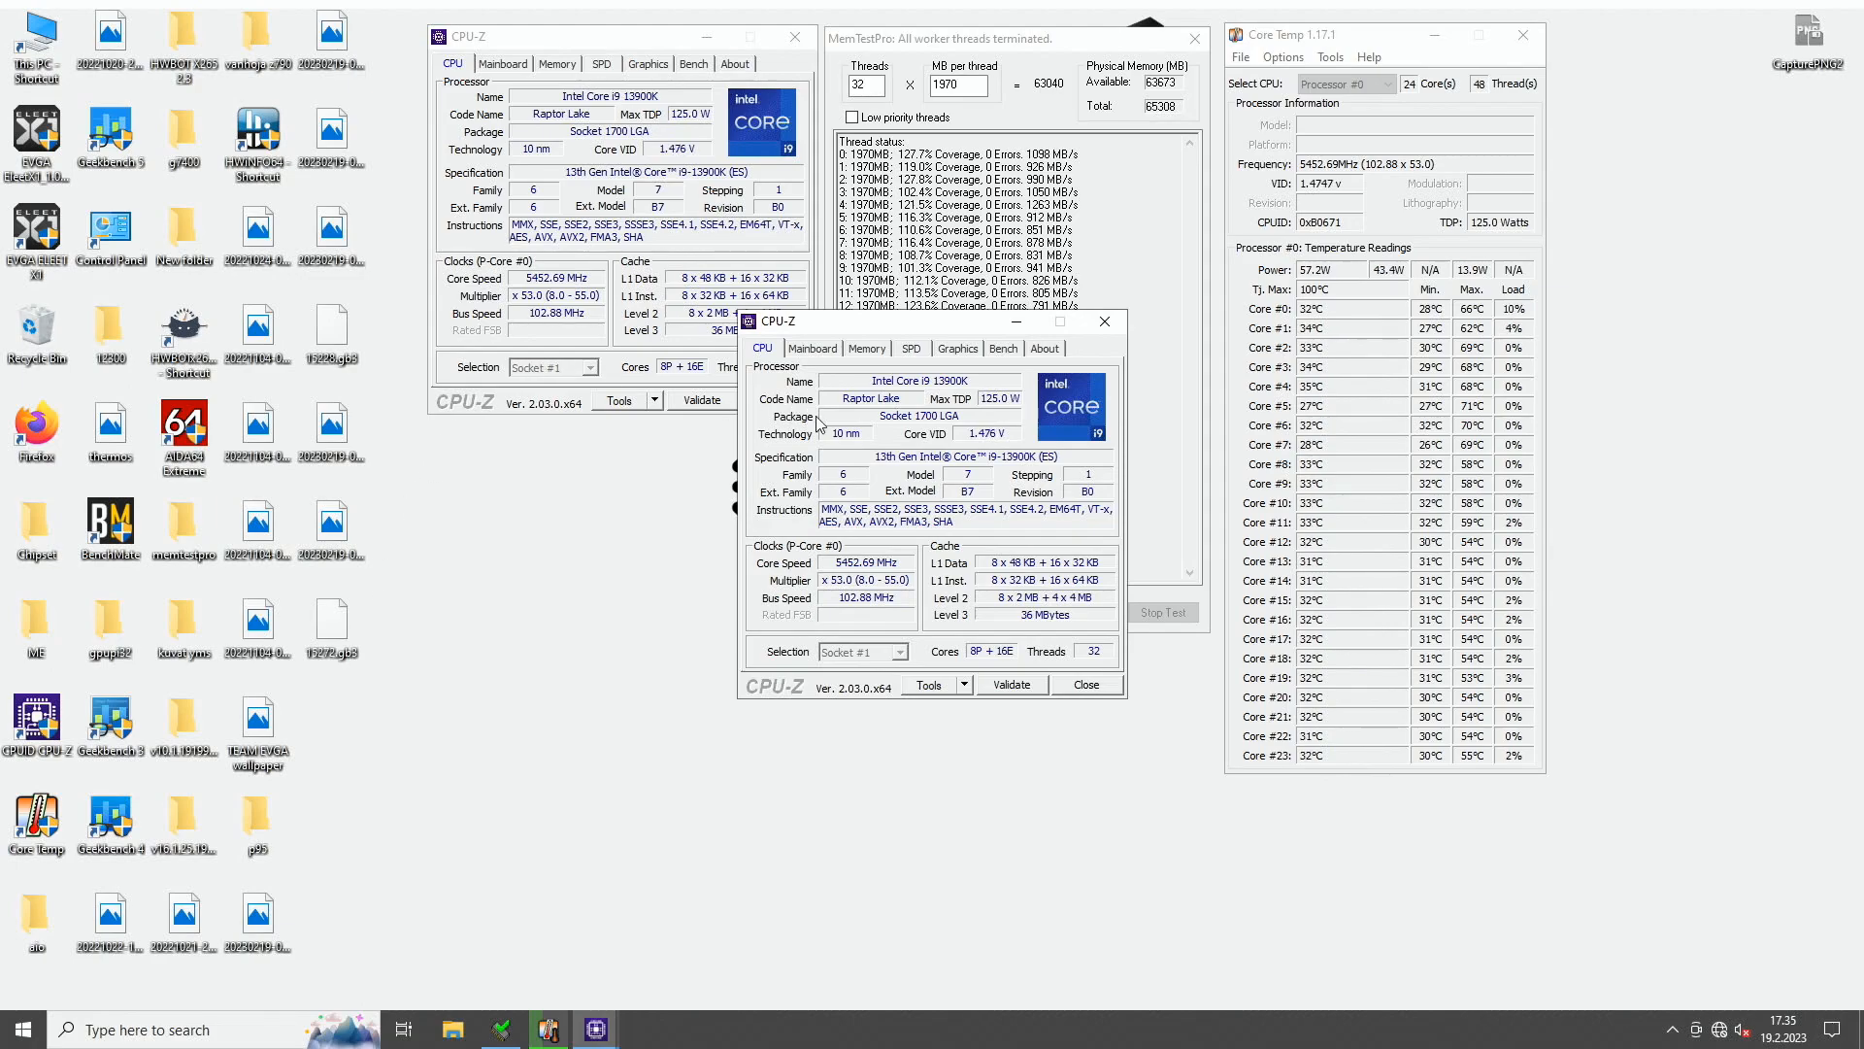
pyautogui.click(866, 348)
pyautogui.moveTo(893, 327); pyautogui.dragTo(586, 434)
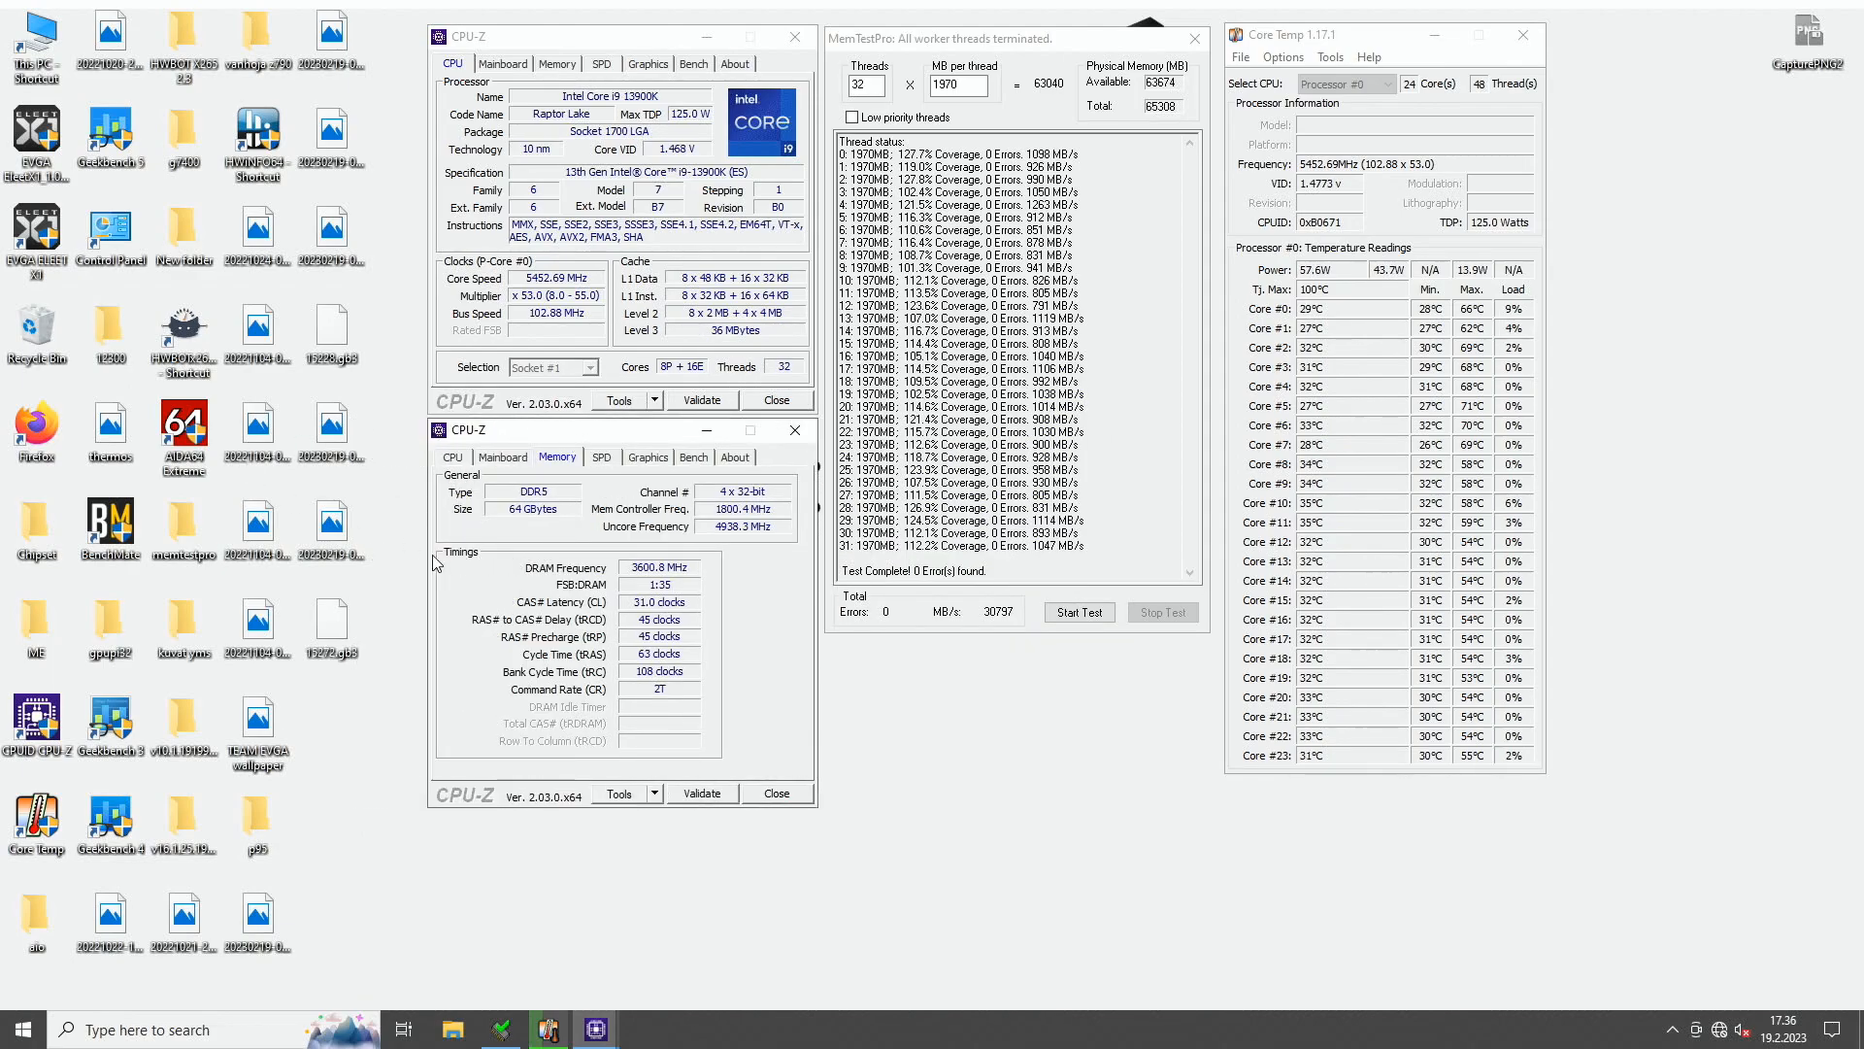
# - Add CPU-Z windows with the Mainboard and both SPD slot details around the existing windows, and select the desktop screenshot capture tool
pyautogui.doubleClick(60, 723)
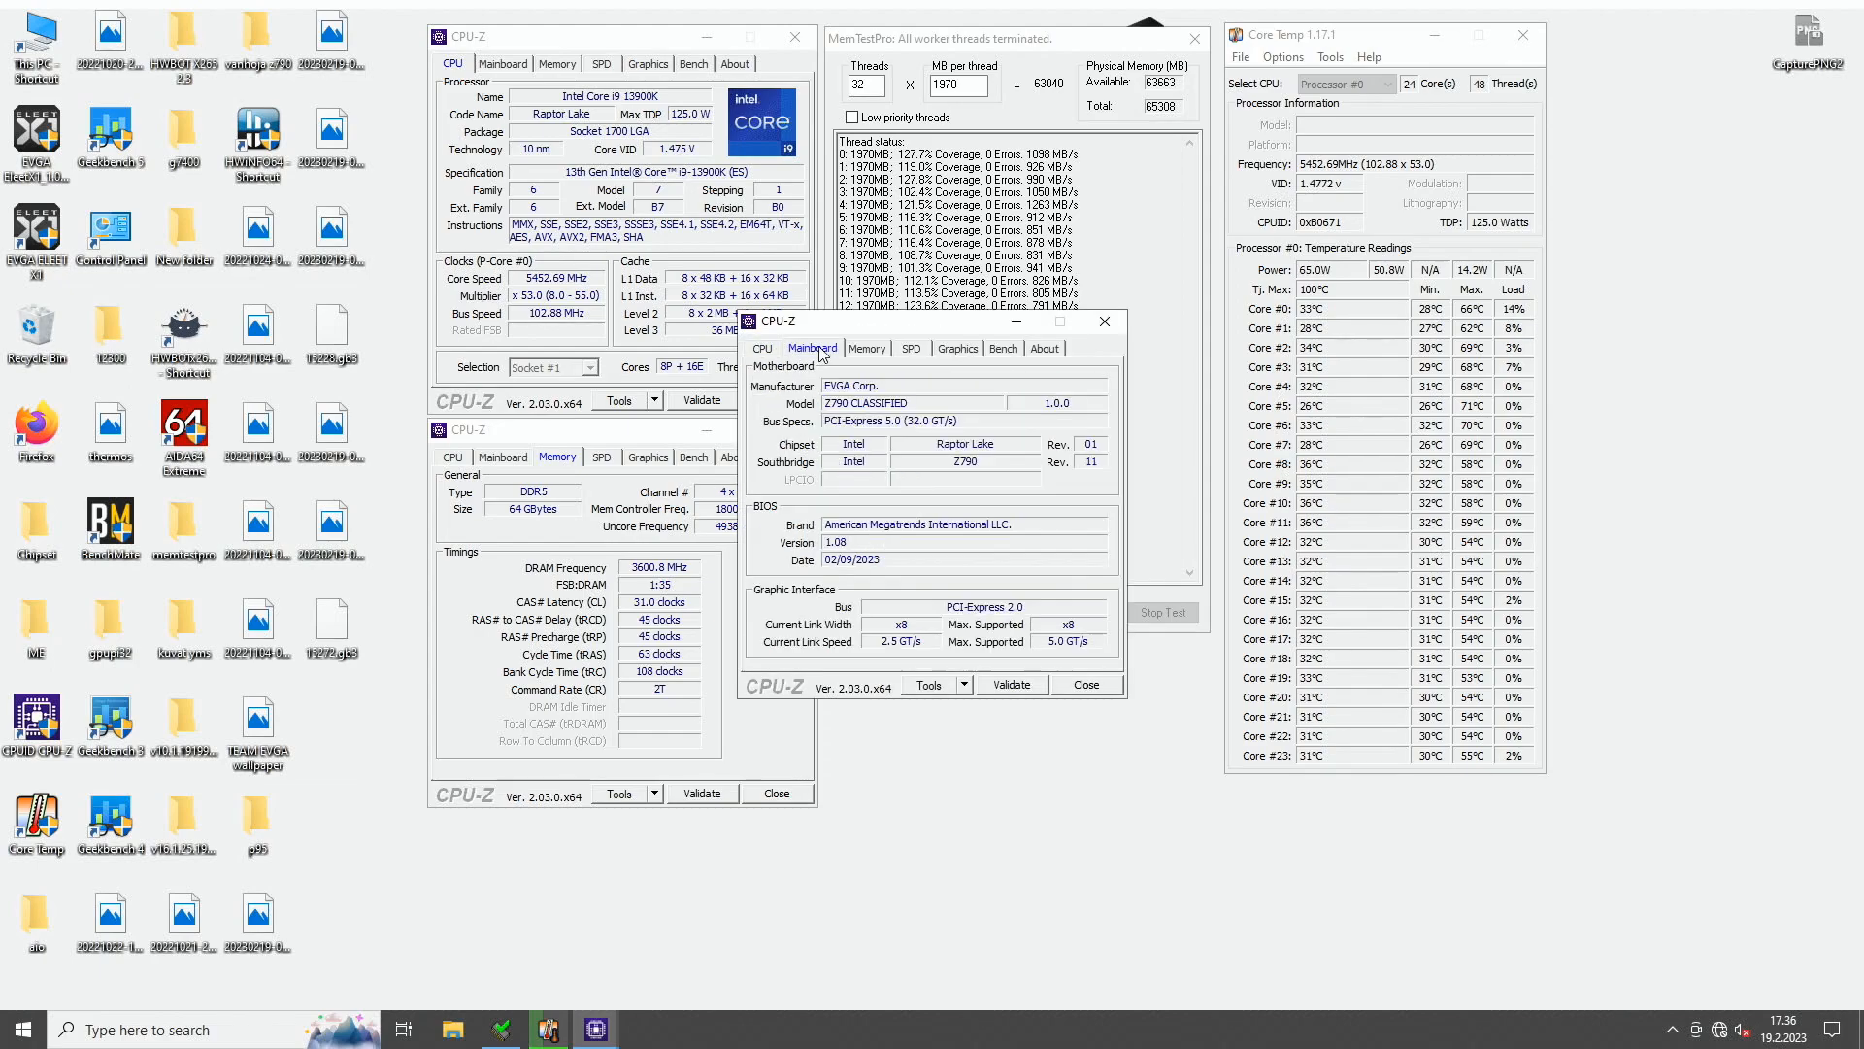
pyautogui.moveTo(856, 330); pyautogui.dragTo(951, 658)
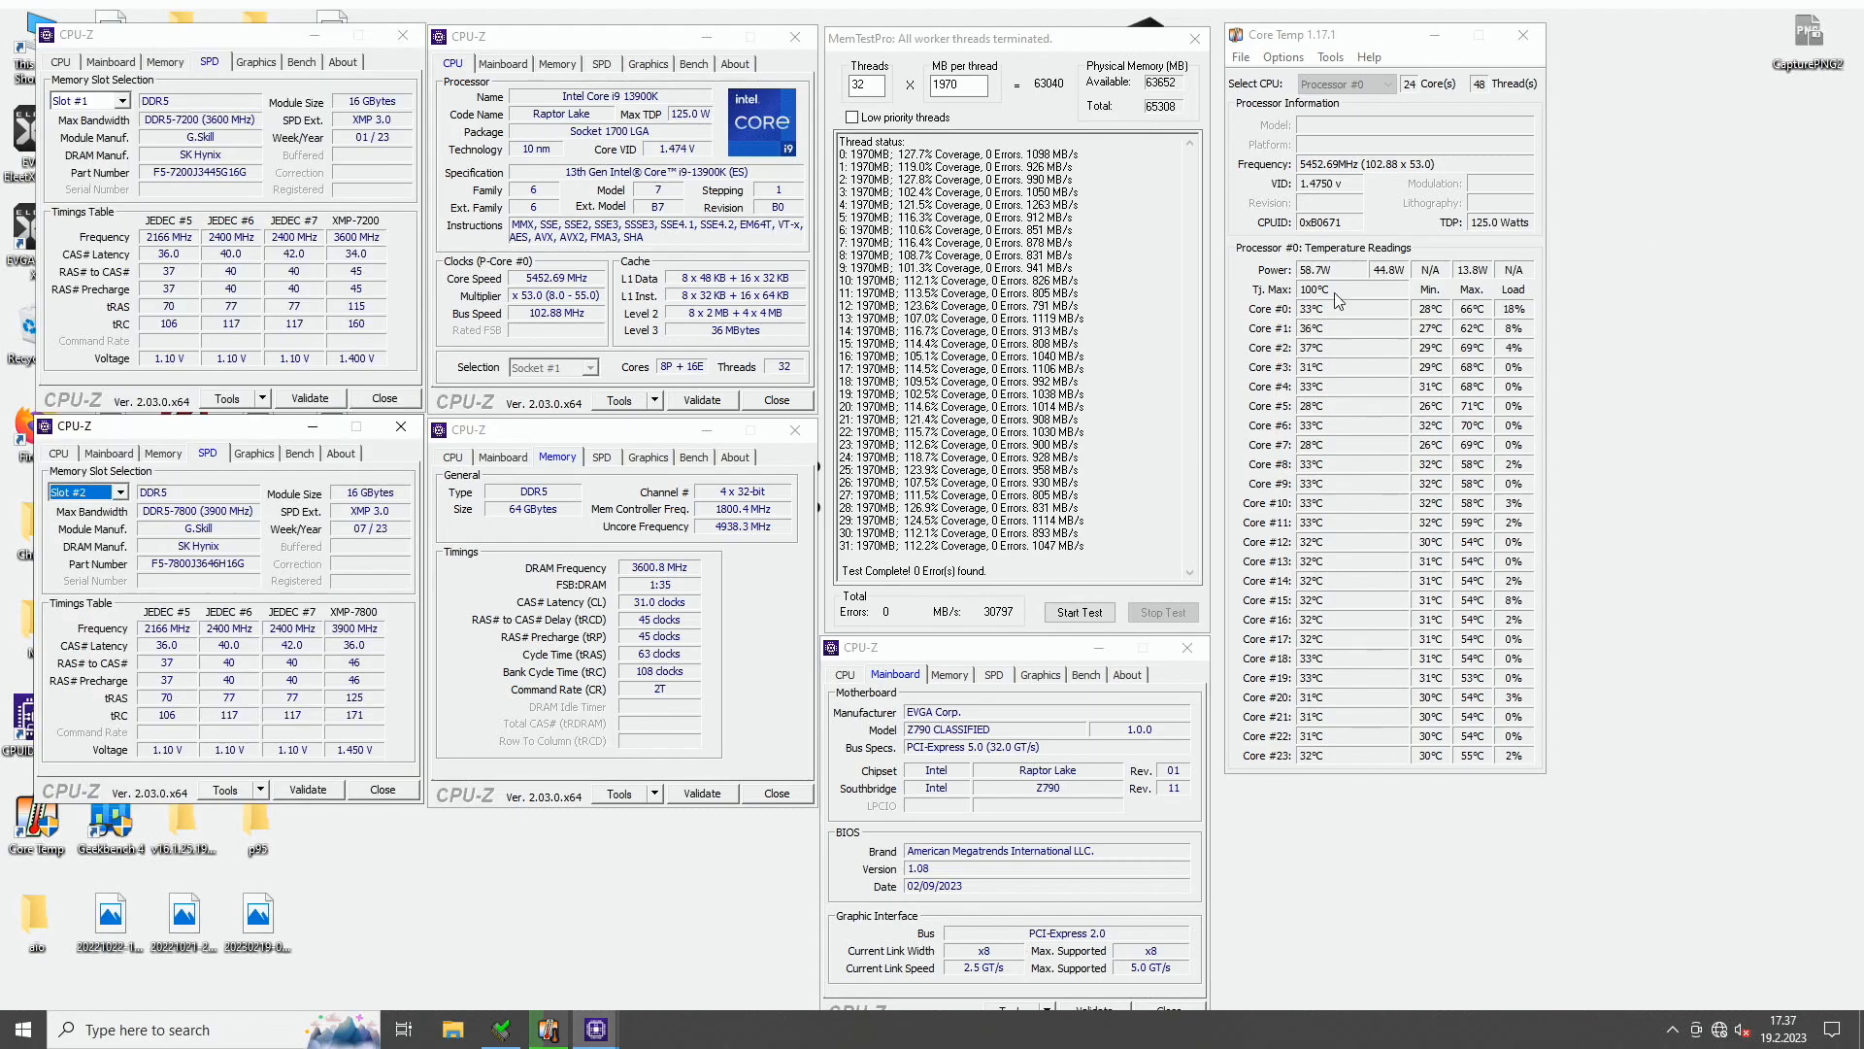
pyautogui.click(1779, 44)
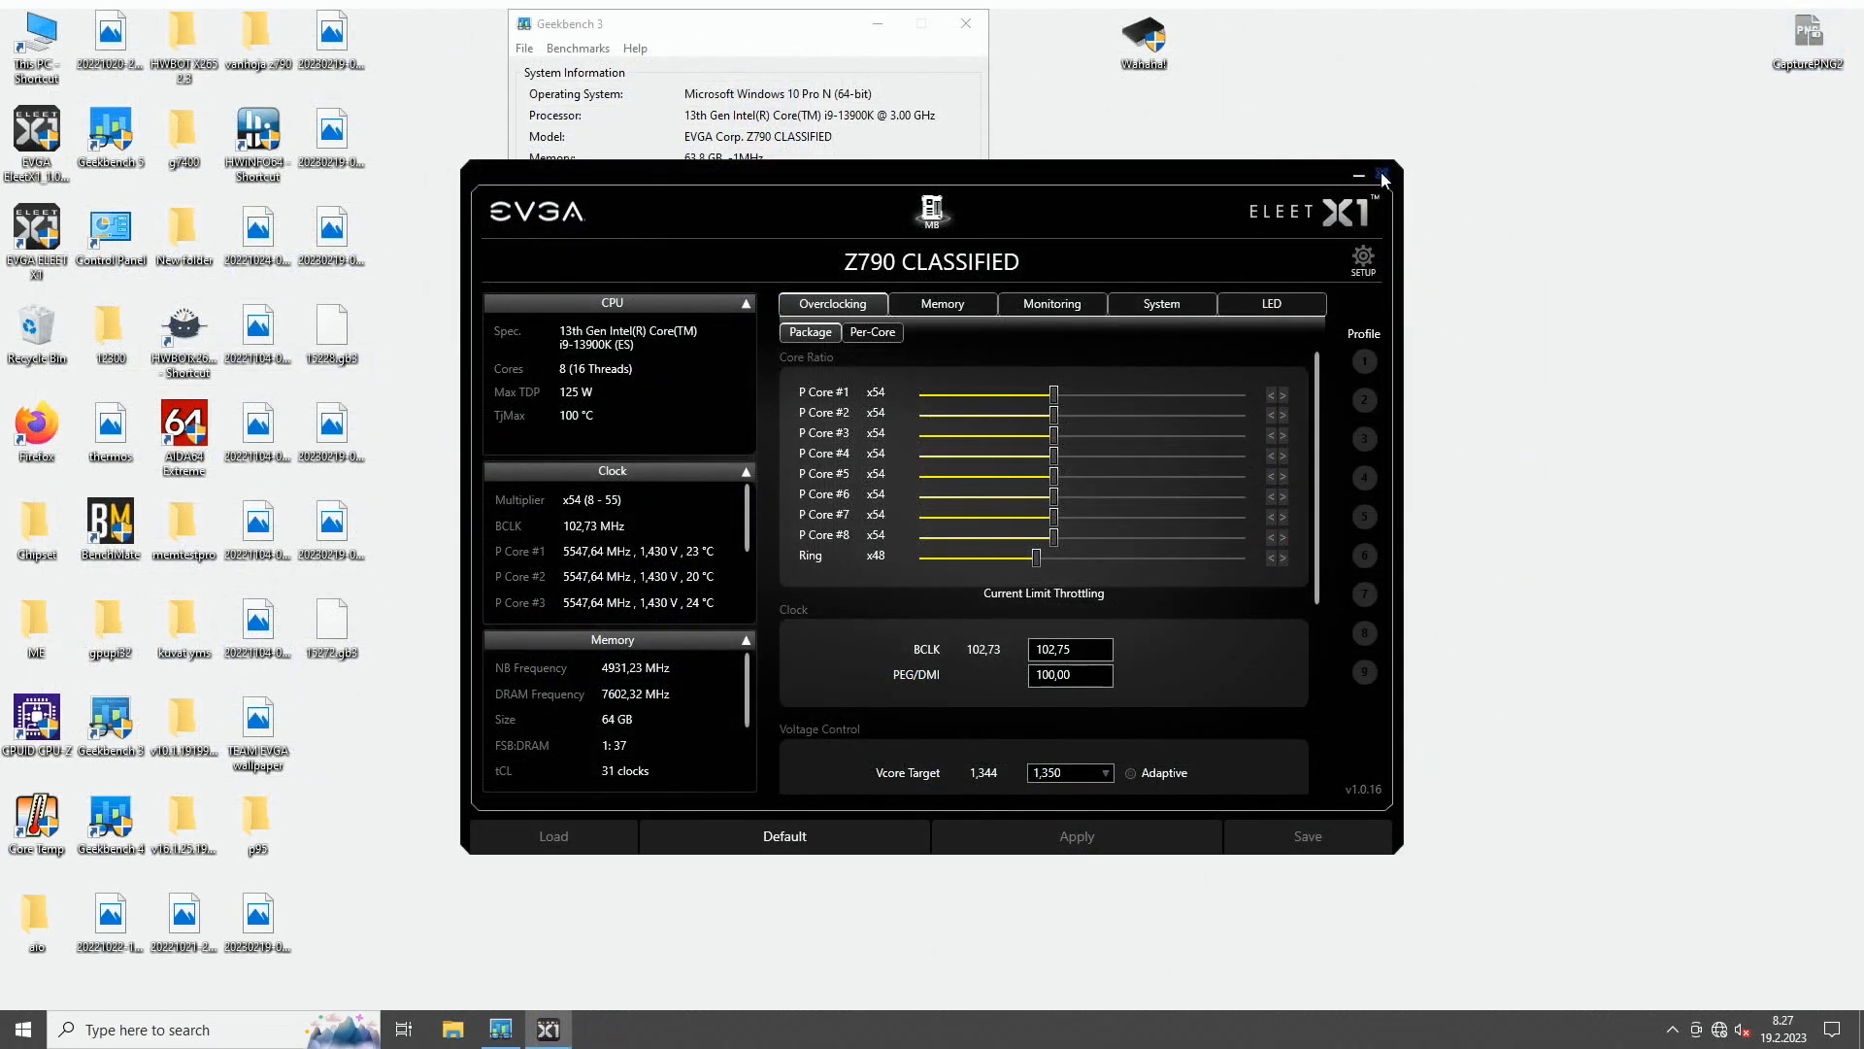
# - Close EVGA ELEET X1 and run the 64-bit benchmarks in Geekbench 3
pyautogui.click(1383, 176)
pyautogui.click(901, 333)
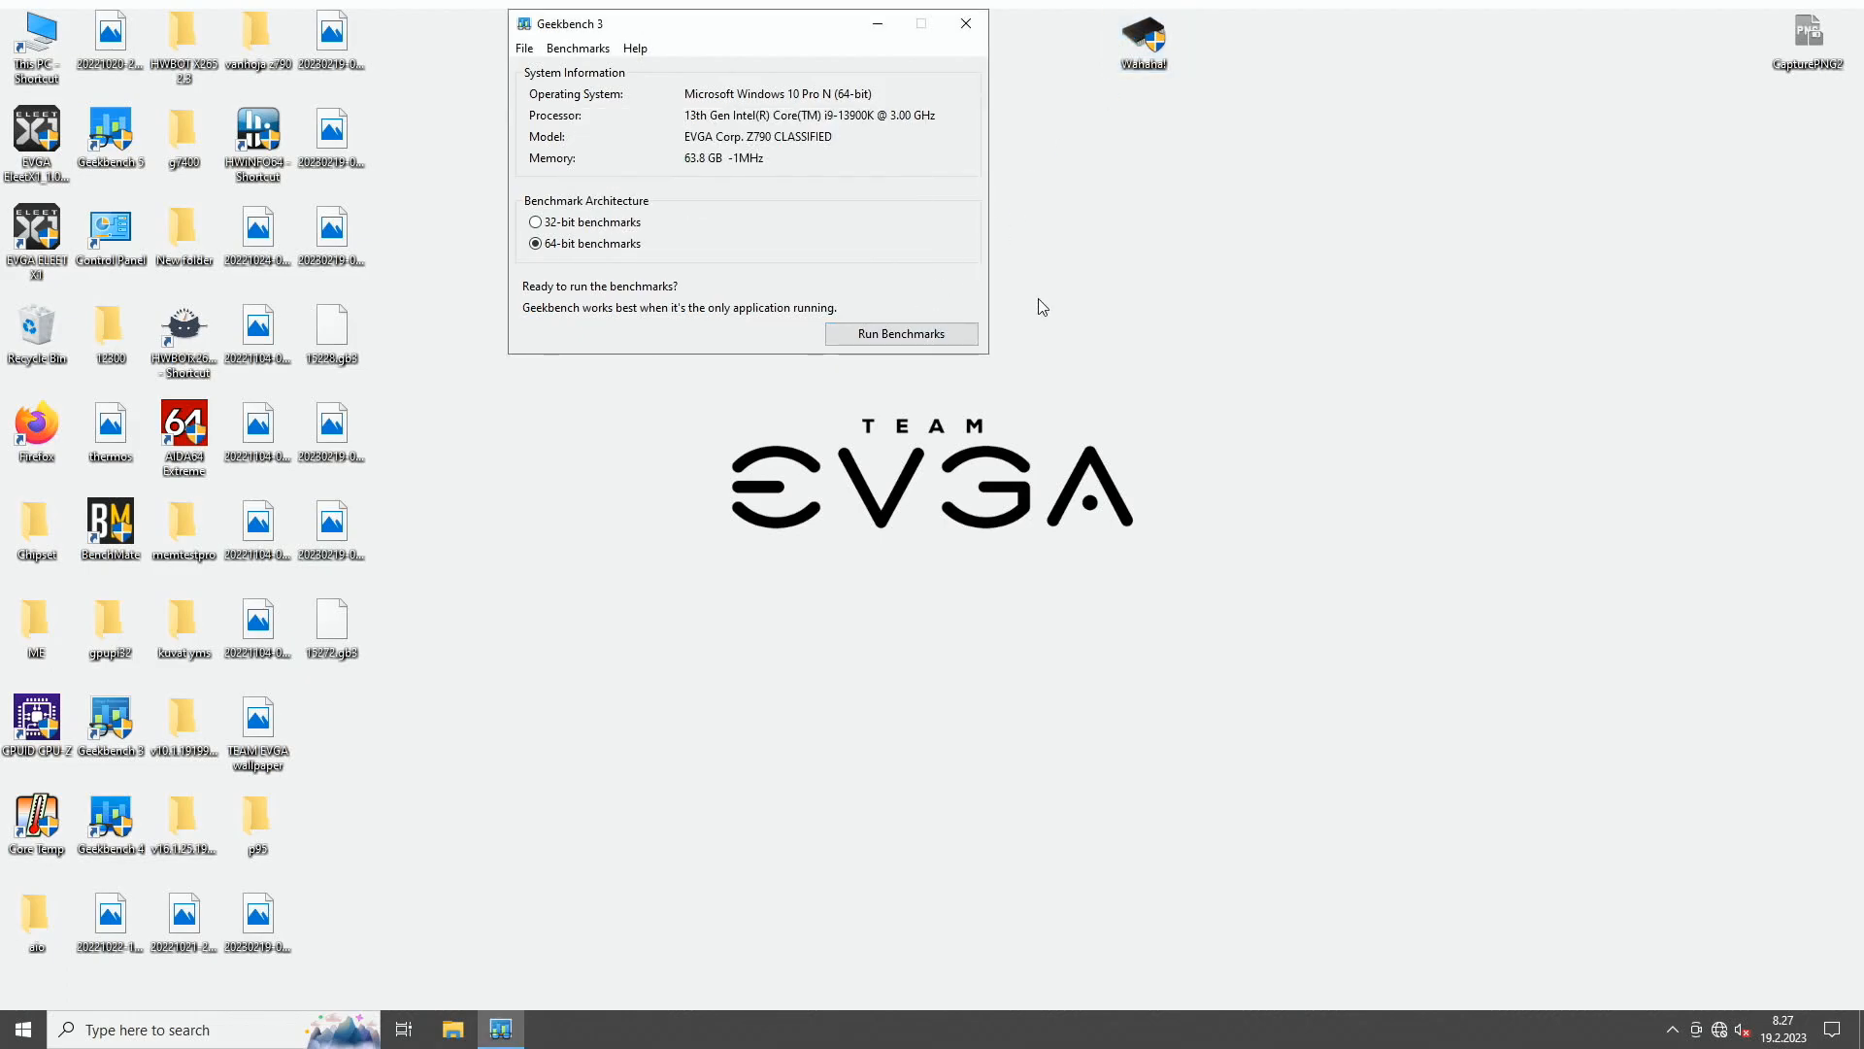
pyautogui.click(934, 335)
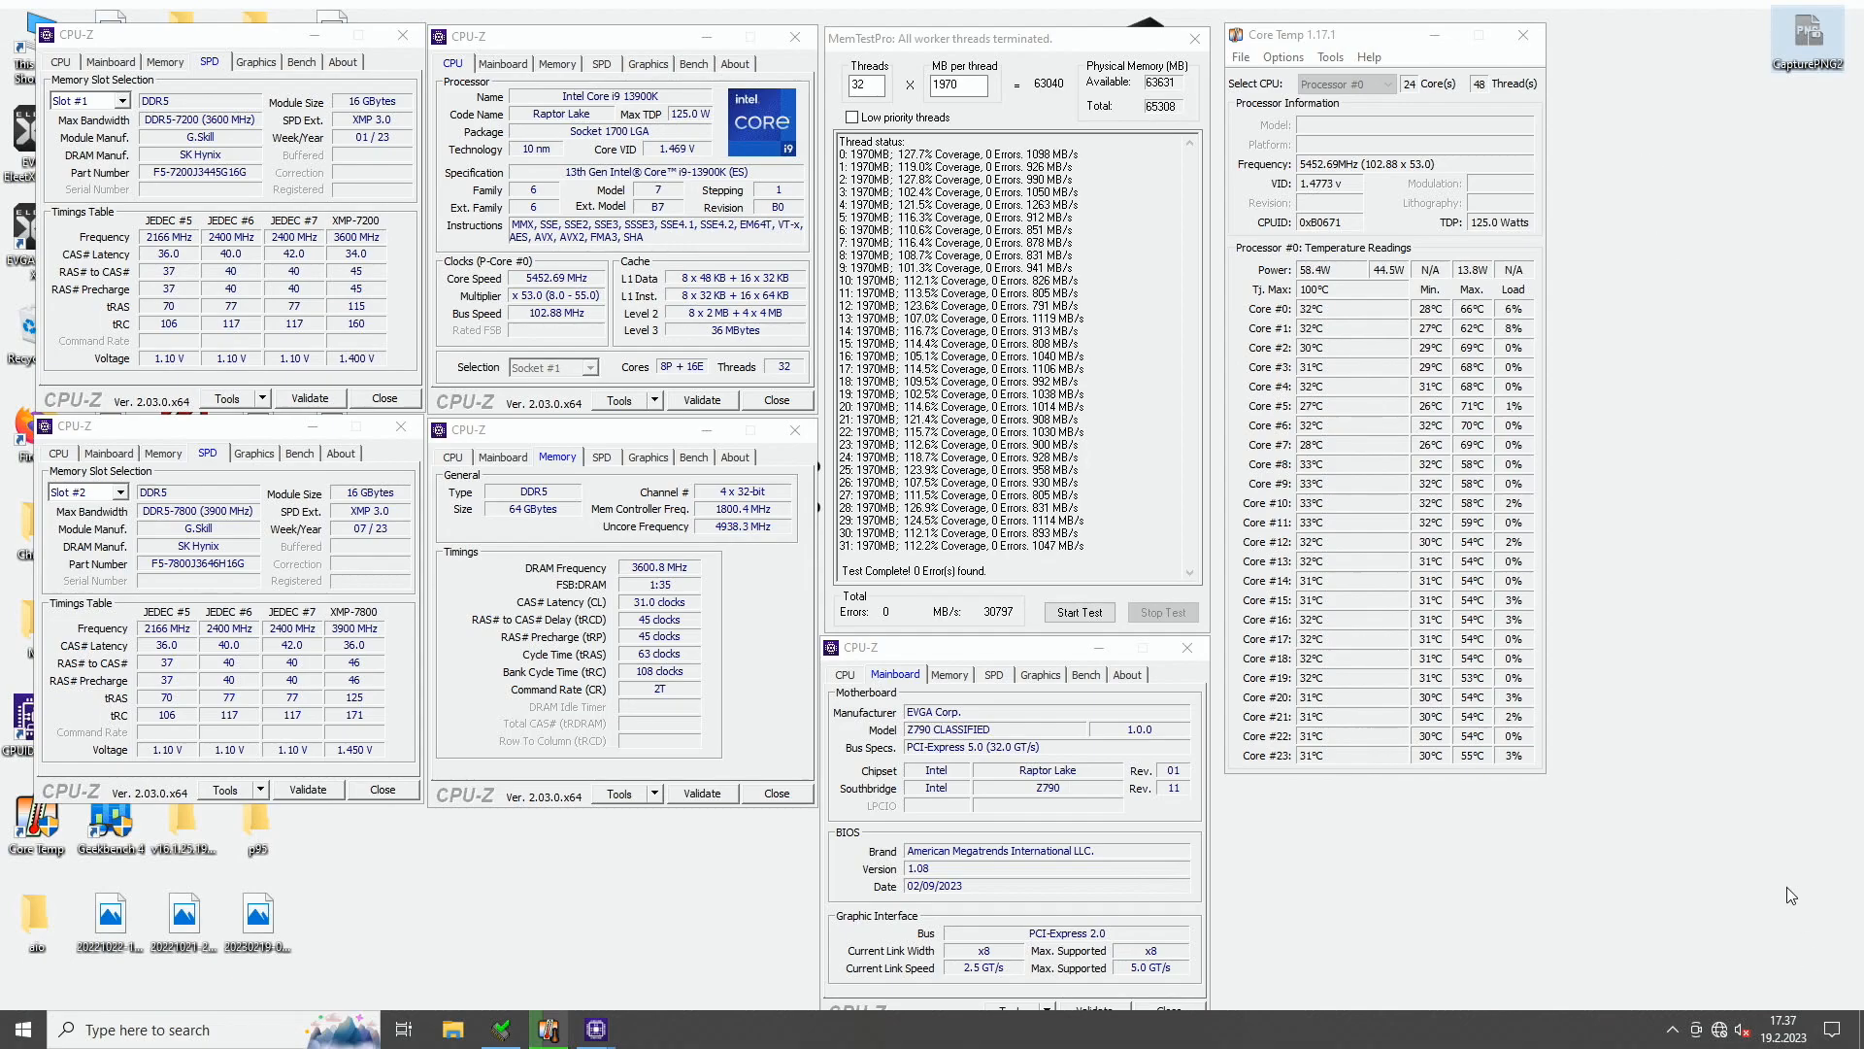
# - Show the desktop, and view the saved Geekbench 3 result screenshot 20230219-082633.png before closing it
pyautogui.click(1862, 1041)
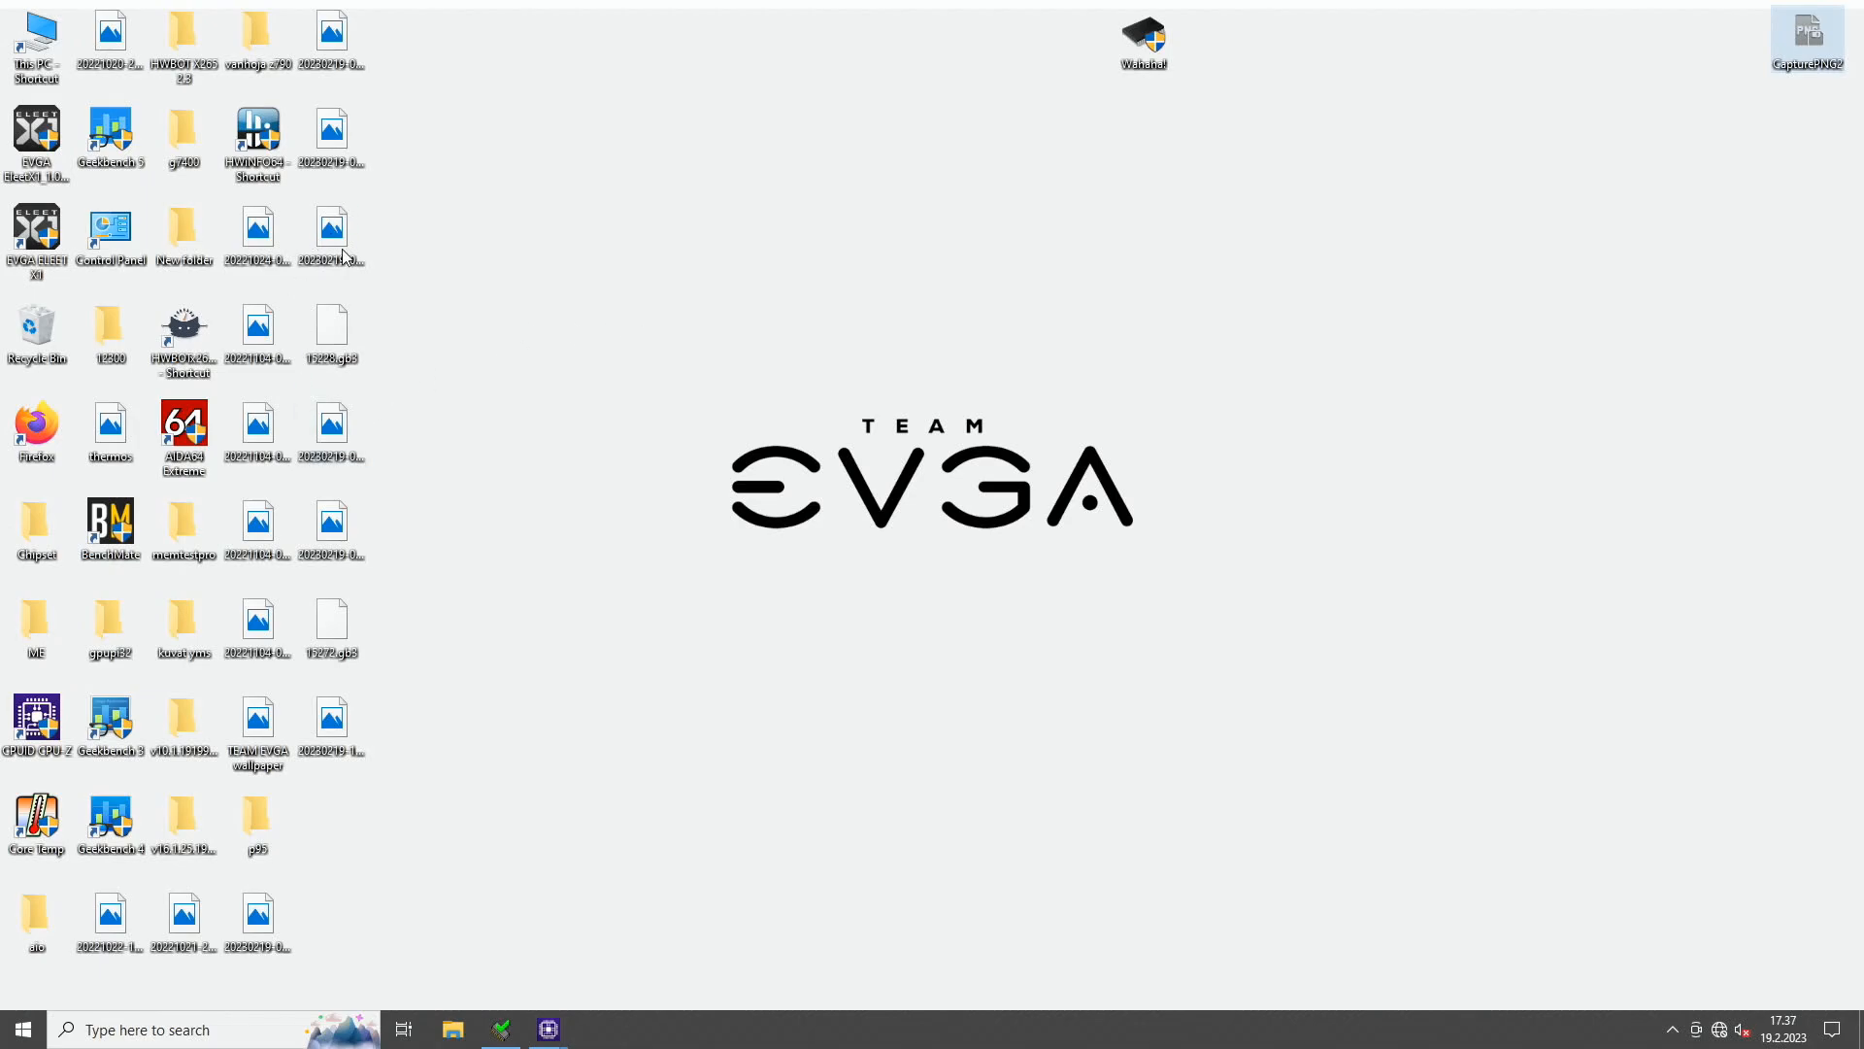
pyautogui.doubleClick(353, 523)
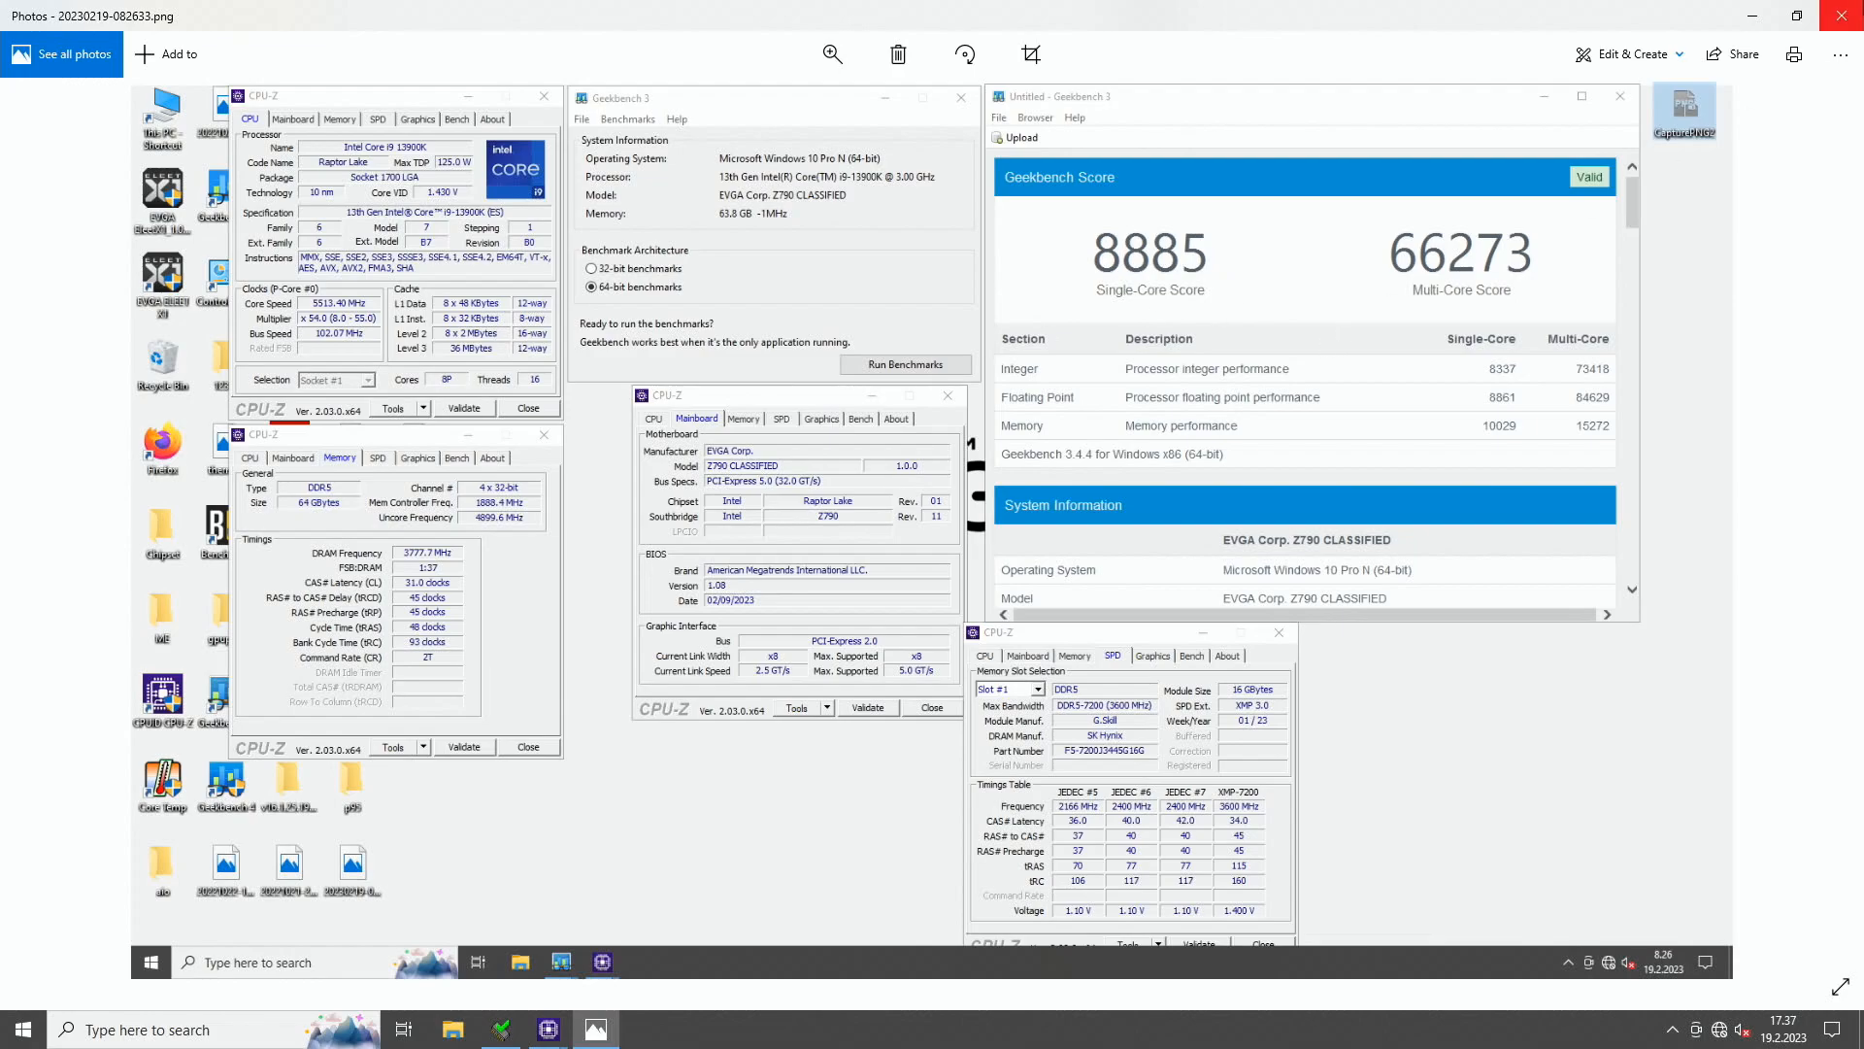
pyautogui.click(1842, 16)
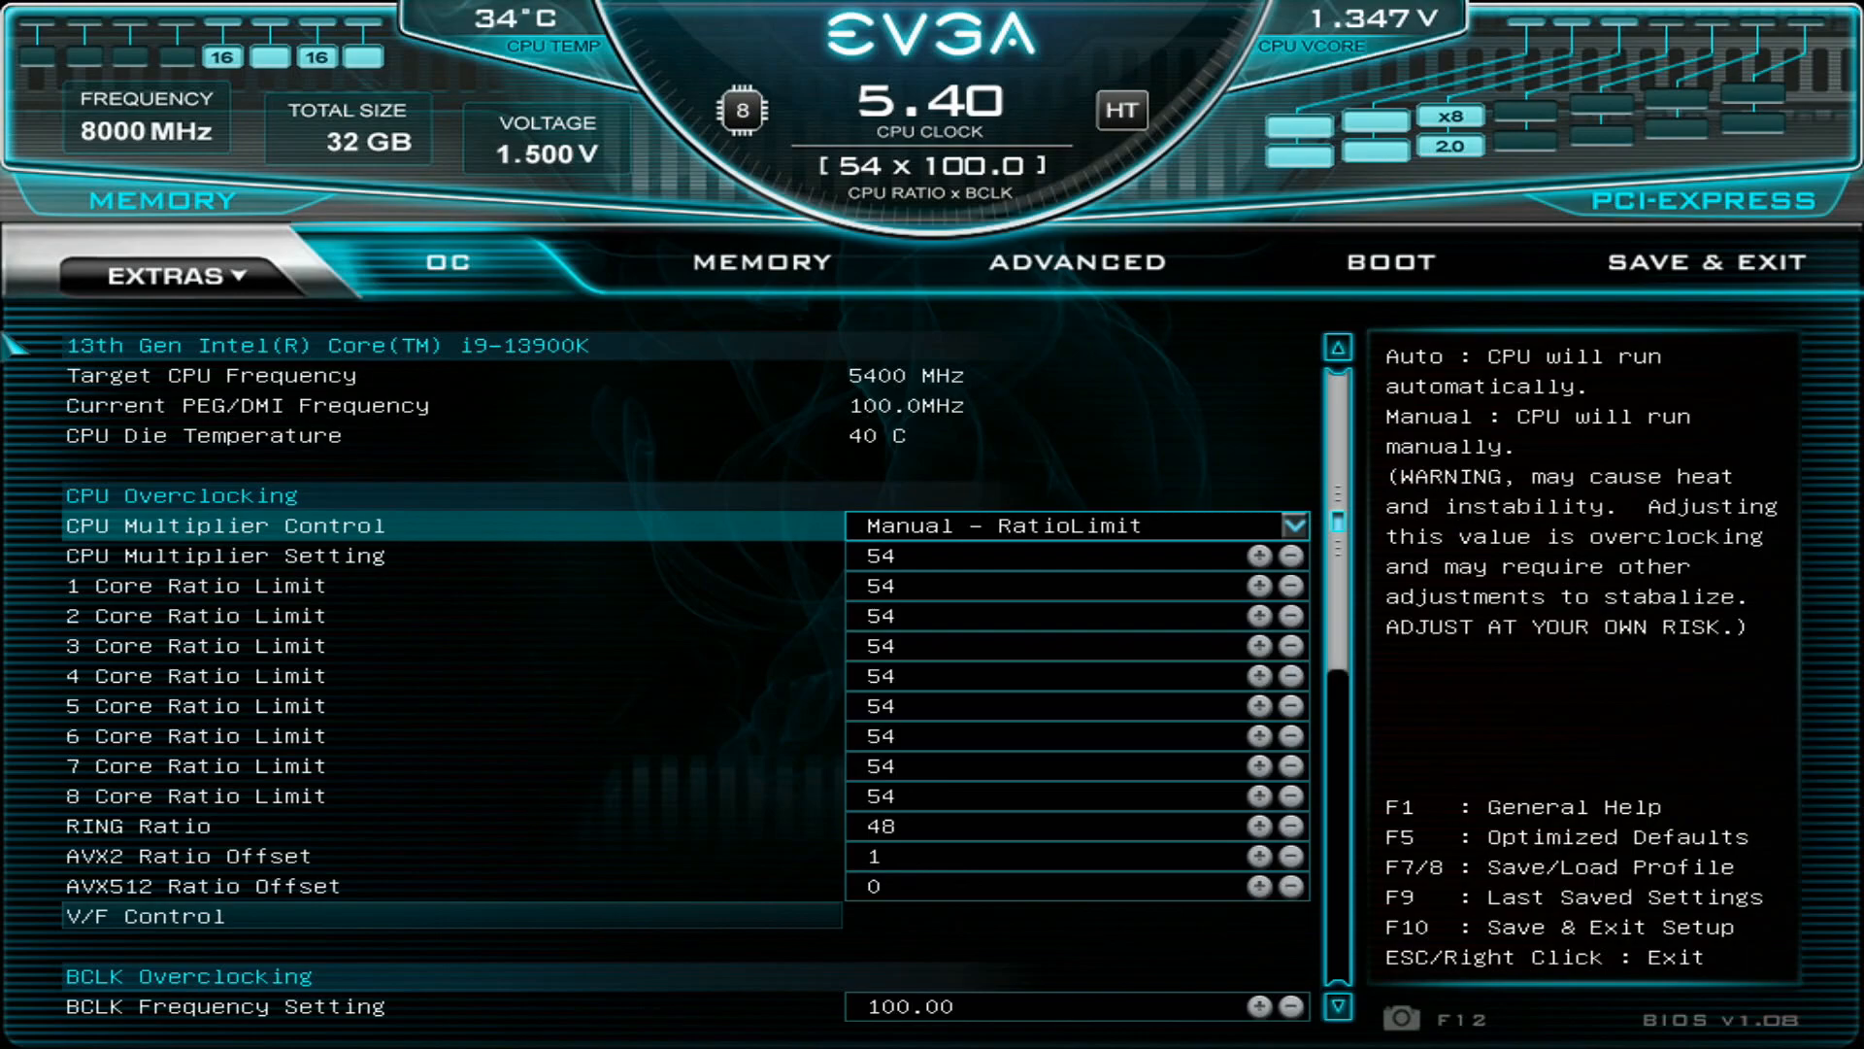
# - In the BIOS, examine the CPU Overclocking settings from CPU Multiplier Setting down to the AVX2 and AVX512 ratio offsets
pyautogui.press('Down')
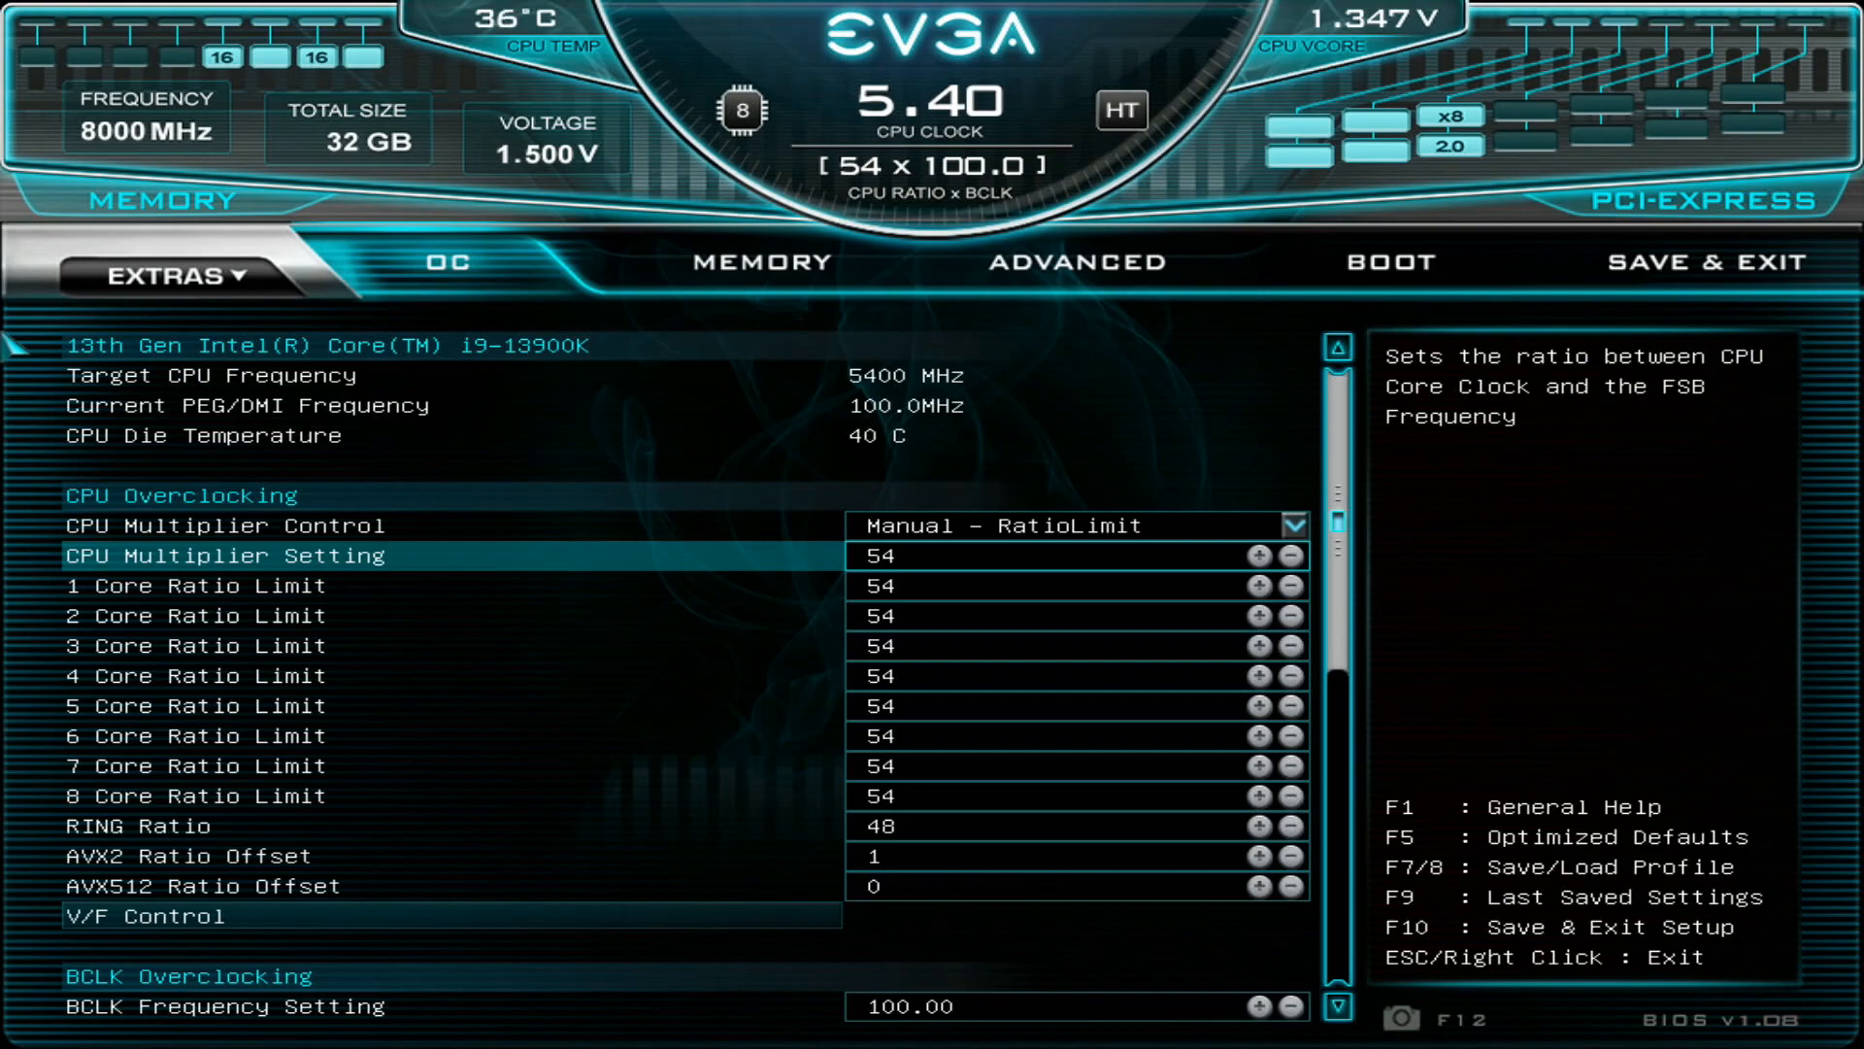
pyautogui.press('Down')
pyautogui.press('Down')
pyautogui.press('Down')
pyautogui.press('Down')
pyautogui.press('Down')
pyautogui.press('Down')
pyautogui.press('Down')
pyautogui.press('Down')
pyautogui.press('Down')
pyautogui.press('Down')
pyautogui.press('Down')
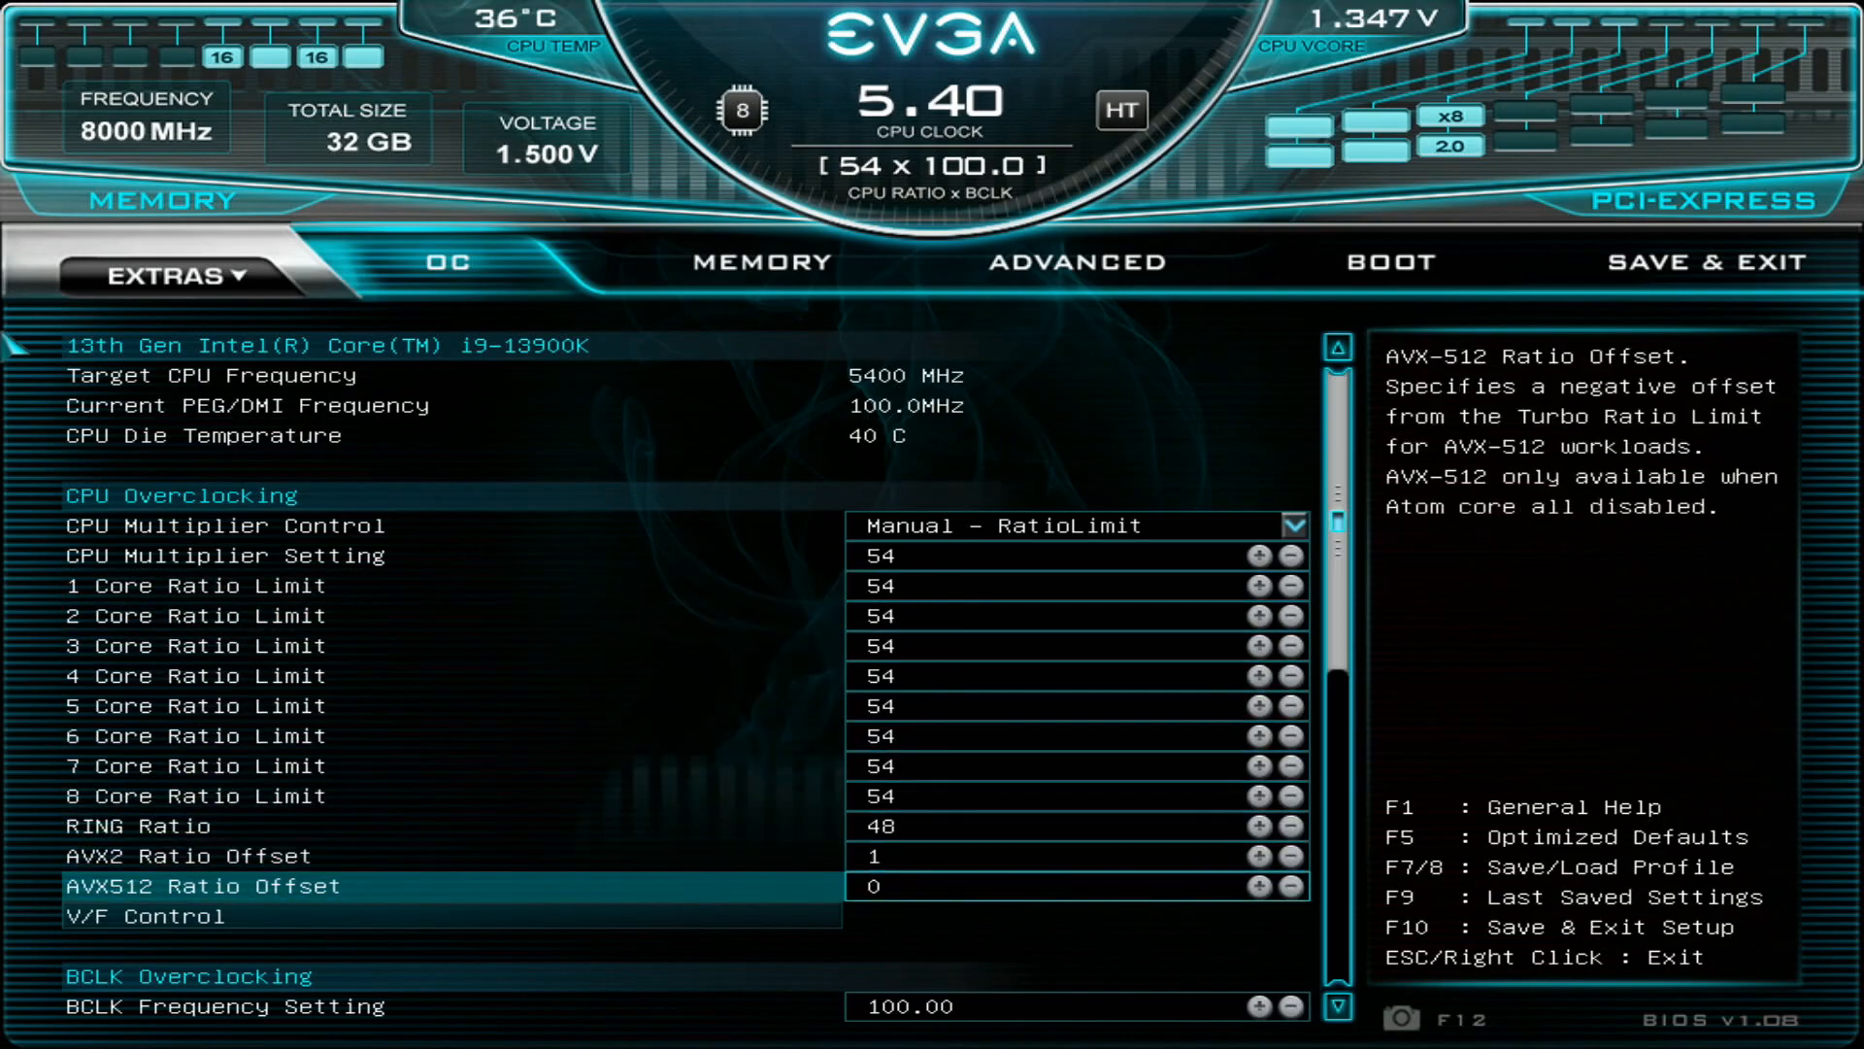
pyautogui.press('Up')
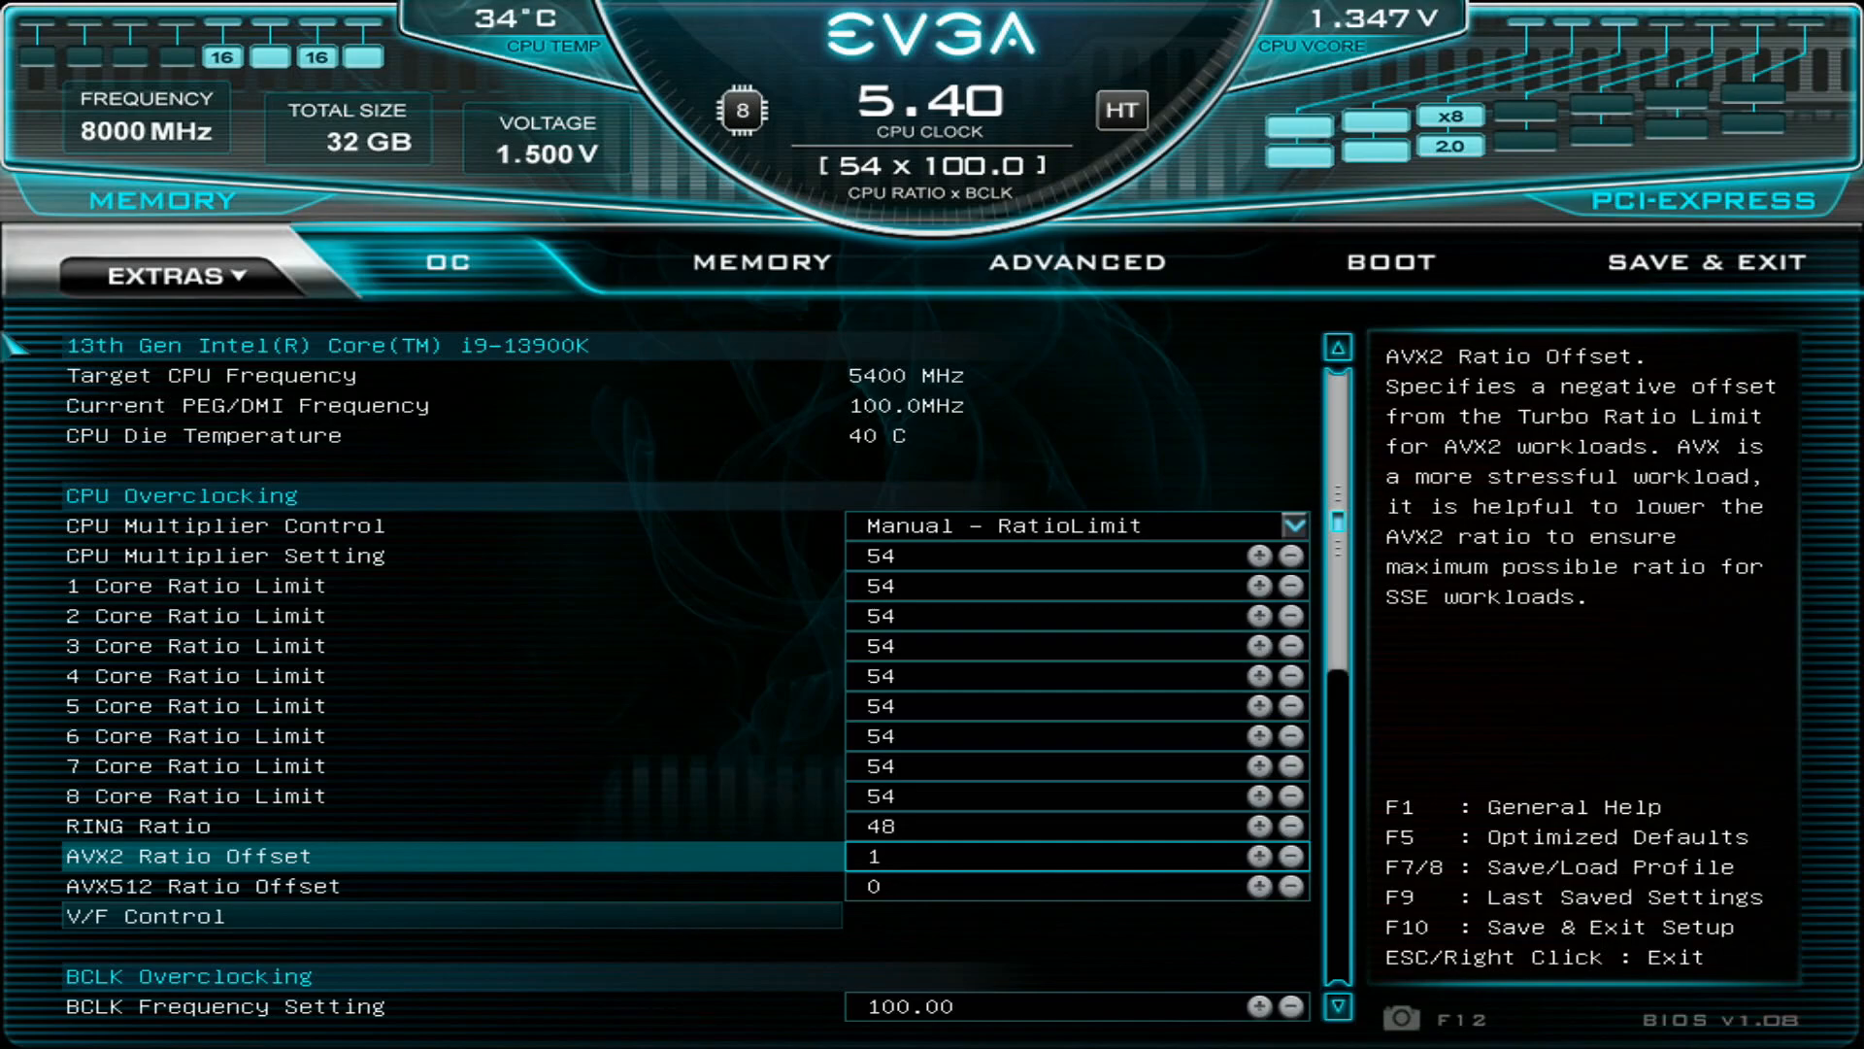
pyautogui.press('Down')
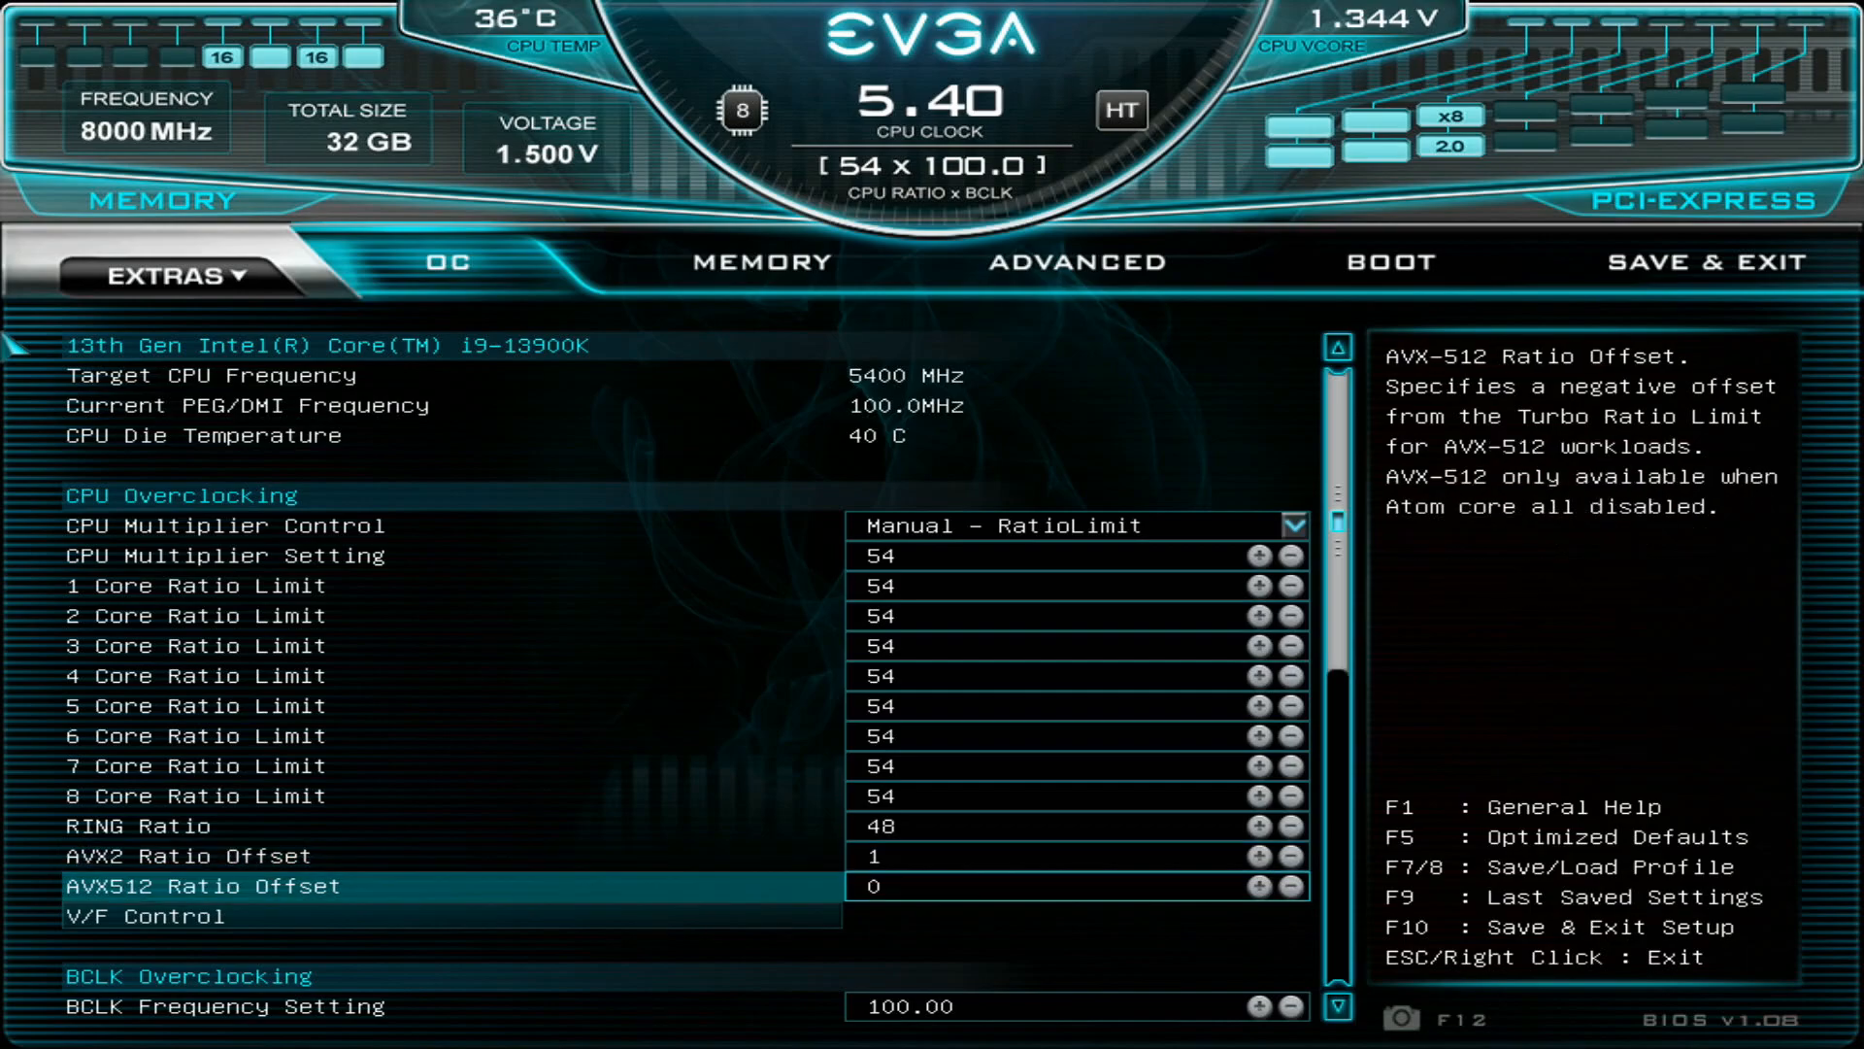
# - Look through the Voltage Control section down to CPU 1.8V, and go back to the VCore Target Voltage
pyautogui.press('Down')
pyautogui.press('Down')
pyautogui.press('Down')
pyautogui.press('Down')
pyautogui.press('Down')
pyautogui.press('Down')
pyautogui.press('Down')
pyautogui.press('Down')
pyautogui.press('Down')
pyautogui.press('Down')
pyautogui.press('Down')
pyautogui.press('Down')
pyautogui.press('Down')
pyautogui.press('Down')
pyautogui.press('Down')
pyautogui.press('Down')
pyautogui.press('Down')
pyautogui.press('Up')
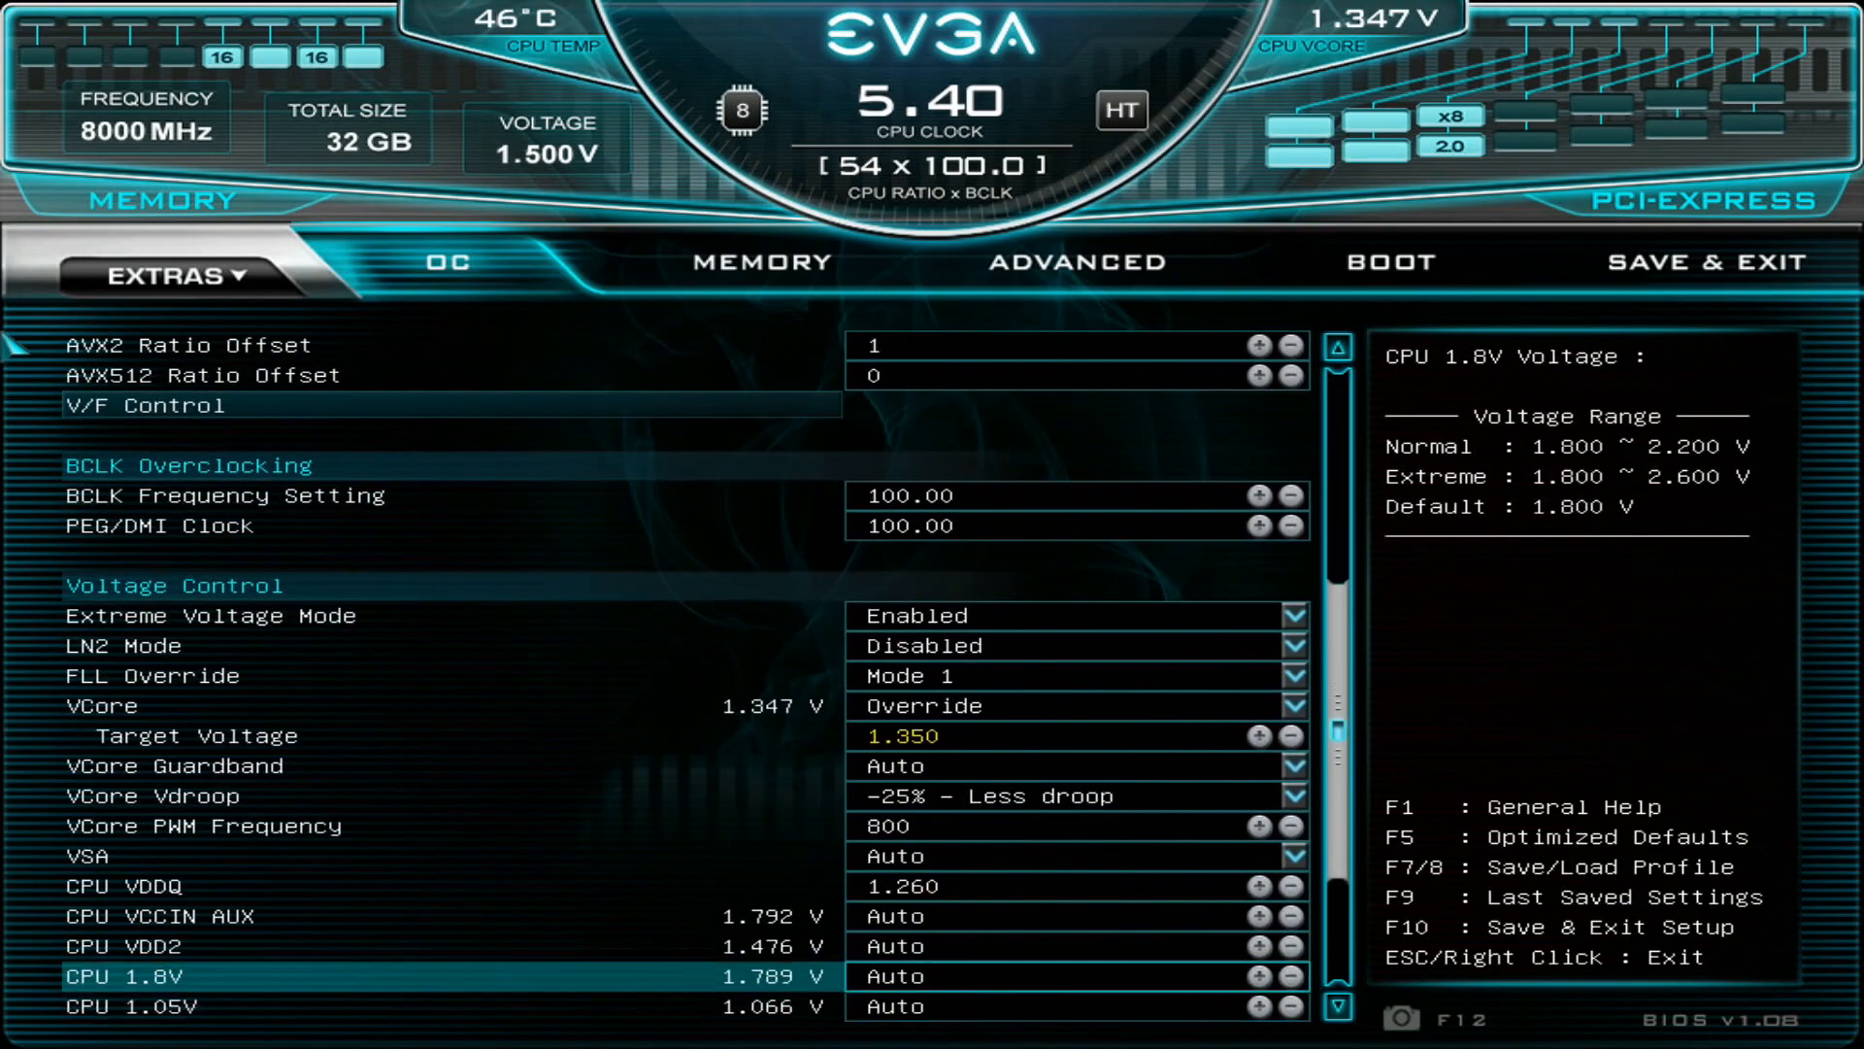
pyautogui.press('Up')
pyautogui.press('Up')
pyautogui.press('Up')
pyautogui.press('Up')
pyautogui.press('Up')
pyautogui.press('Up')
pyautogui.press('Up')
pyautogui.press('Up')
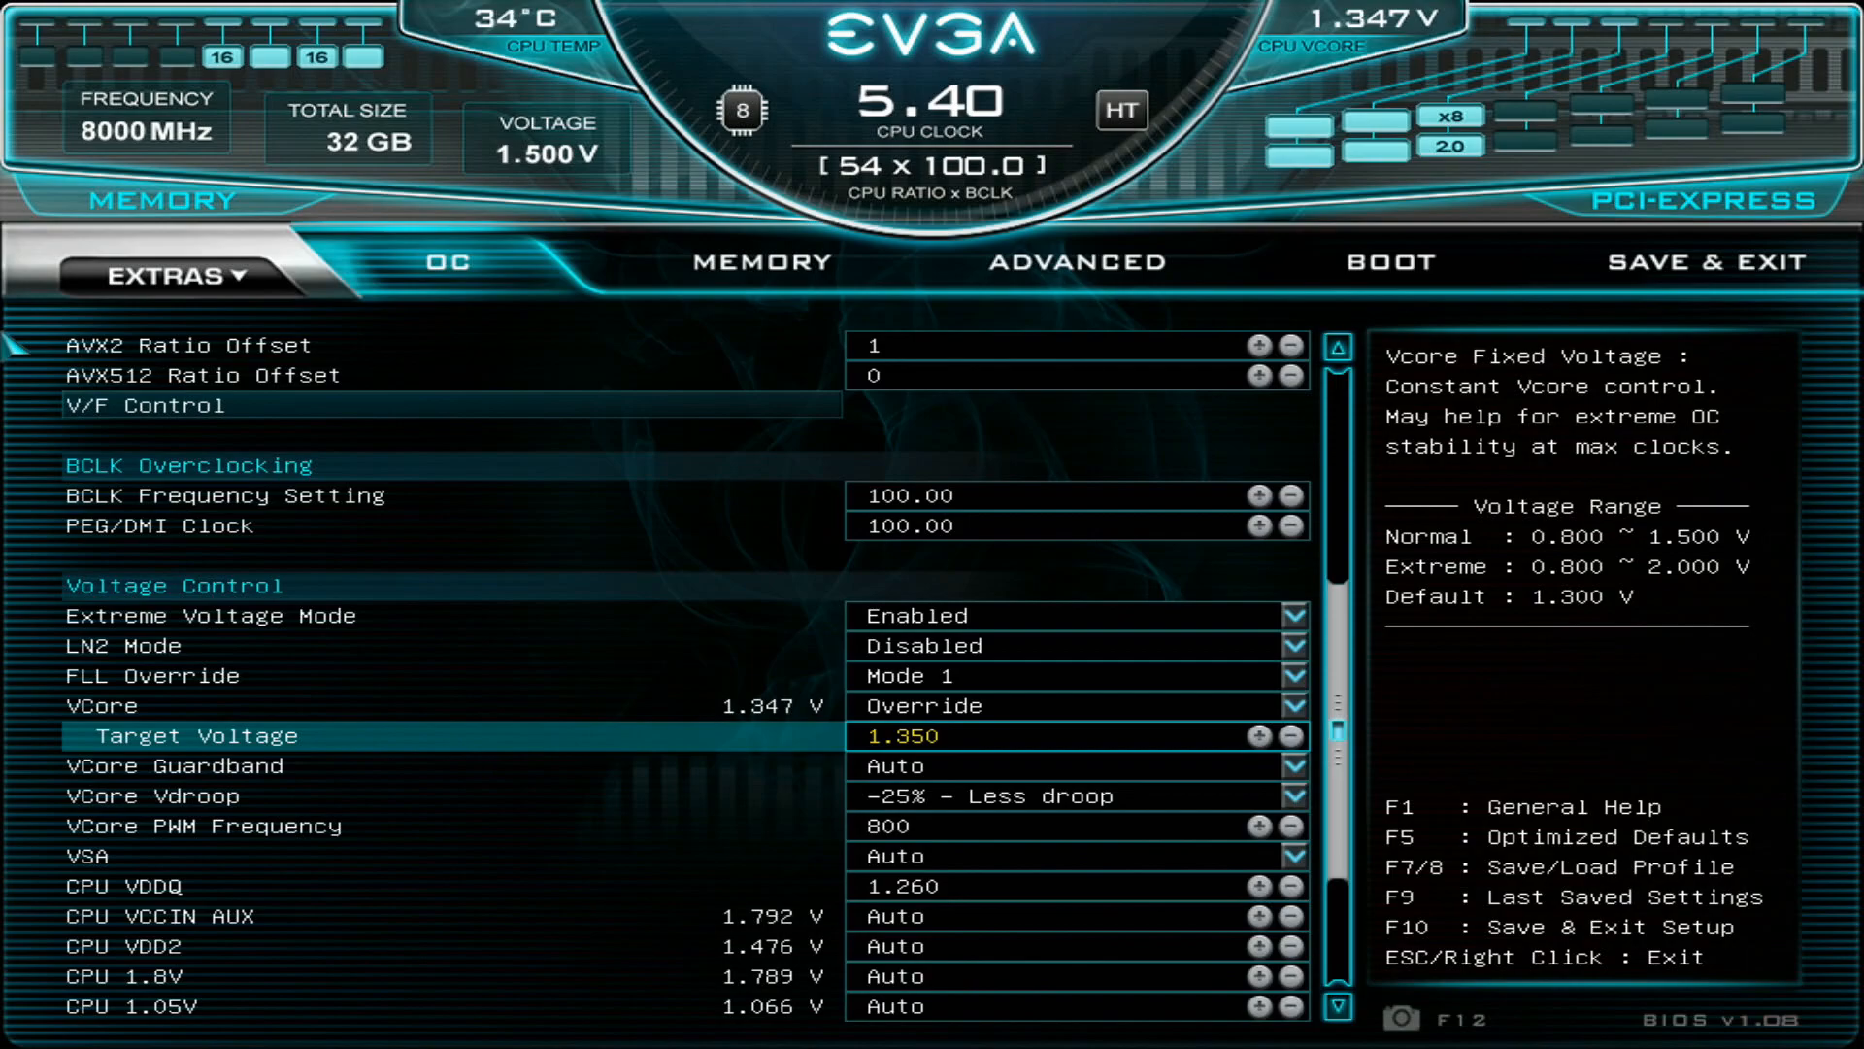
# - Check the CPU VDDQ voltage setting, and continue through the voltage list to Atom PLL
pyautogui.press('Down')
pyautogui.press('Down')
pyautogui.press('Down')
pyautogui.press('Down')
pyautogui.press('Down')
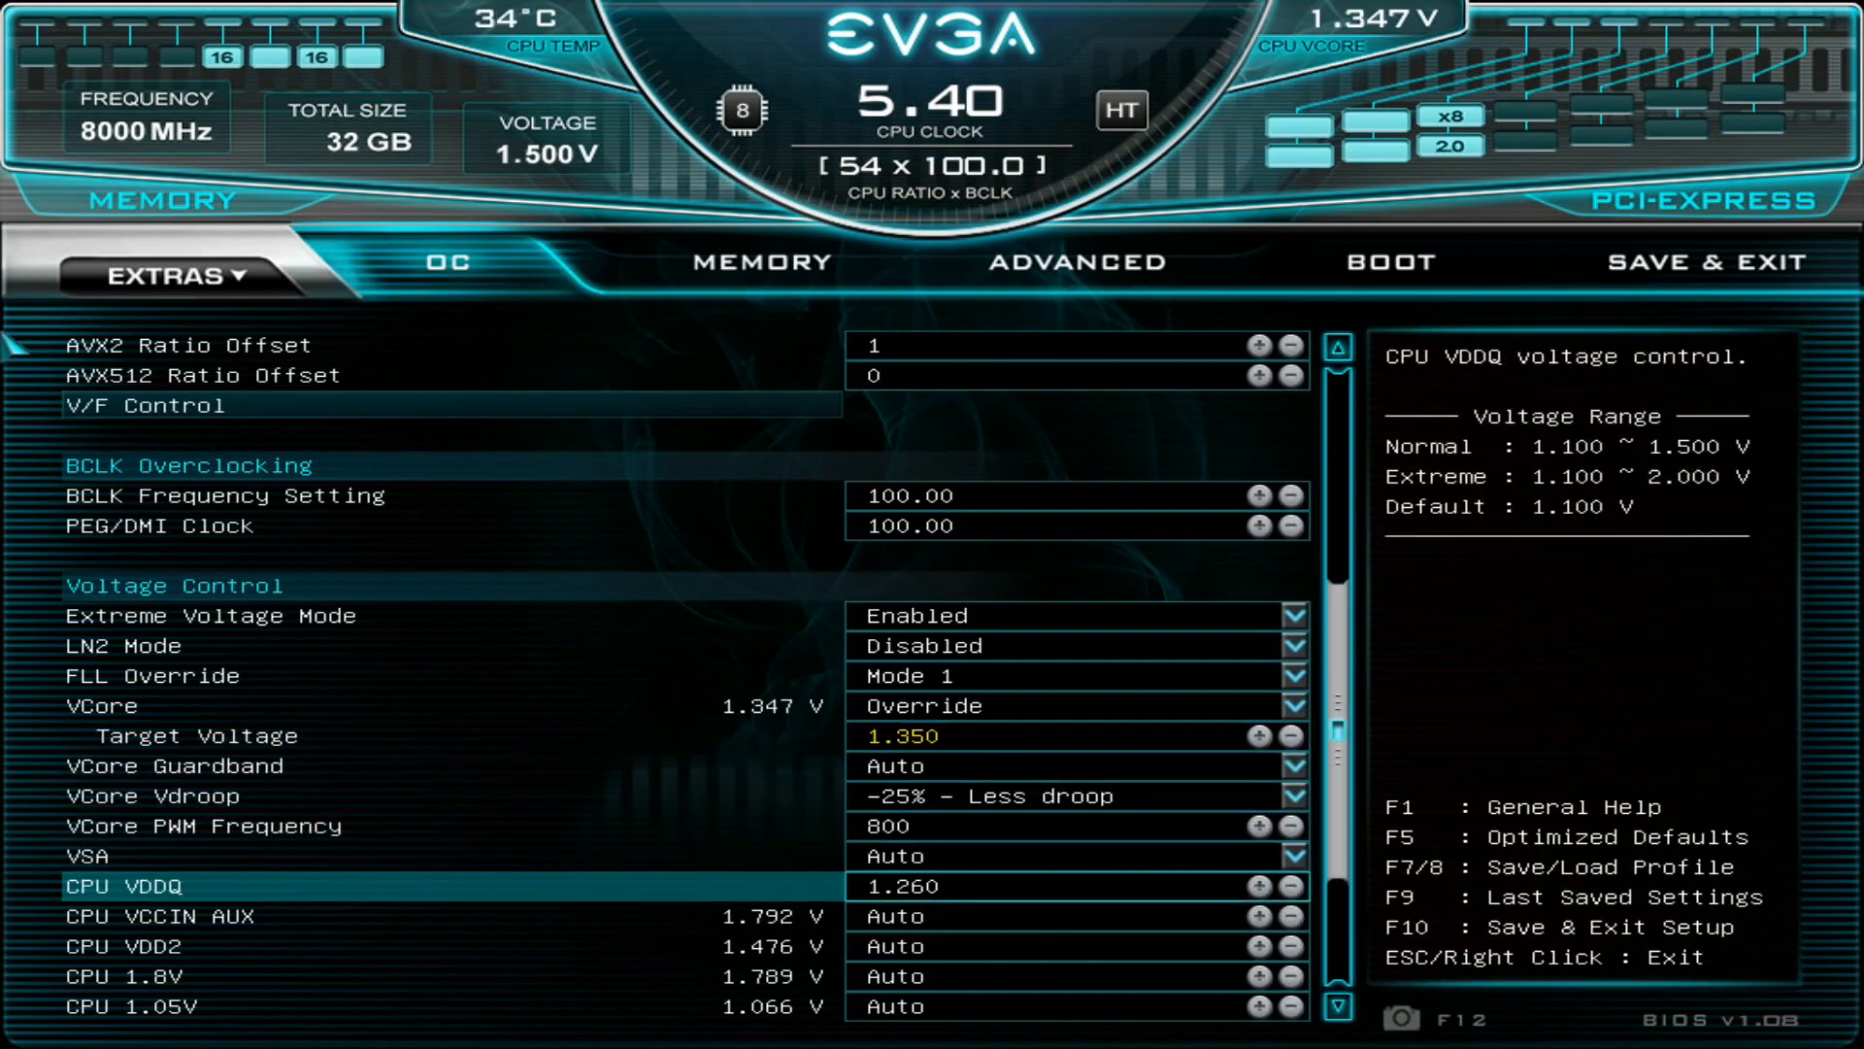
pyautogui.press('pagedown')
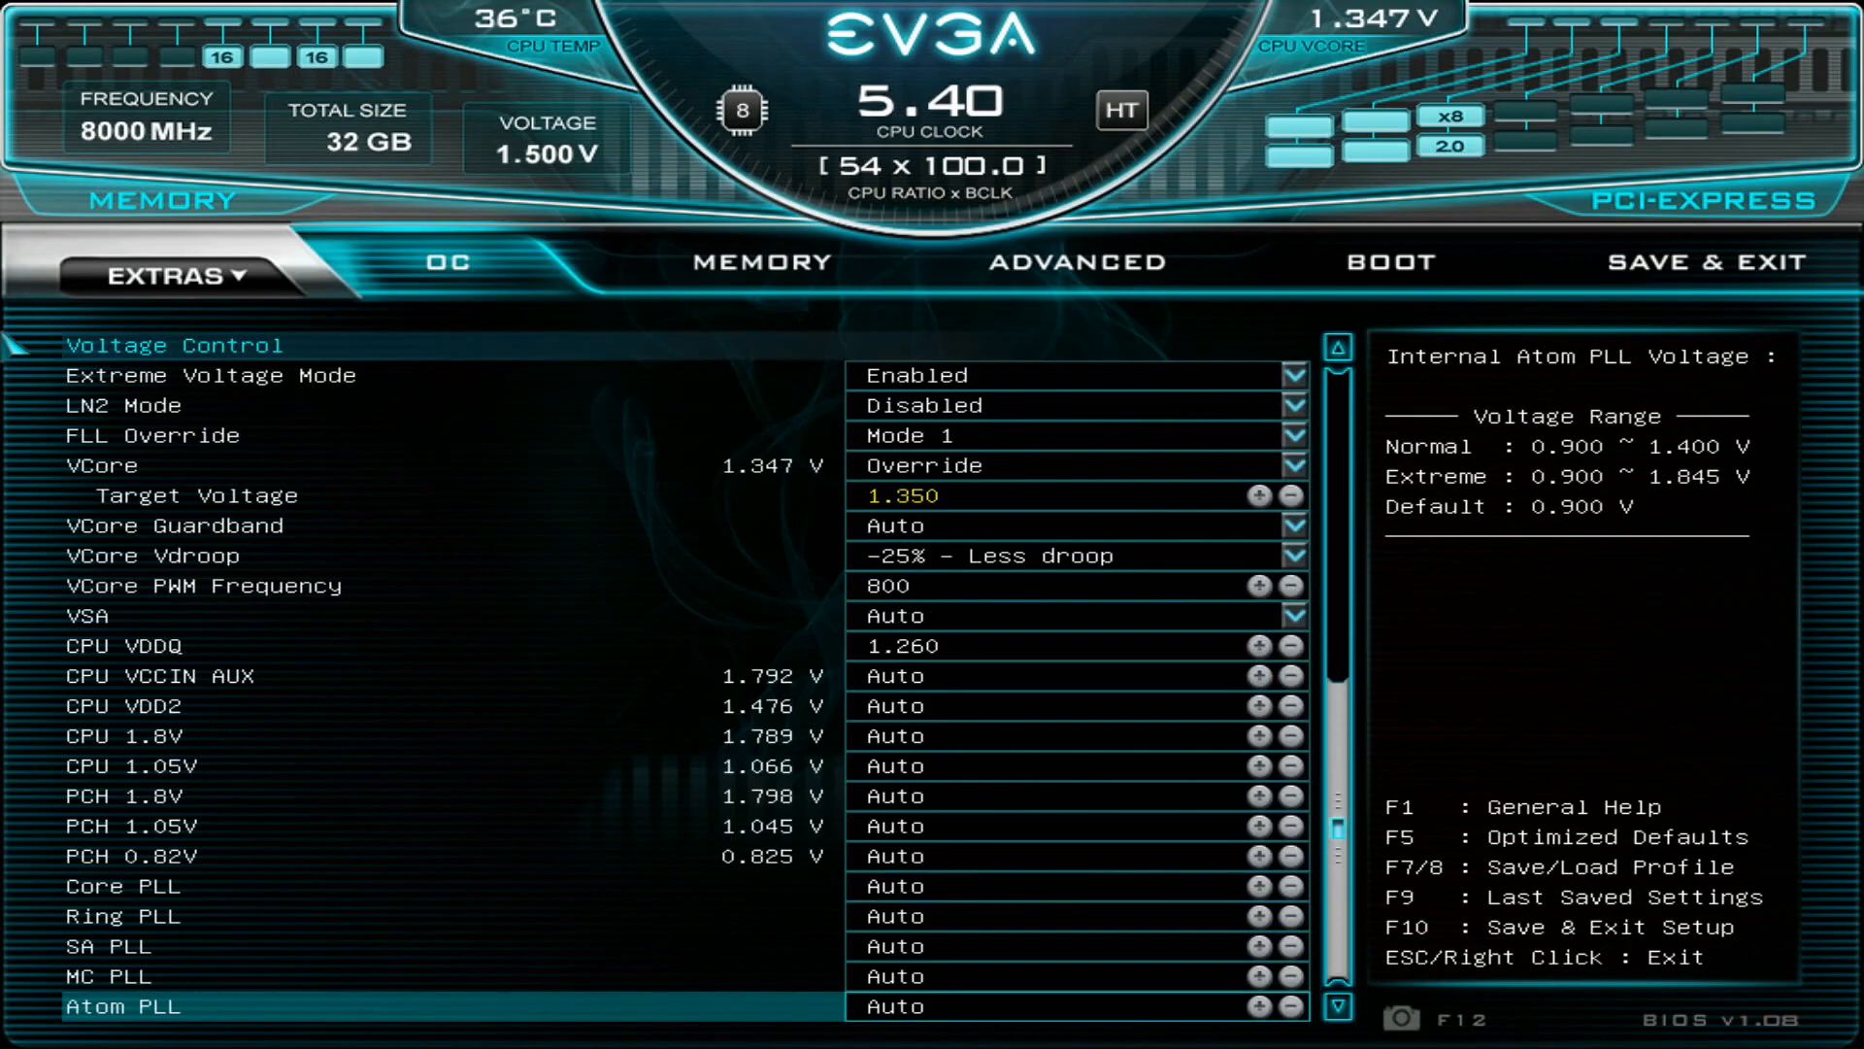
# - Open the BIOS memory settings and examine the Memory Multiplier Configuration, including Memory Frequency, Gear Mode and PMIC Control
pyautogui.press('Right')
pyautogui.press('Down')
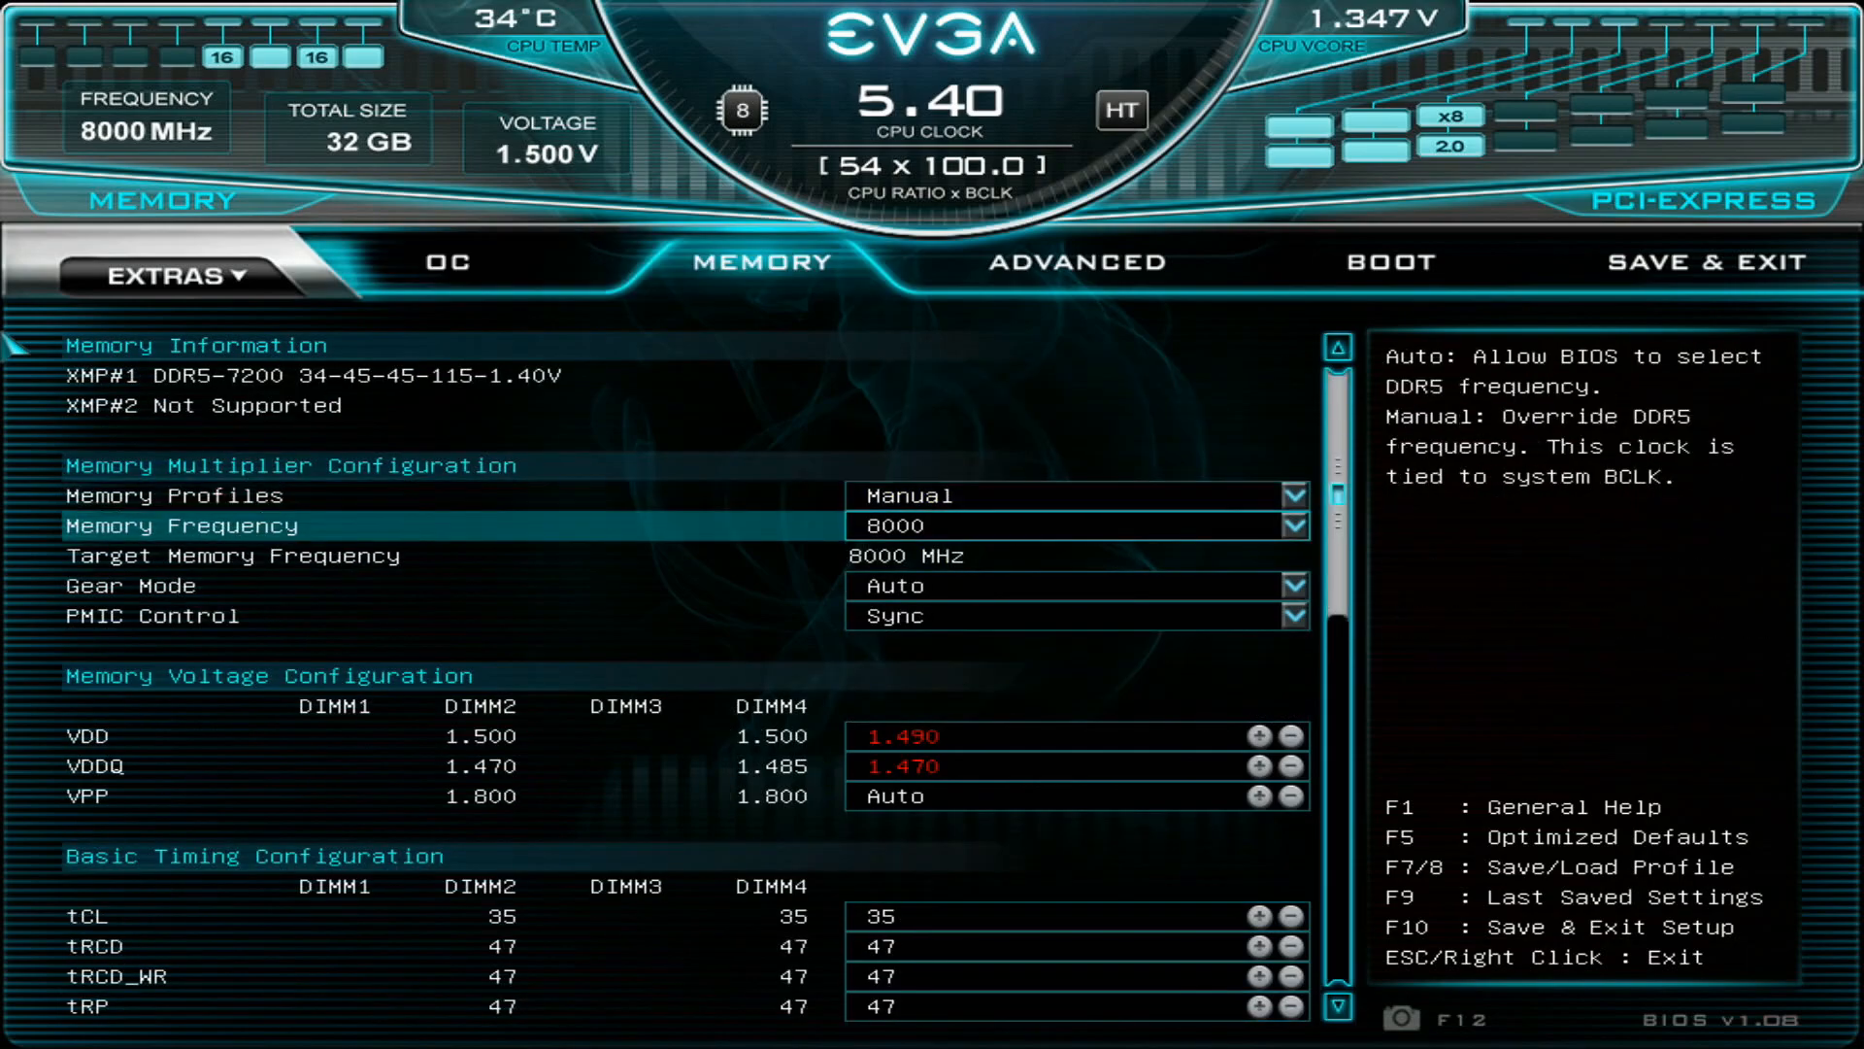
pyautogui.press('Down')
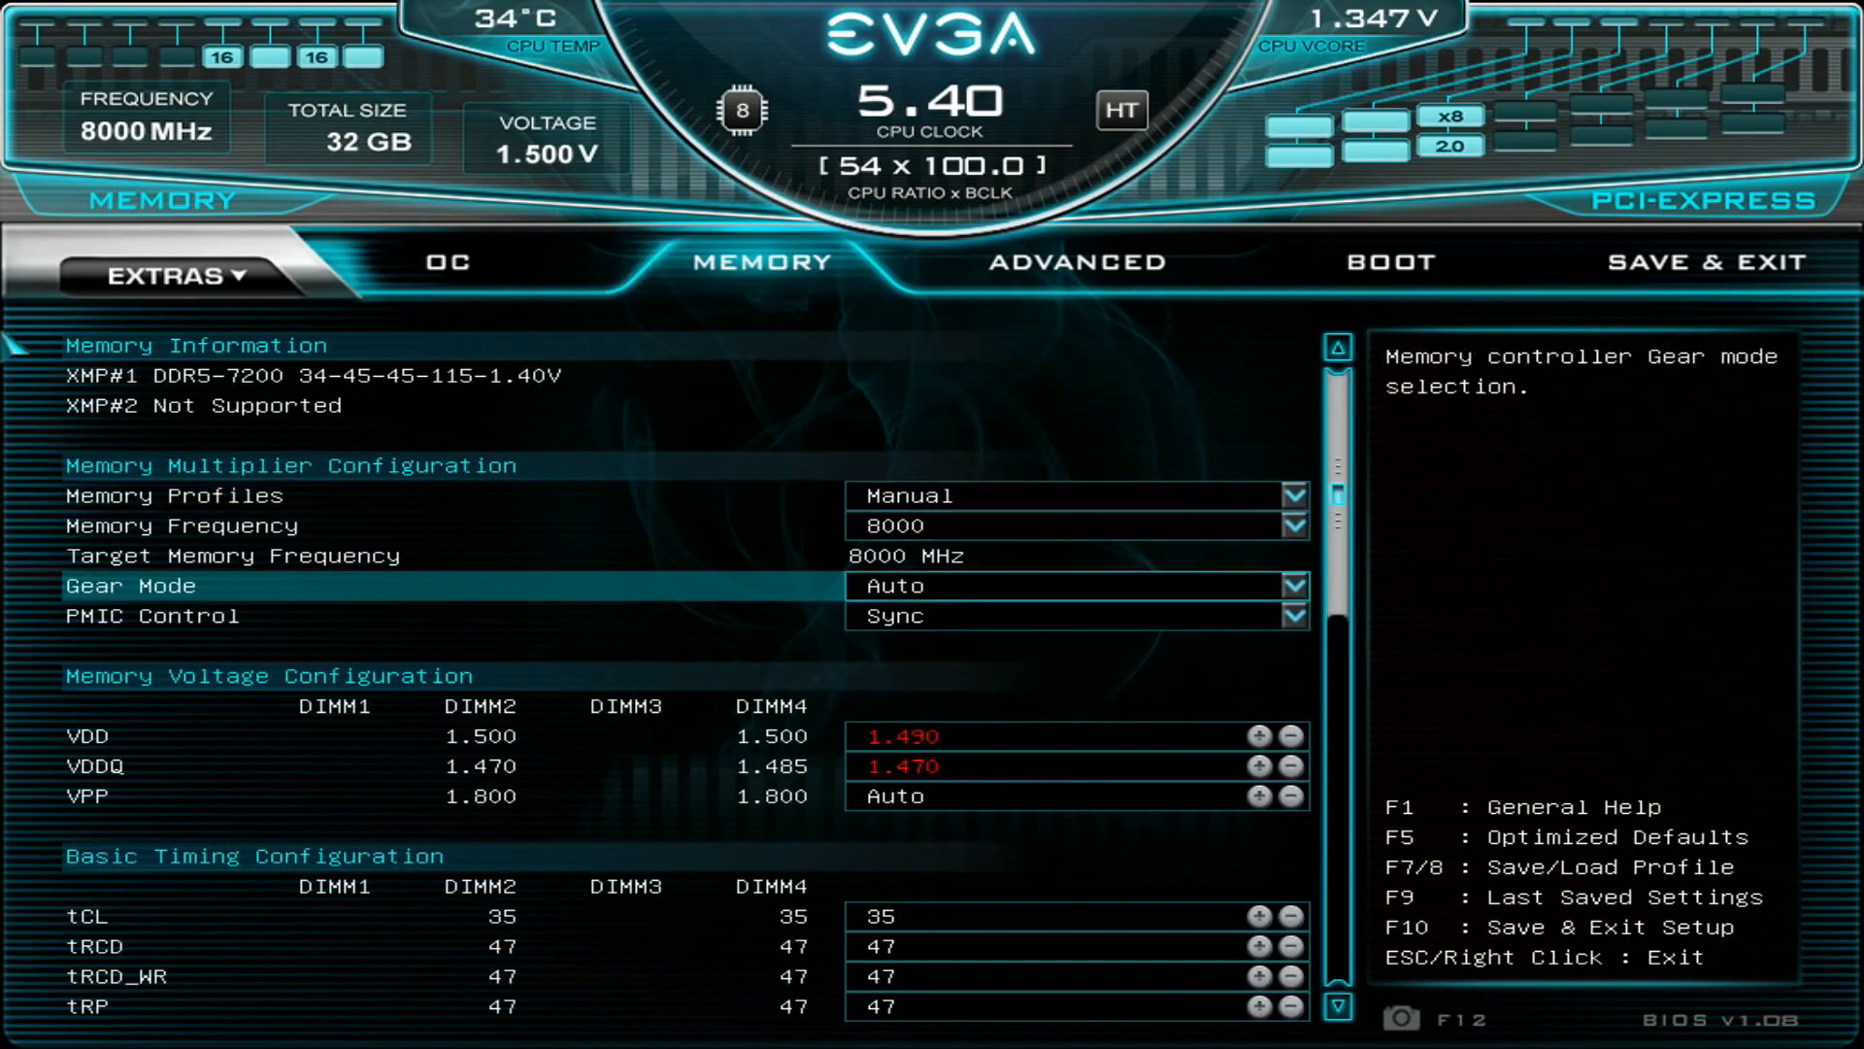
pyautogui.press('Down')
pyautogui.press('Down')
pyautogui.press('Down')
pyautogui.press('Down')
pyautogui.press('Down')
pyautogui.press('Down')
pyautogui.press('Down')
pyautogui.press('Down')
pyautogui.press('Up')
pyautogui.press('Up')
pyautogui.press('Up')
pyautogui.press('Up')
pyautogui.press('Up')
pyautogui.press('Up')
pyautogui.press('Up')
pyautogui.press('Up')
pyautogui.press('Up')
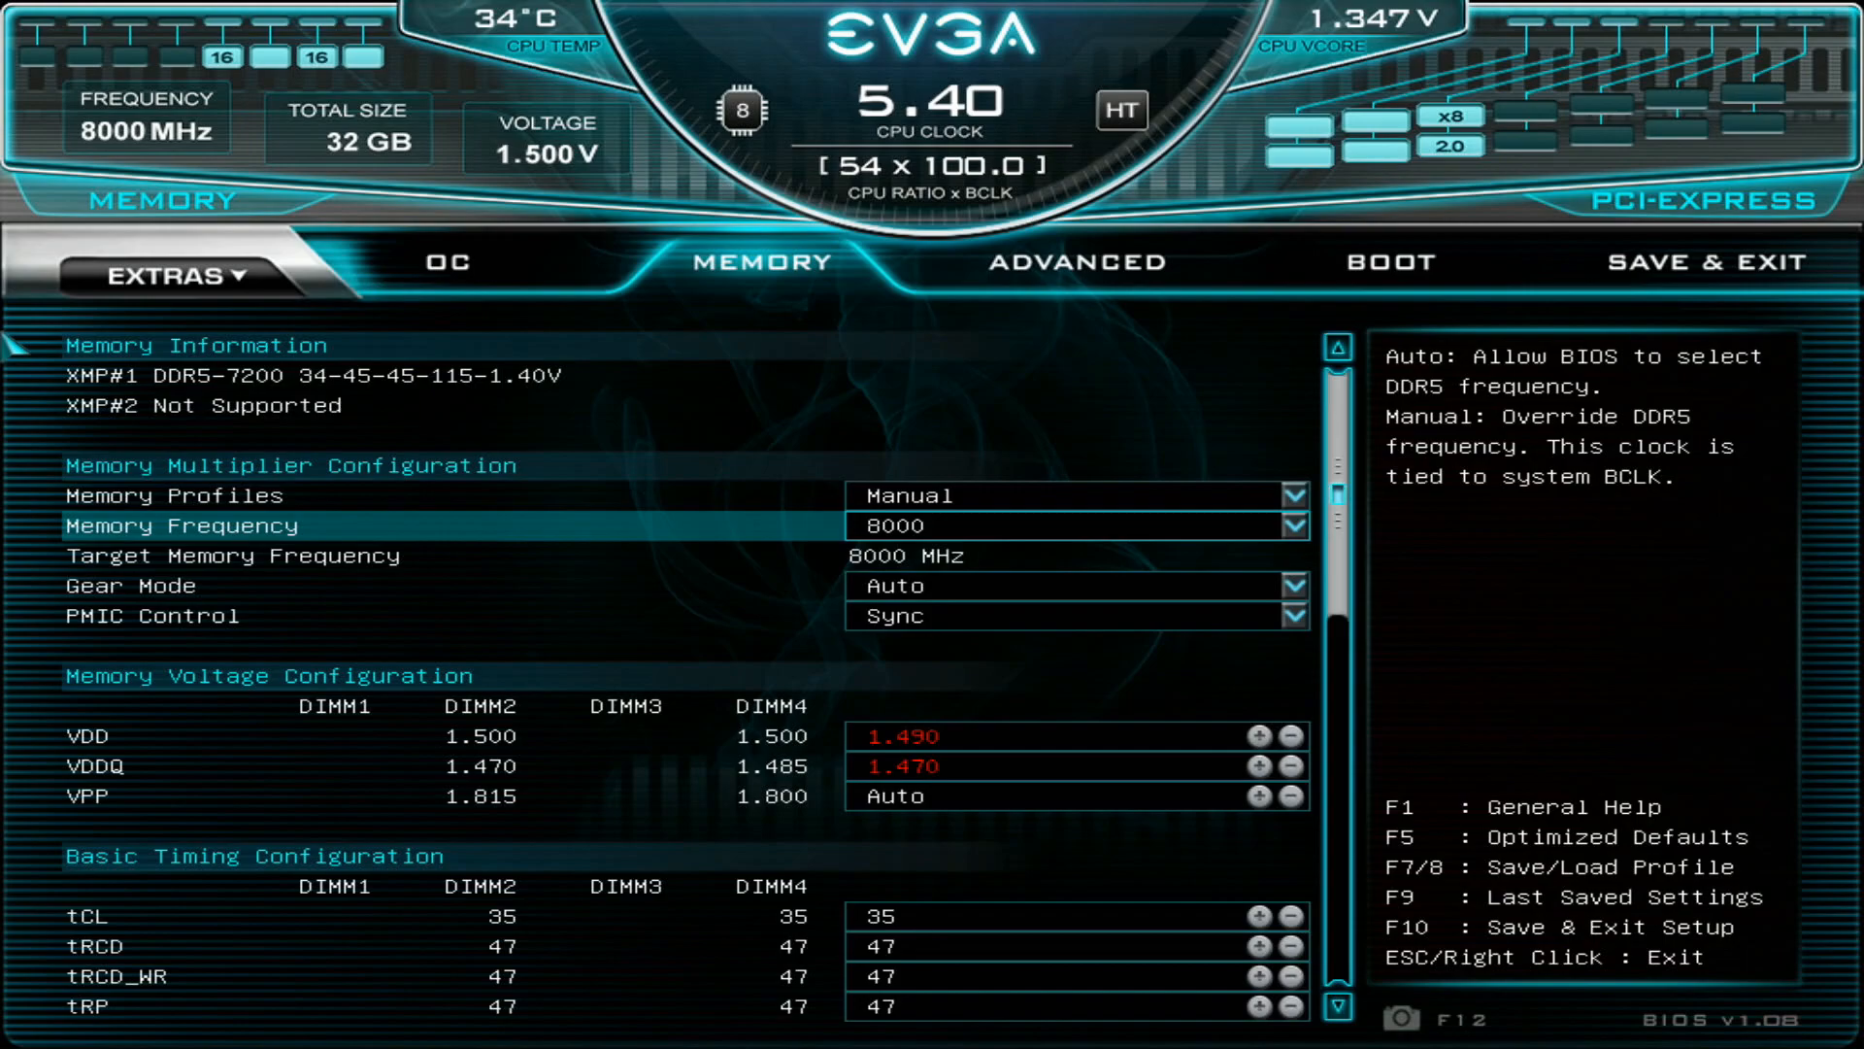
# - Check the VDD, VDDQ and VPP entries under Memory Voltage Configuration
pyautogui.press('Down')
pyautogui.press('Down')
pyautogui.press('Down')
pyautogui.press('Down')
pyautogui.press('Up')
pyautogui.press('Down')
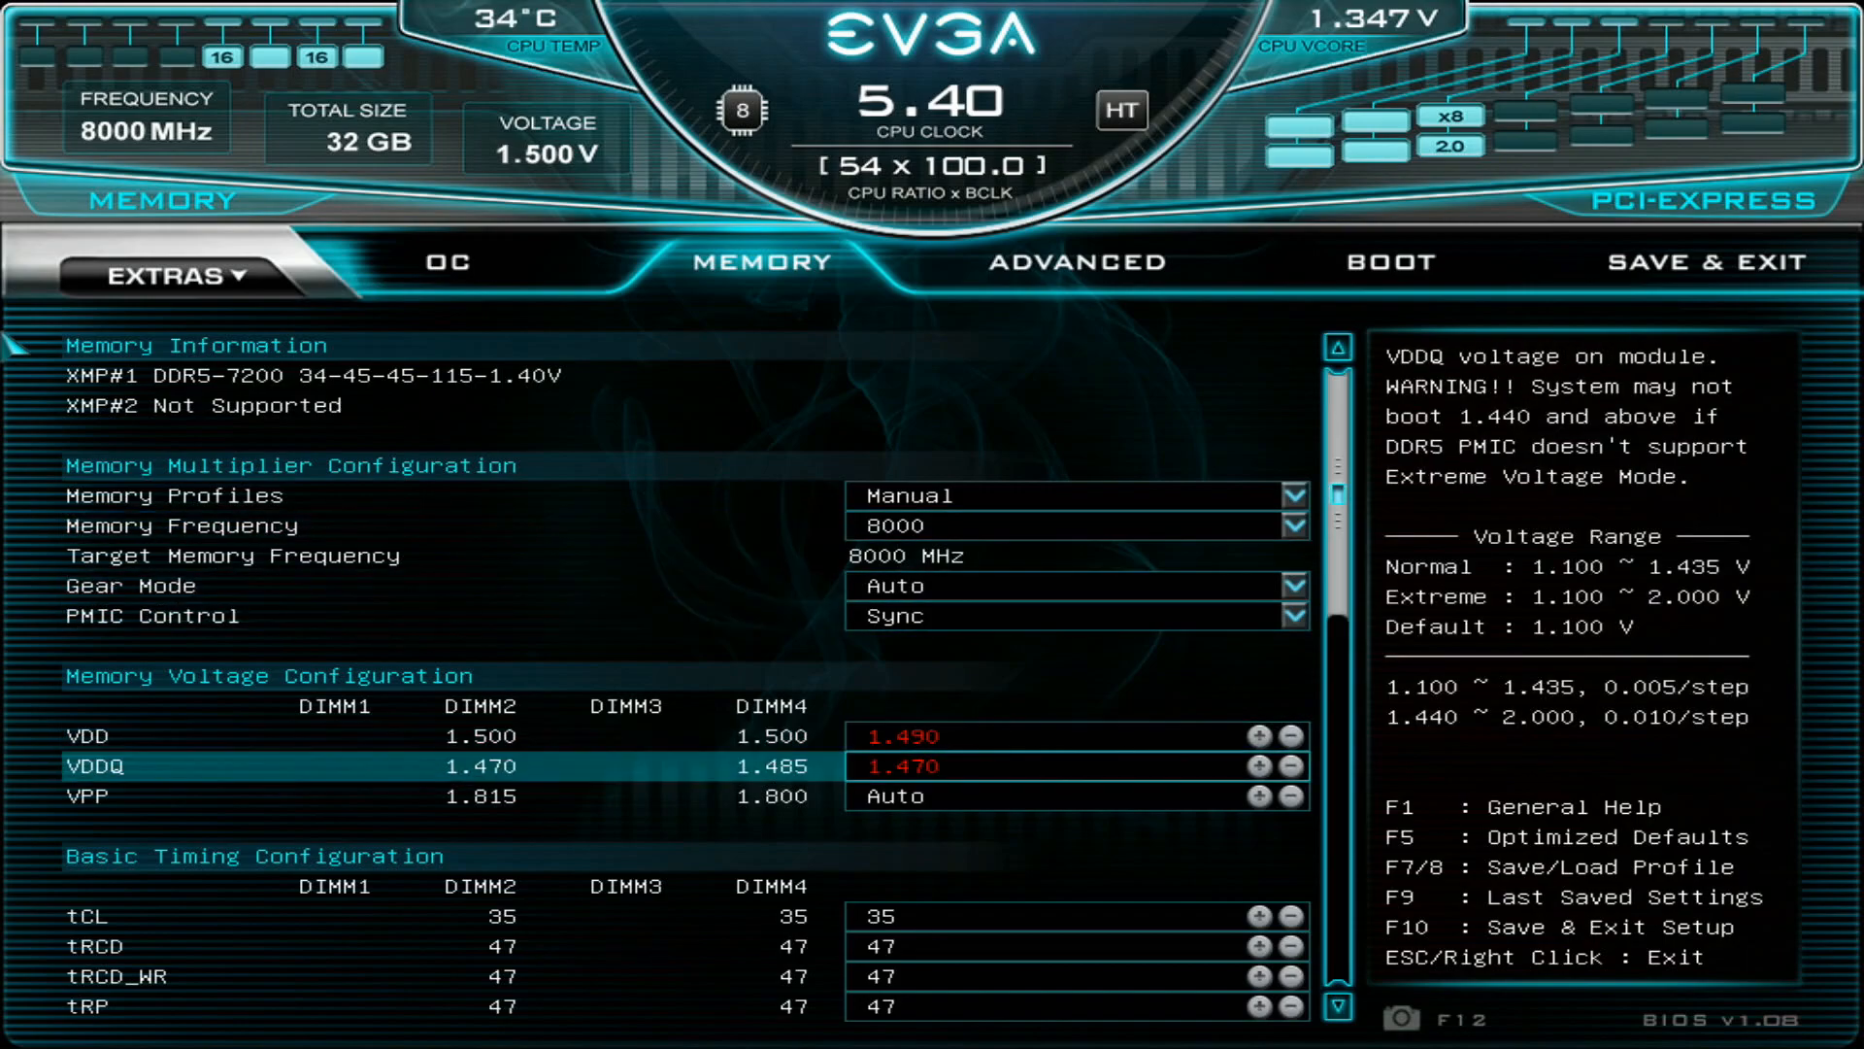
pyautogui.press('Up')
pyautogui.press('Down')
# - Look through the Basic Timing Configuration from tCL to tCMD, including tRTP and tCWL
pyautogui.press('Down')
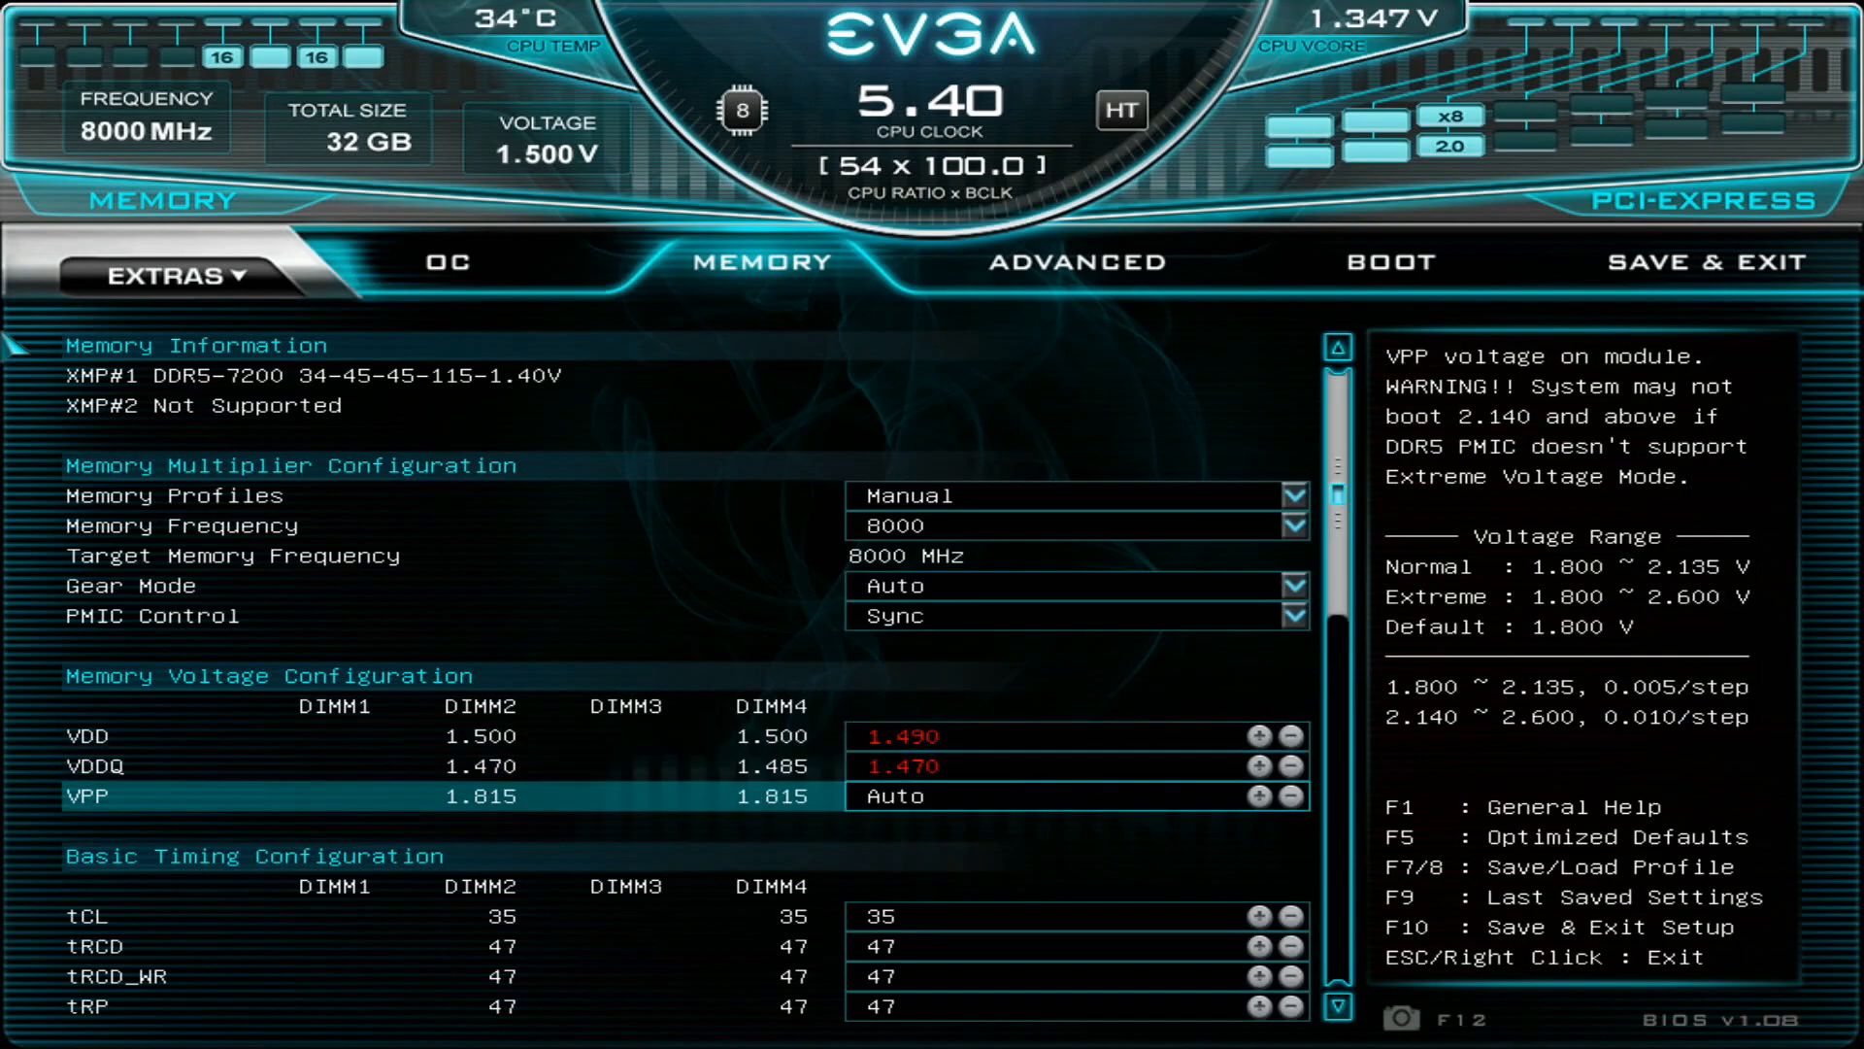
pyautogui.press('Down')
pyautogui.press('Down')
pyautogui.press('Down')
pyautogui.press('Down')
pyautogui.press('Down')
pyautogui.press('Down')
pyautogui.press('Down')
pyautogui.press('Down')
pyautogui.press('Down')
pyautogui.press('Down')
pyautogui.press('Down')
pyautogui.press('Up')
pyautogui.press('Up')
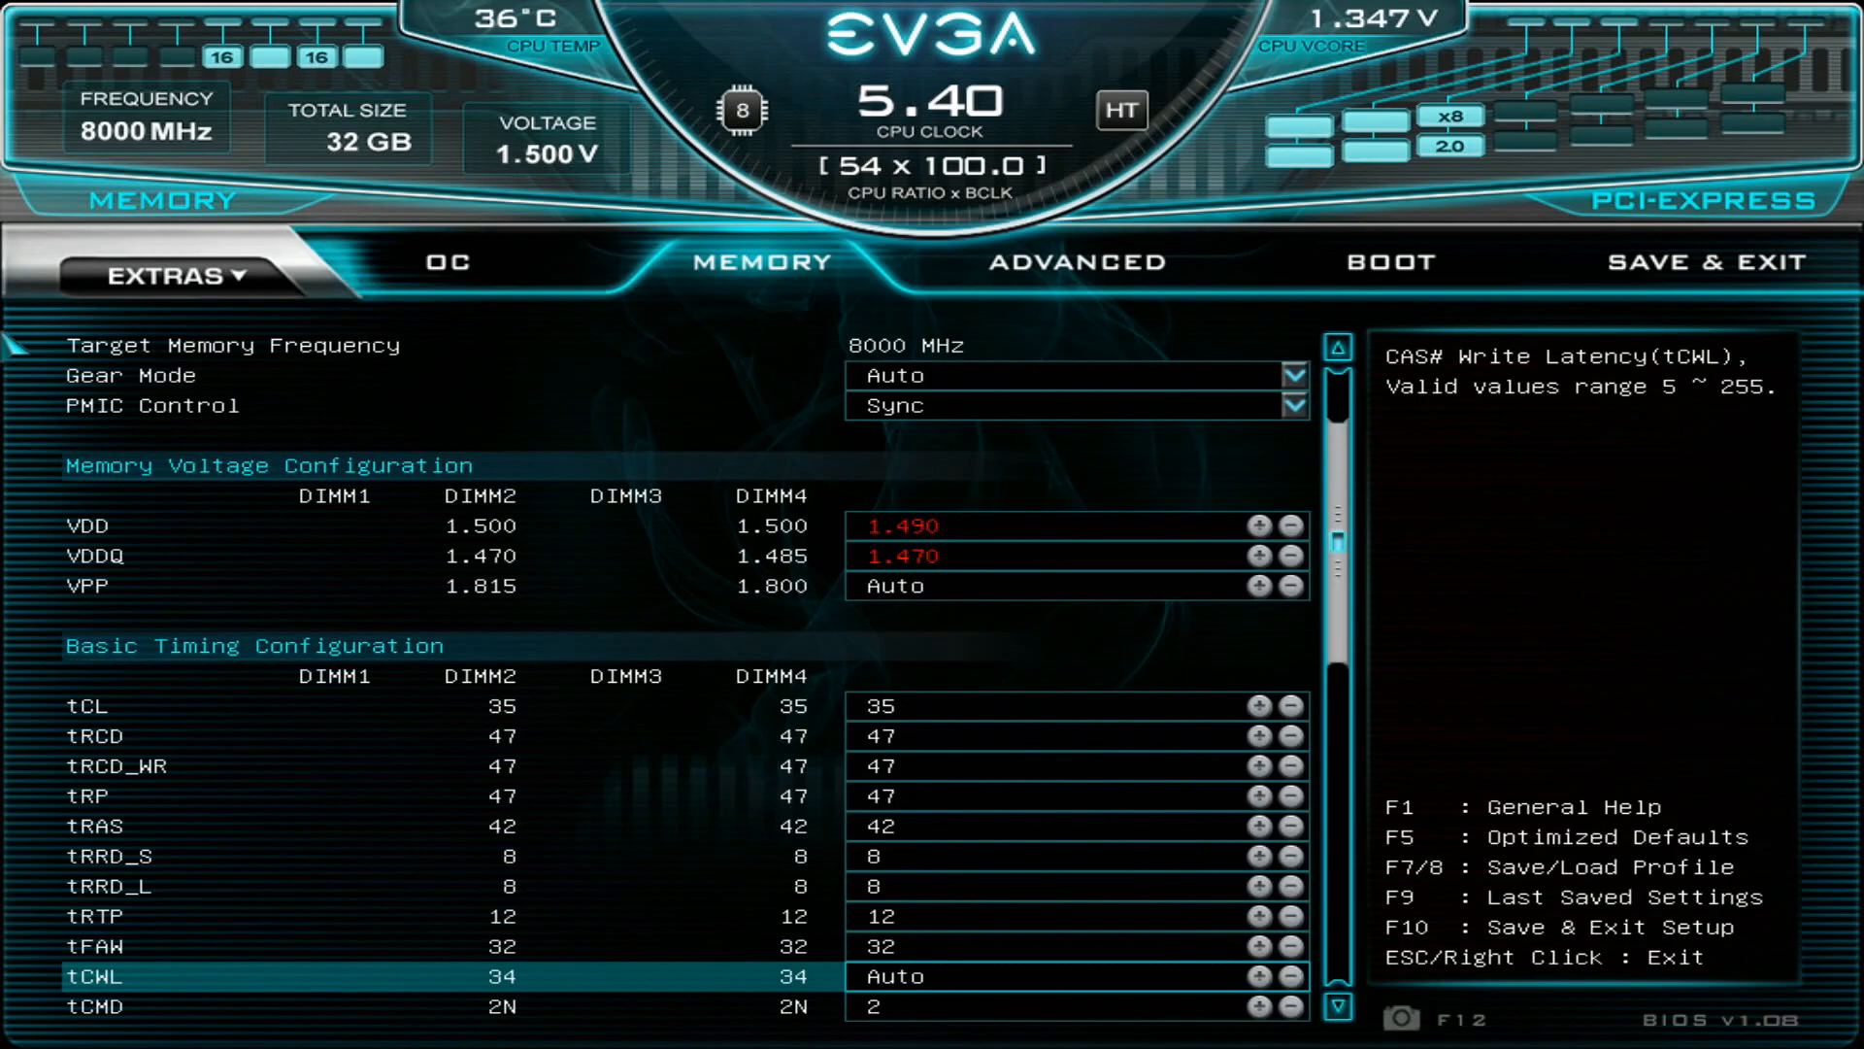
pyautogui.press('Up')
pyautogui.press('Down')
pyautogui.press('Up')
pyautogui.press('Up')
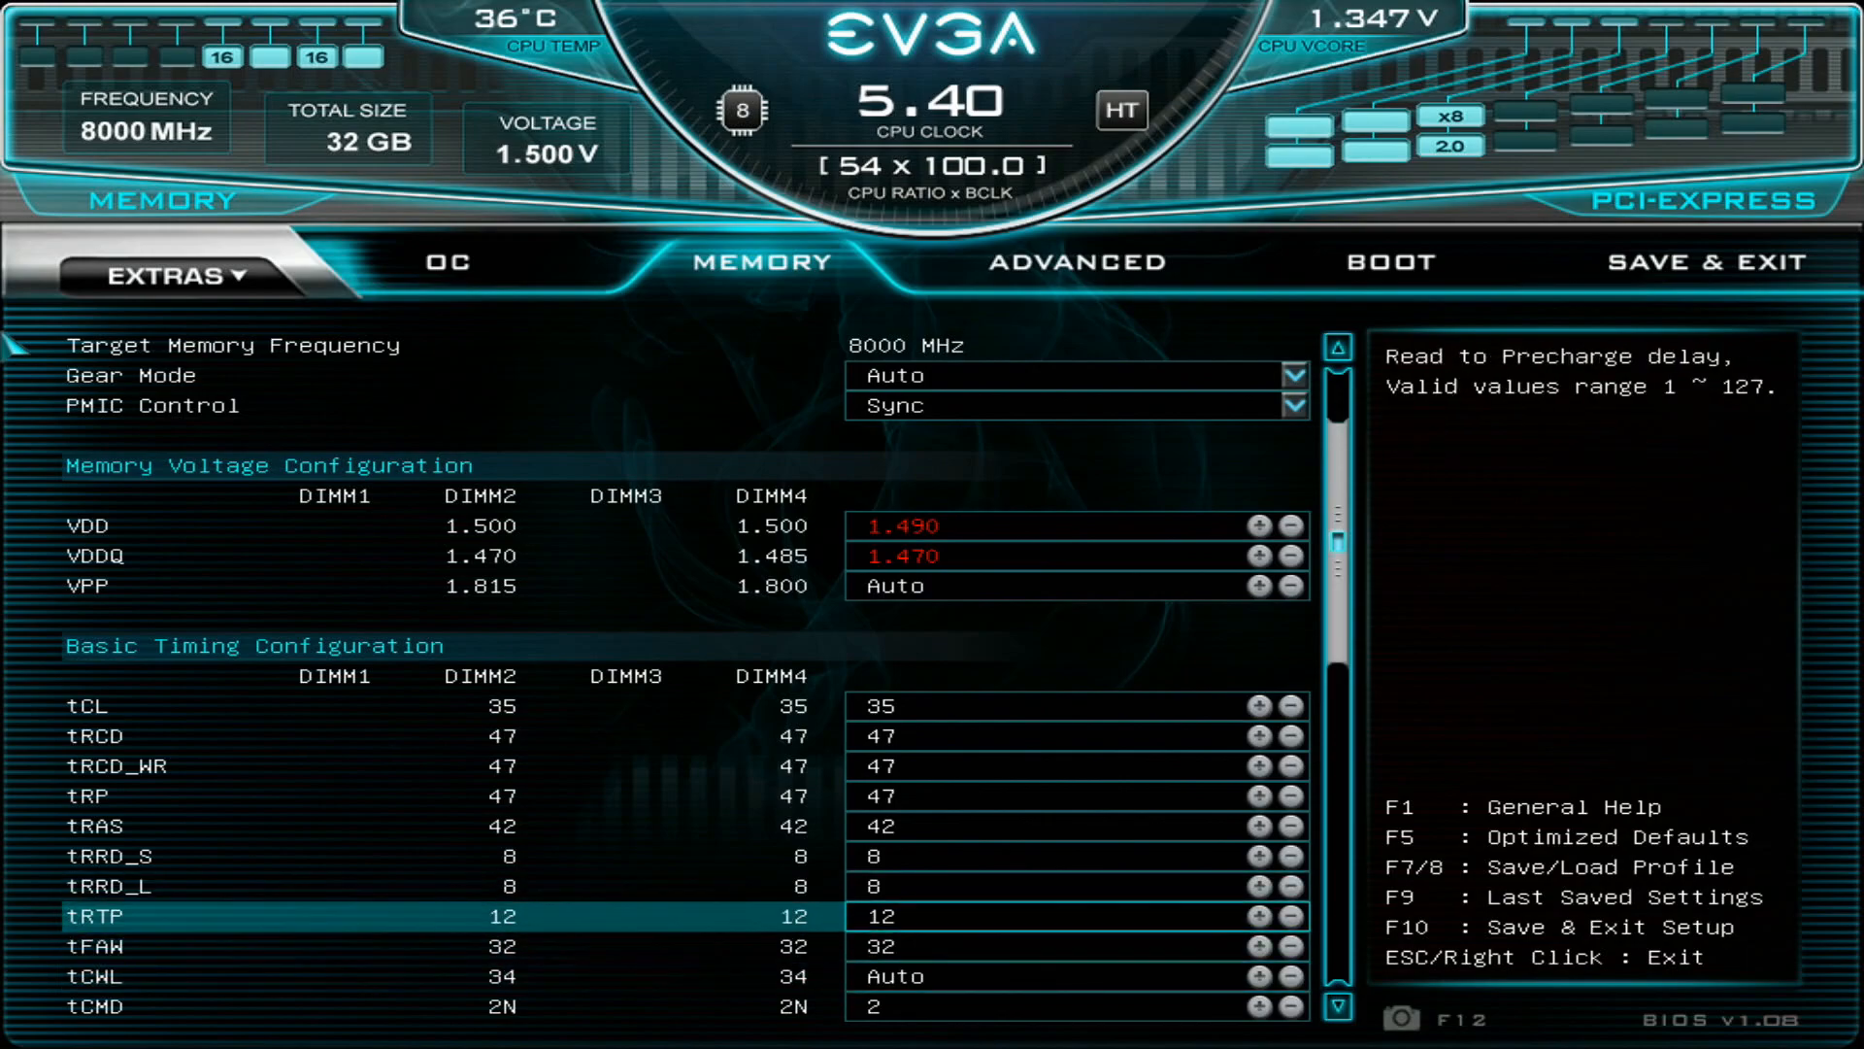
pyautogui.press('Down')
pyautogui.press('Down')
pyautogui.press('Down')
pyautogui.press('Down')
pyautogui.press('Down')
pyautogui.press('Down')
pyautogui.press('Down')
pyautogui.press('Down')
pyautogui.press('Down')
pyautogui.press('Down')
pyautogui.press('Down')
pyautogui.press('Down')
pyautogui.press('Down')
pyautogui.press('Down')
pyautogui.press('Down')
pyautogui.press('Down')
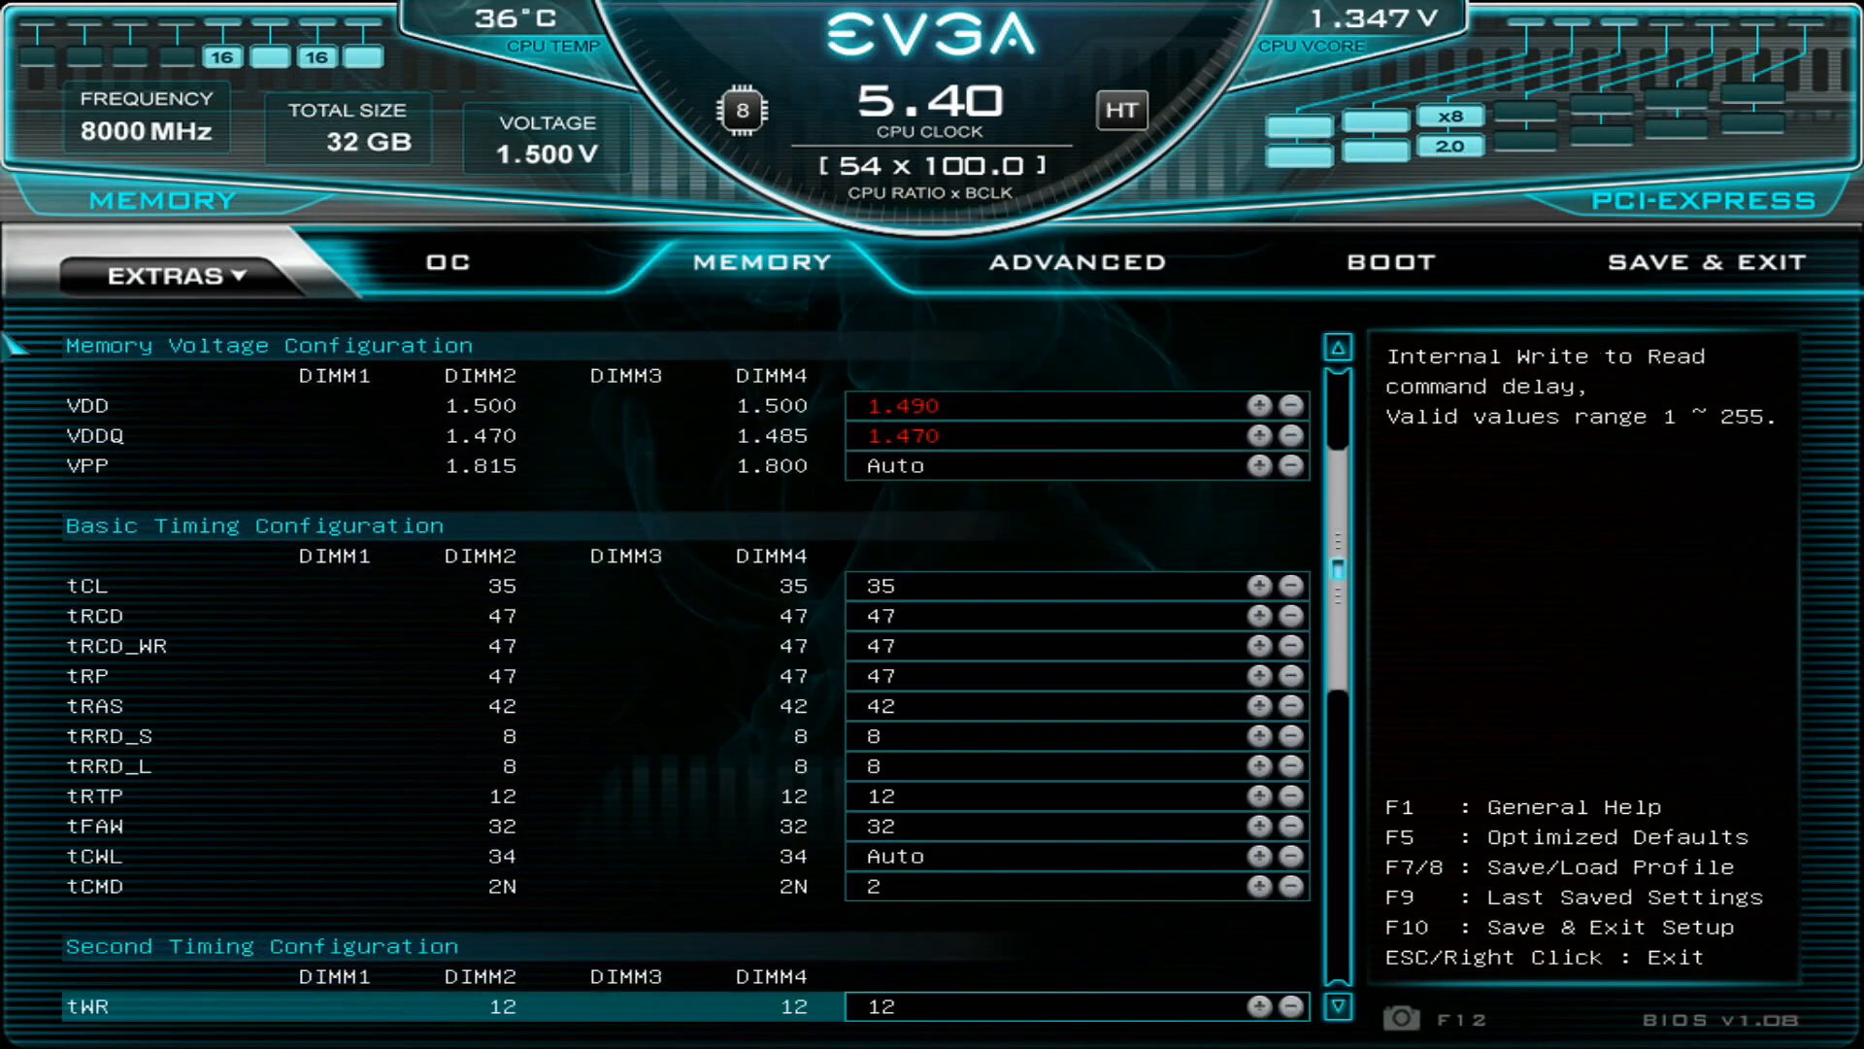
# - Examine the Second Timing Configuration from tWR through tRFC, tREFI and tWTR_S to tCKE
pyautogui.press('Up')
pyautogui.press('Up')
pyautogui.press('Up')
pyautogui.press('Up')
pyautogui.press('Up')
pyautogui.press('Up')
pyautogui.press('Up')
pyautogui.press('Up')
pyautogui.press('Up')
pyautogui.press('Up')
pyautogui.press('Up')
pyautogui.press('Up')
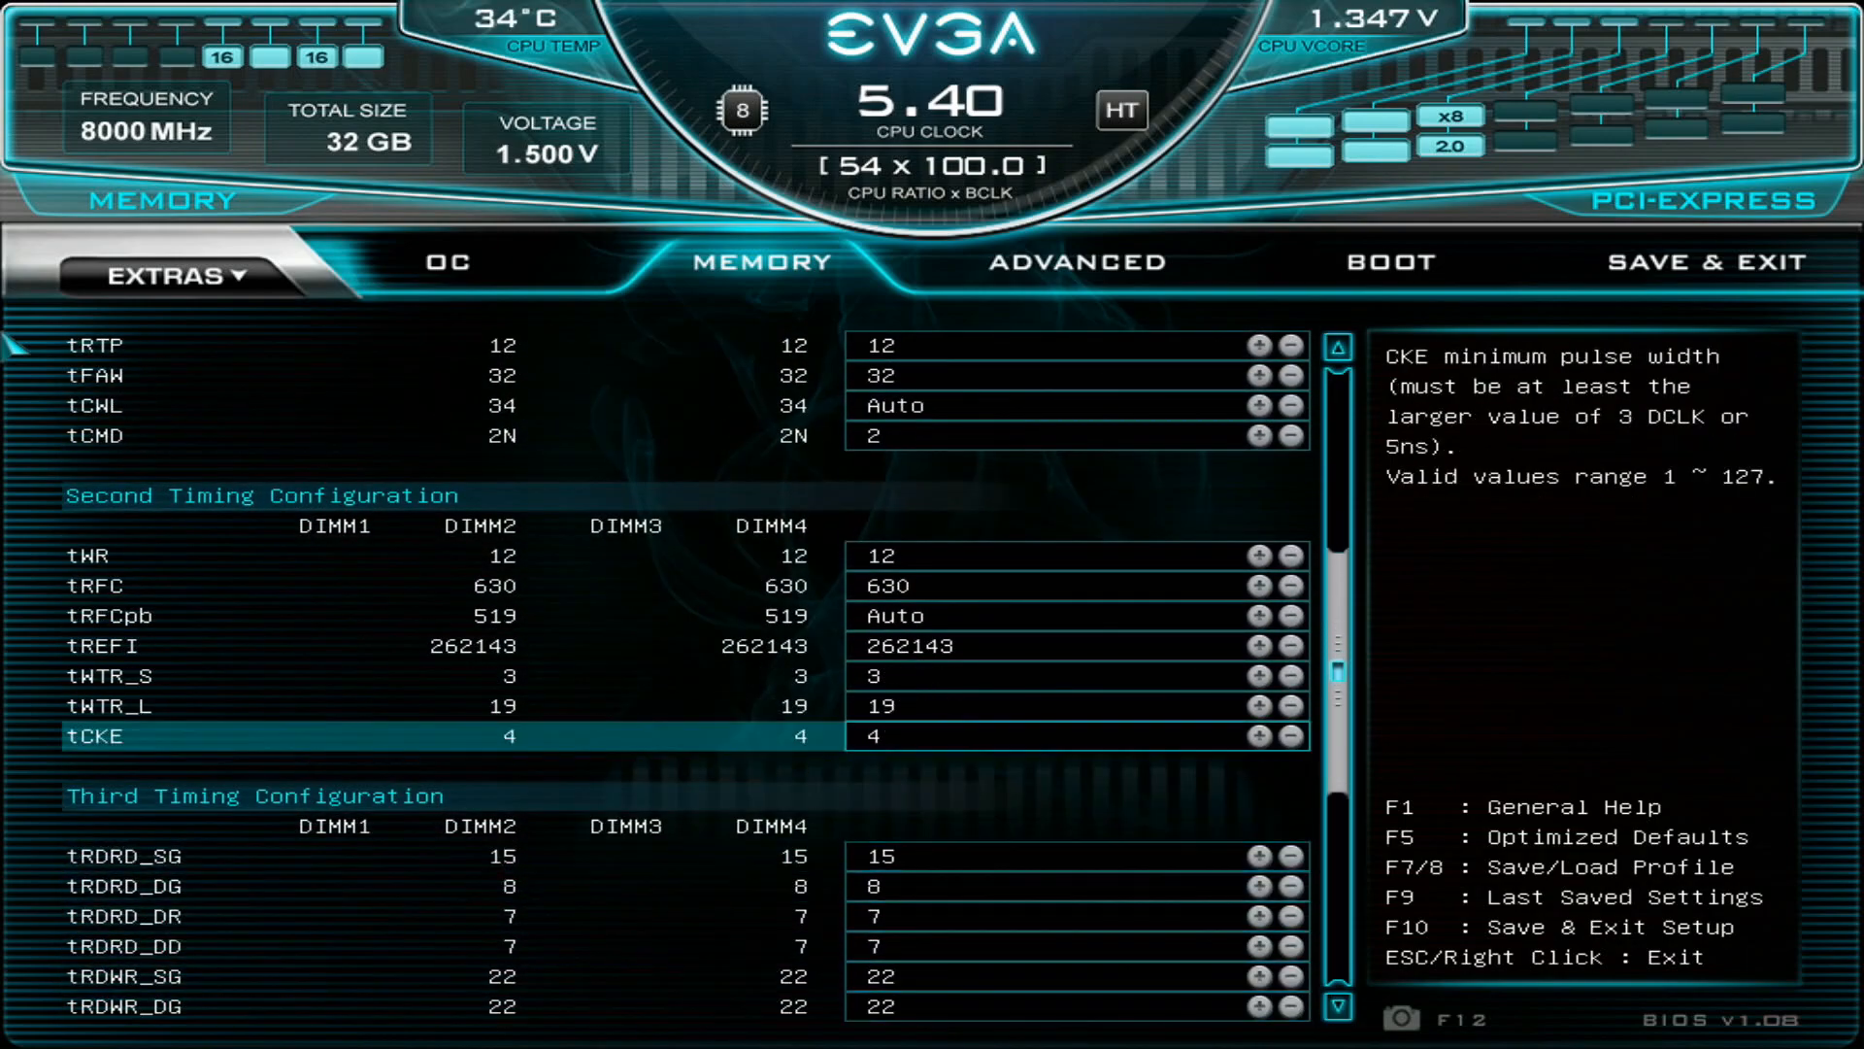
pyautogui.press('Down')
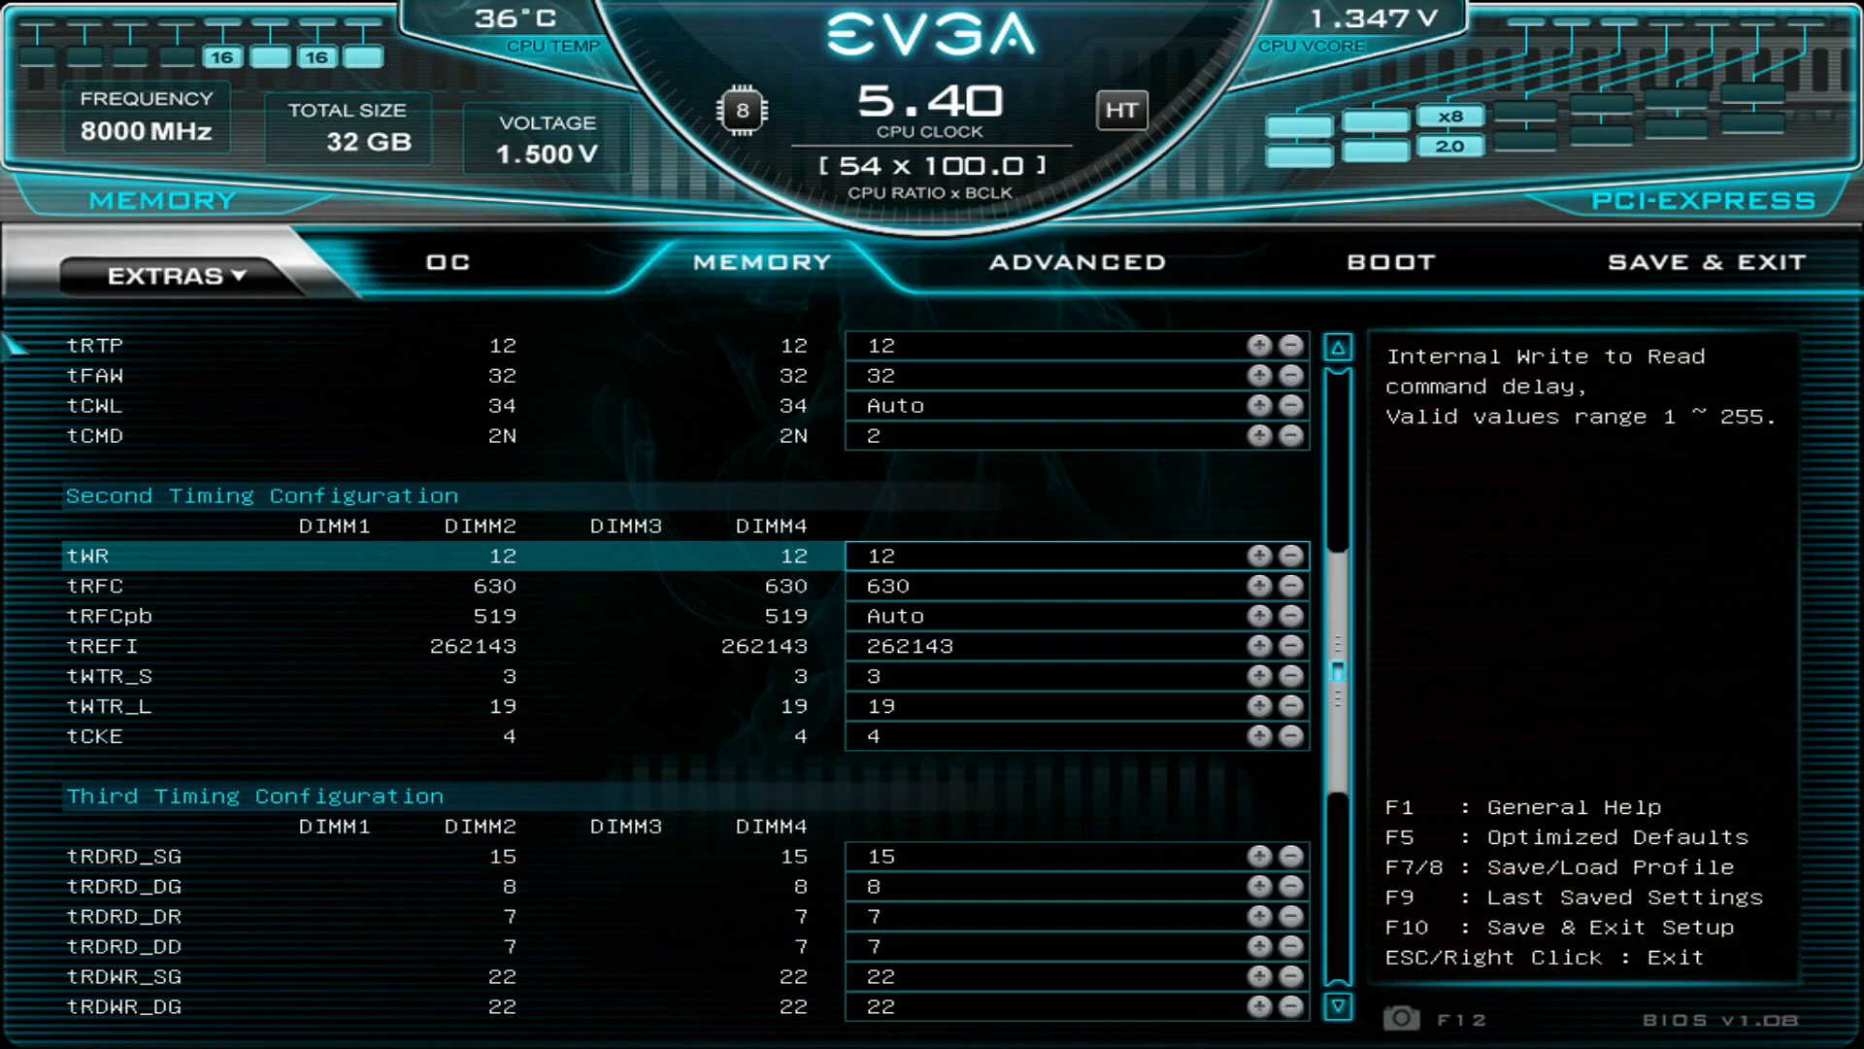
pyautogui.press('Down')
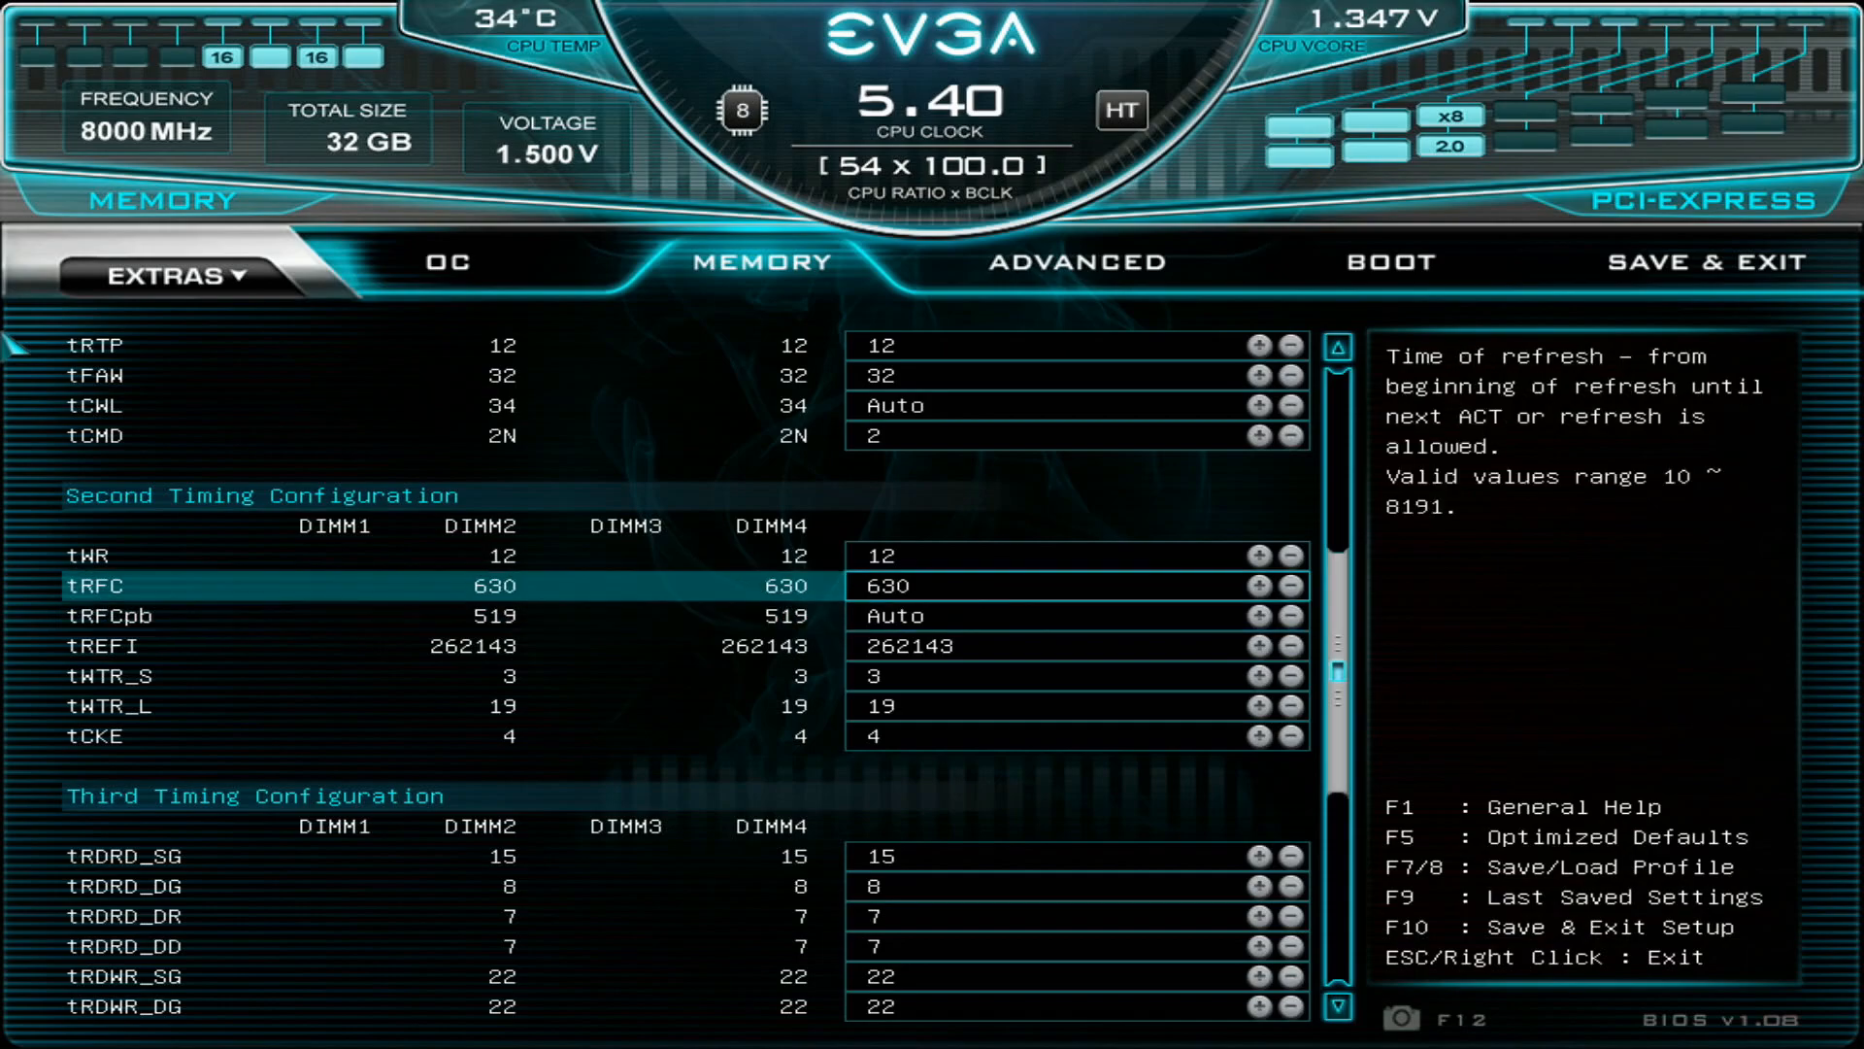
pyautogui.press('Down')
pyautogui.press('Down')
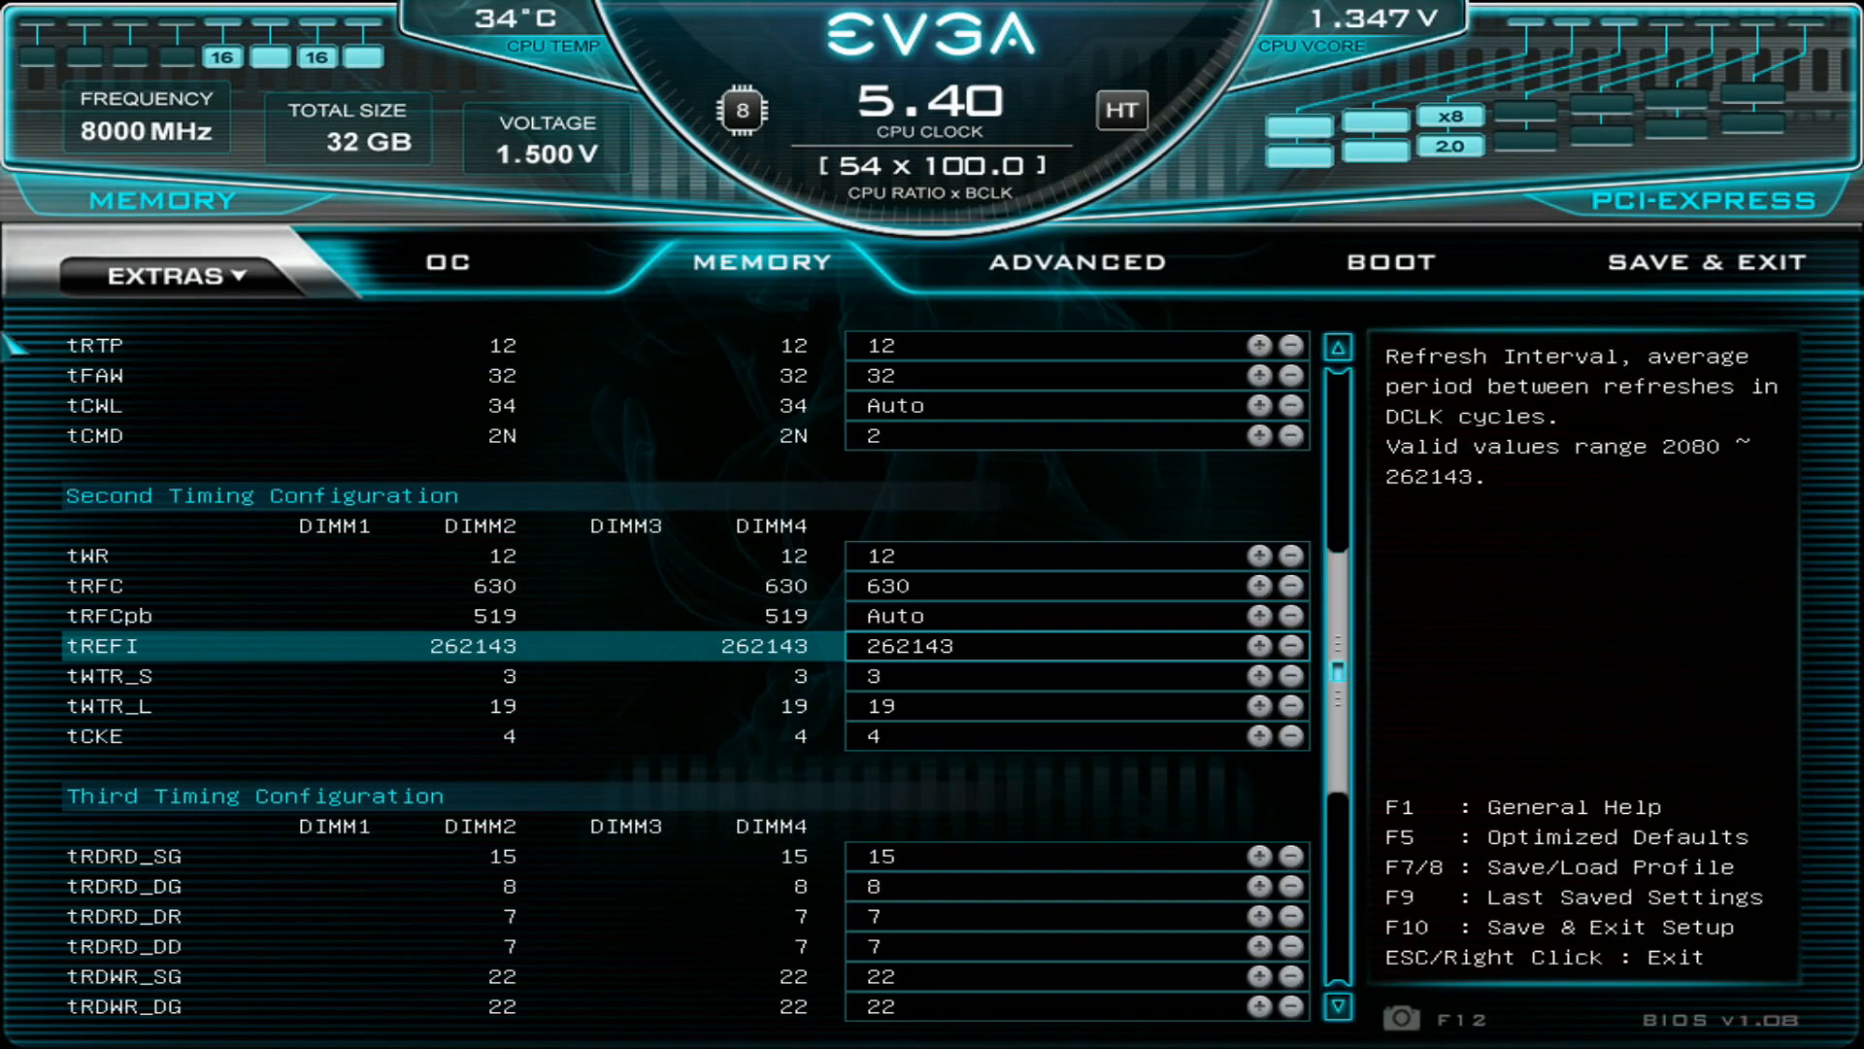
pyautogui.press('Down')
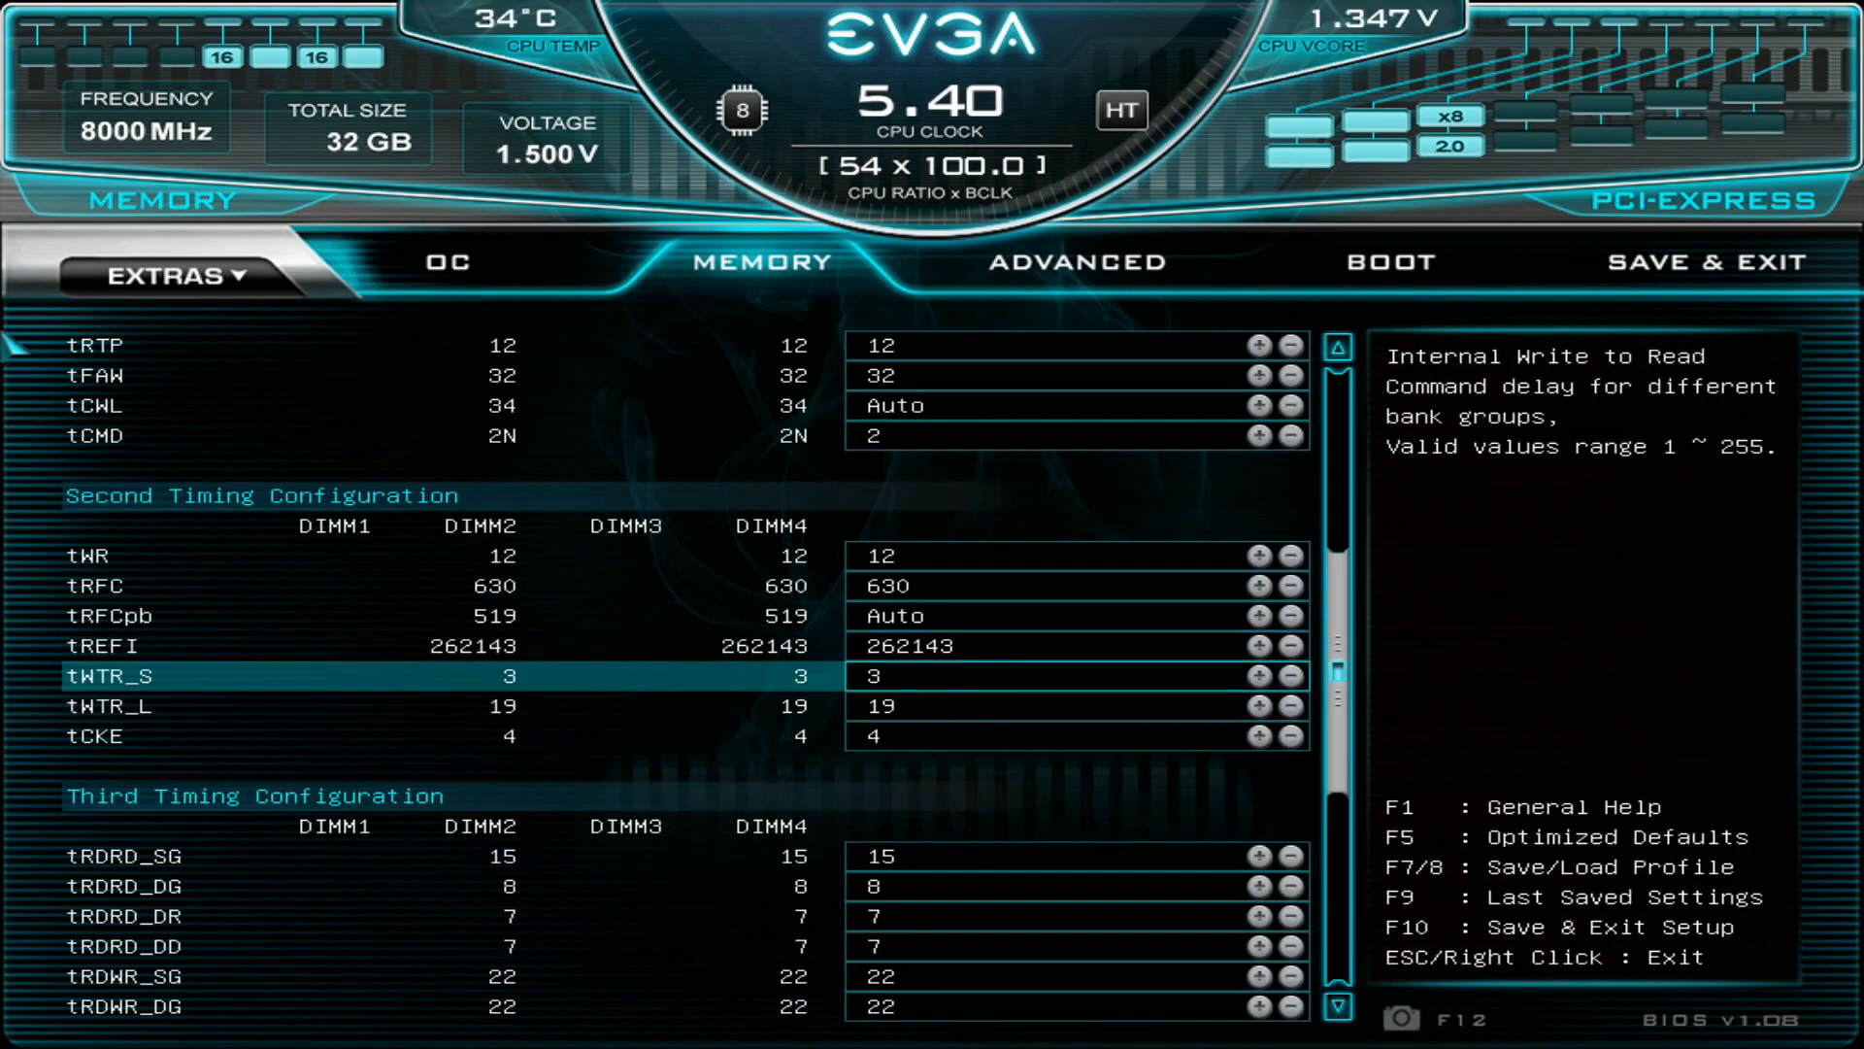
pyautogui.press('Down')
pyautogui.press('Down')
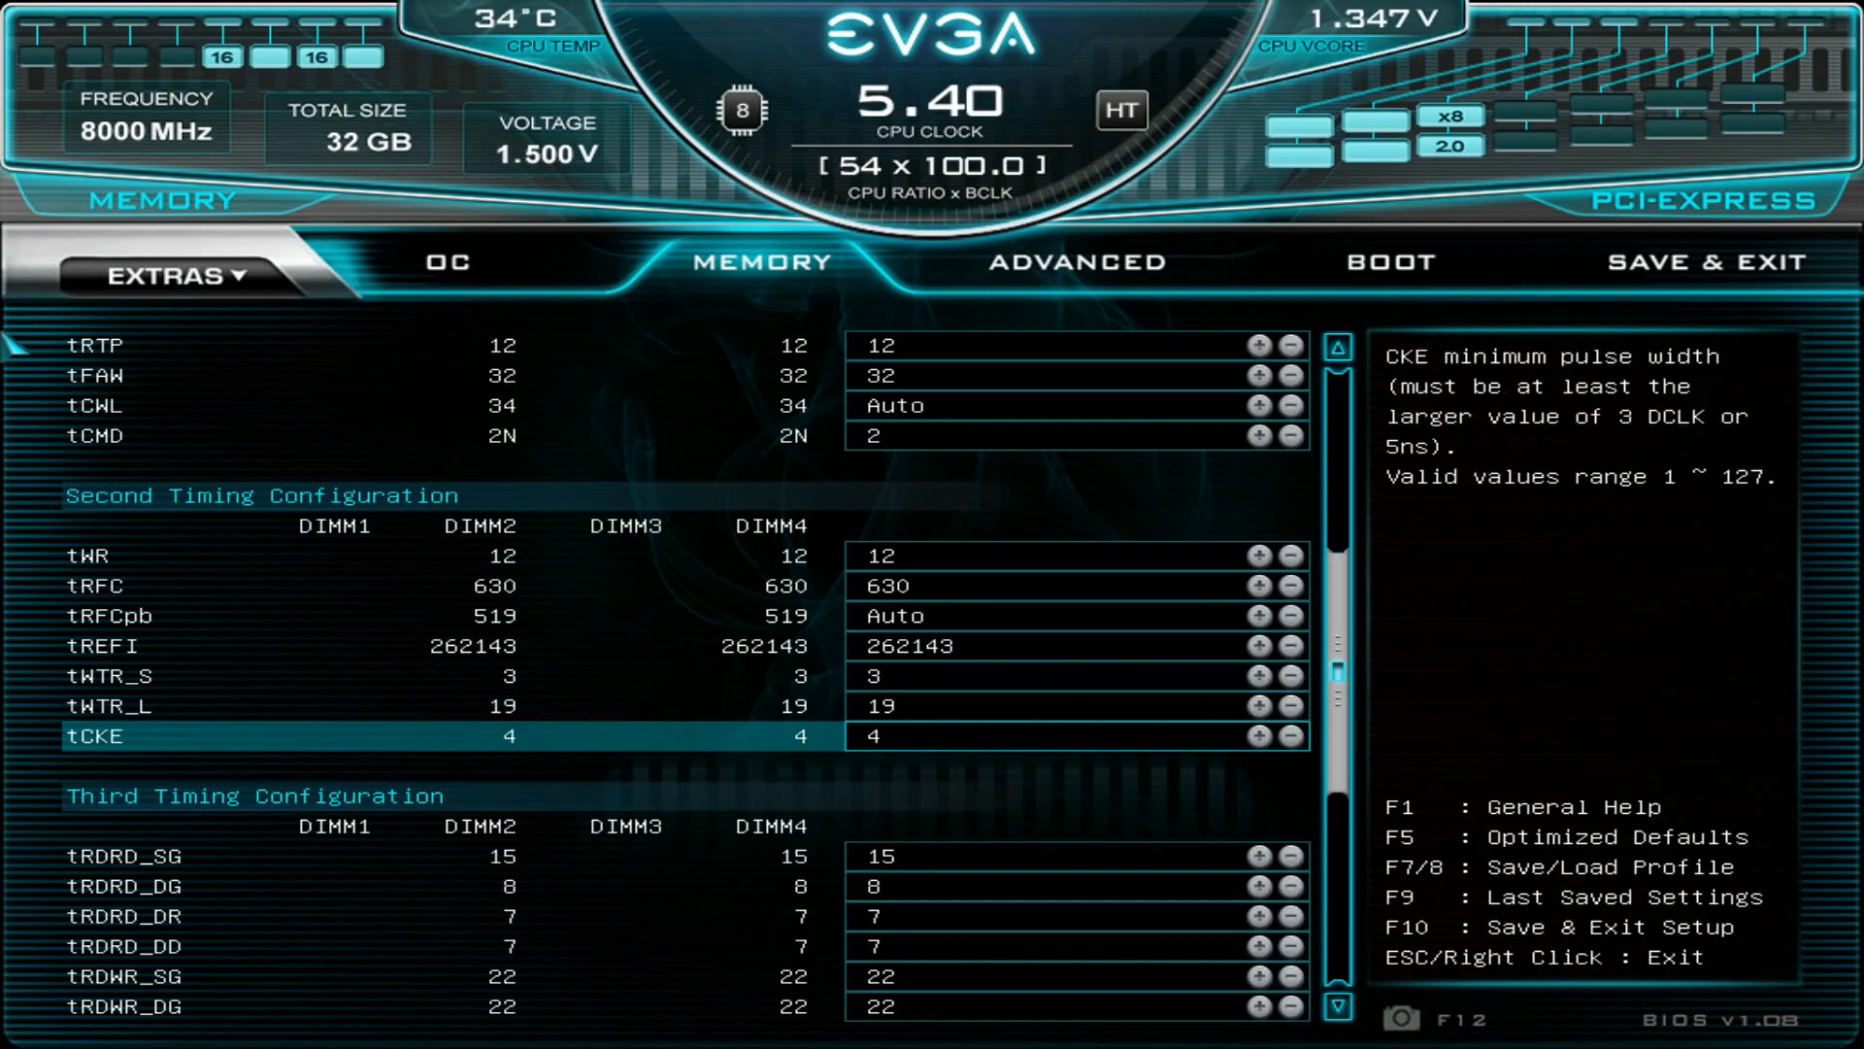
# - Look through the Third Timing Configuration from tRDRD_SG down to tREFIx9
pyautogui.press('Down')
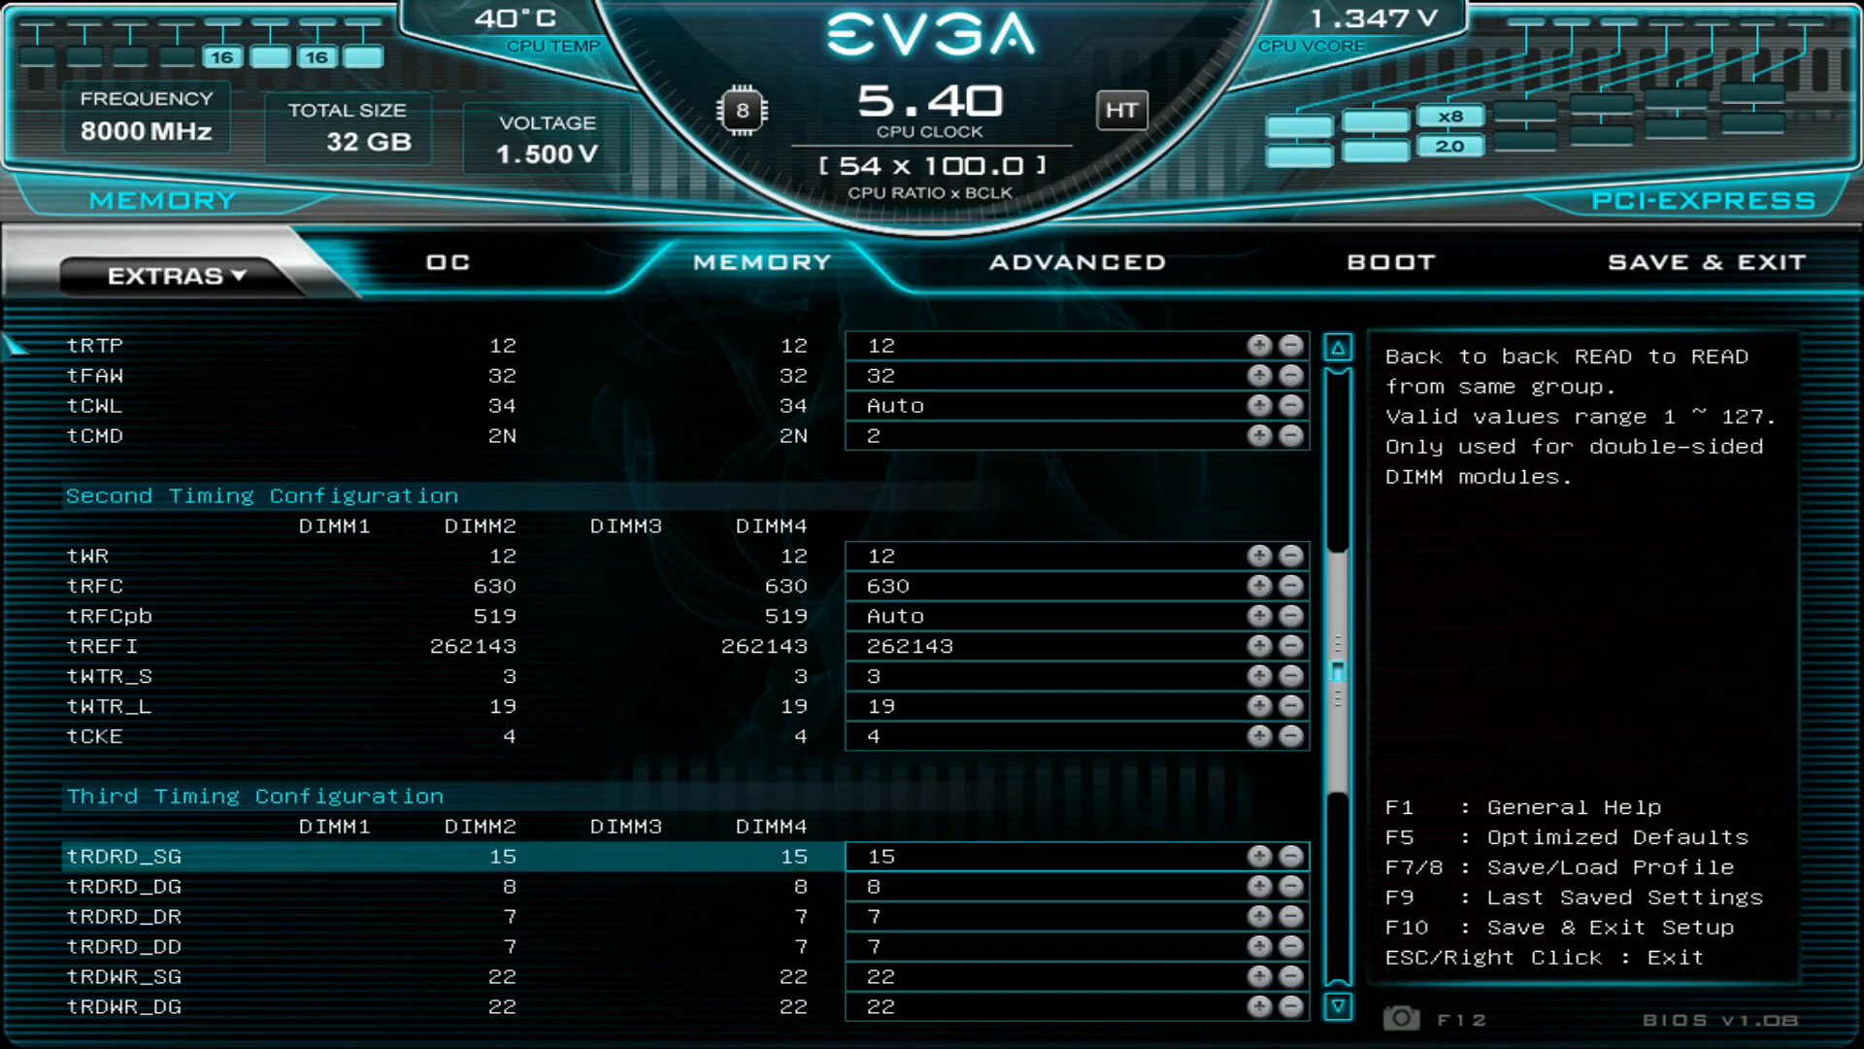
pyautogui.press('Up')
pyautogui.press('Down')
pyautogui.press('Down')
pyautogui.press('Down')
pyautogui.press('Down')
pyautogui.press('Down')
pyautogui.press('Down')
pyautogui.press('Down')
pyautogui.press('Down')
pyautogui.press('Down')
pyautogui.press('Down')
pyautogui.press('Down')
pyautogui.press('Down')
pyautogui.press('Down')
pyautogui.press('Down')
pyautogui.press('Down')
pyautogui.press('Down')
pyautogui.press('Down')
pyautogui.press('Down')
pyautogui.press('Down')
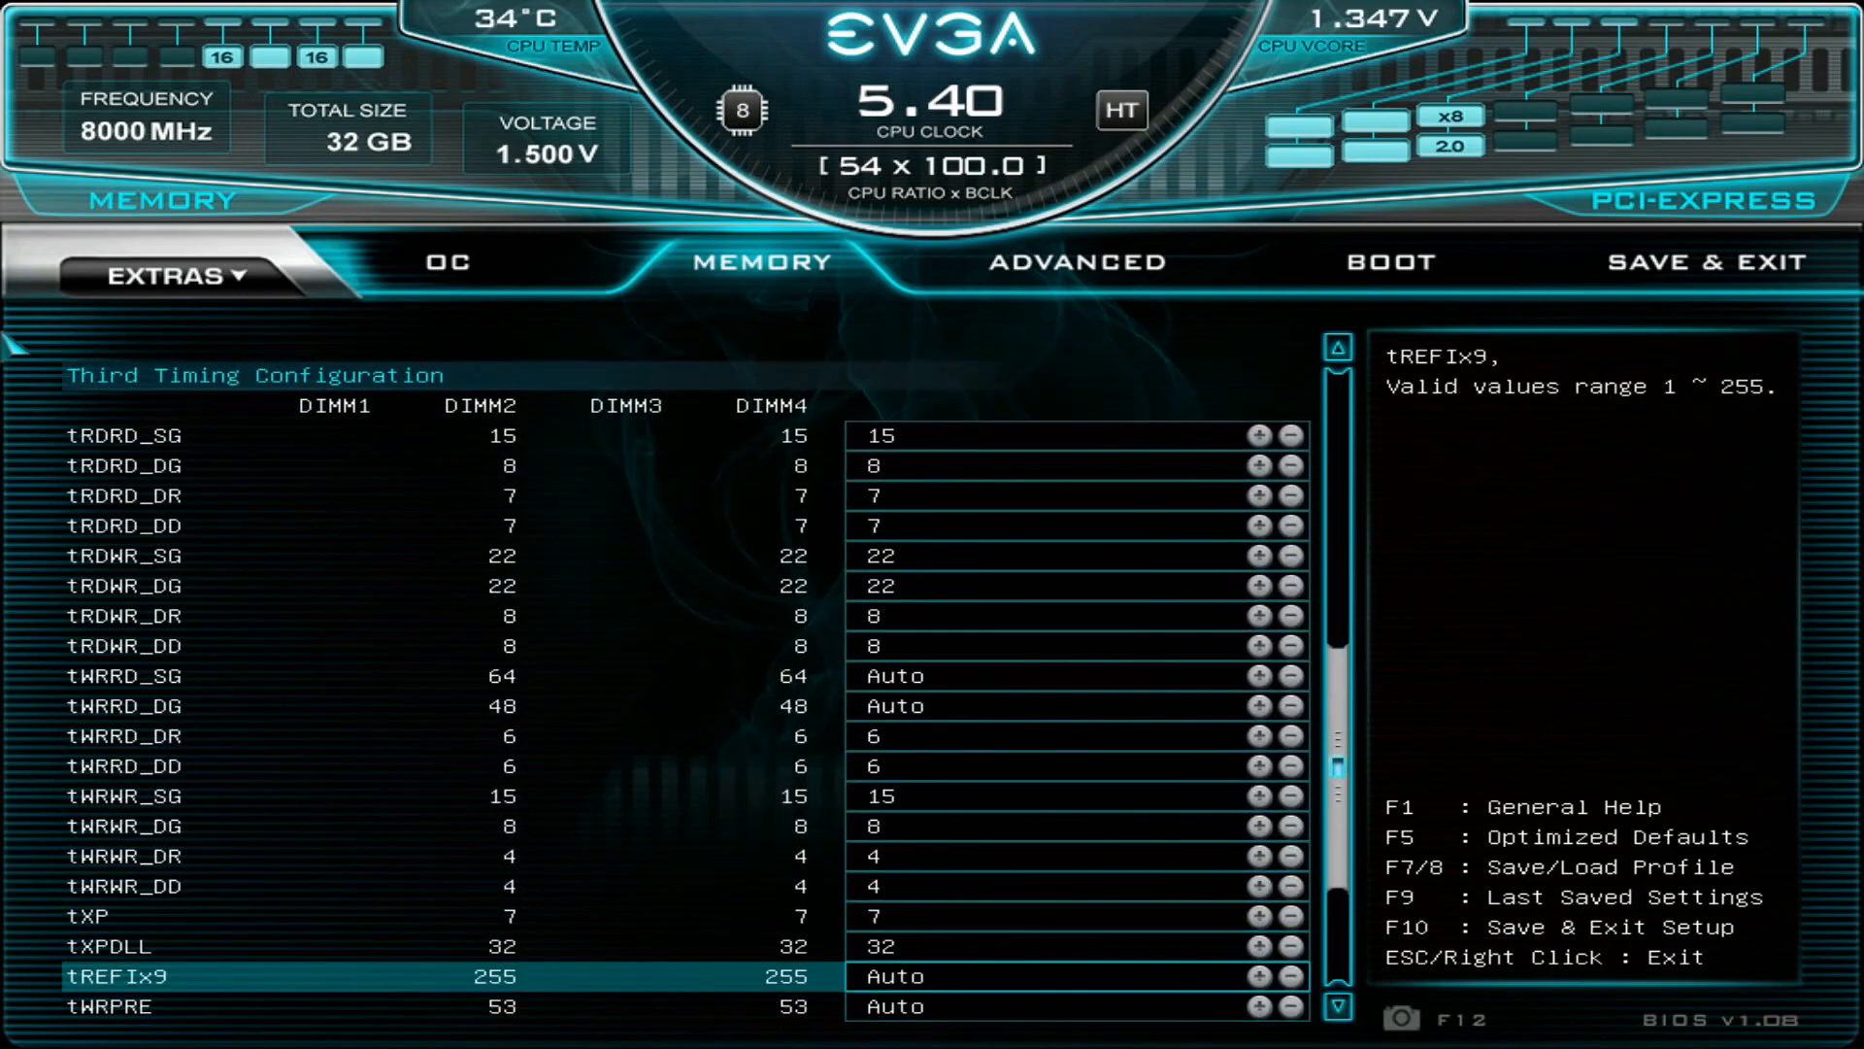
# - Check the write-to-write timings tWRWR_DG and tWRWR_DR among the third timings
pyautogui.press('Up')
pyautogui.press('Up')
pyautogui.press('Up')
pyautogui.press('Up')
pyautogui.press('Up')
pyautogui.press('Up')
pyautogui.press('Up')
pyautogui.press('Up')
pyautogui.press('Up')
pyautogui.press('Down')
pyautogui.press('Down')
pyautogui.press('Down')
pyautogui.press('Down')
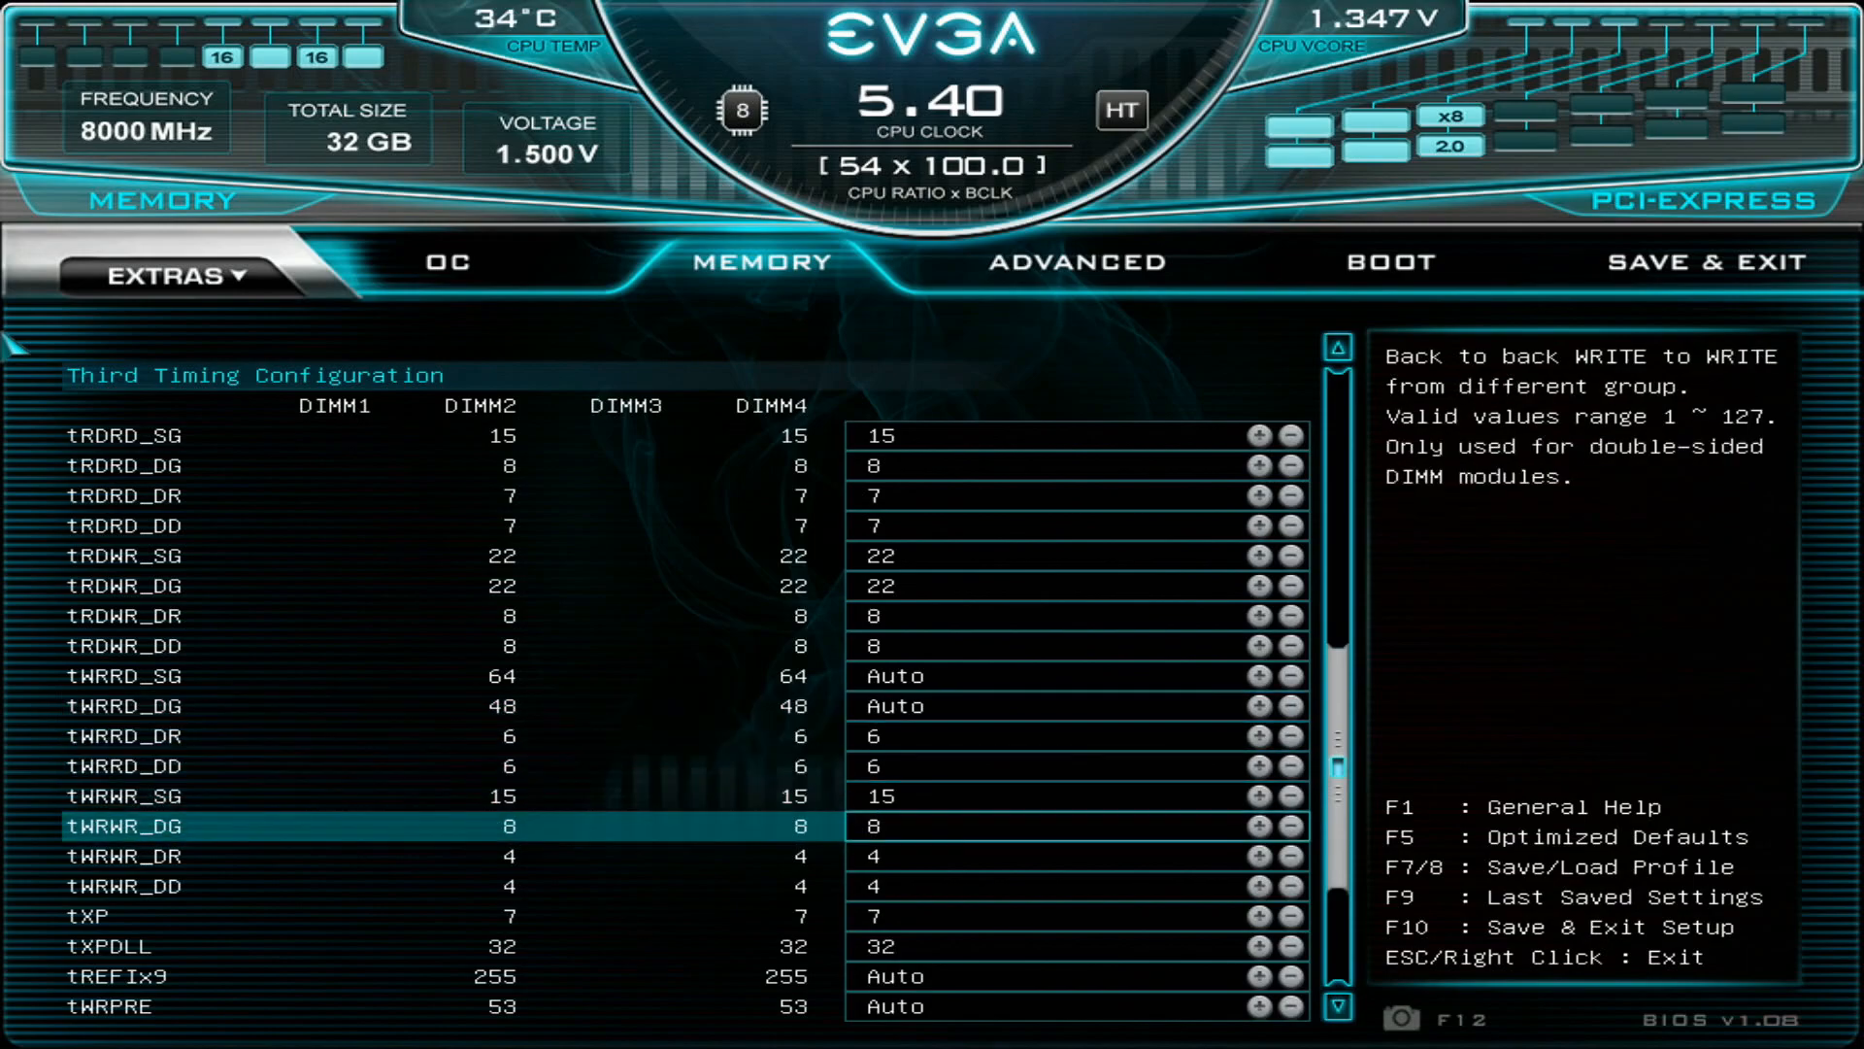
pyautogui.press('Down')
pyautogui.press('Down')
pyautogui.press('Down')
pyautogui.press('Down')
pyautogui.press('Up')
pyautogui.press('Up')
pyautogui.press('Up')
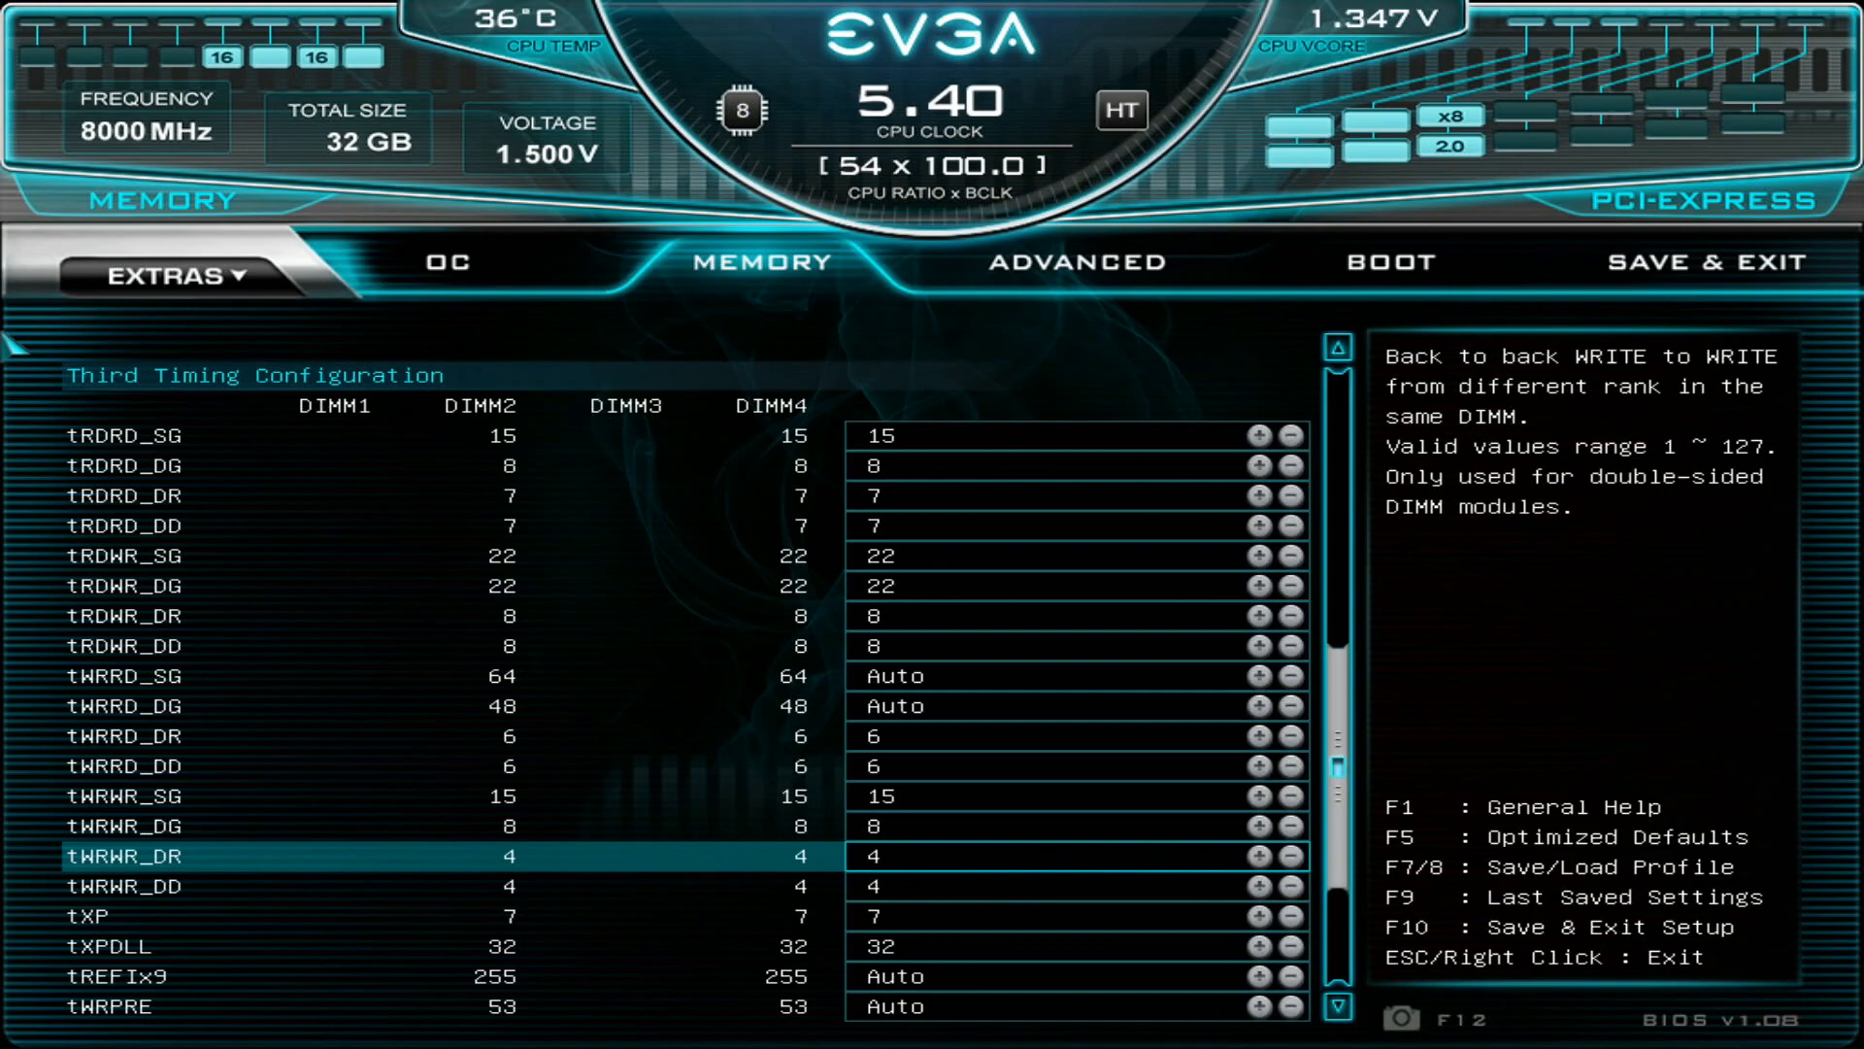
# - Go back over the third timings to Memory Profiles and Memory Frequency, and save and exit the BIOS setup
pyautogui.press('Down')
pyautogui.press('Up')
pyautogui.press('Up')
pyautogui.press('Up')
pyautogui.press('Up')
pyautogui.press('Up')
pyautogui.press('Up')
pyautogui.press('Up')
pyautogui.press('Up')
pyautogui.press('Up')
pyautogui.press('Up')
pyautogui.press('Up')
pyautogui.press('Up')
pyautogui.press('Up')
pyautogui.press('Up')
pyautogui.press('Up')
pyautogui.press('Up')
pyautogui.press('Up')
pyautogui.press('Up')
pyautogui.press('Up')
pyautogui.press('Up')
pyautogui.press('Up')
pyautogui.press('Up')
pyautogui.press('Up')
pyautogui.press('Up')
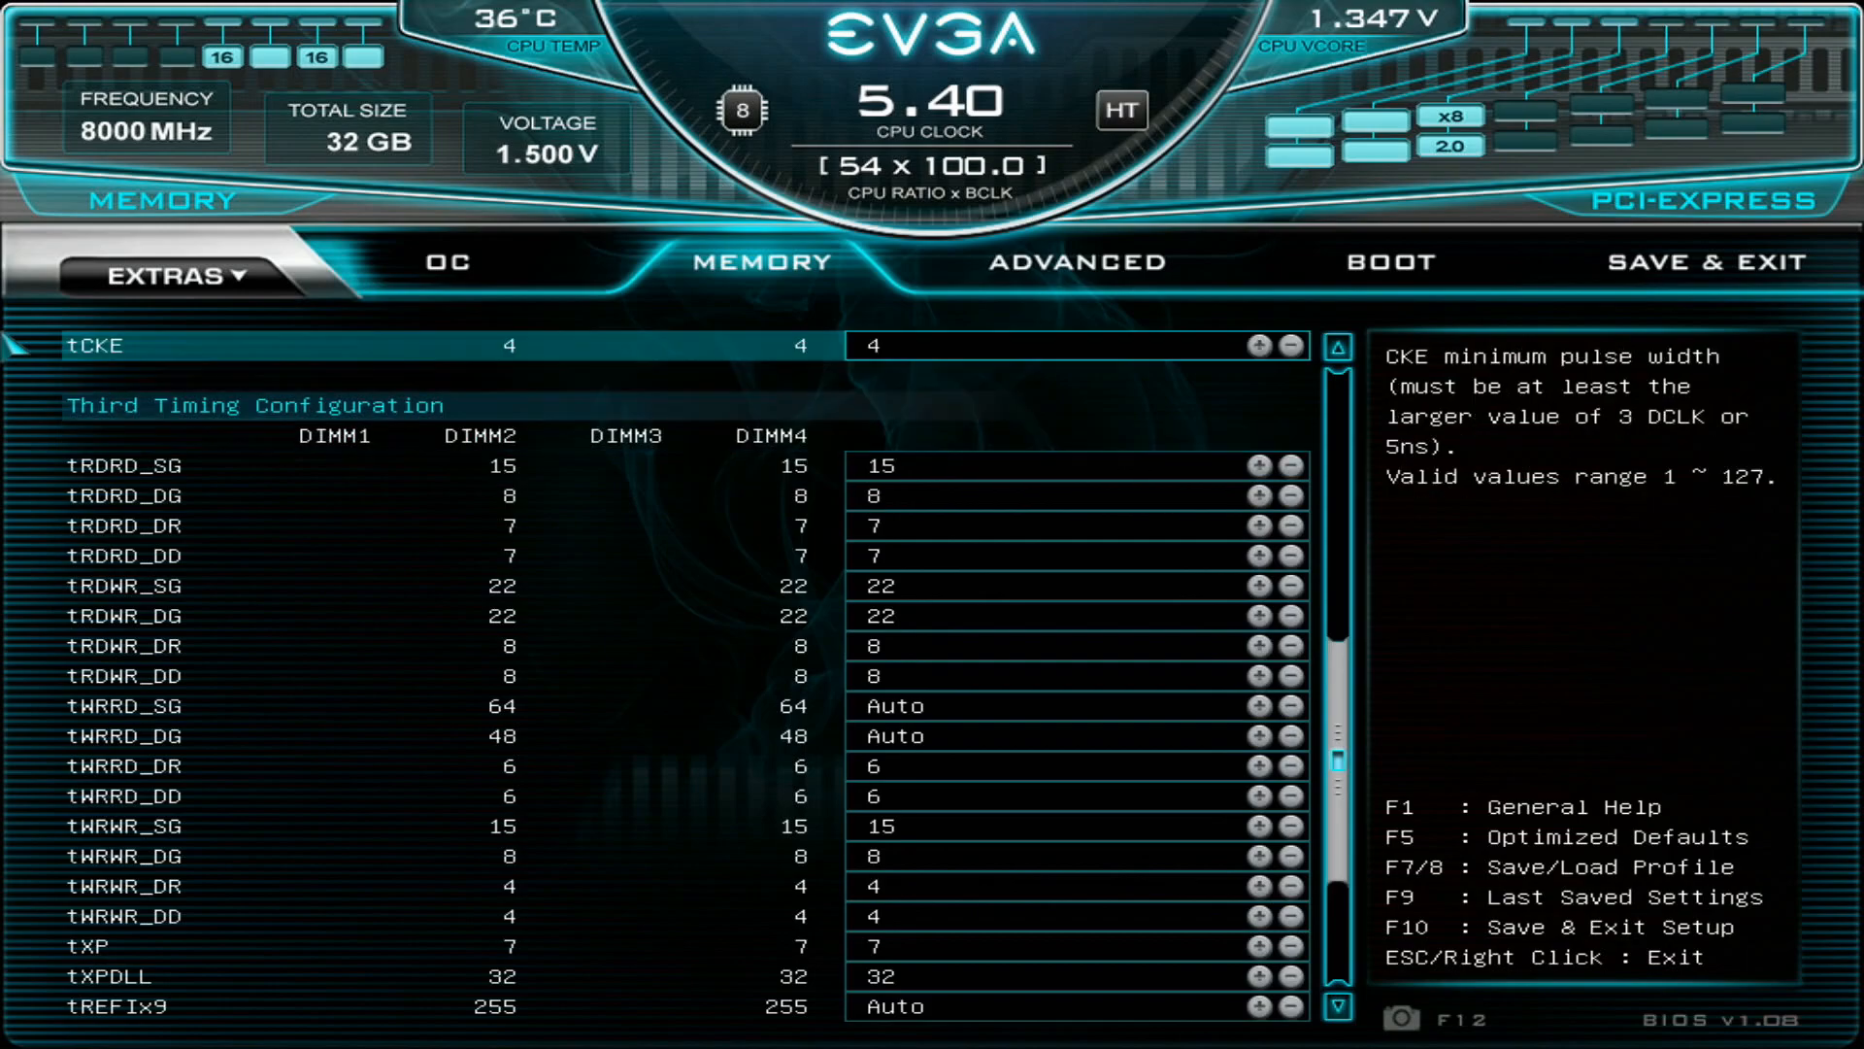
pyautogui.press('Up')
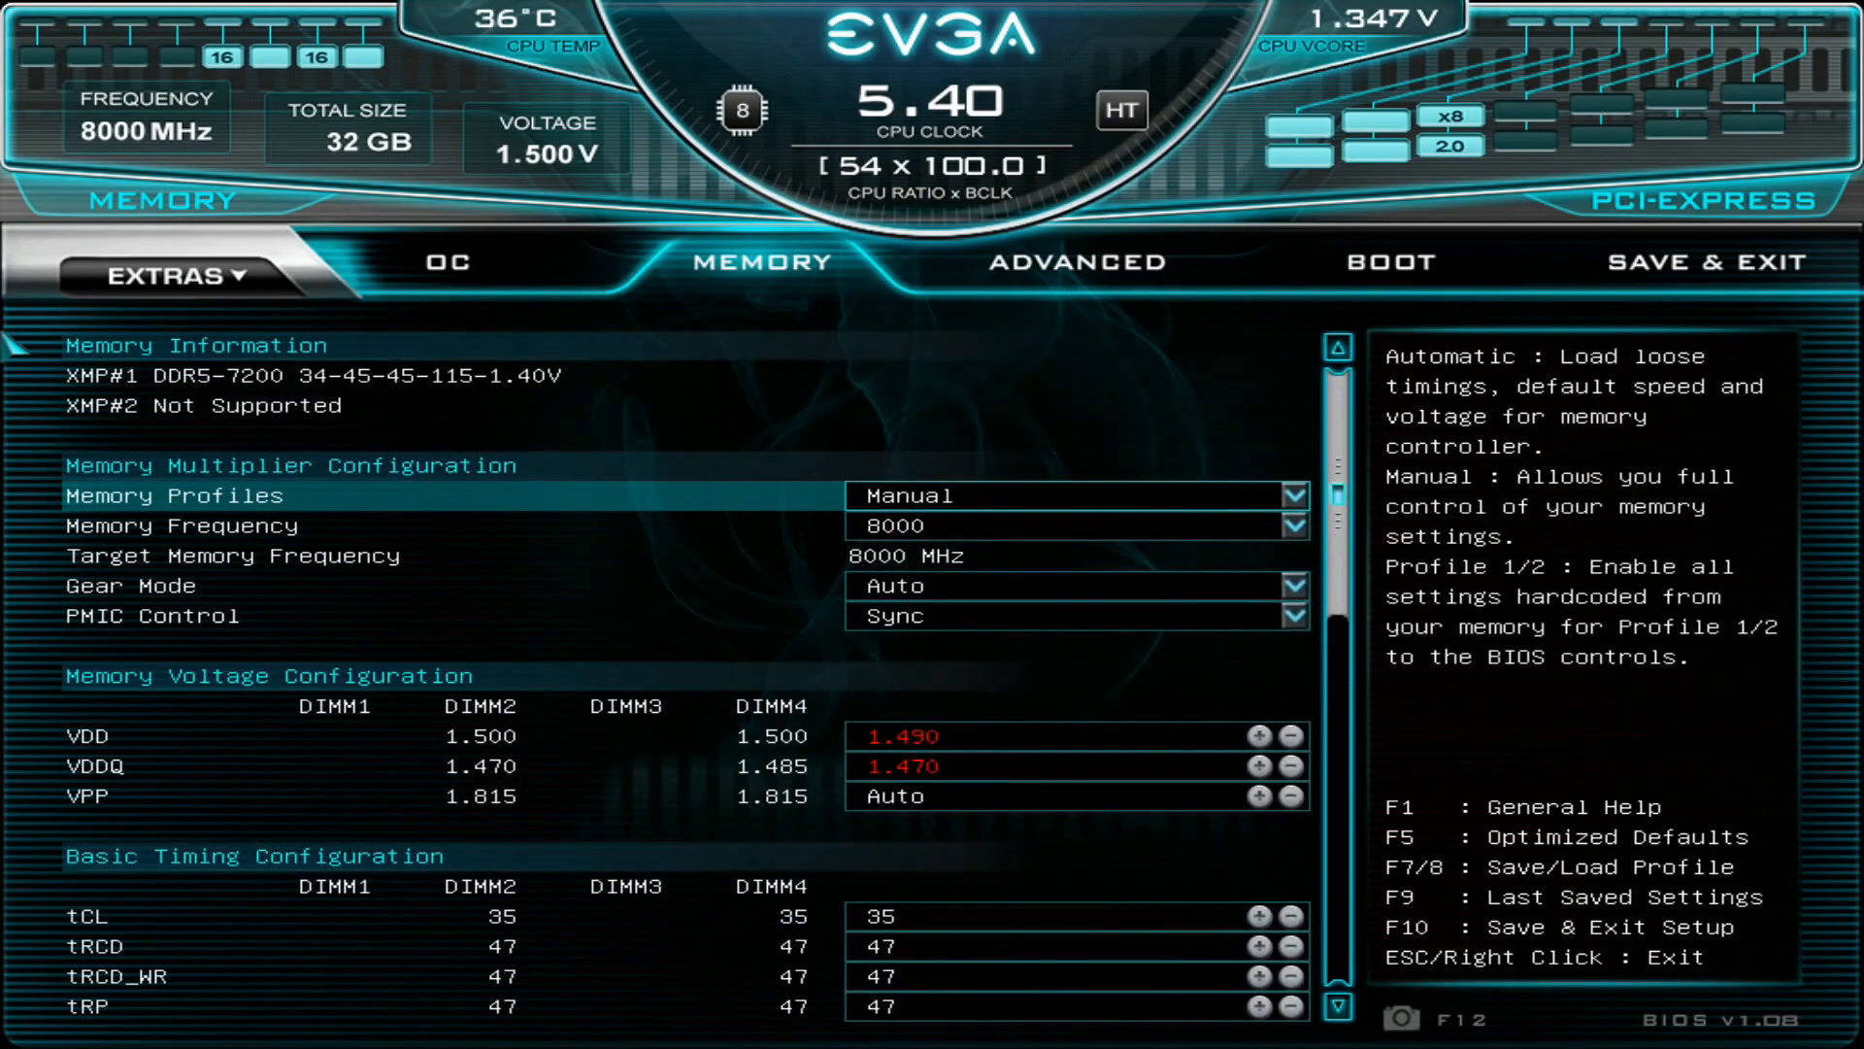
pyautogui.press('Down')
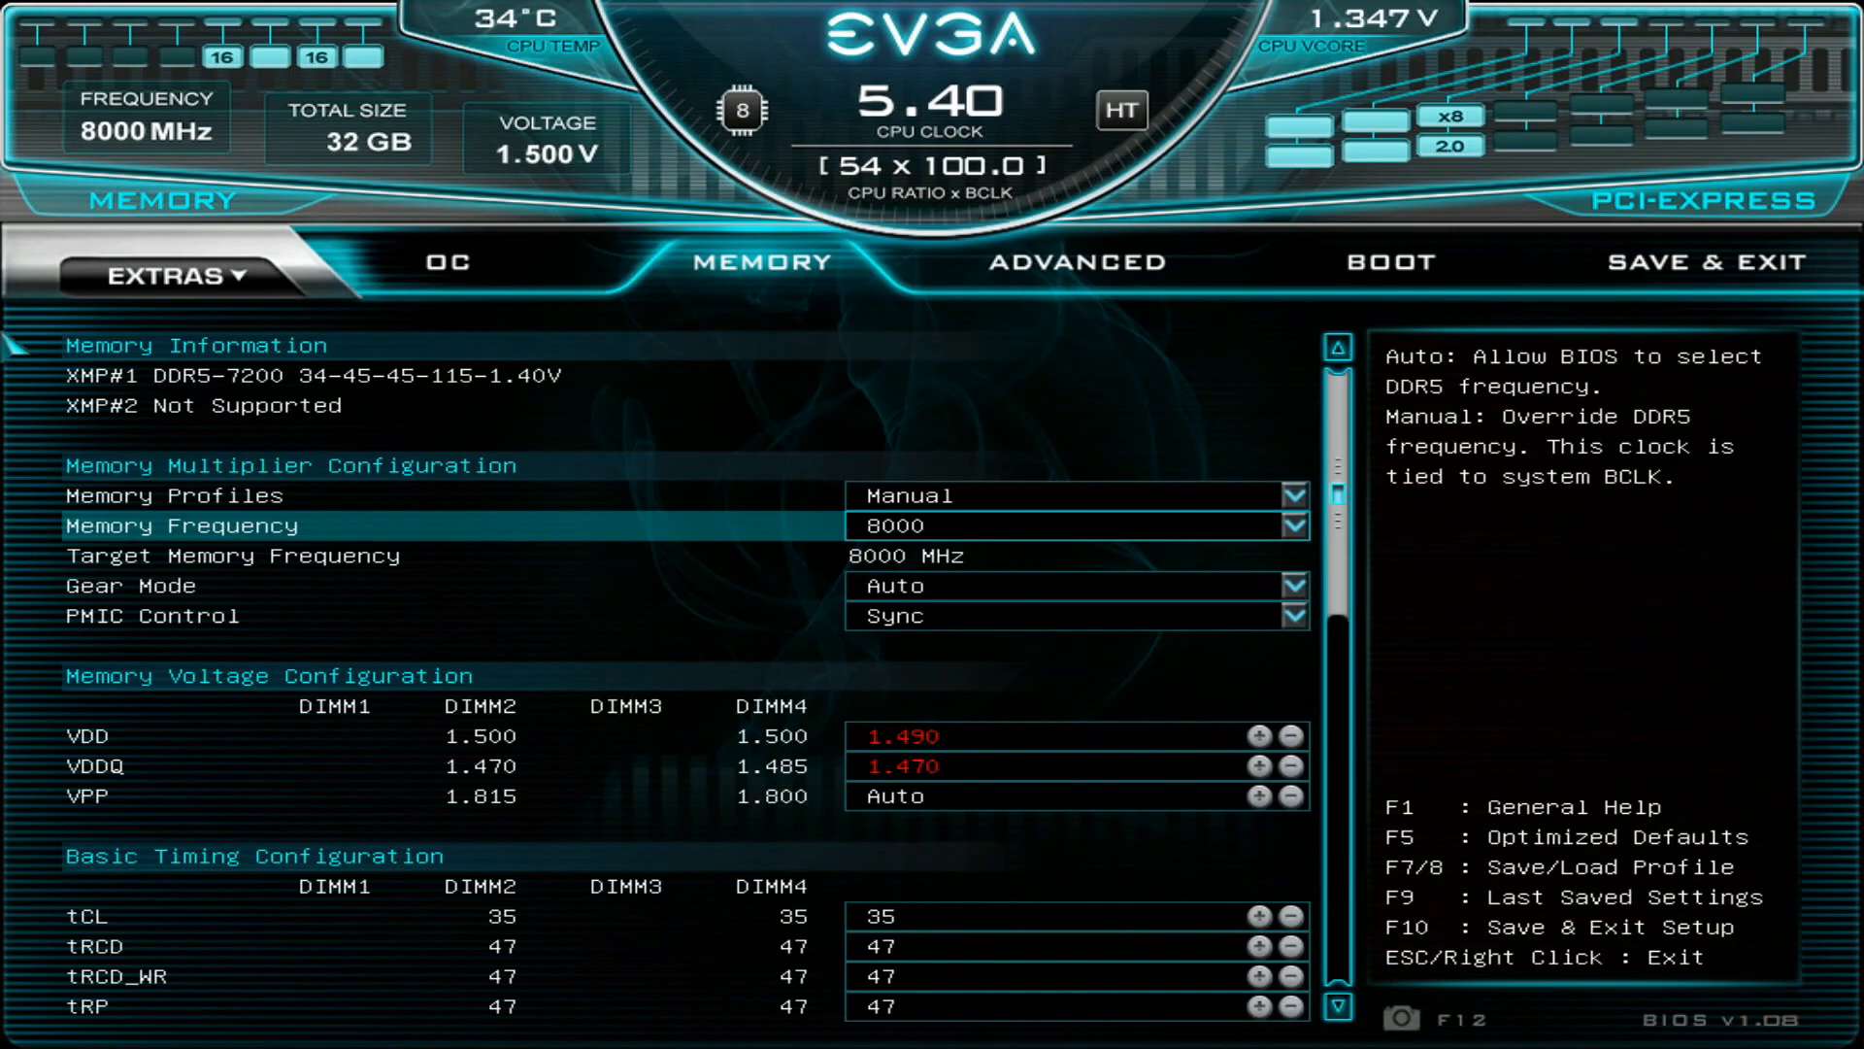
pyautogui.press('F10')
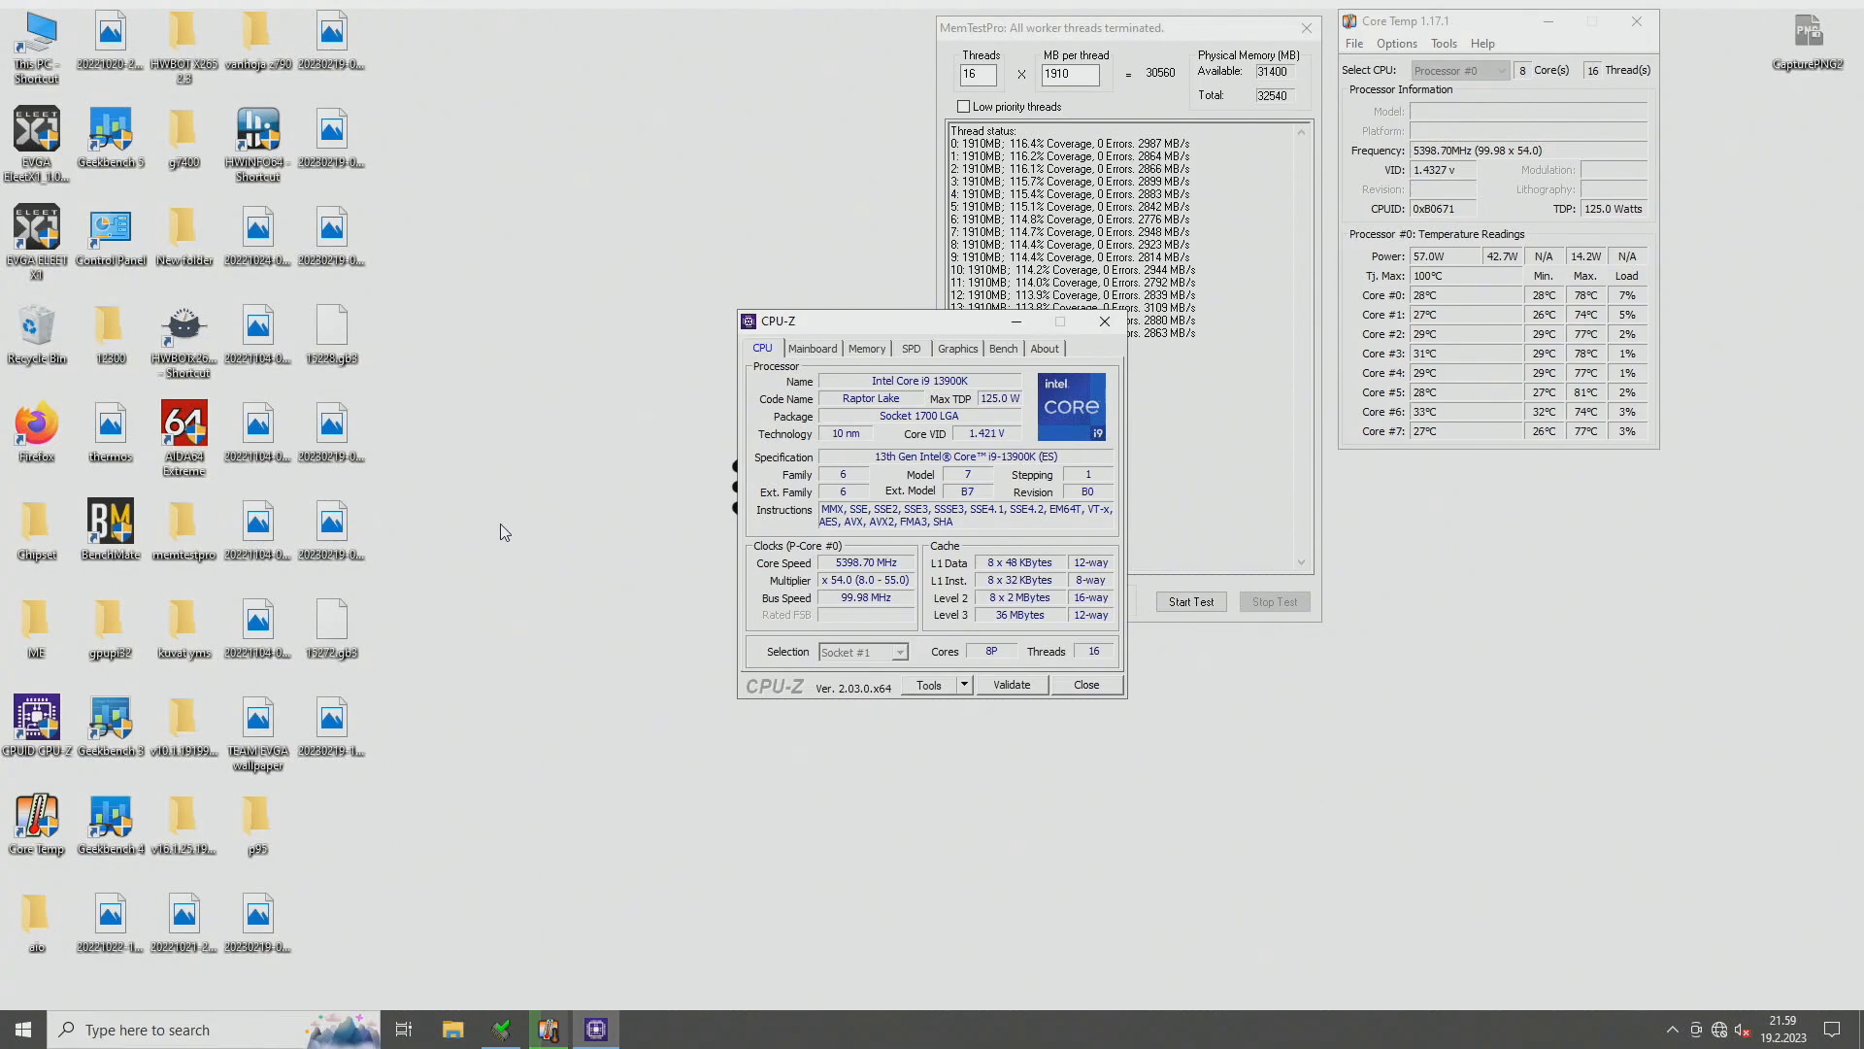
# - Place the CPU-Z processor window beside MemTestPro, and open a second CPU-Z window beneath it showing the Memory details
pyautogui.moveTo(874, 323); pyautogui.dragTo(677, 34)
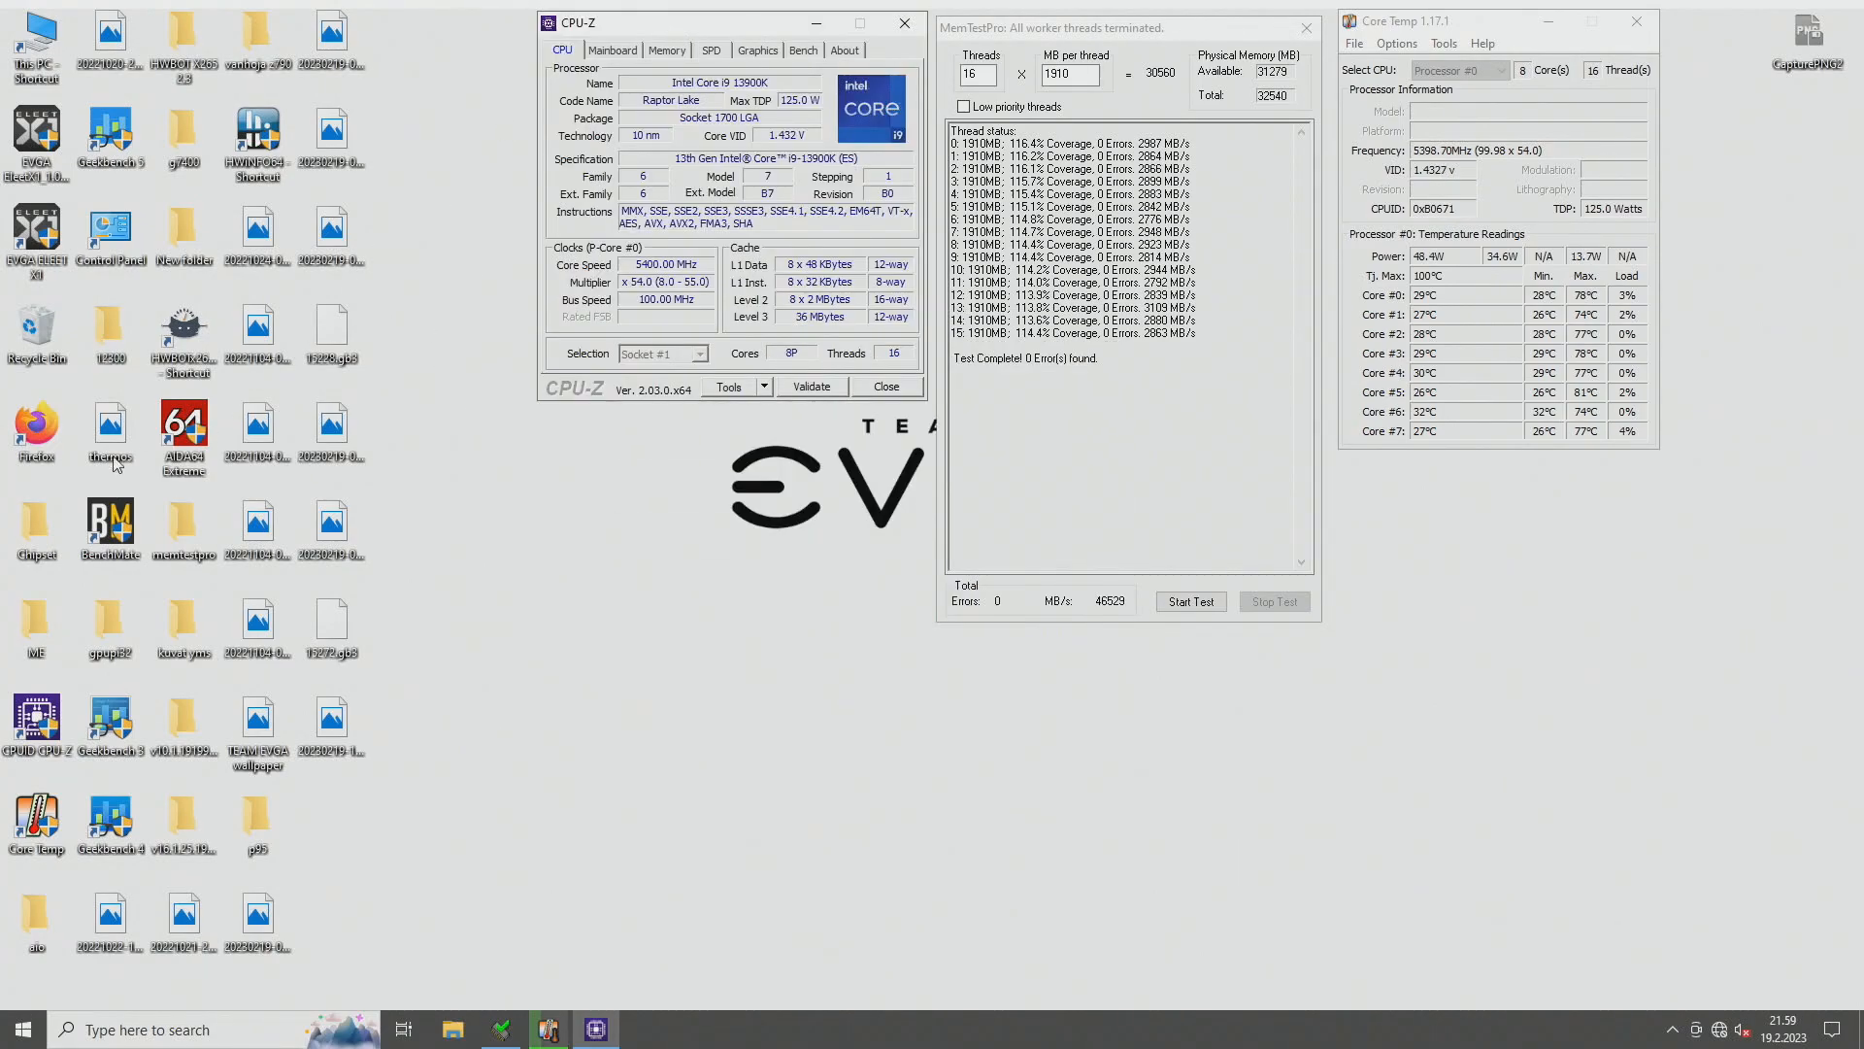
pyautogui.doubleClick(50, 730)
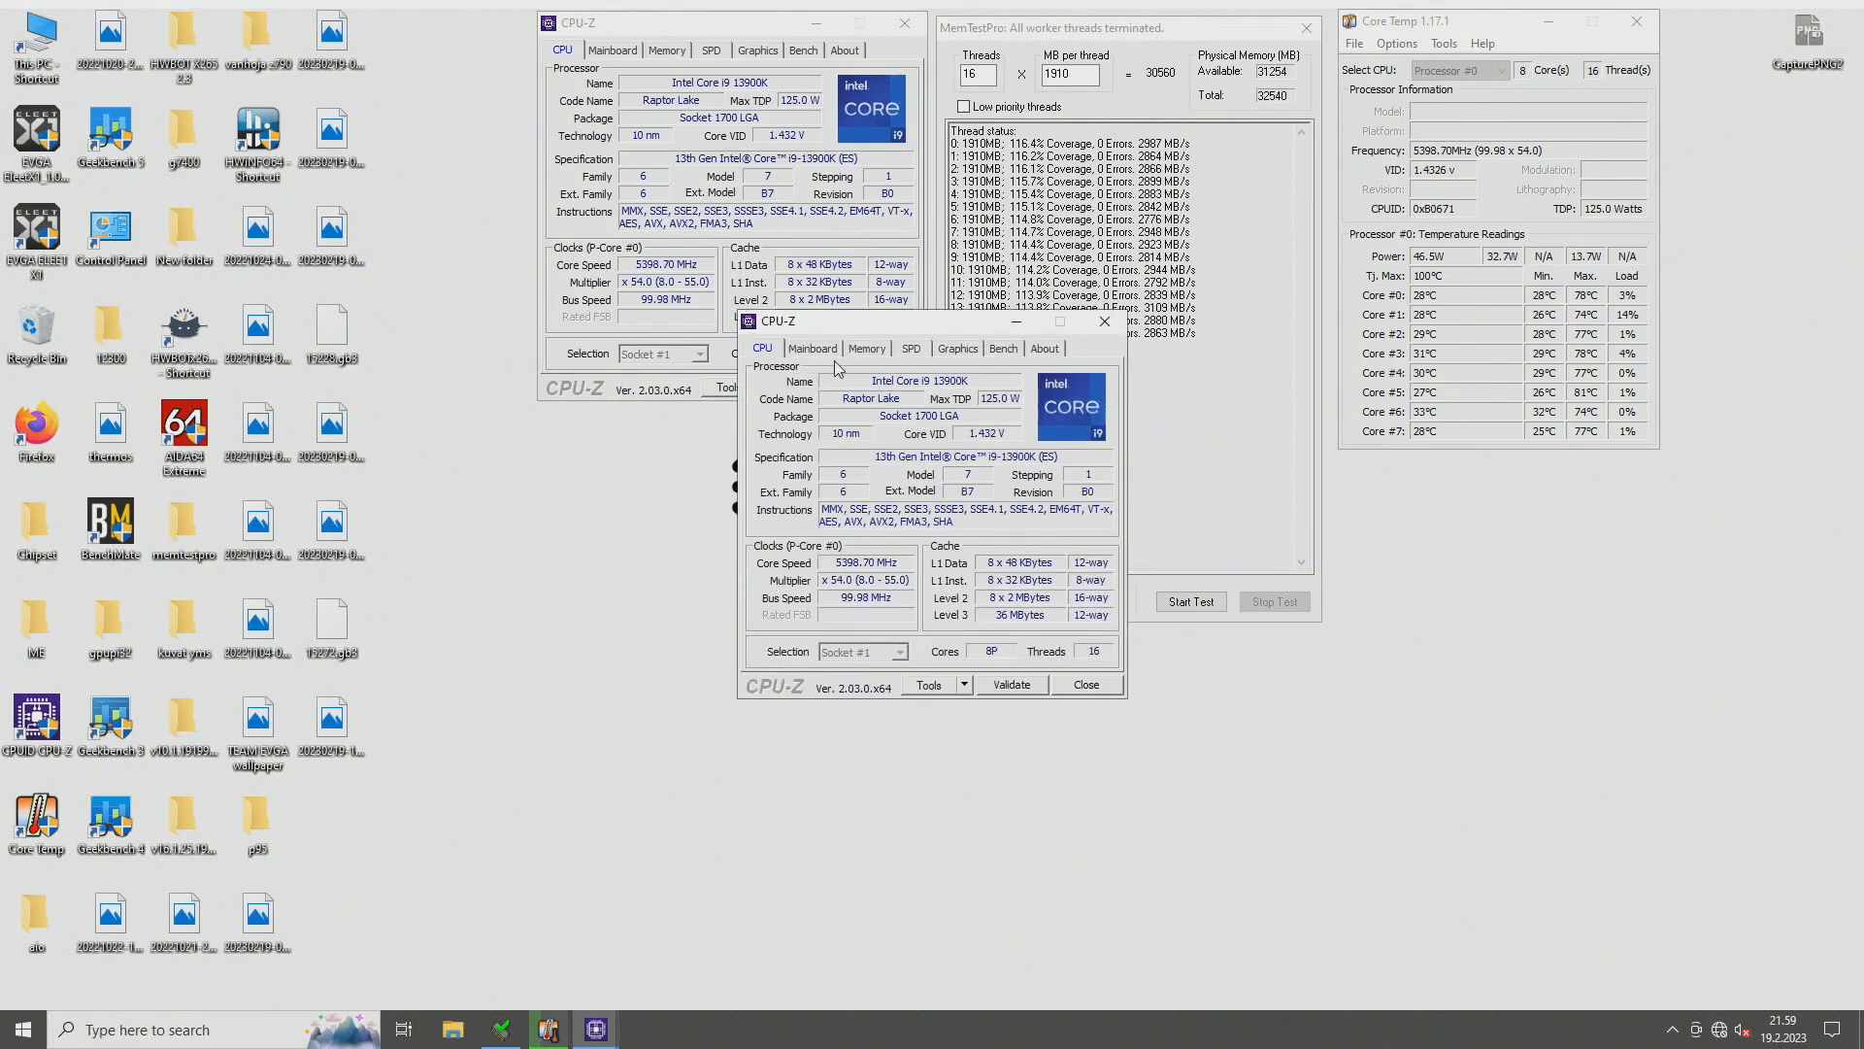
pyautogui.click(867, 348)
pyautogui.moveTo(882, 331); pyautogui.dragTo(684, 431)
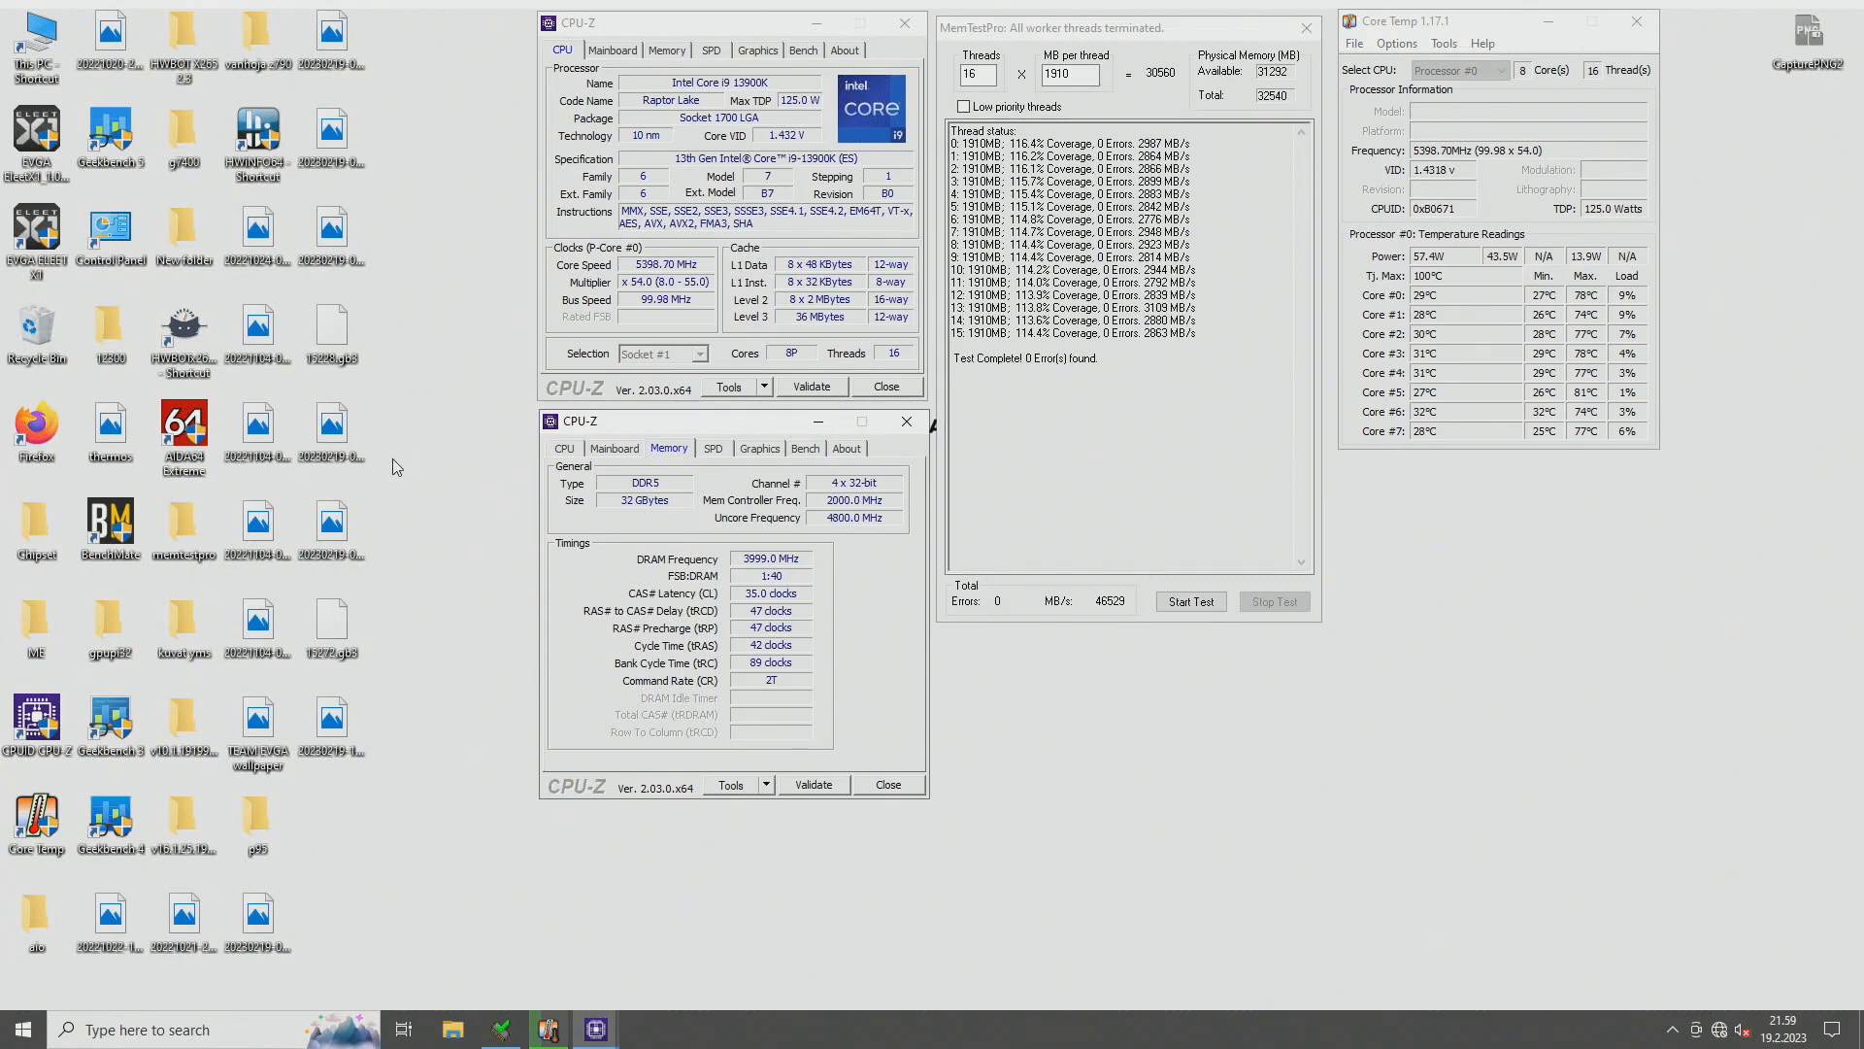
# - Open a third CPU-Z window showing the Mainboard details and place it below Core Temp
pyautogui.click(51, 736)
pyautogui.doubleClick(51, 736)
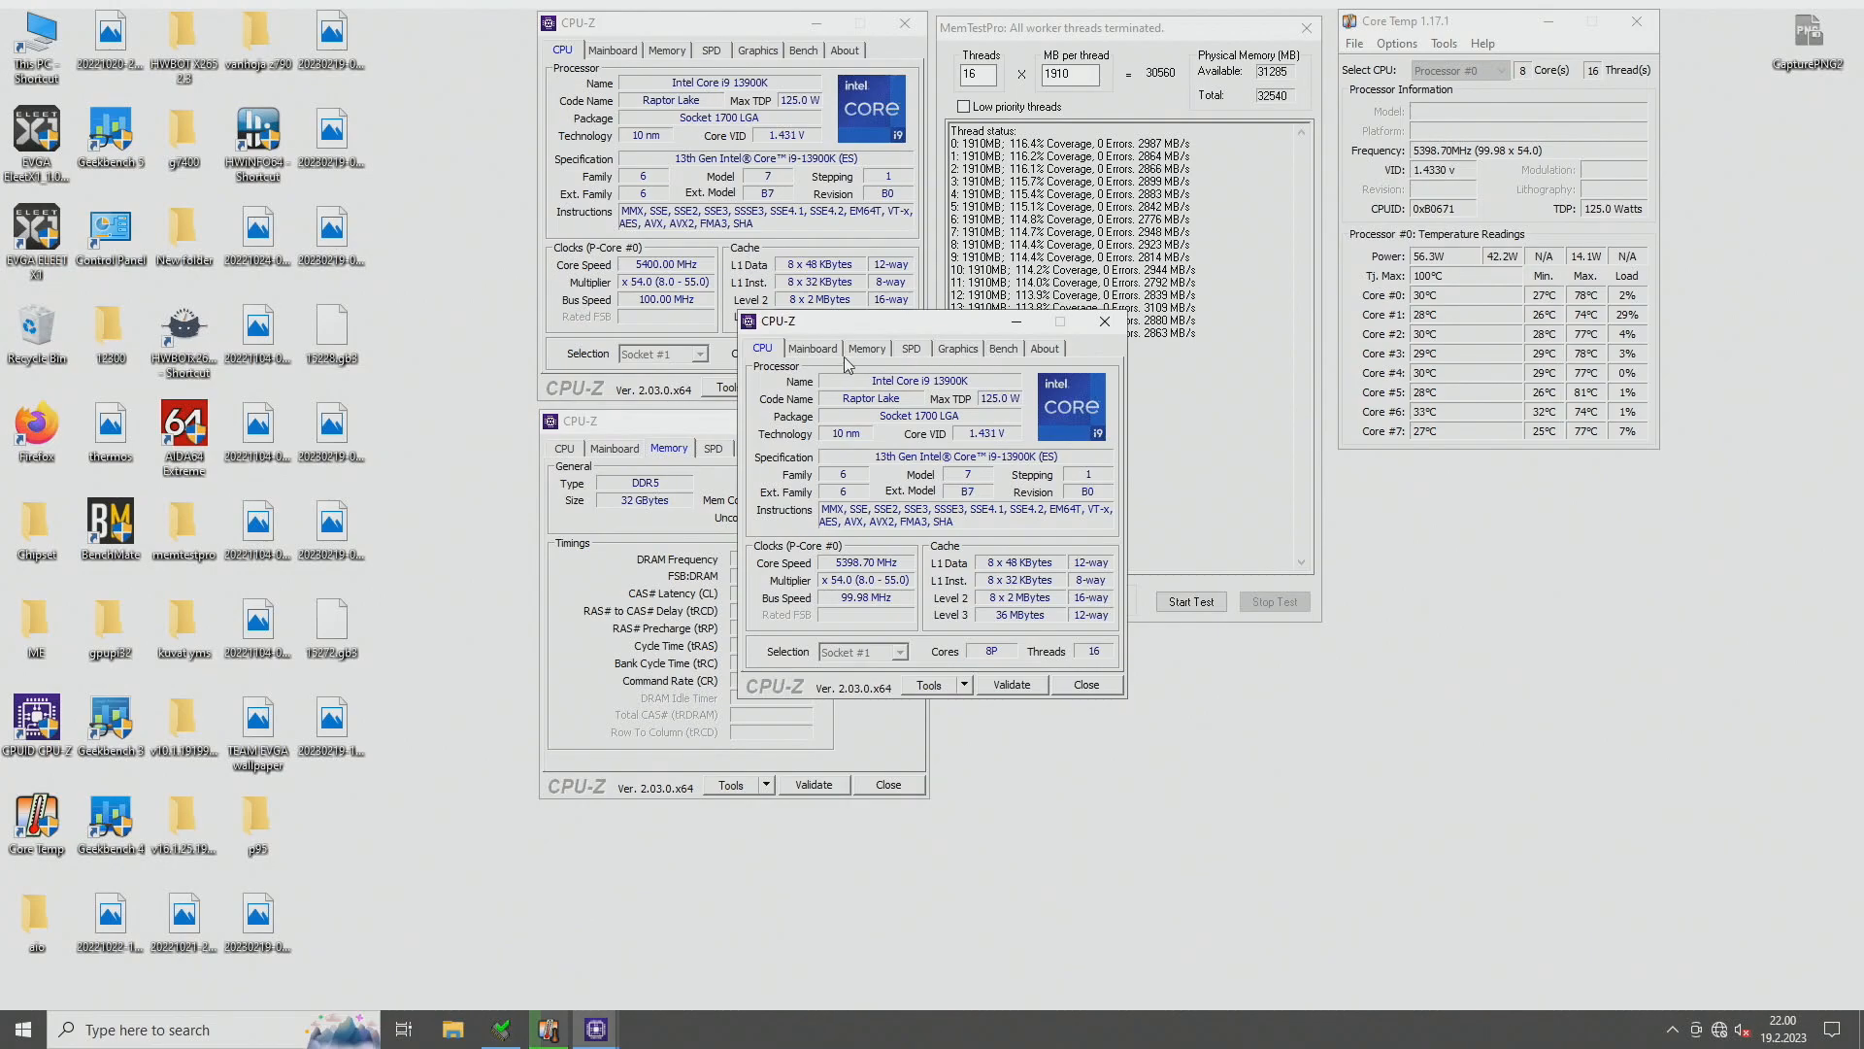
pyautogui.click(820, 348)
pyautogui.moveTo(1419, 482); pyautogui.dragTo(1428, 472)
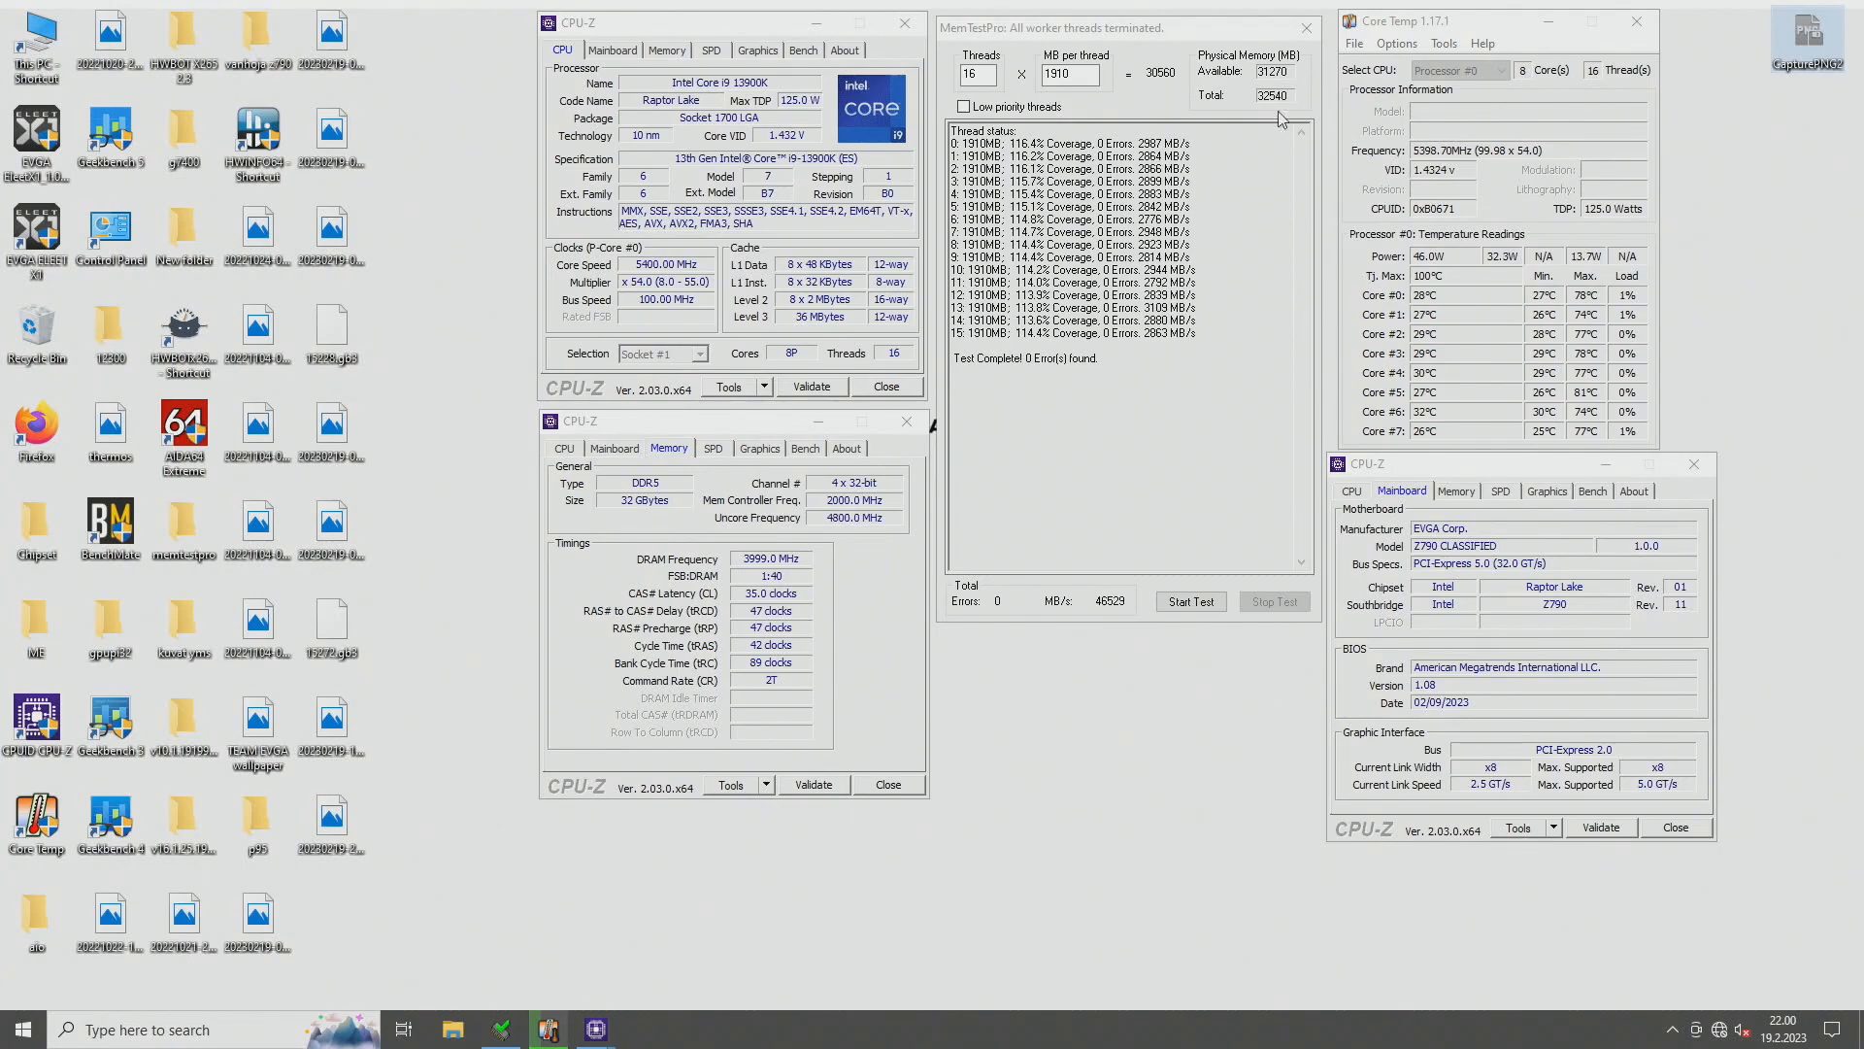
# - Start HWiNFO64 in sensors-only mode and show the DDR5 DIMM voltage and temperature readings
pyautogui.click(254, 135)
pyautogui.doubleClick(254, 136)
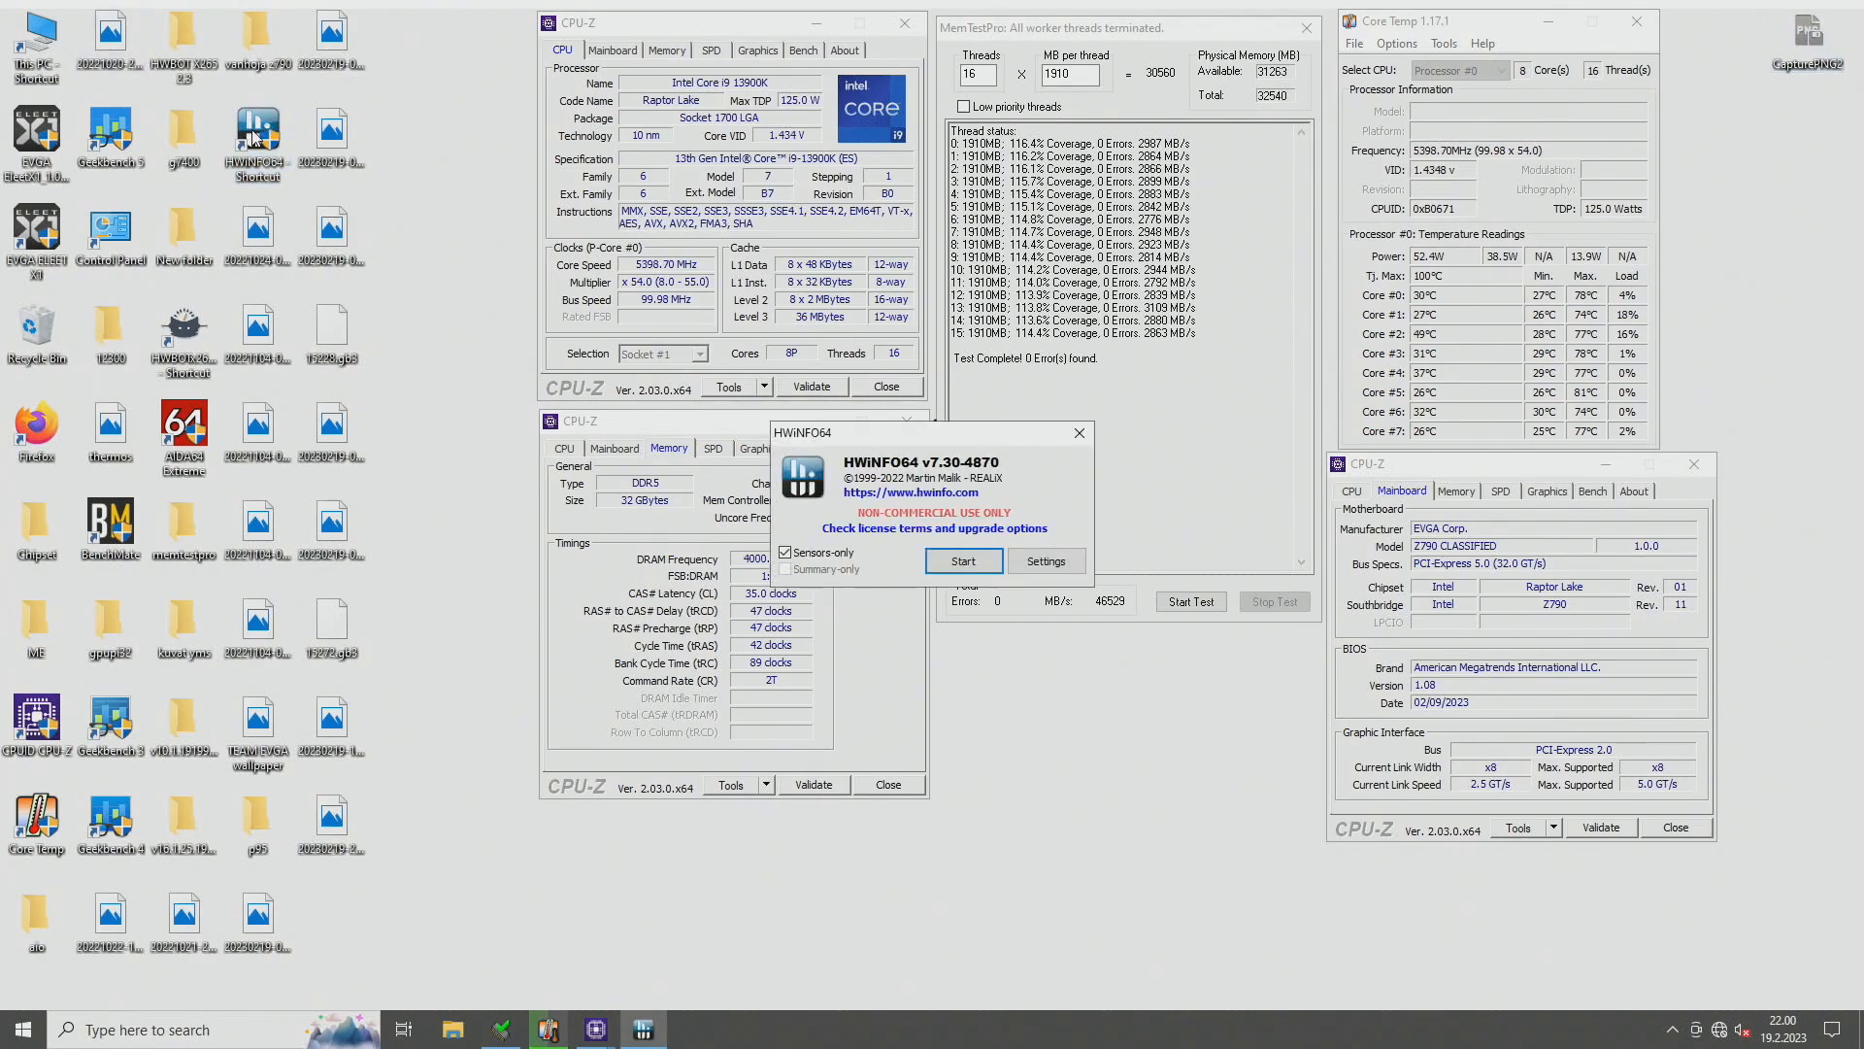
pyautogui.click(960, 565)
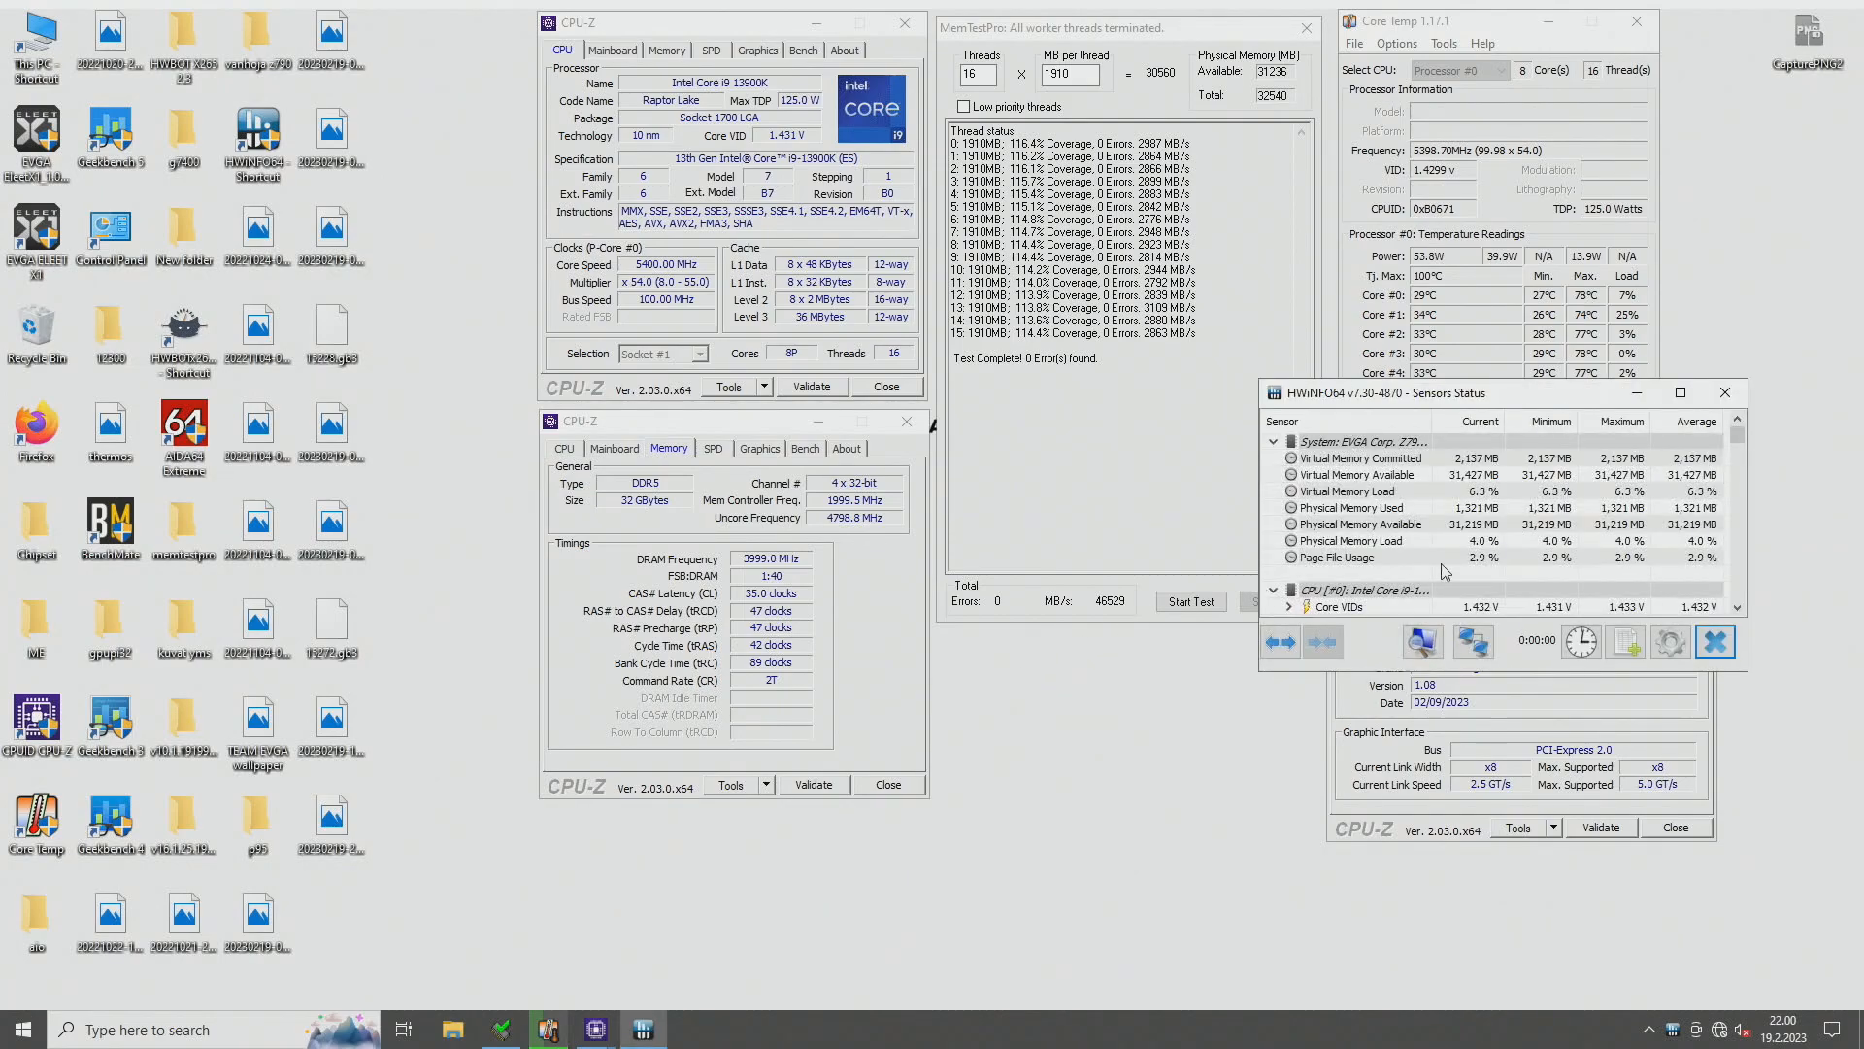
pyautogui.scroll(-10, 1337, 496)
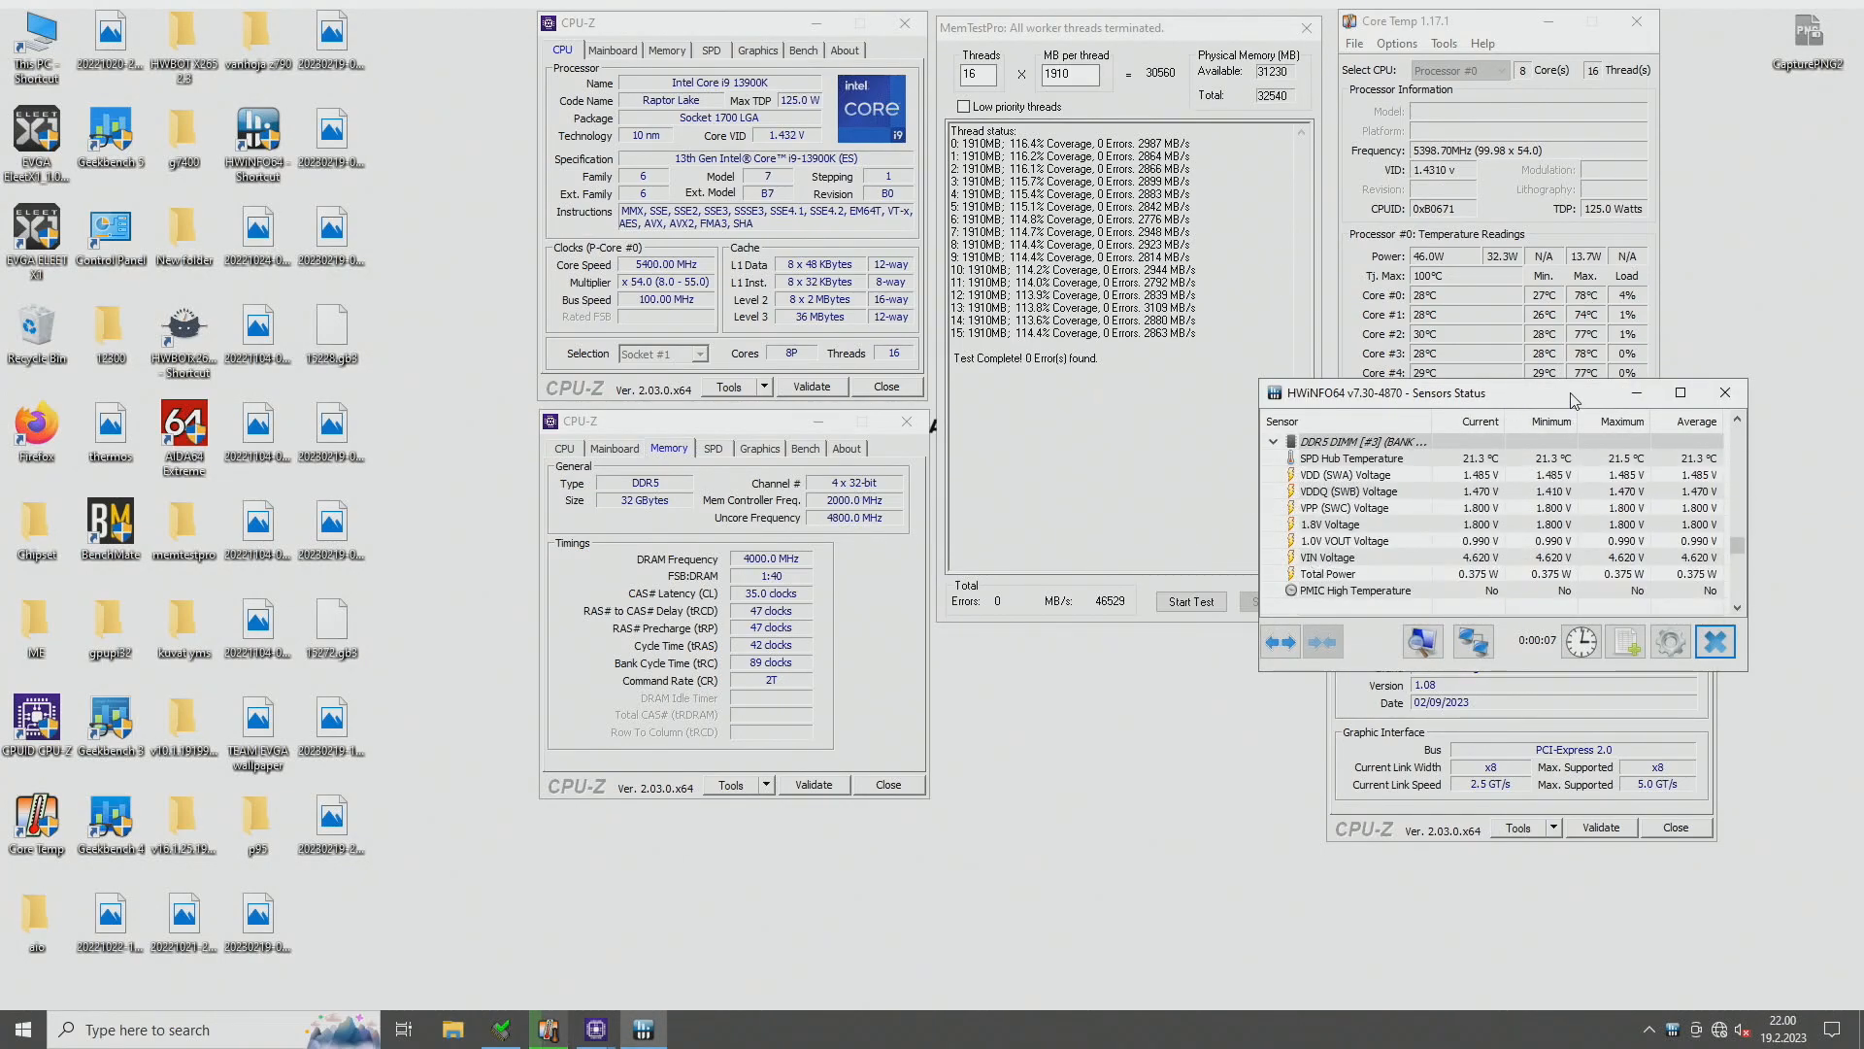
# - Place the HWiNFO64 sensor window below MemTestPro, and shift the CPU-Z Mainboard window aside so neither overlaps
pyautogui.moveTo(1573, 400); pyautogui.dragTo(1252, 714)
pyautogui.click(1394, 657)
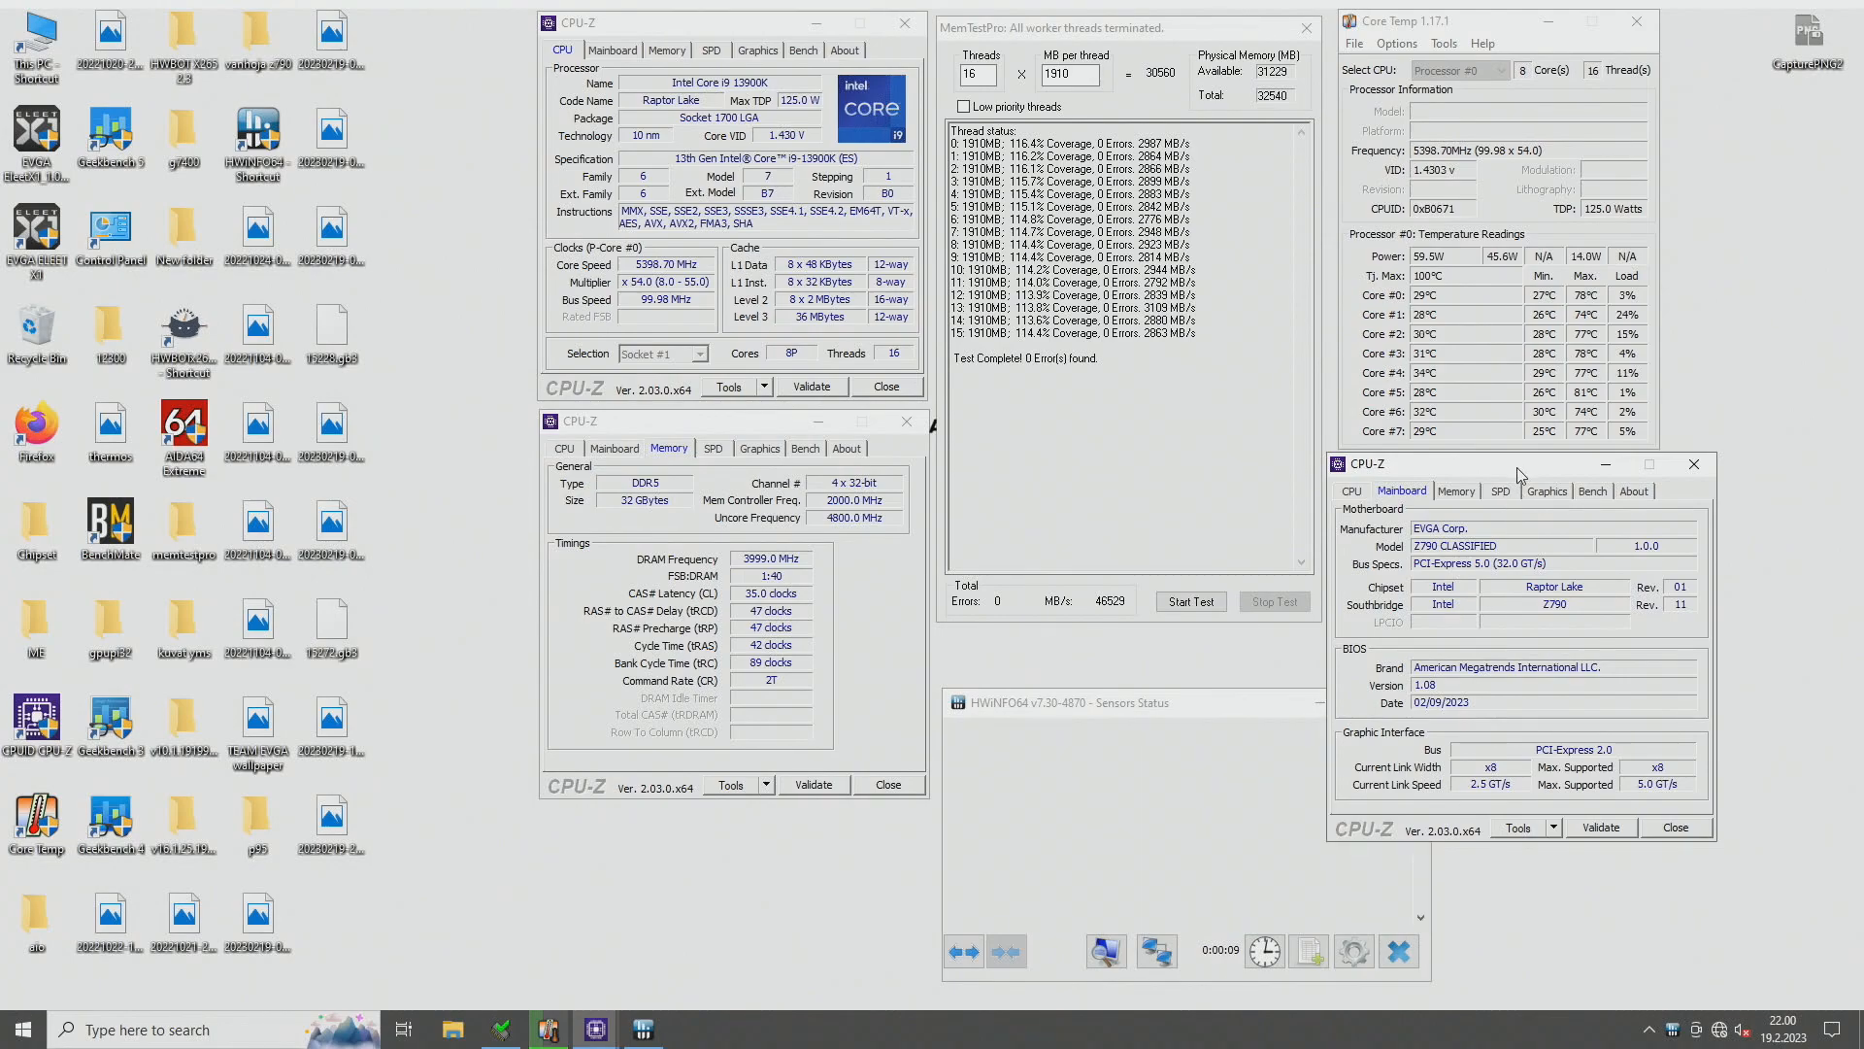
pyautogui.moveTo(1476, 464); pyautogui.dragTo(1521, 474)
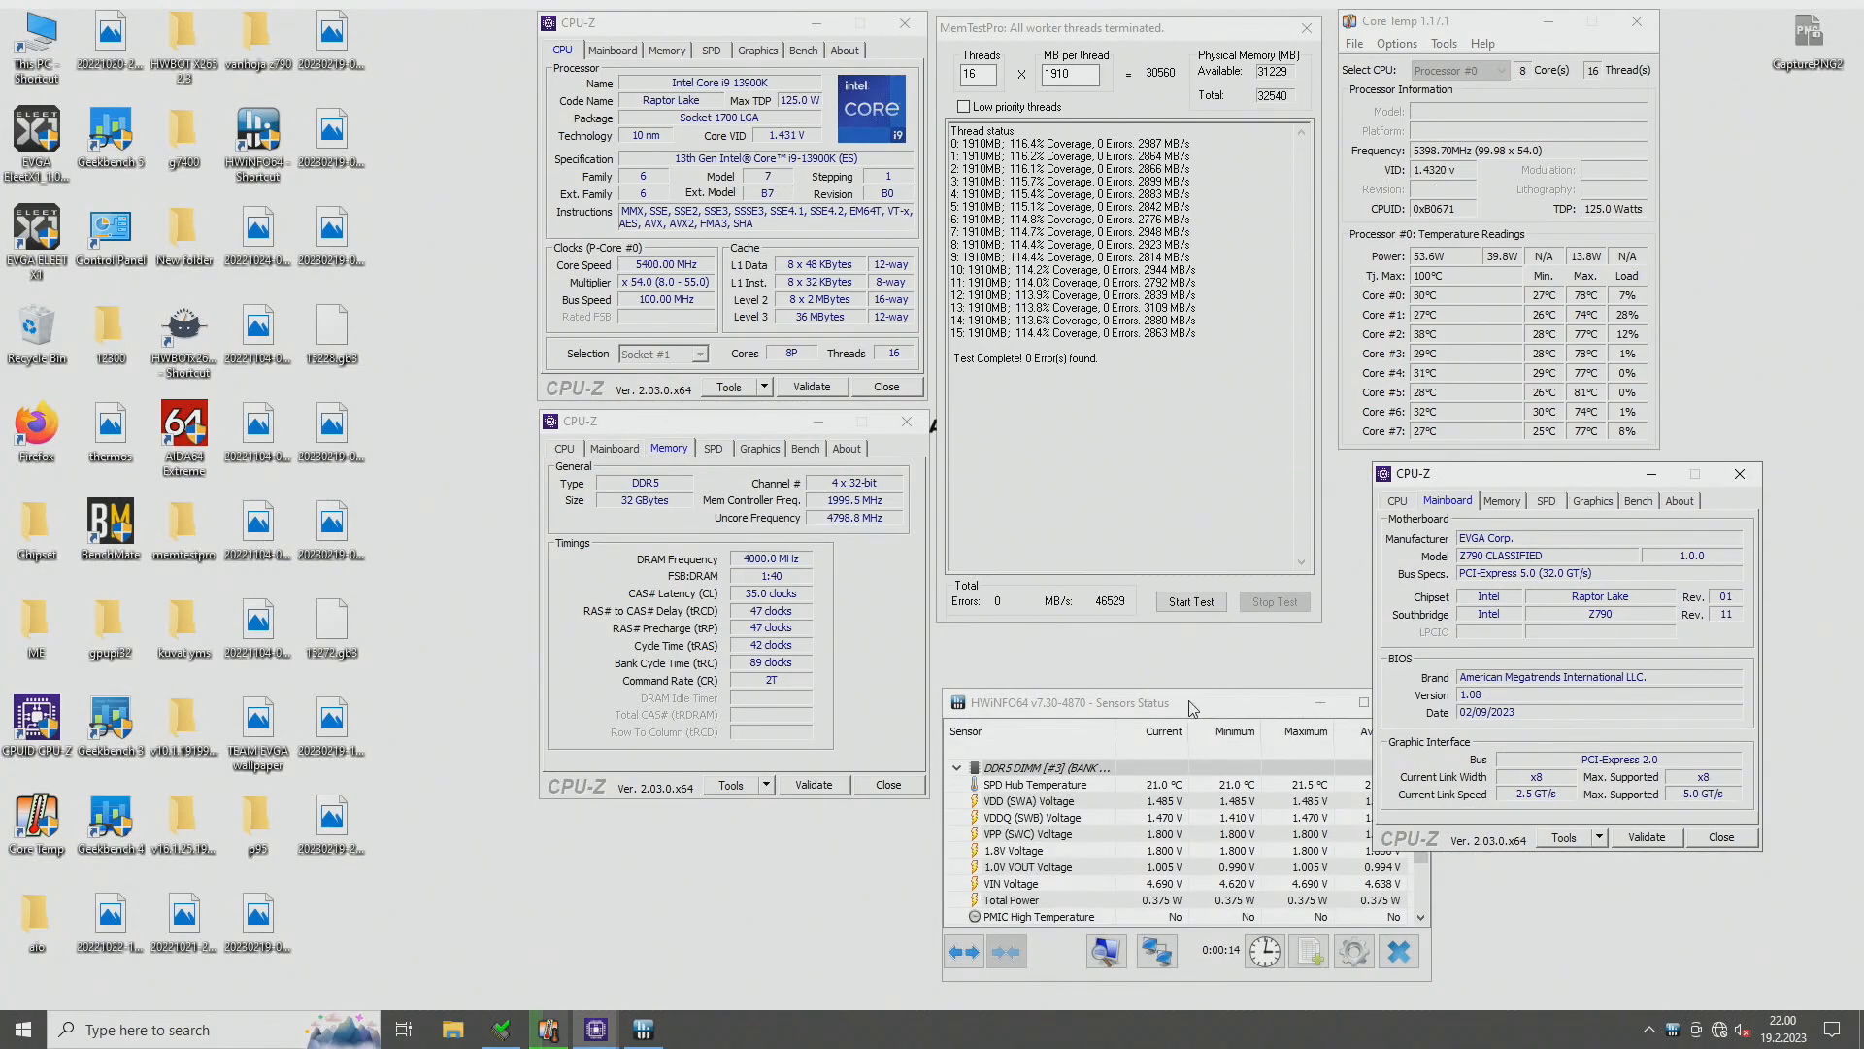
pyautogui.moveTo(1598, 483); pyautogui.dragTo(1662, 474)
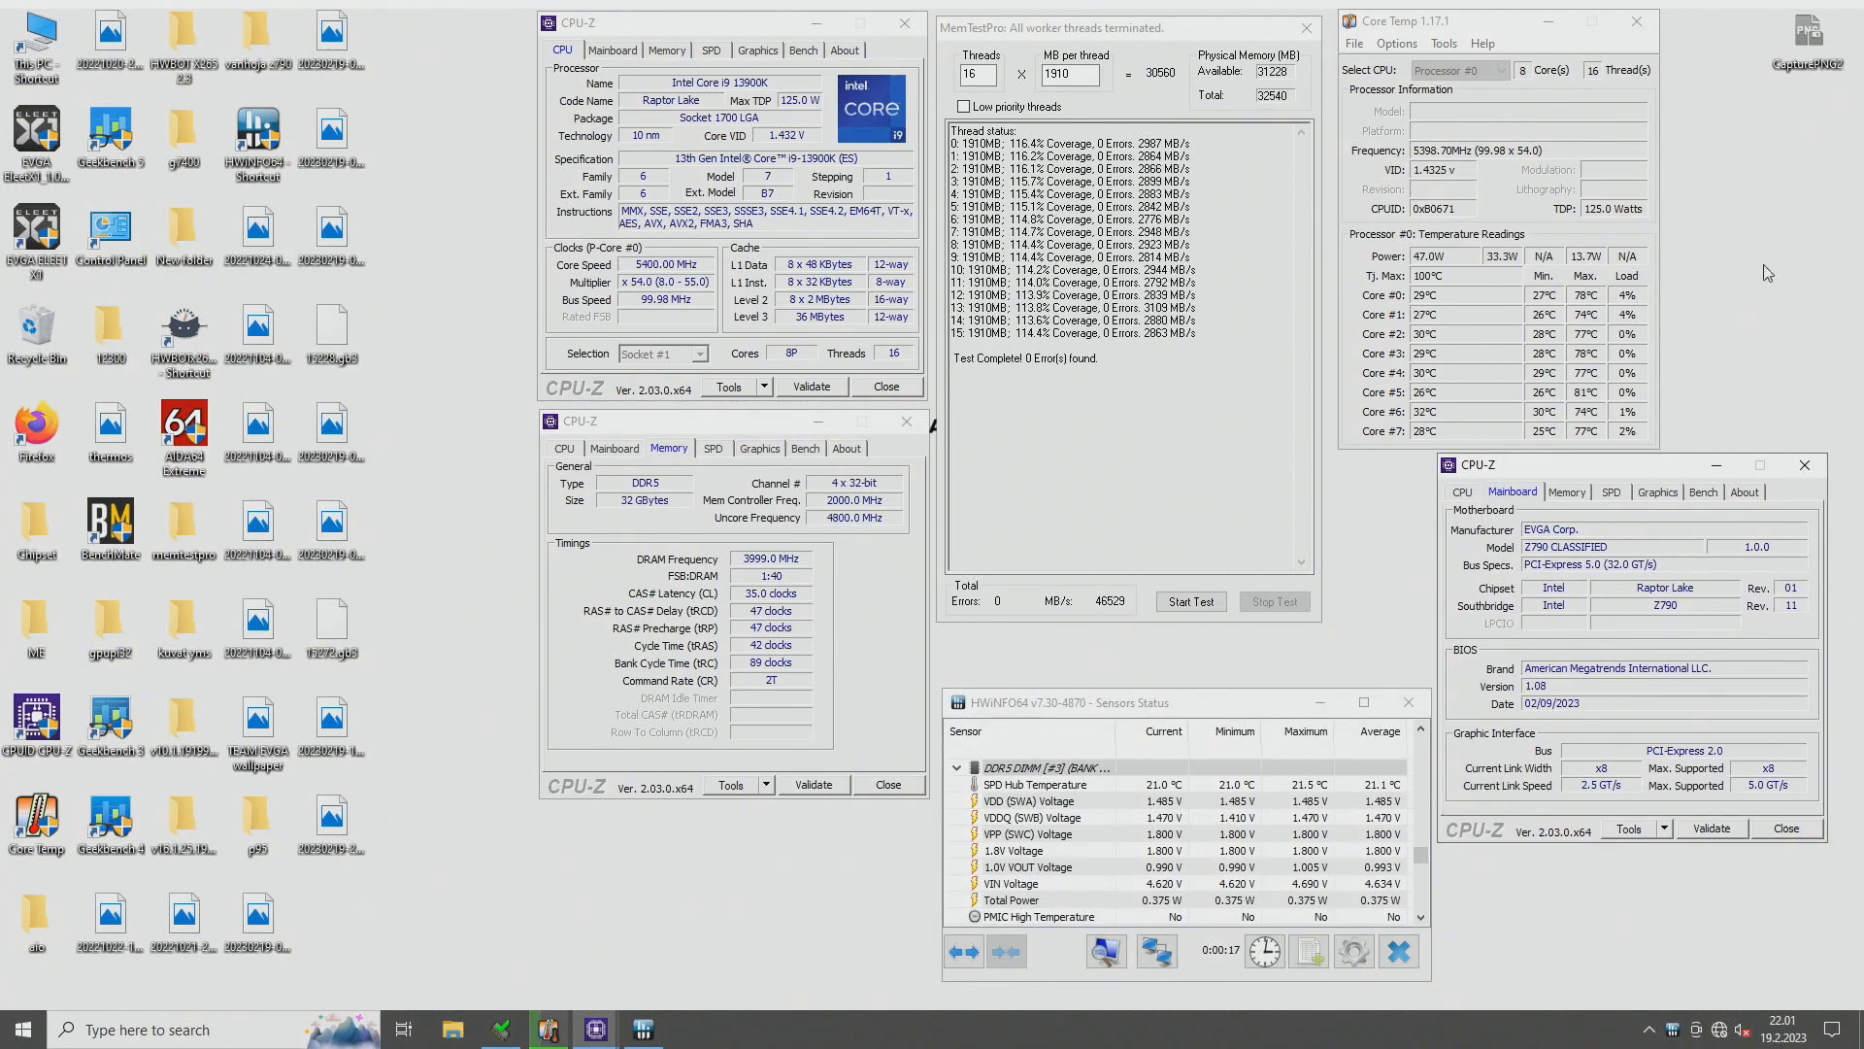
# - Capture a screenshot of the arranged desktop with the desktop capture tool
pyautogui.click(1807, 37)
pyautogui.click(1799, 168)
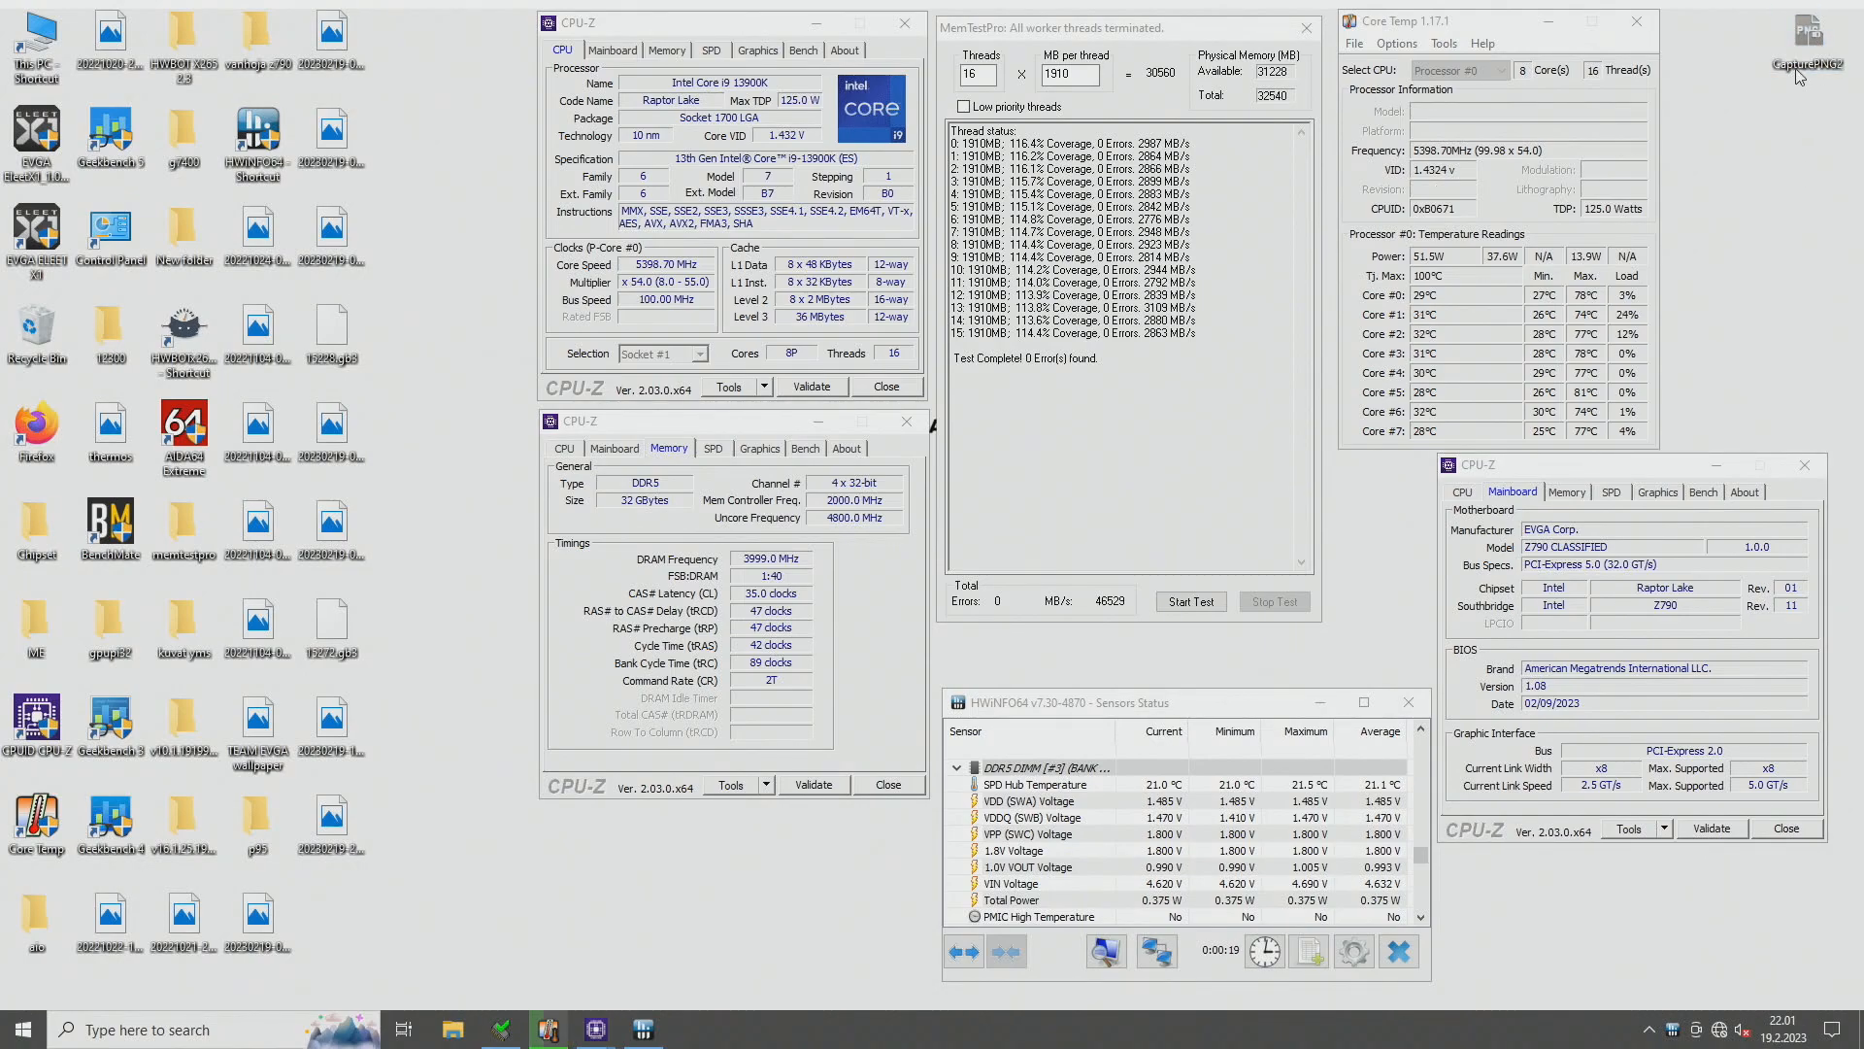